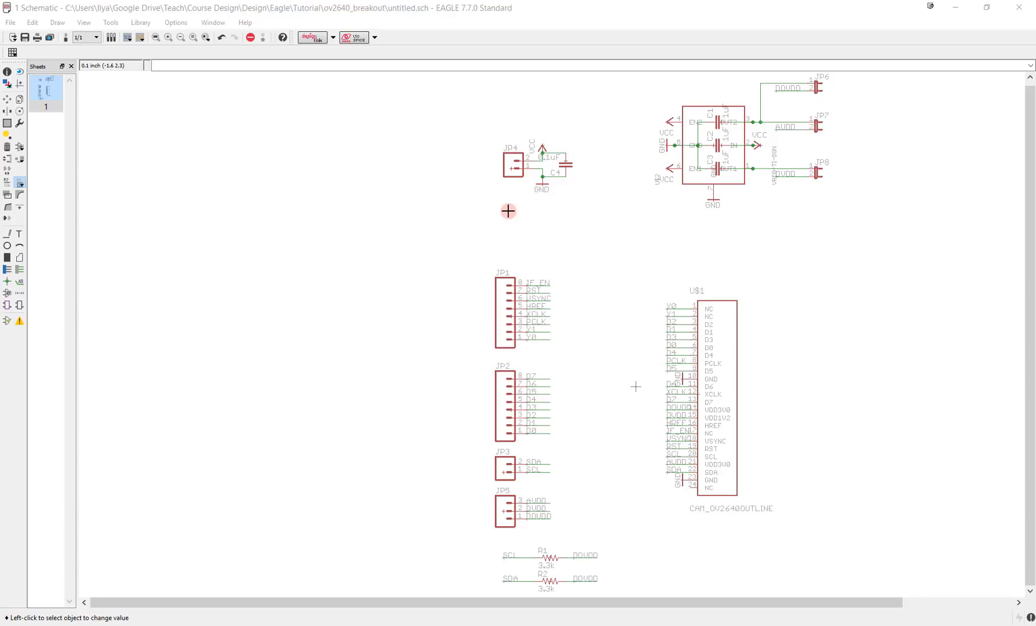
Create a board layout from the schematic and maximize its window
left_click(500, 221)
left_click(508, 175)
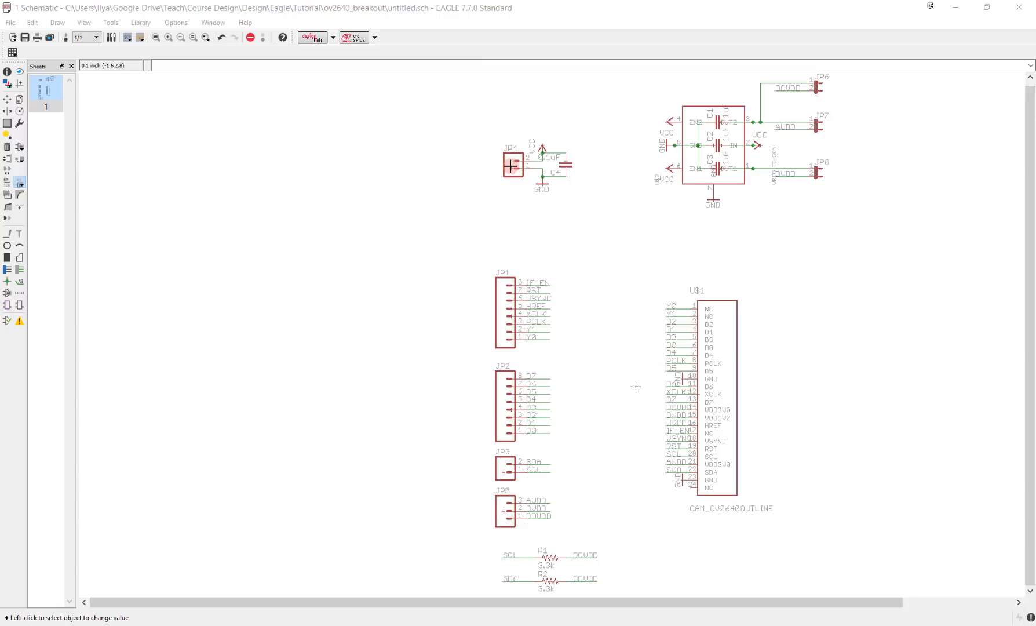
left_click(63, 38)
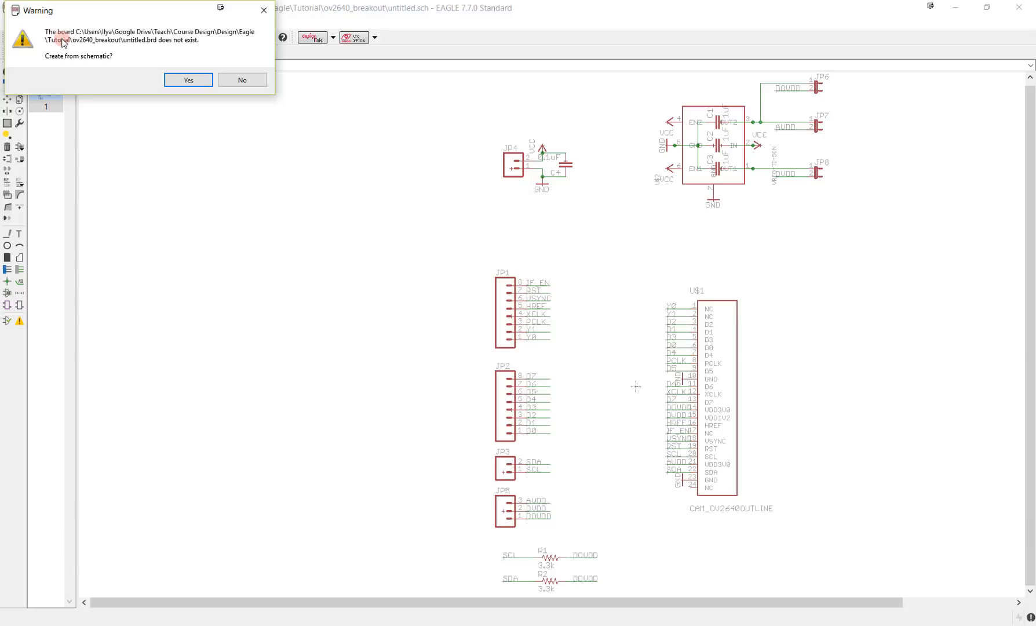
left_click(191, 84)
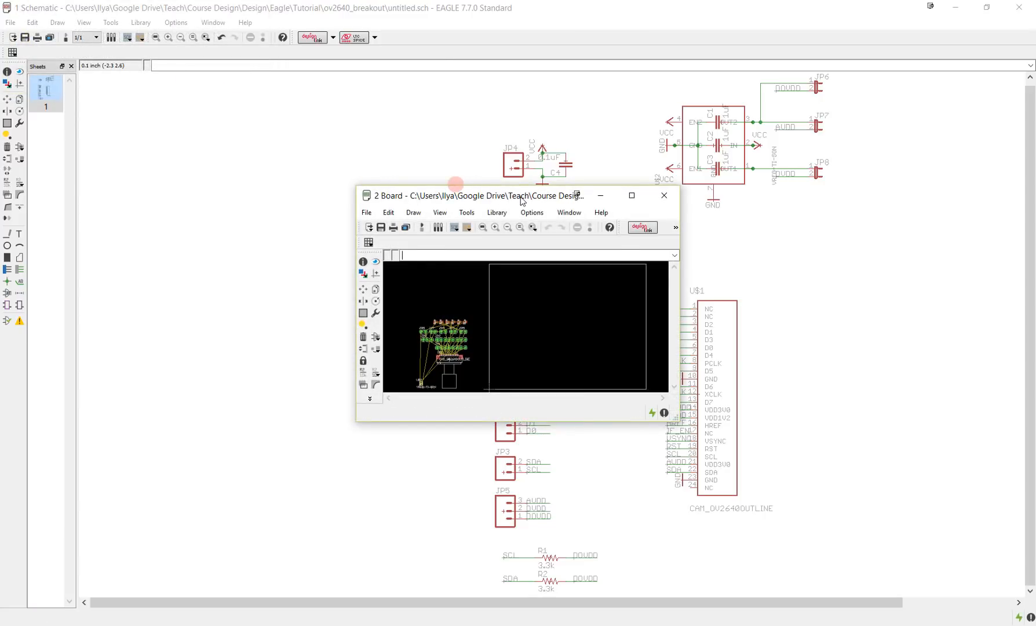
left_click_drag(522, 201, 530, 5)
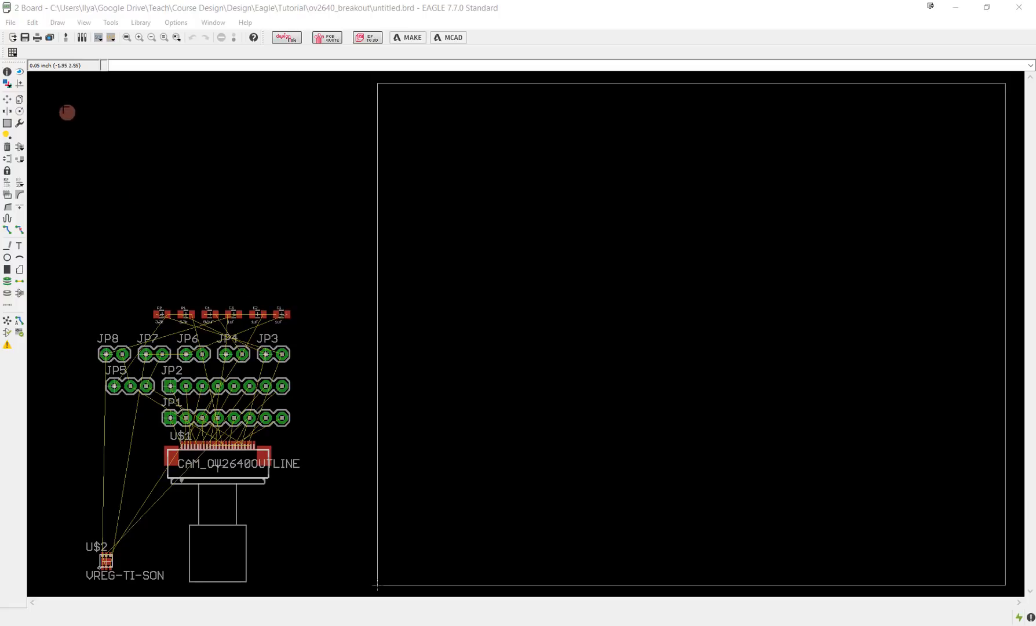
Turn on the grid display for the board layout
left_click(12, 53)
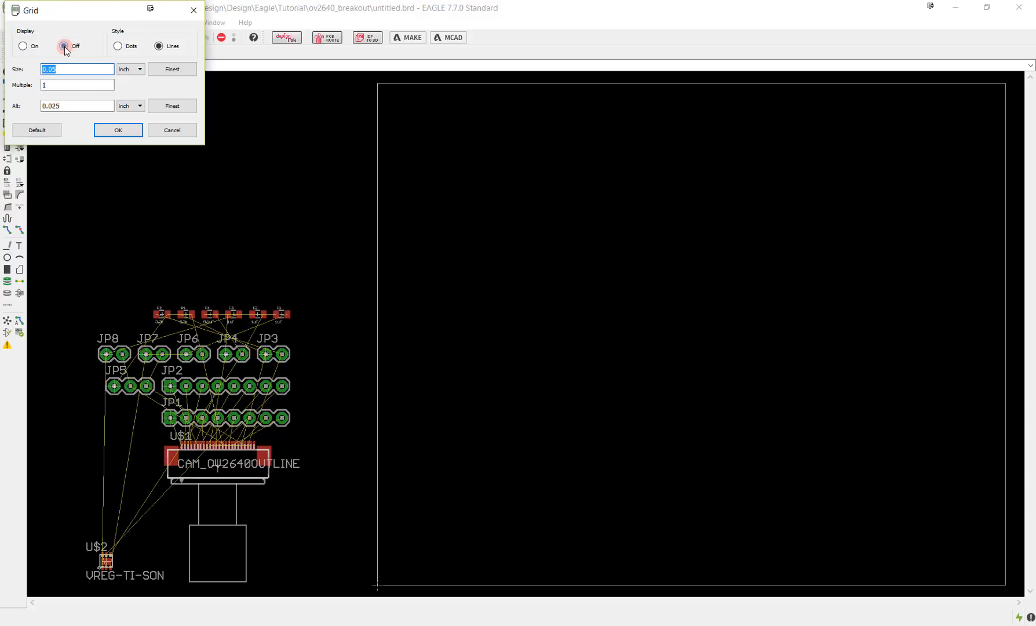
left_click(23, 46)
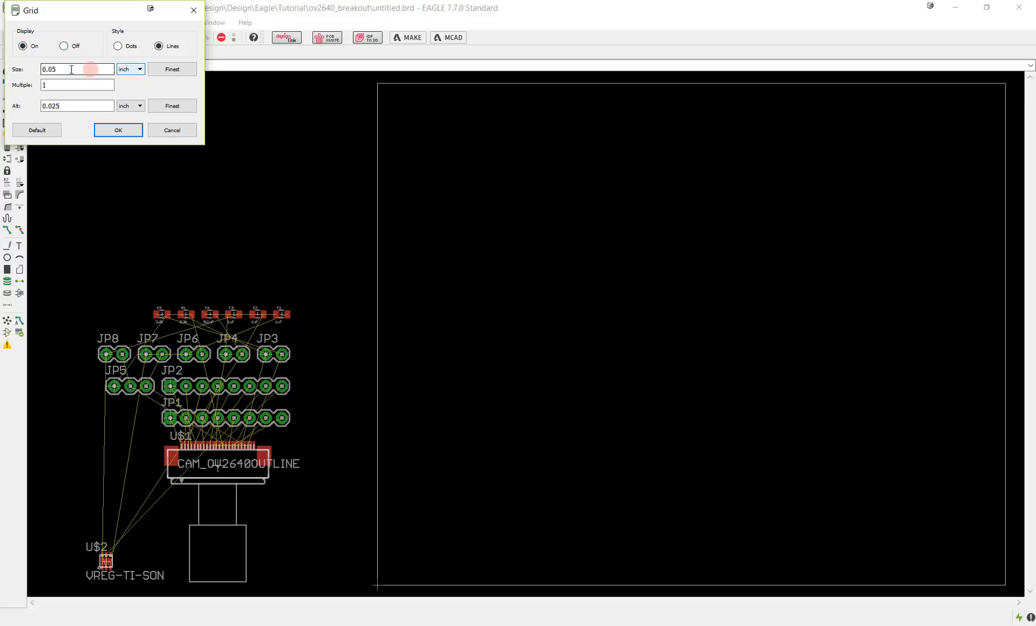
left_click(118, 130)
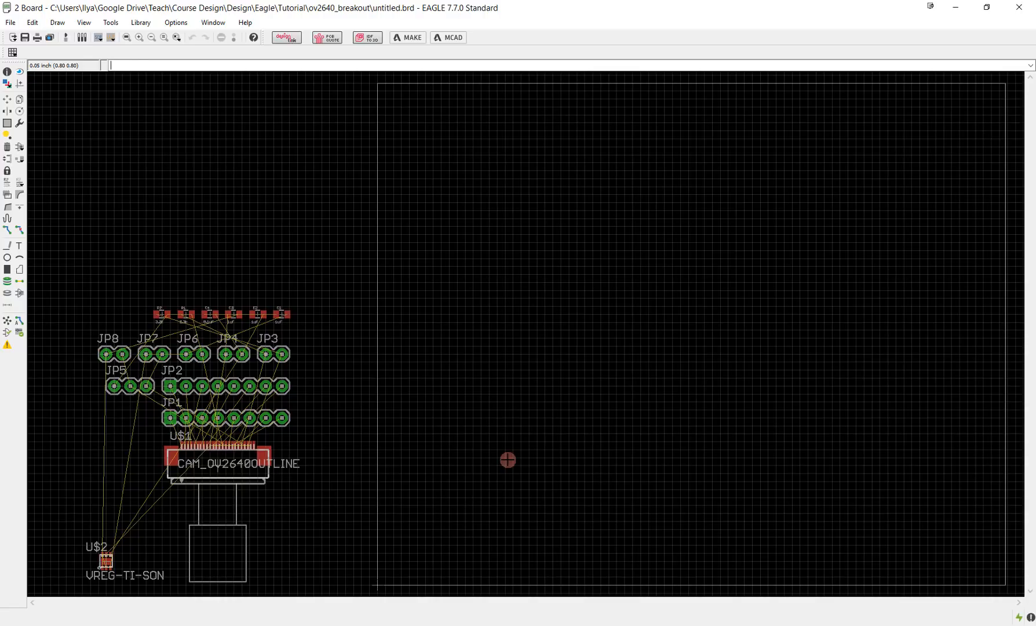
Save the board layout under the name board in the ov2640_breakout folder
left_click(25, 38)
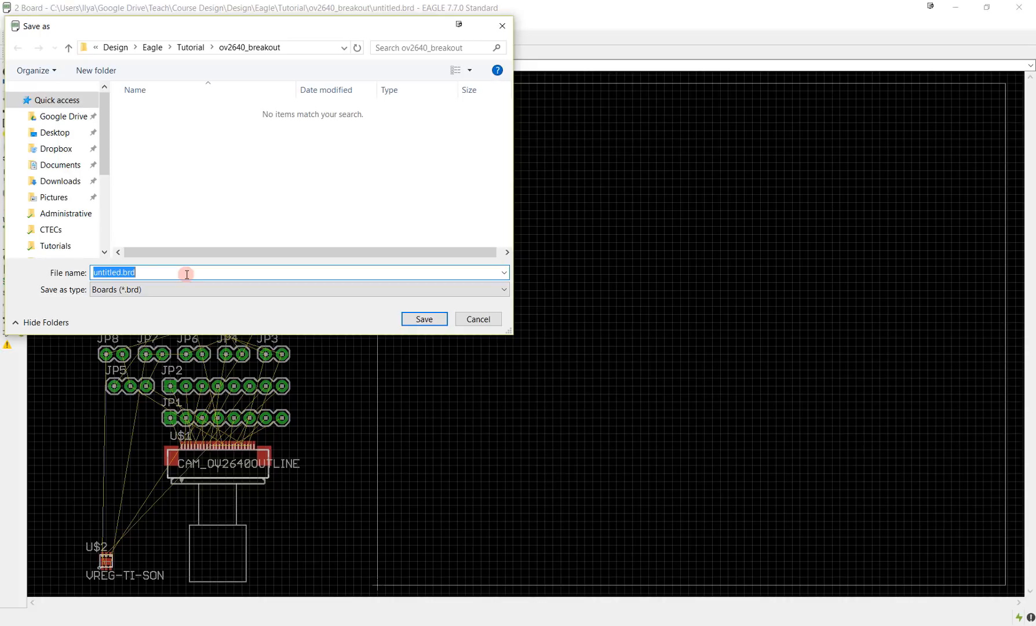
type("board")
key("Return")
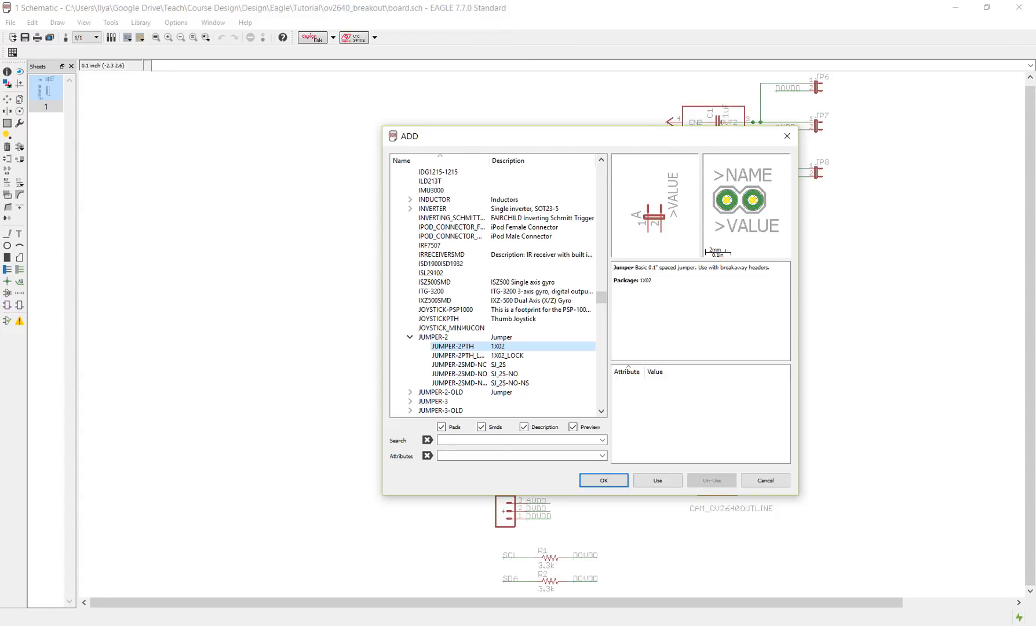
Dismiss the schematic's part-adding dialog and return to the board layout
key("Escape")
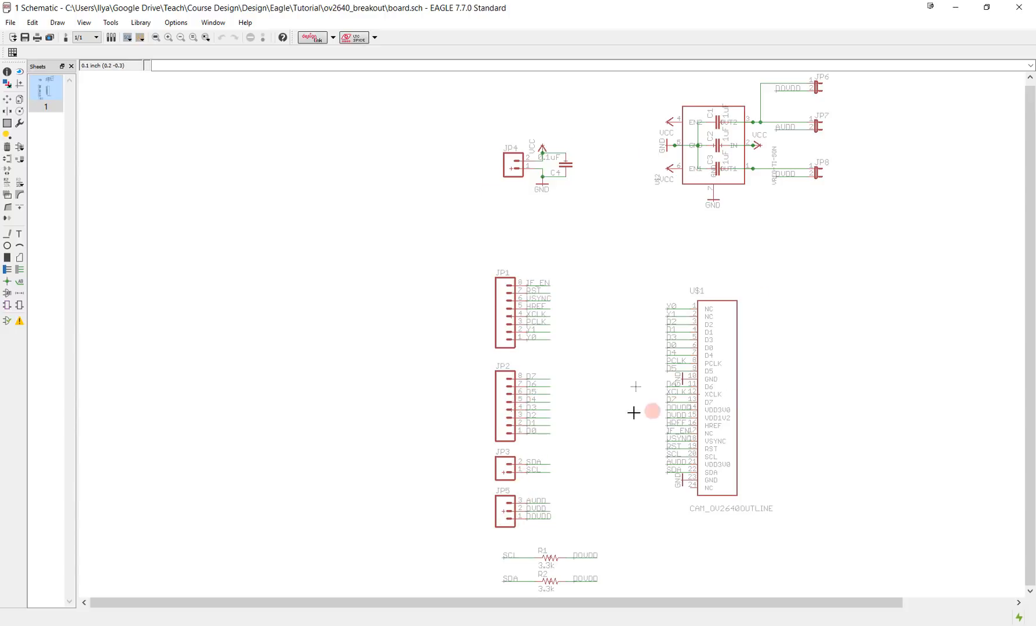
left_click(525, 347)
key("alt+Tab")
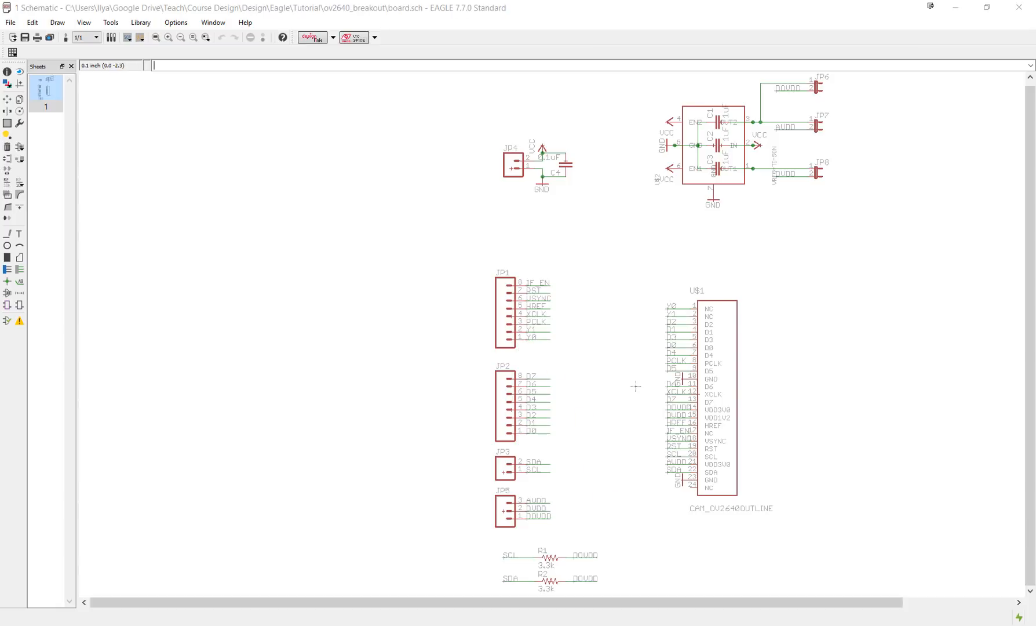
key("alt+Tab")
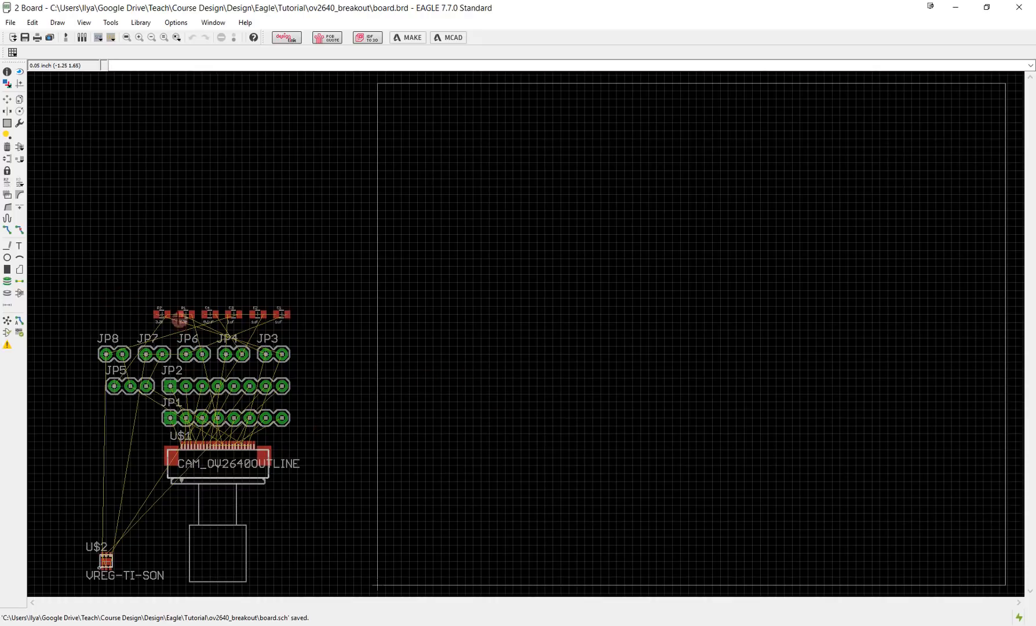
Try to move capacitor C1 to an empty spot outside the board outline
left_click(7, 99)
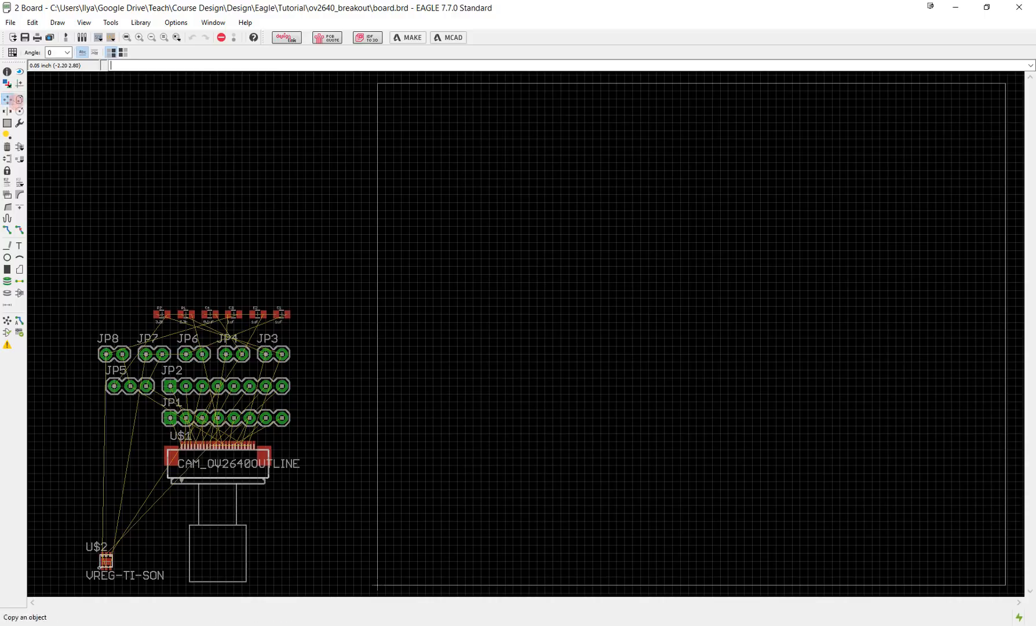
left_click(281, 314)
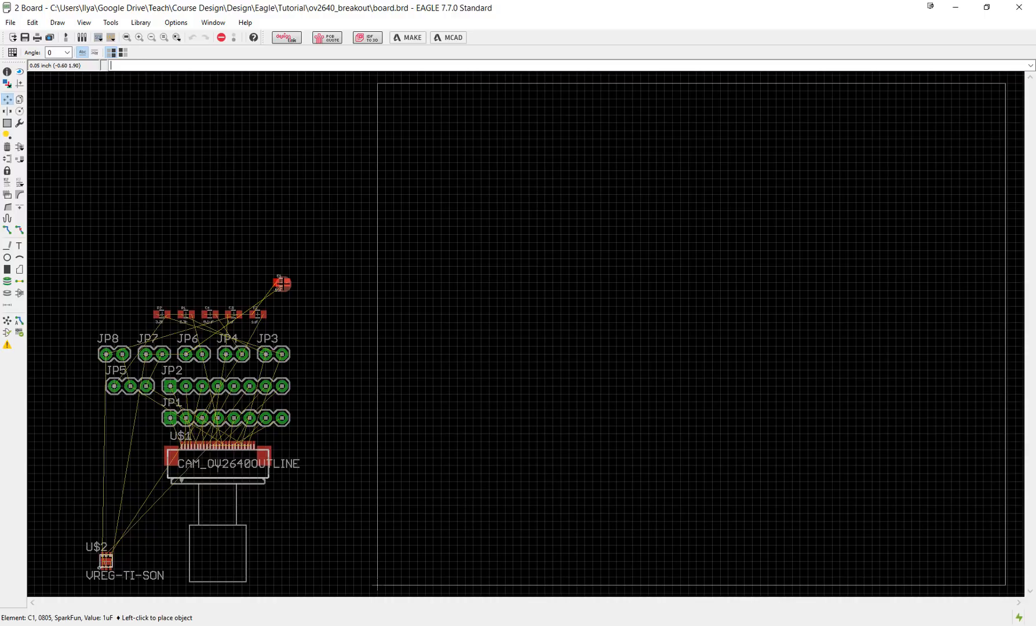
left_click(306, 247)
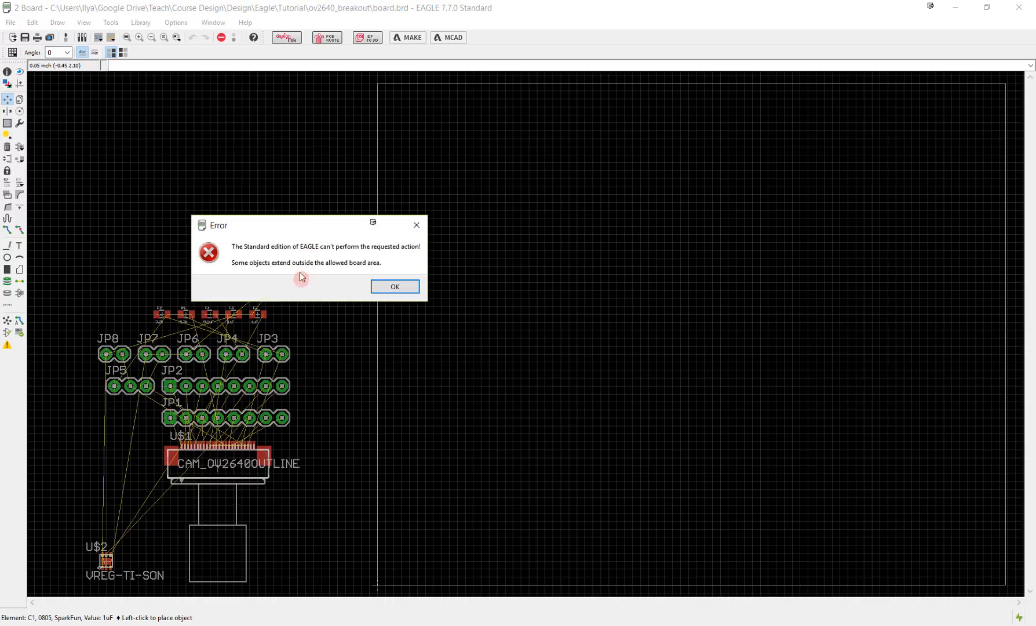
left_click(394, 287)
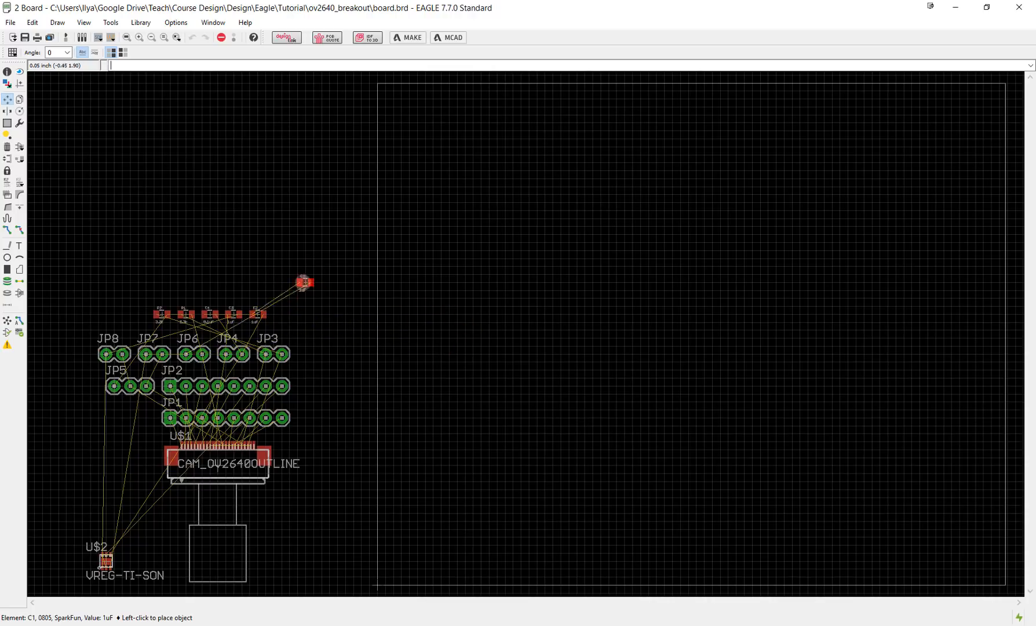
key("Escape")
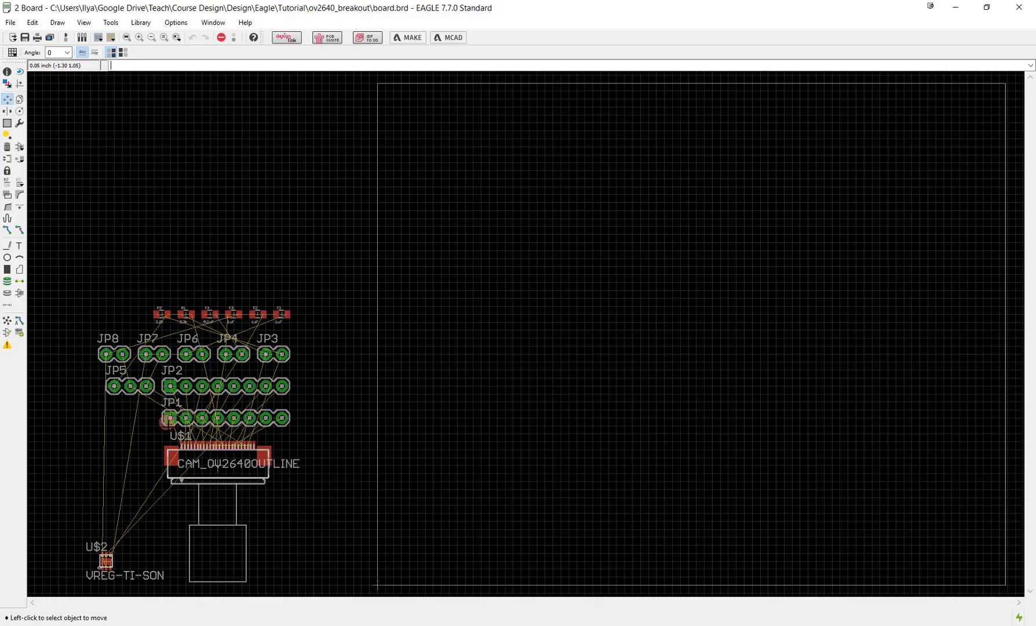
Move header JP1 into the board's lower-left corner, rotated 90° so it stands along the left edge
left_click(169, 418)
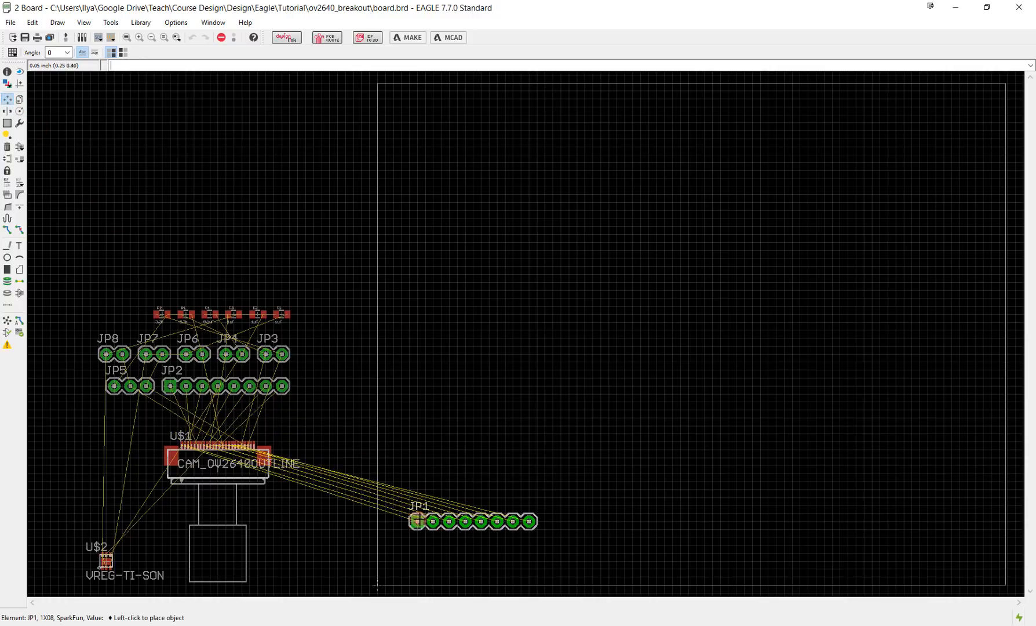
right_click(401, 550)
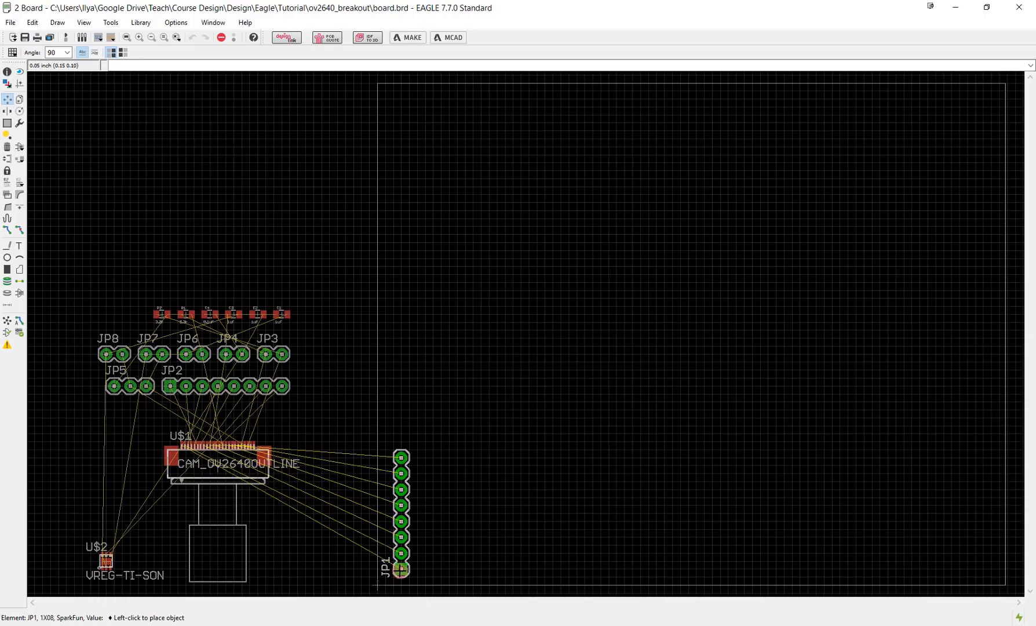
left_click(393, 569)
Place camera connector U$1 rotated 180° at the board's bottom edge, just right of JP1
left_click(234, 456)
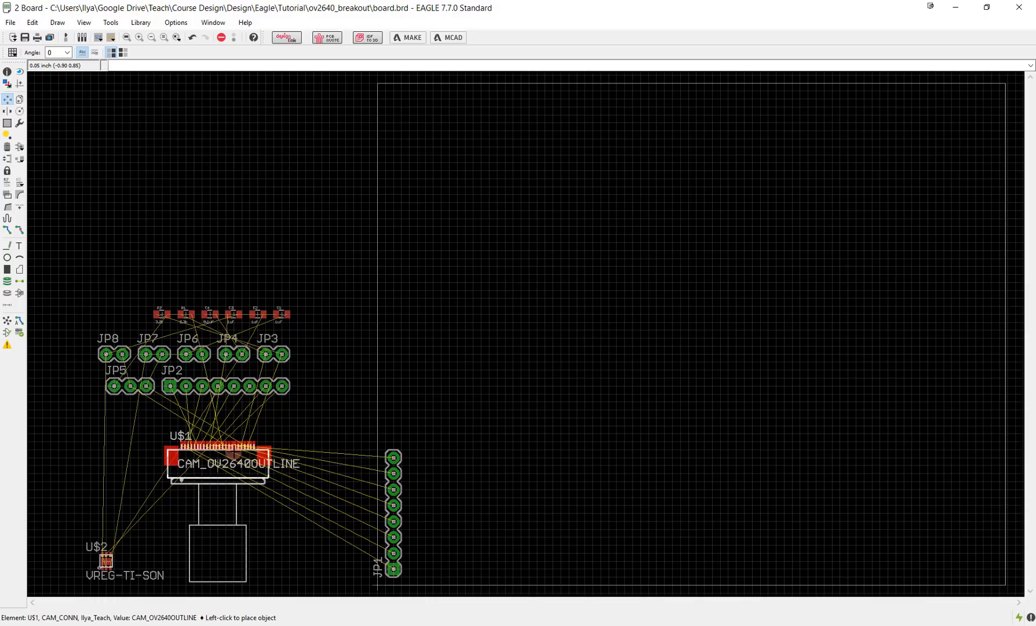
right_click(478, 470)
right_click(481, 476)
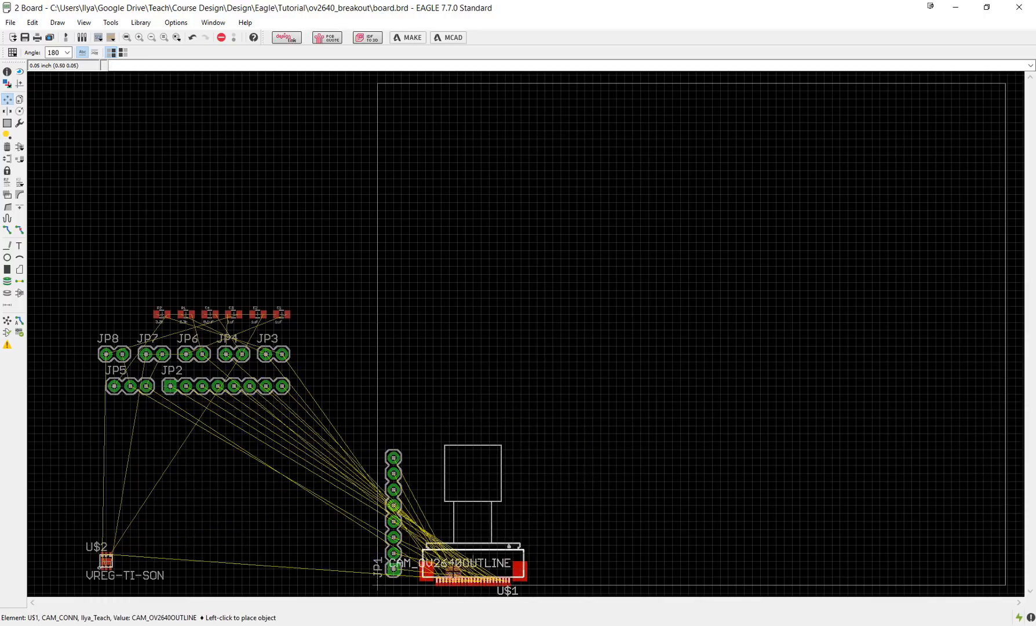
left_click(453, 565)
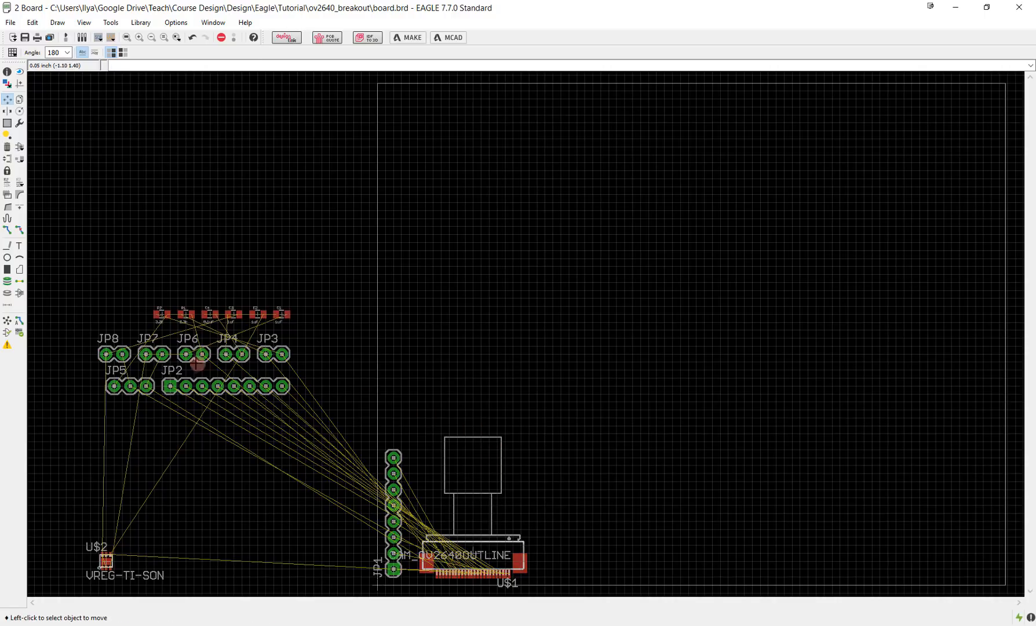
Place header JP2 rotated 90° on the right side of the camera connector, level with JP1
left_click(186, 385)
right_click(575, 554)
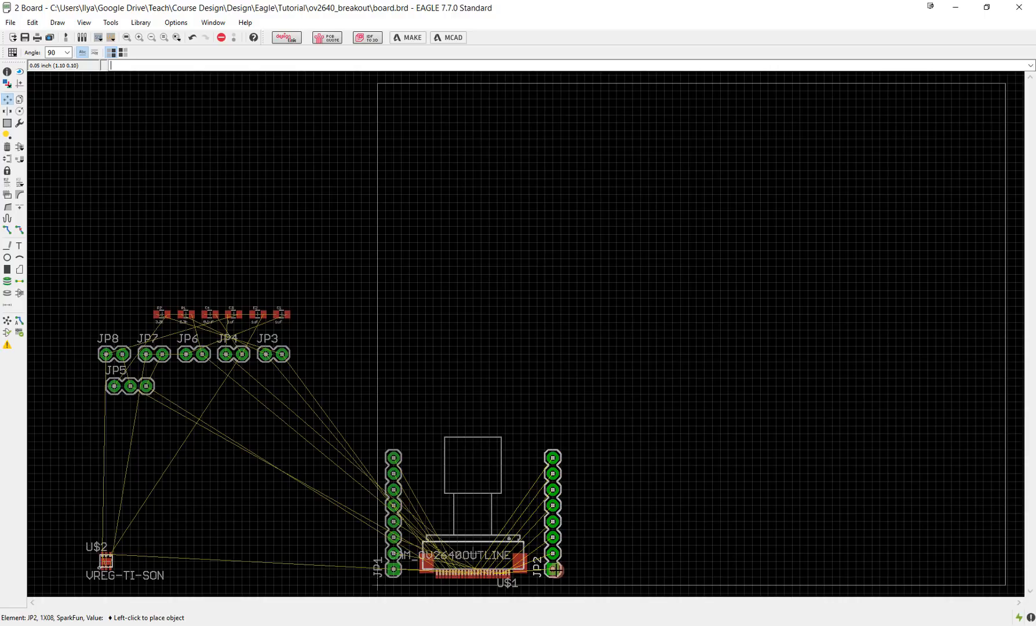
left_click(555, 570)
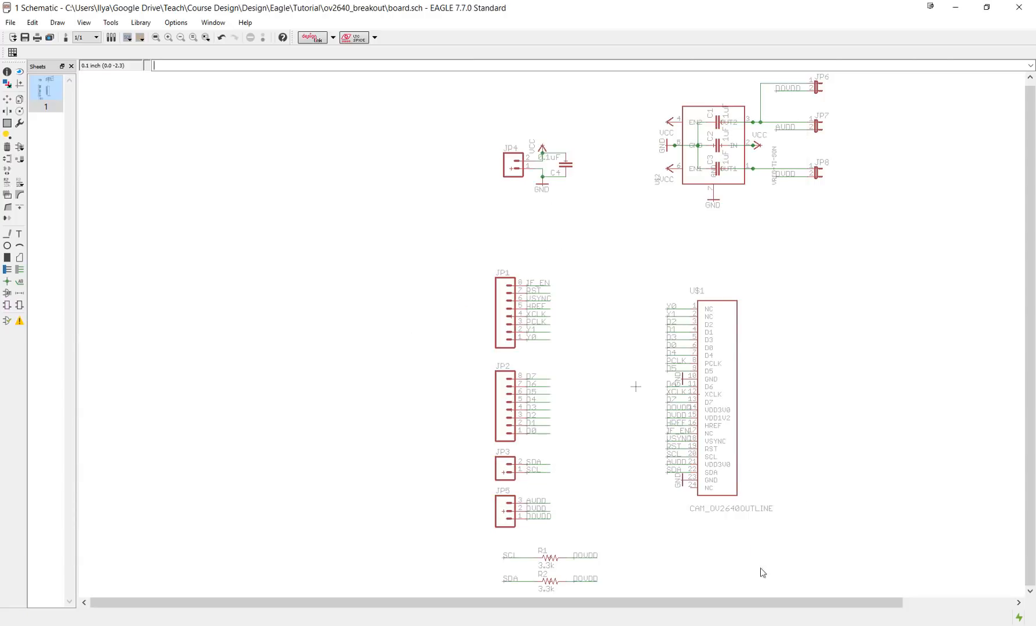
Return from the schematic to the board and place header JP3 rotated 90° above JP1, and JP5 horizontally above the camera outline
left_click(601, 436)
left_click(524, 487)
key("alt+Tab")
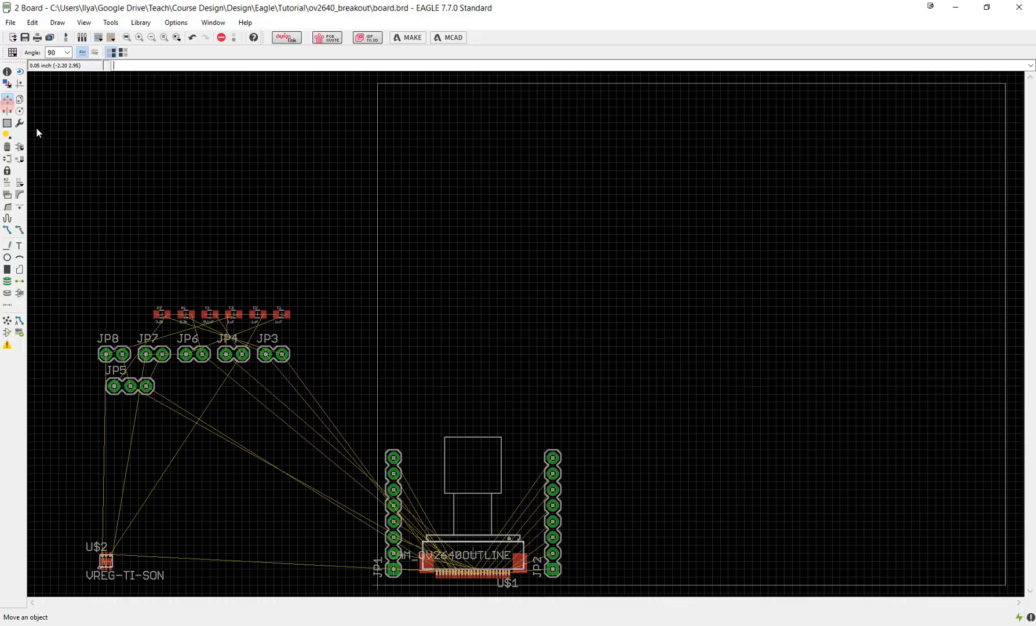
left_click(265, 354)
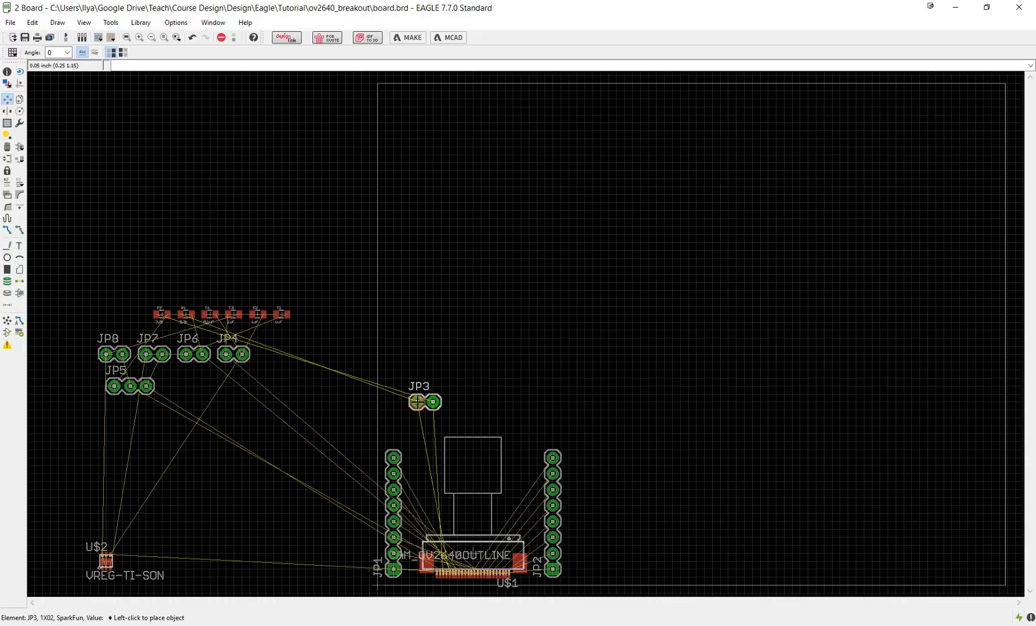
right_click(393, 416)
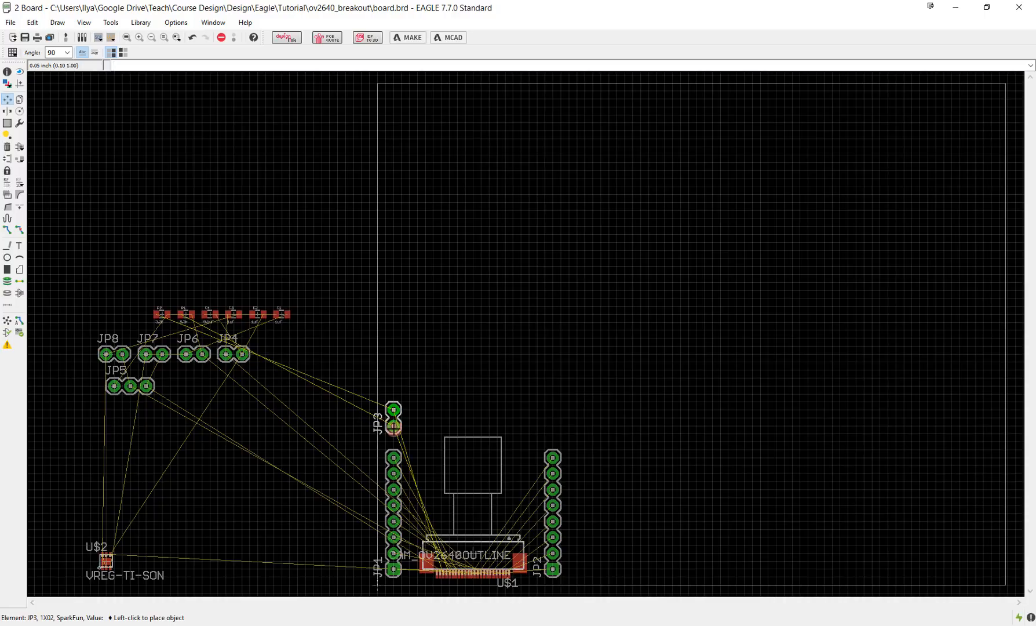
left_click(394, 433)
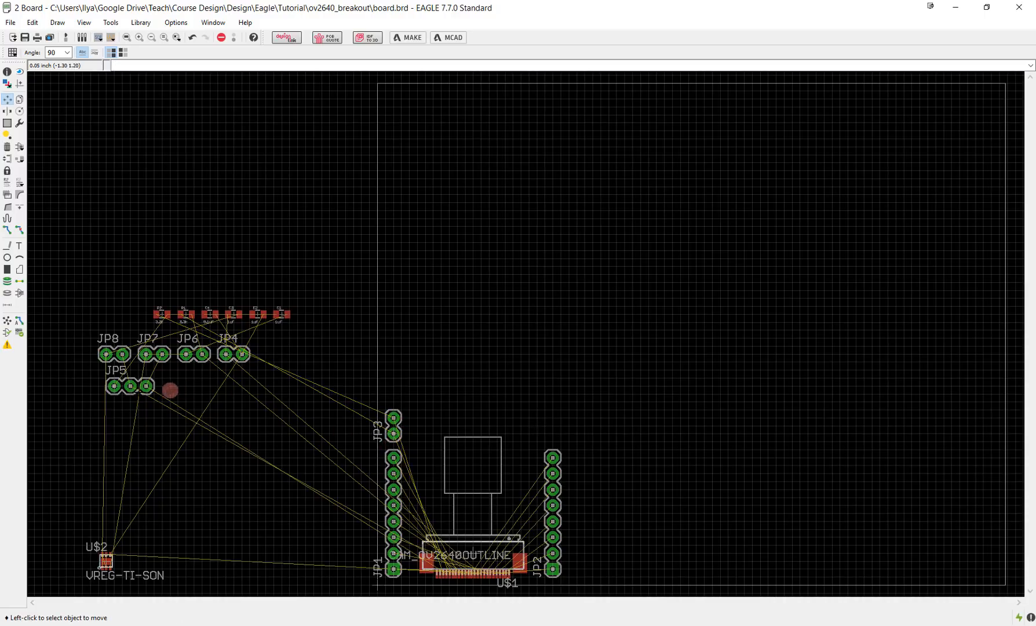
left_click(114, 388)
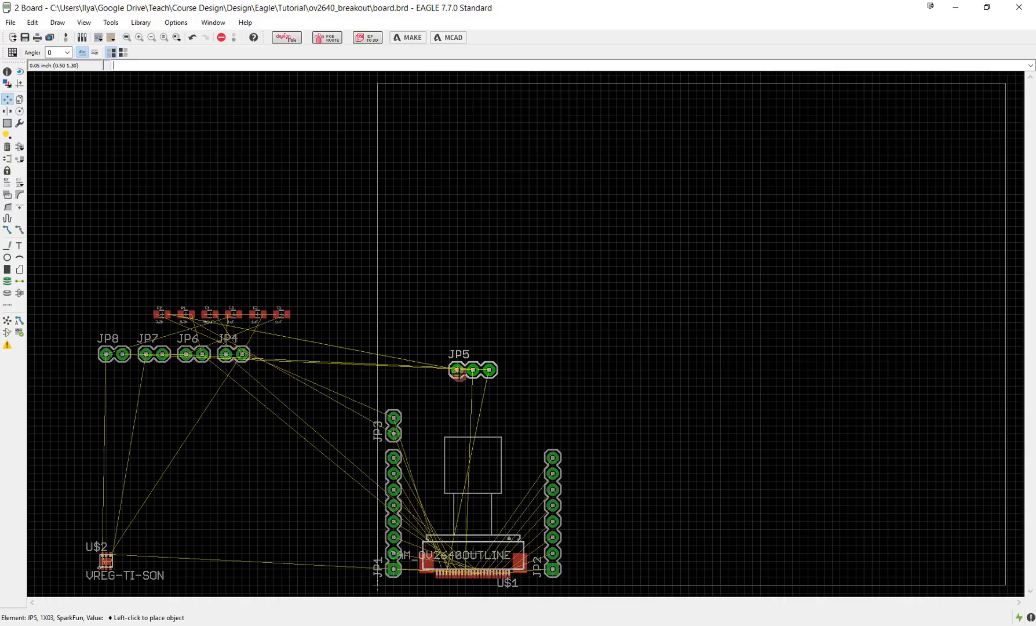
left_click(458, 371)
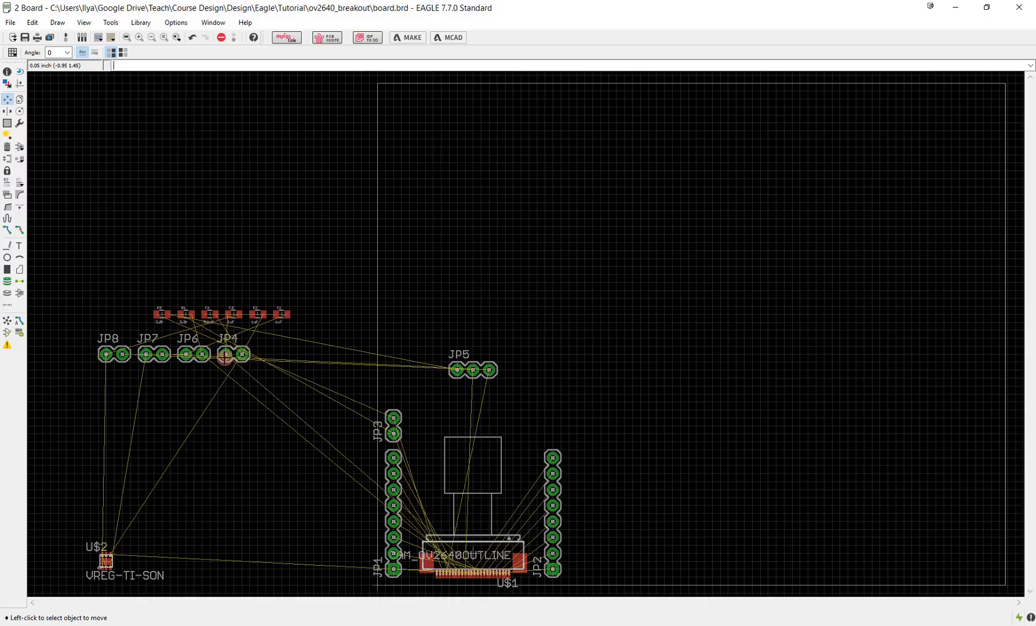
Place jumpers JP6, JP7 and JP8 in a horizontal row above JP5, starting at the board's left edge
left_click(200, 353)
left_click(401, 315)
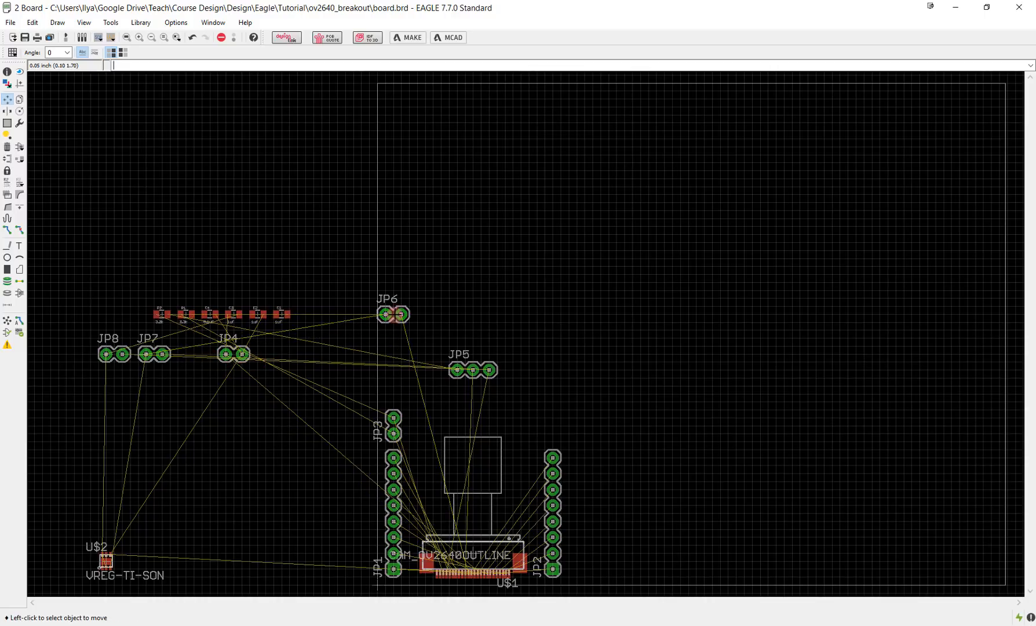
left_click(156, 356)
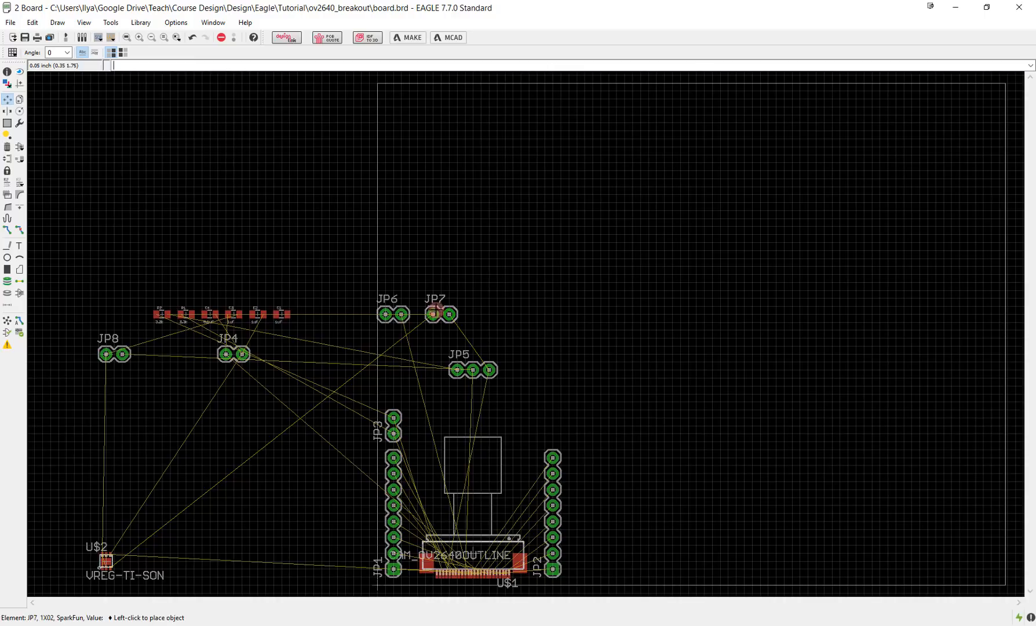
left_click(449, 314)
left_click(122, 354)
left_click(481, 314)
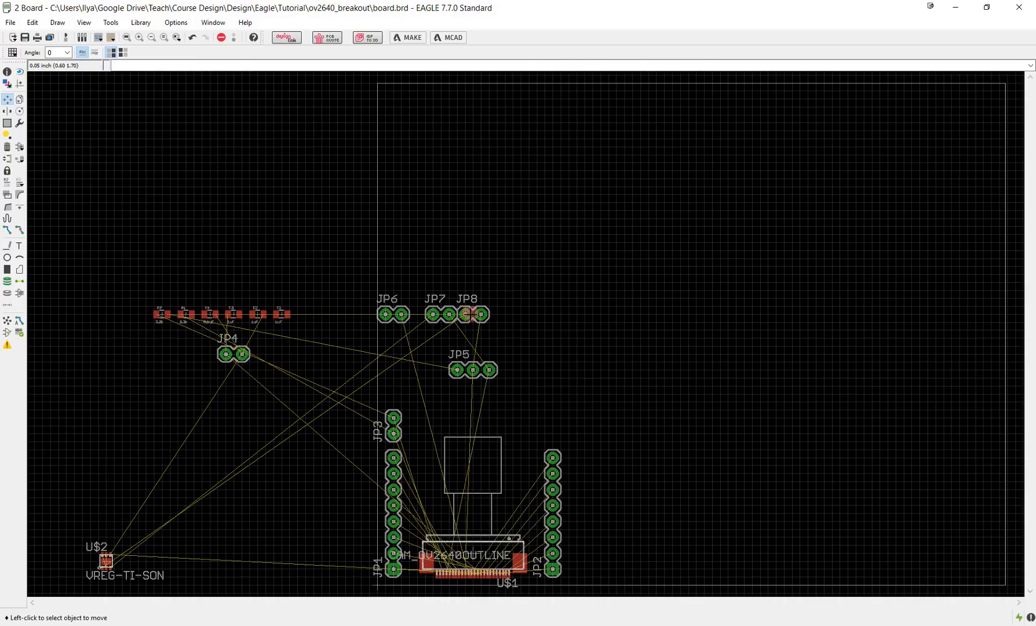
left_click(481, 314)
left_click(488, 314)
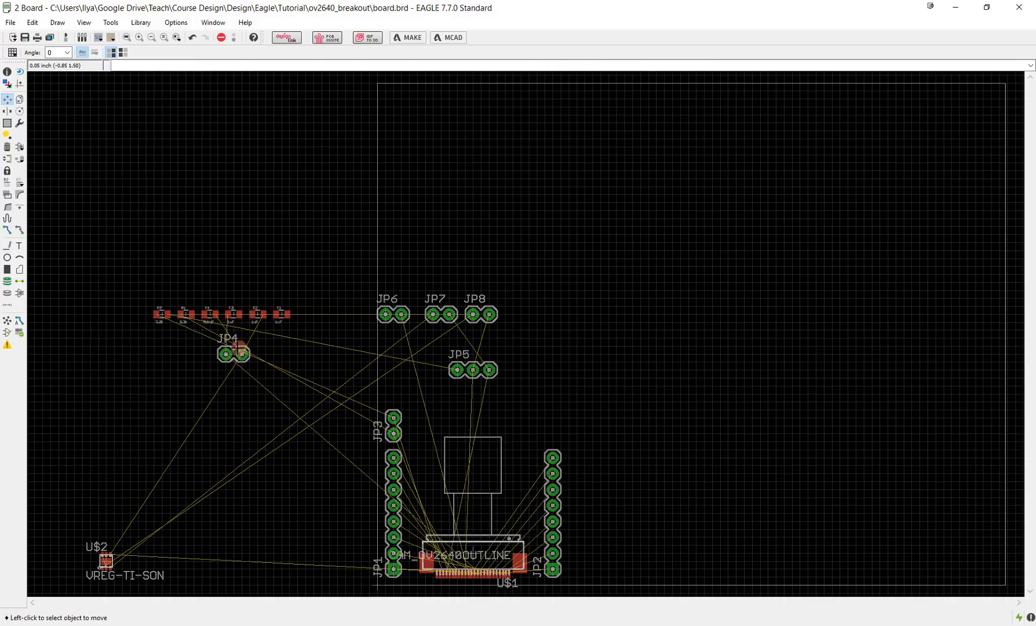
Place header JP4 rotated 90° directly above JP2, level with JP3
left_click(225, 354)
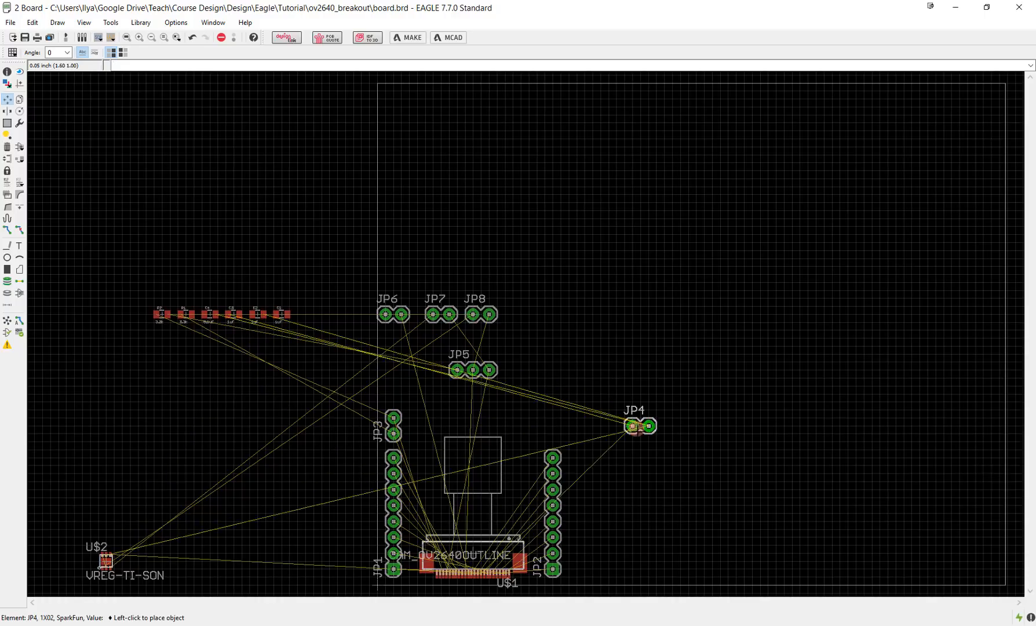
right_click(553, 426)
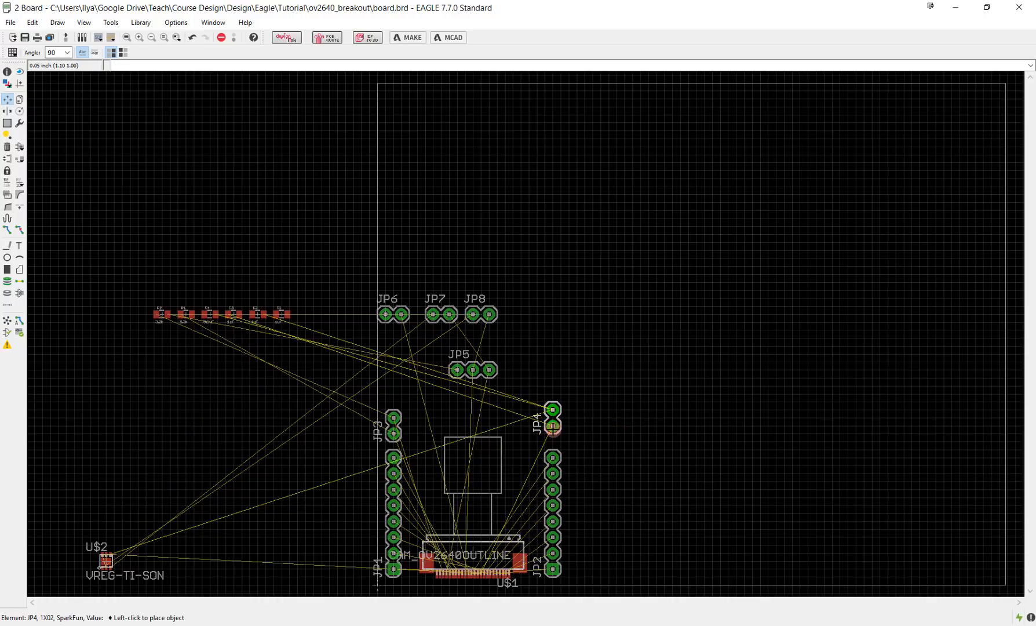
left_click(553, 433)
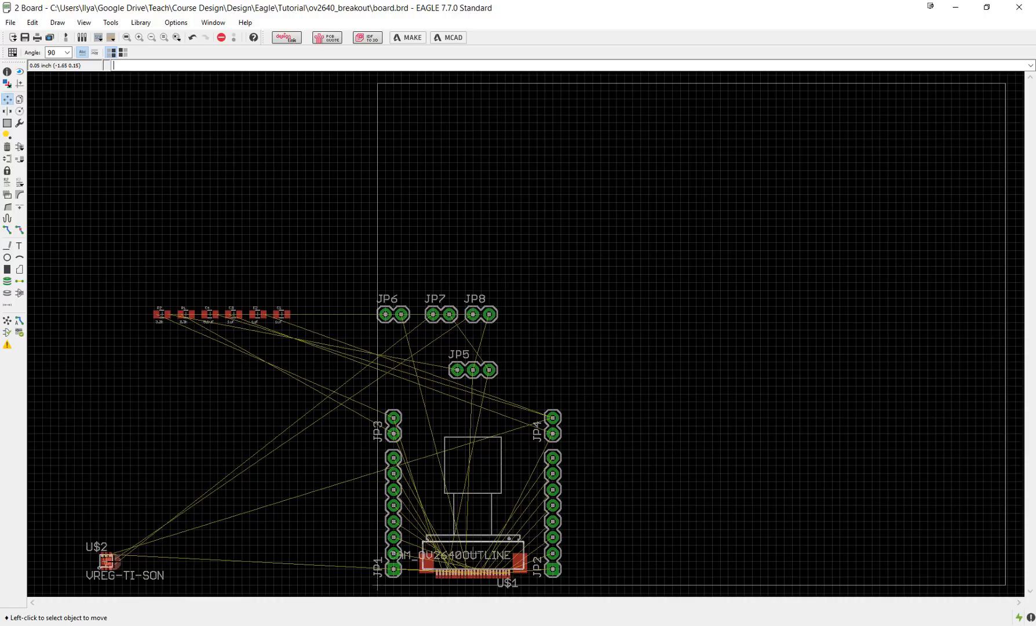
Place the VREG-TI-SON voltage regulator U$2 above and slightly right of JP8
left_click(106, 561)
left_click(106, 561)
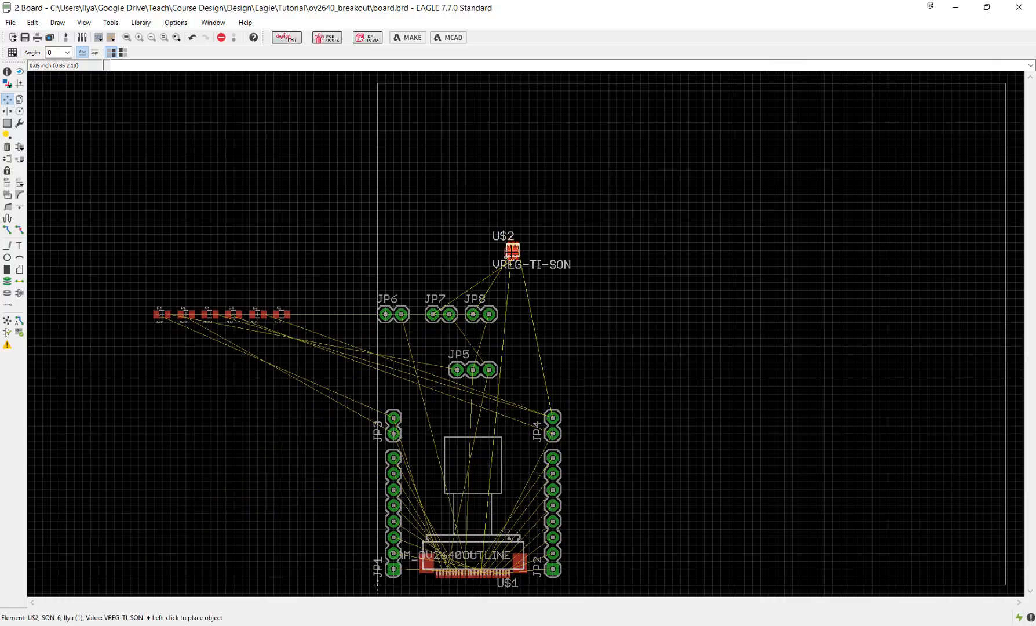
left_click(513, 249)
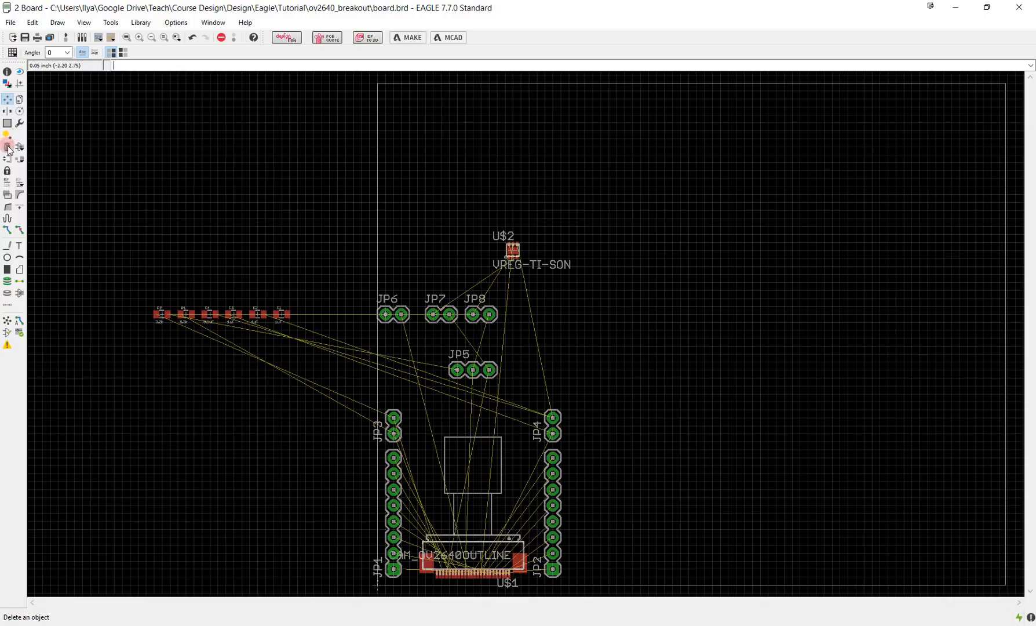
Group the row of six resistors and capacitors and move it onto the board, between U$2 and the JP6–JP8 jumper row
left_click(7, 123)
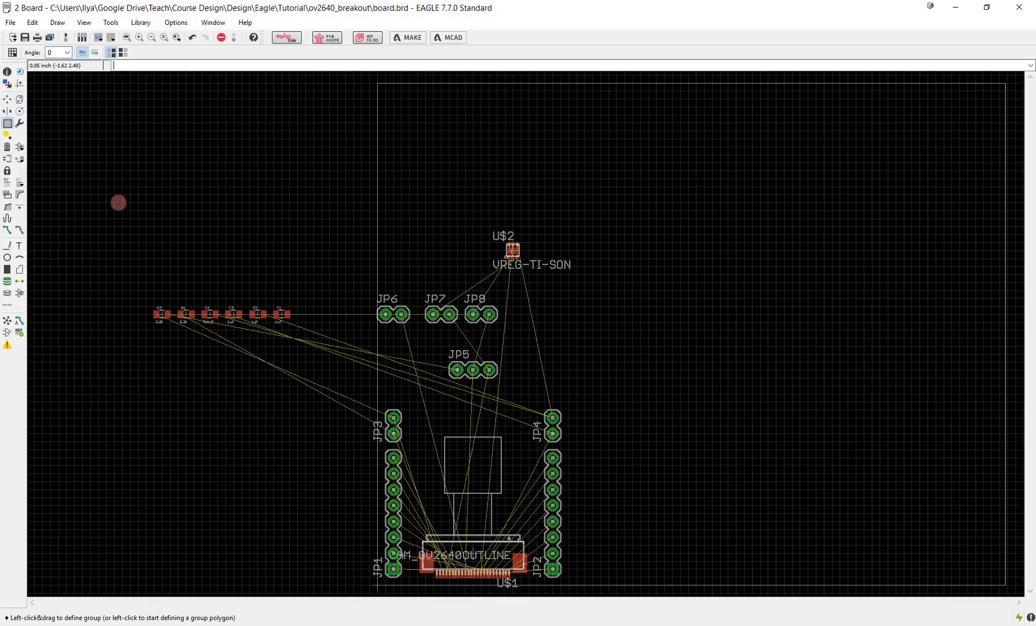
left_click_drag(115, 246, 333, 355)
right_click(218, 314)
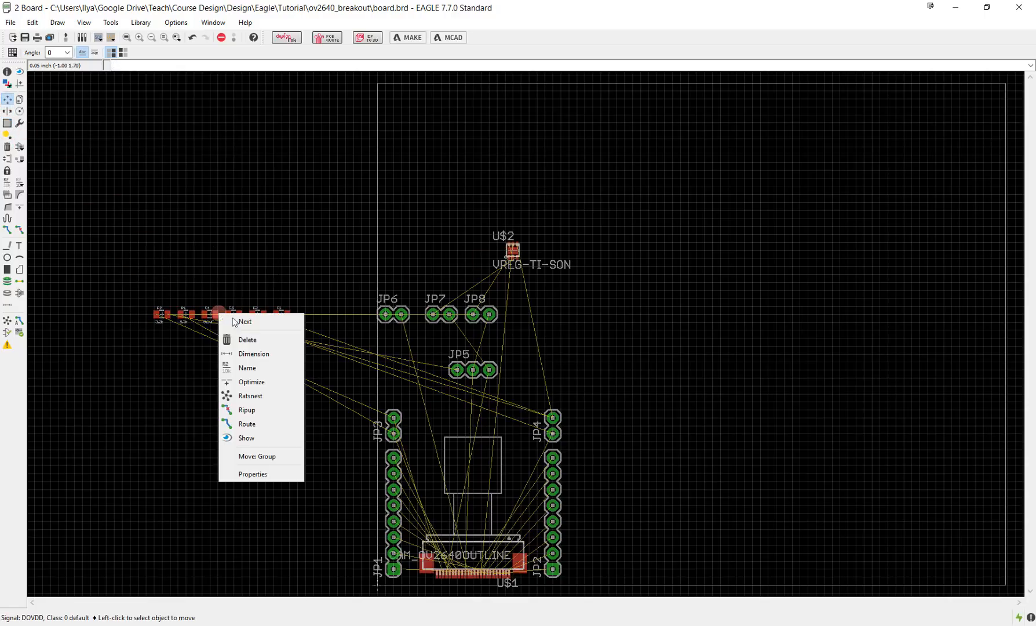
left_click(257, 456)
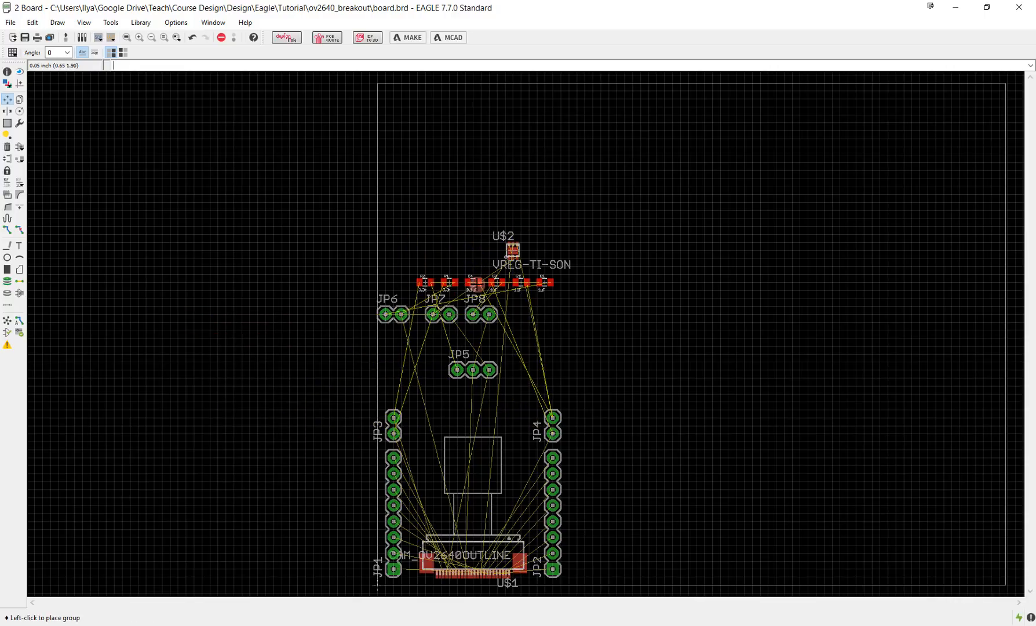
left_click(485, 284)
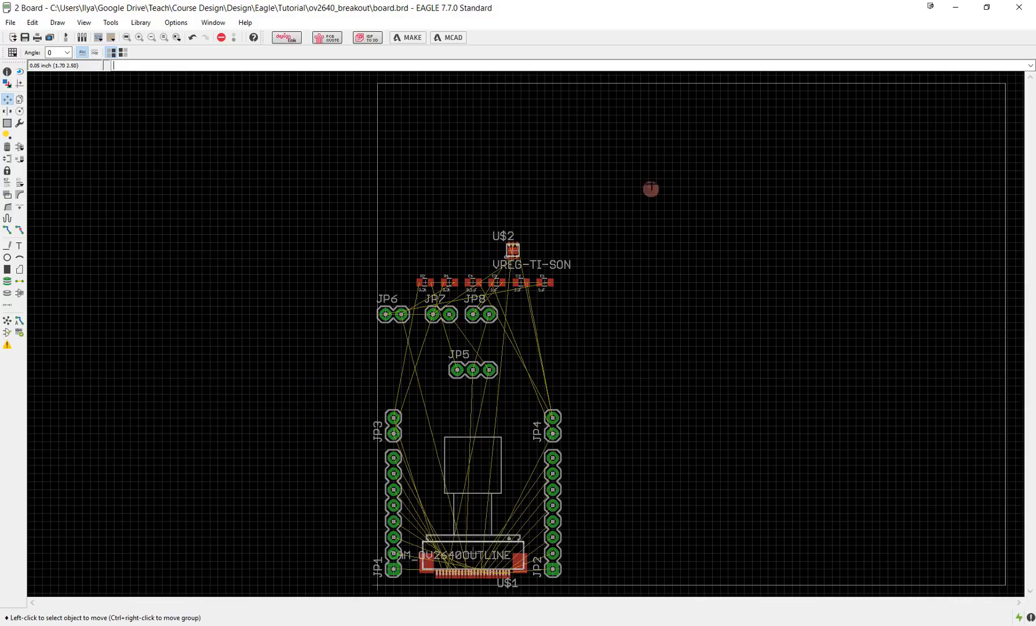
Shrink the board outline to about 1.25 by 2.20 inch by moving its top and right edges in close to the parts
left_click(703, 82)
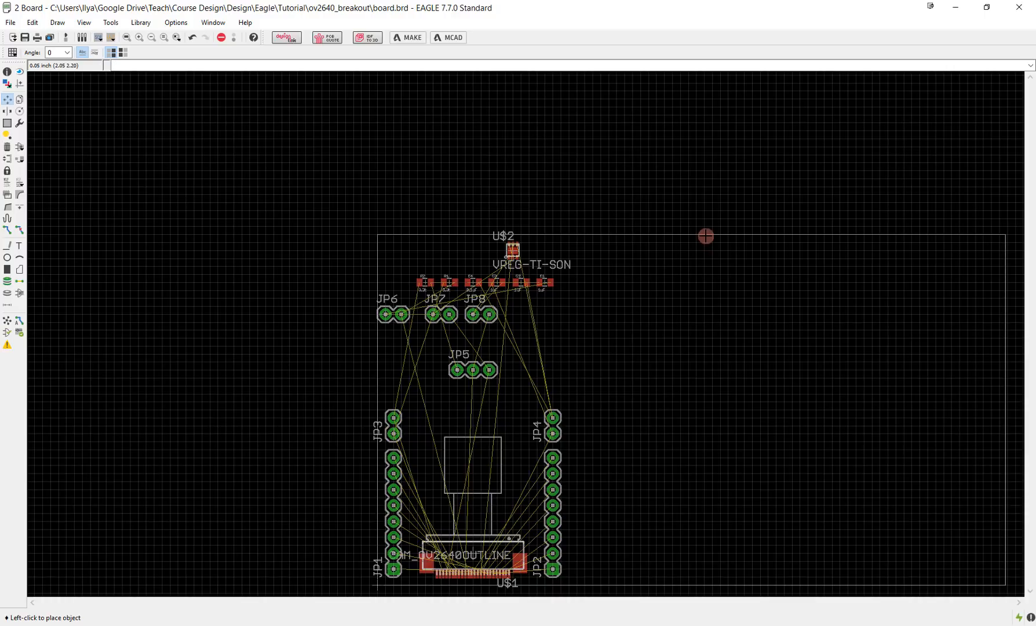
left_click(706, 235)
left_click(1007, 424)
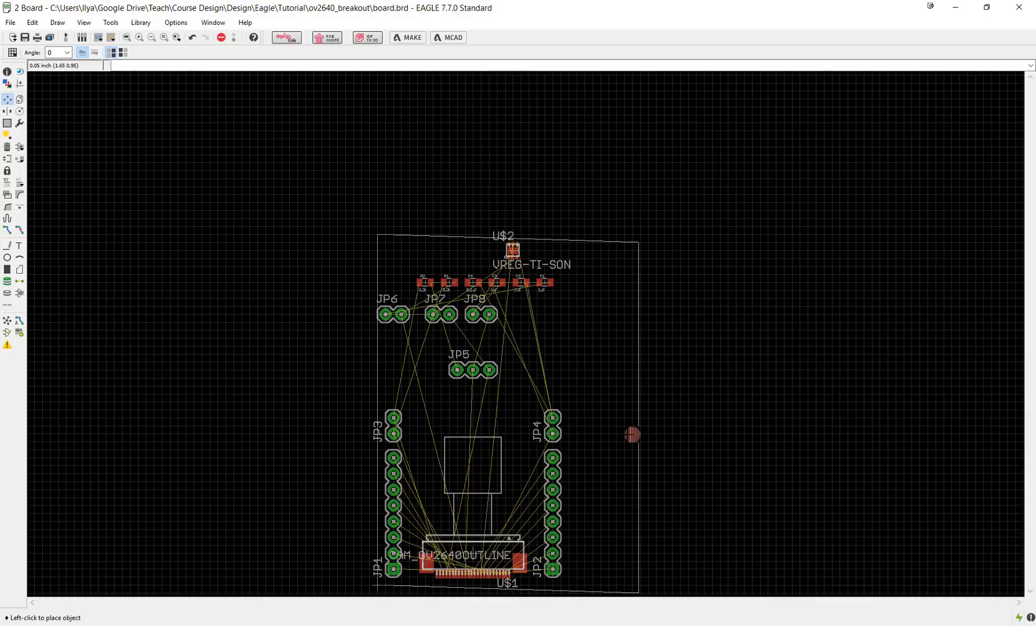
left_click(576, 427)
middle_click_drag(622, 412, 670, 369)
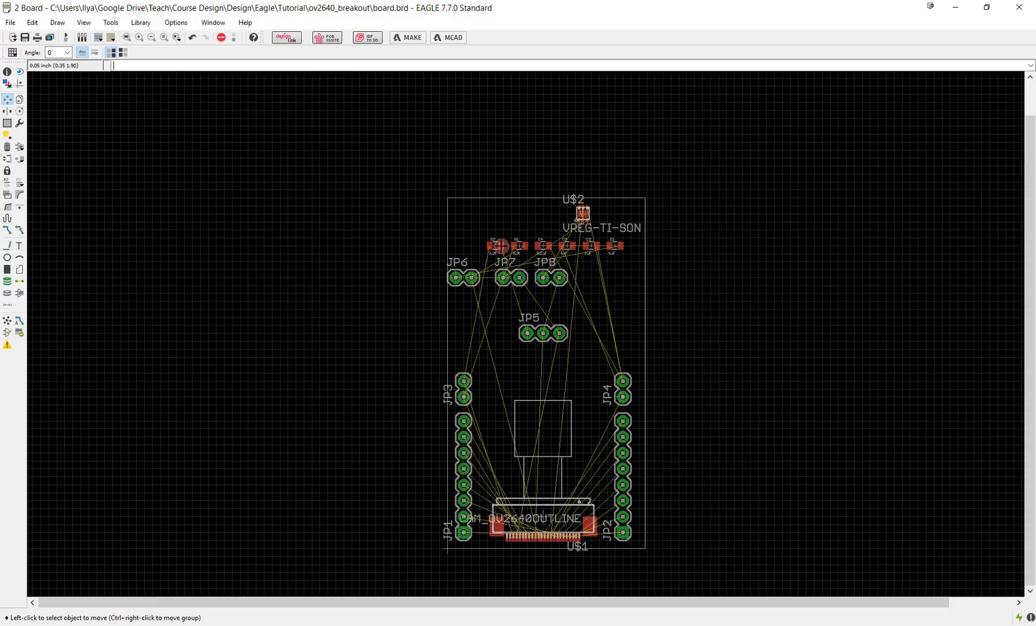
Move resistor R2 out of the component row to a spot just above JP6
left_click(497, 245)
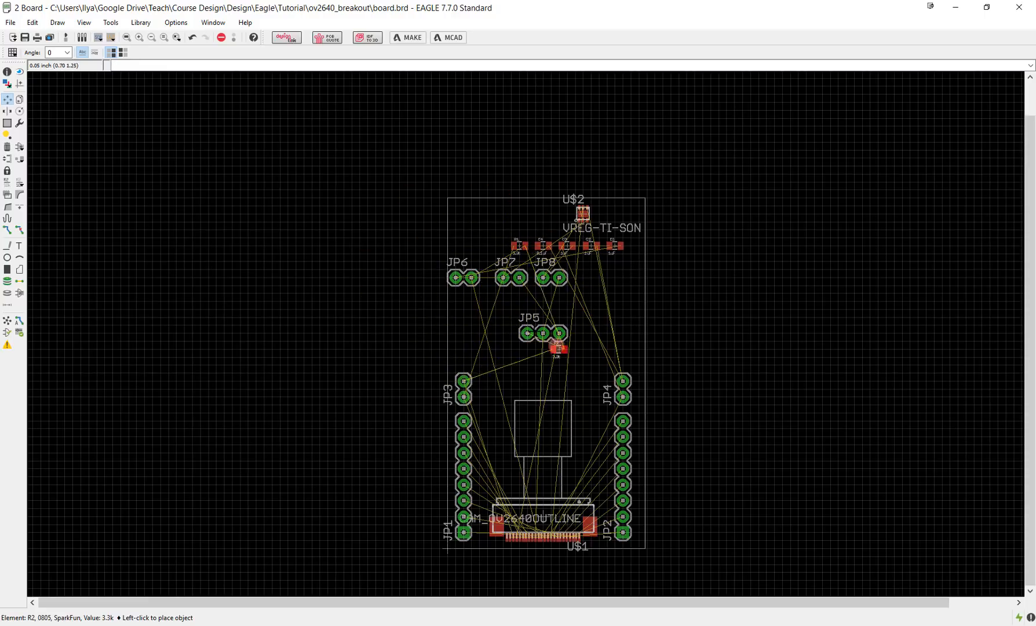
left_click(479, 237)
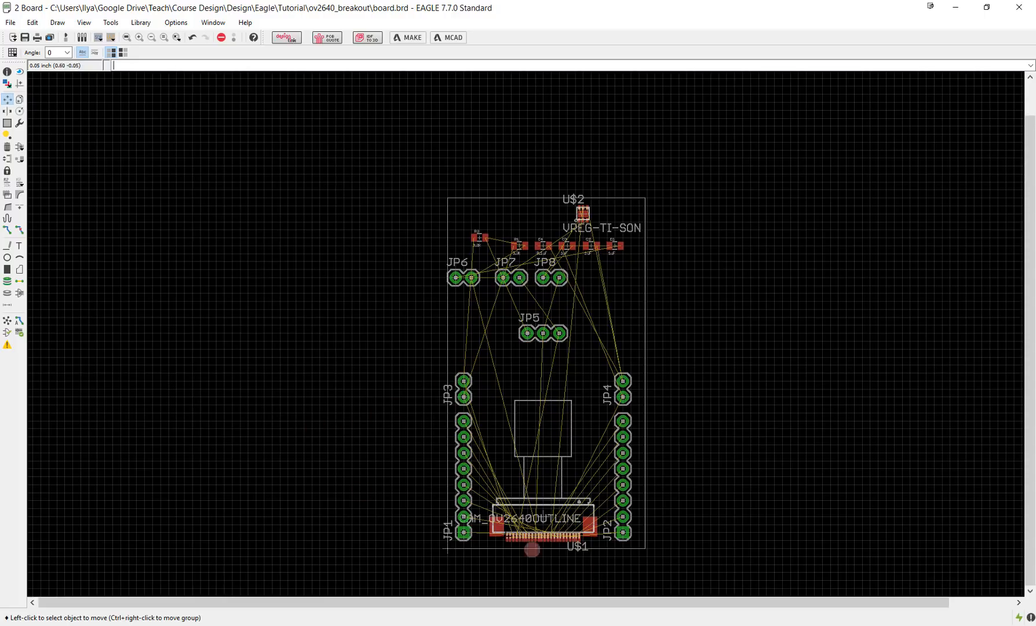
scroll(485, 250, "up", 2)
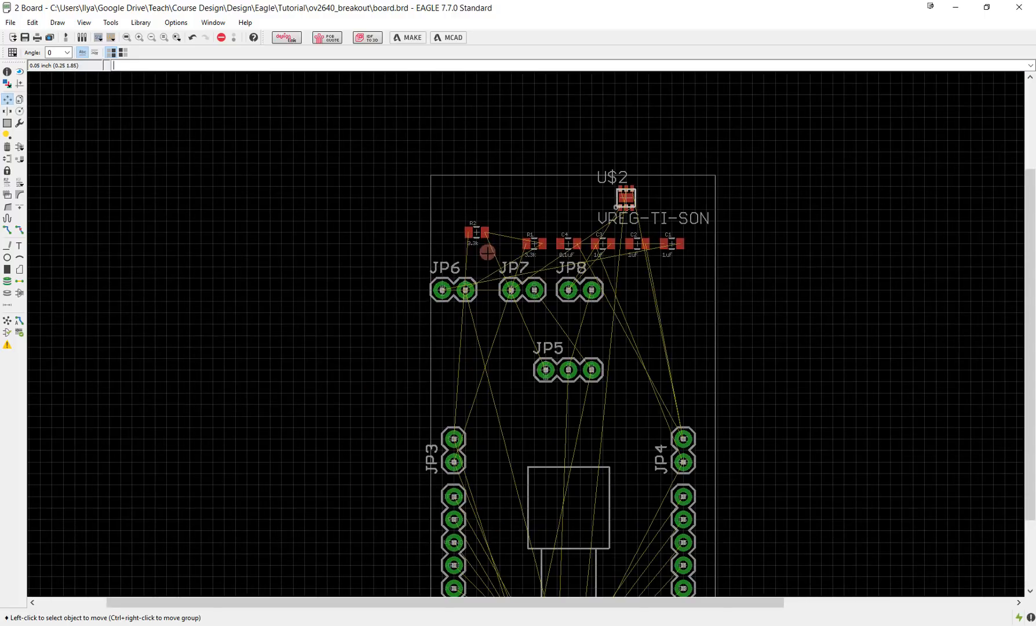
scroll(506, 287, "down", 2)
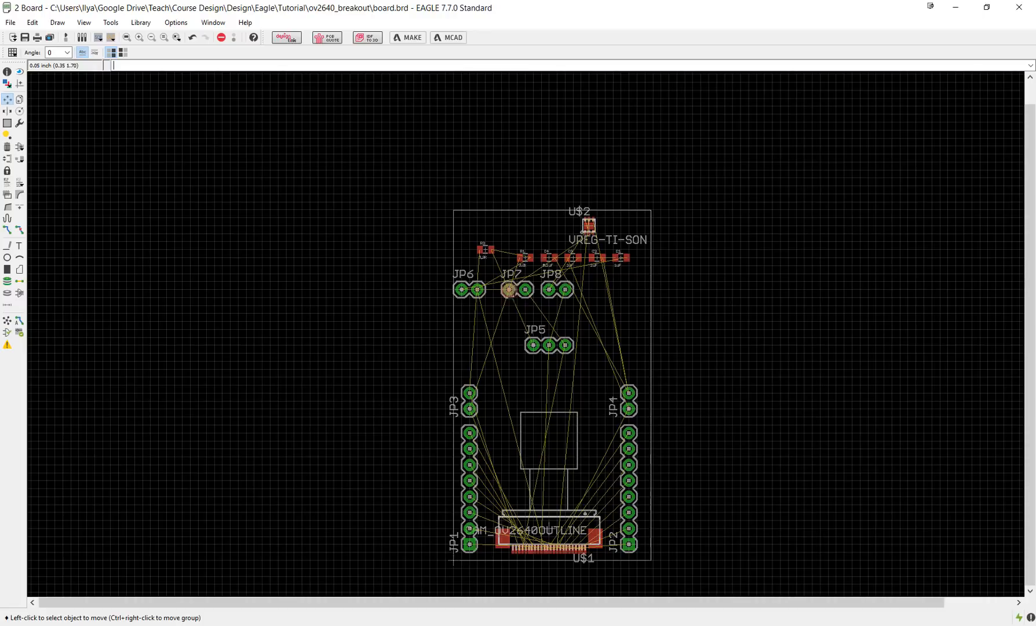
Recalculate the board's airwires with Ratsnest
middle_click_drag(547, 340, 535, 281)
scroll(533, 280, "up", 1)
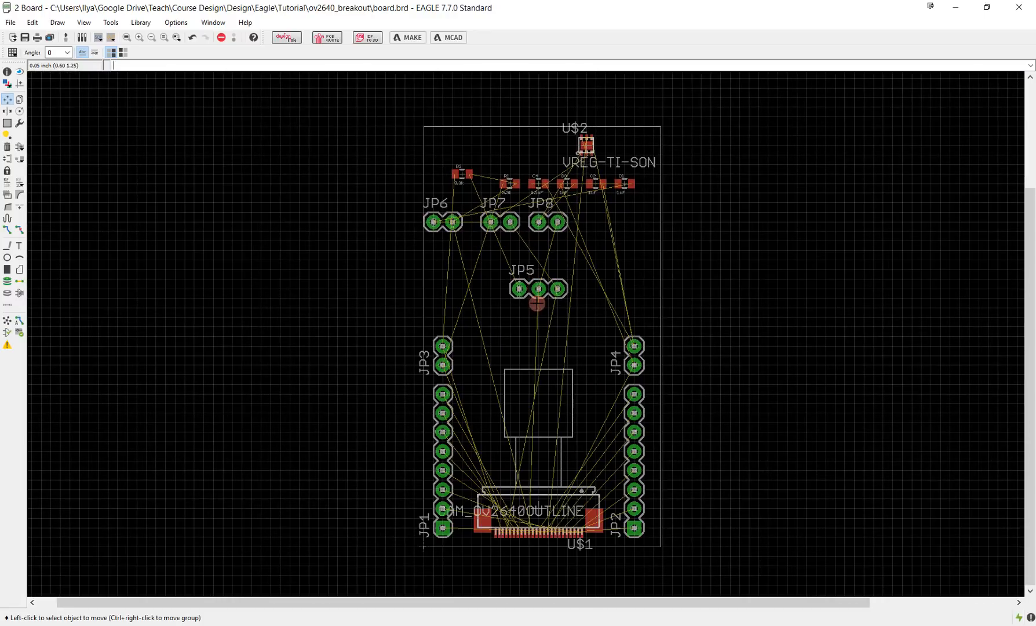
scroll(537, 302, "up", 1)
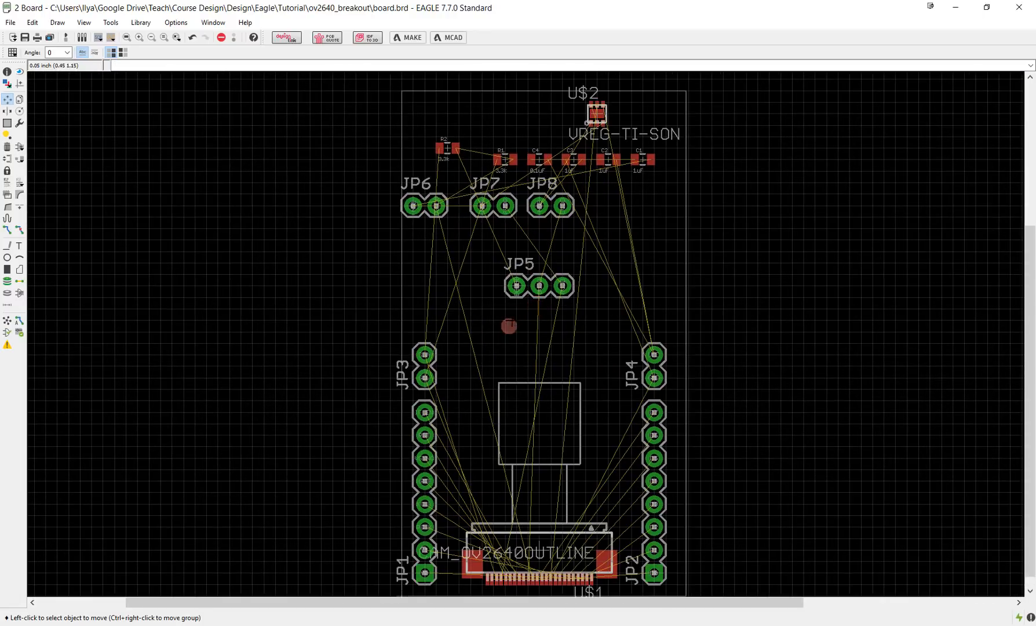
middle_click_drag(509, 325, 512, 306)
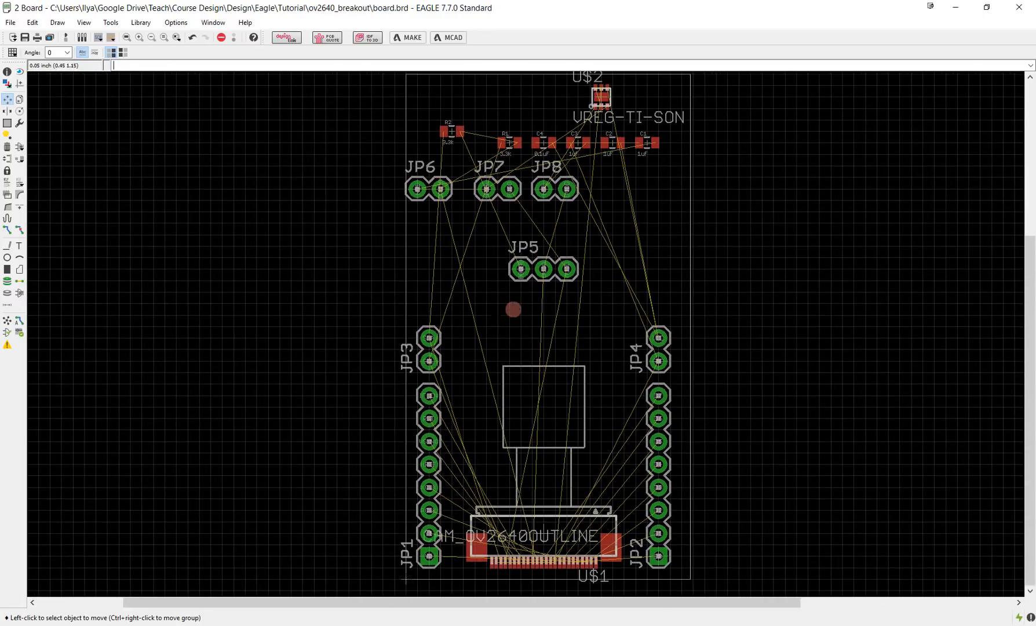
left_click(10, 322)
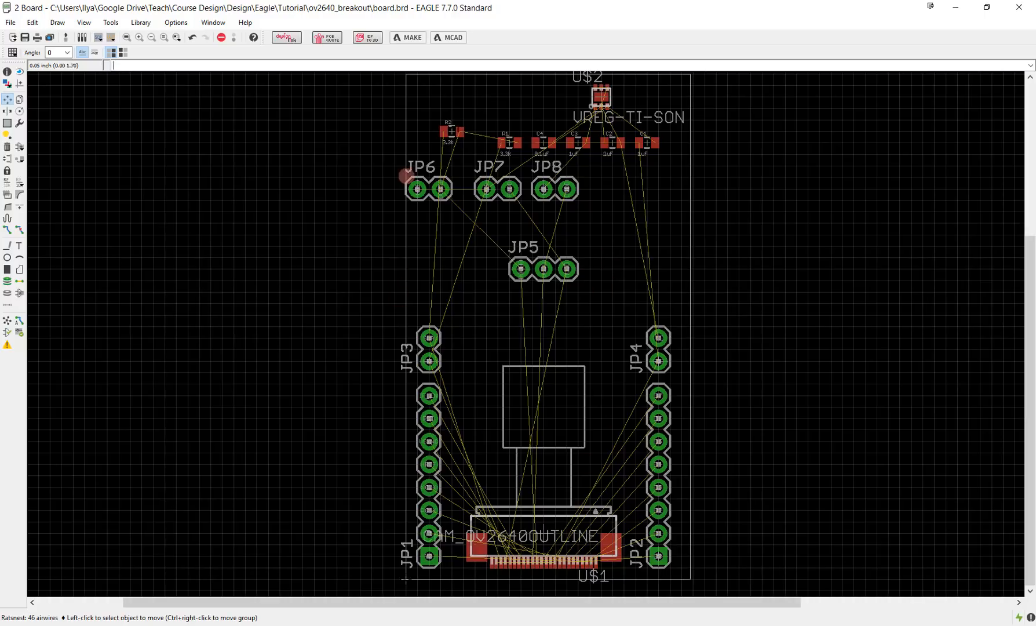
left_click(8, 324)
middle_click_drag(719, 266, 718, 271)
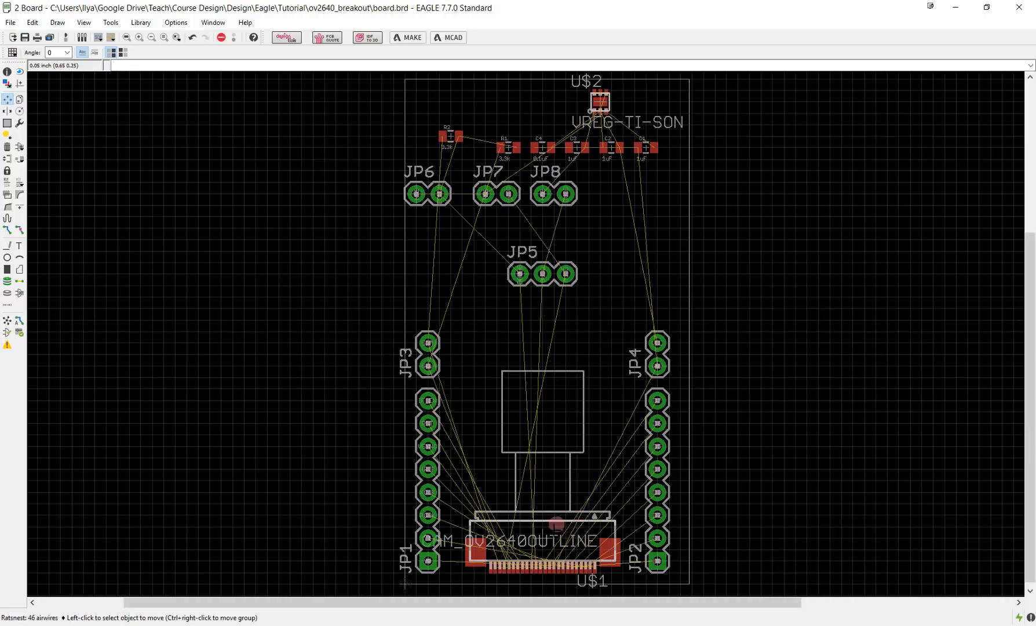
Inspect the properties of two airwires at the camera connector to identify the signals they carry
scroll(526, 346, "down", 1)
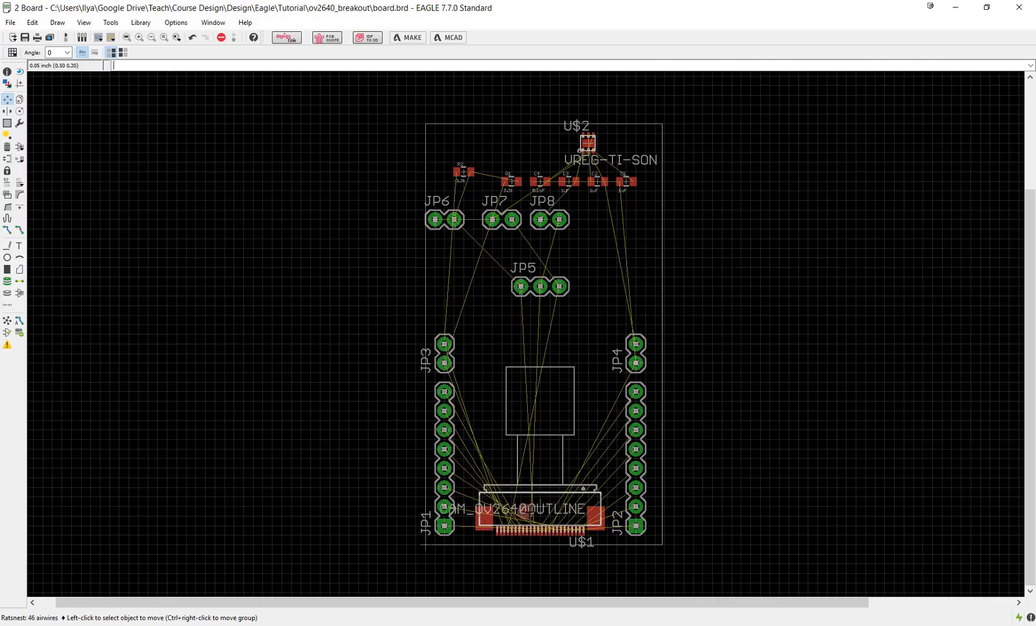
scroll(535, 532, "up", 8)
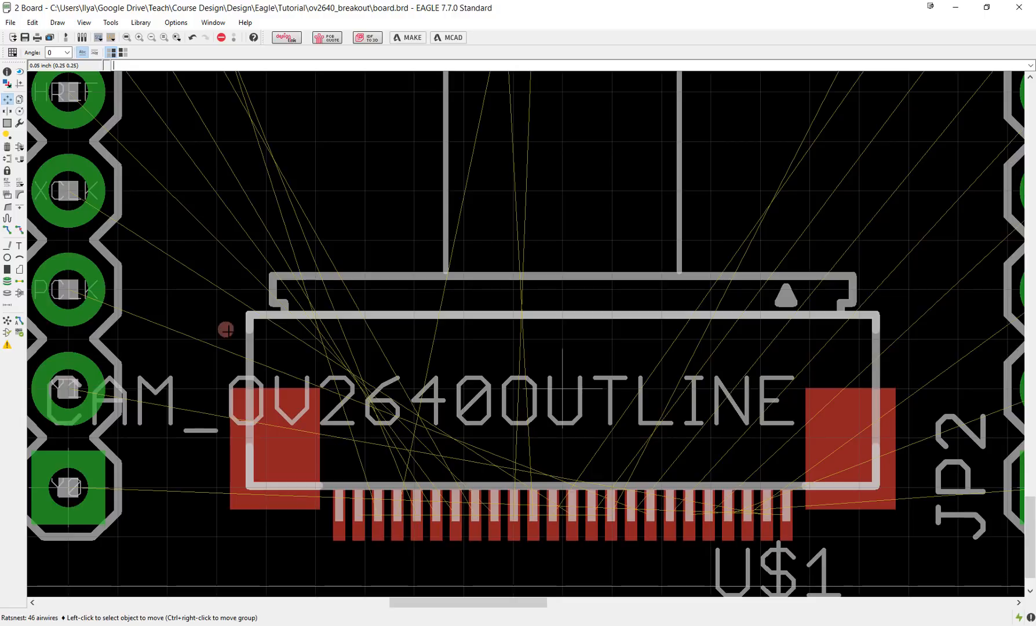
left_click(7, 101)
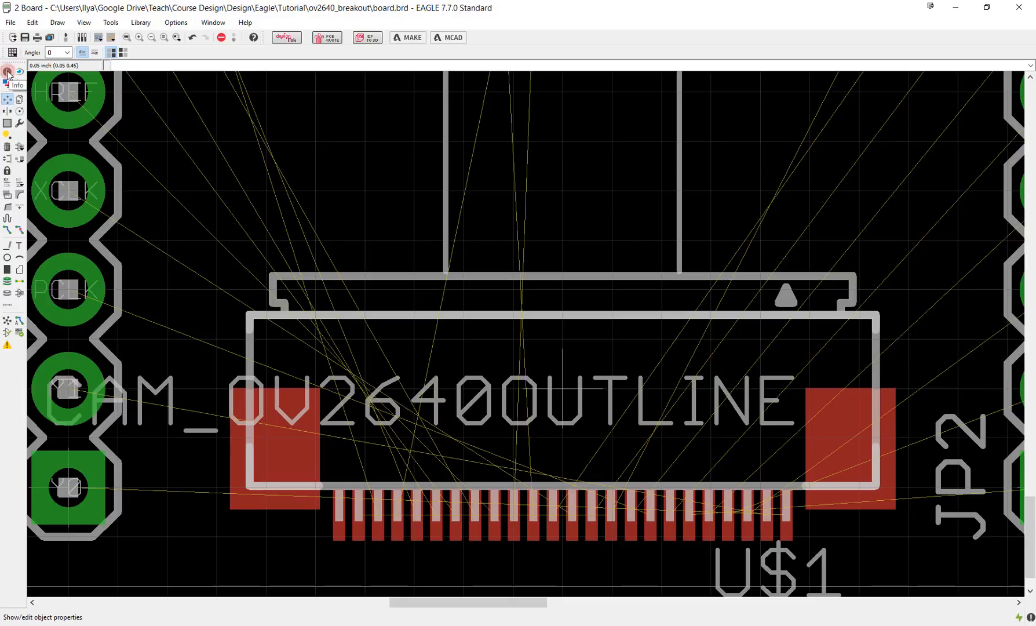
left_click(7, 72)
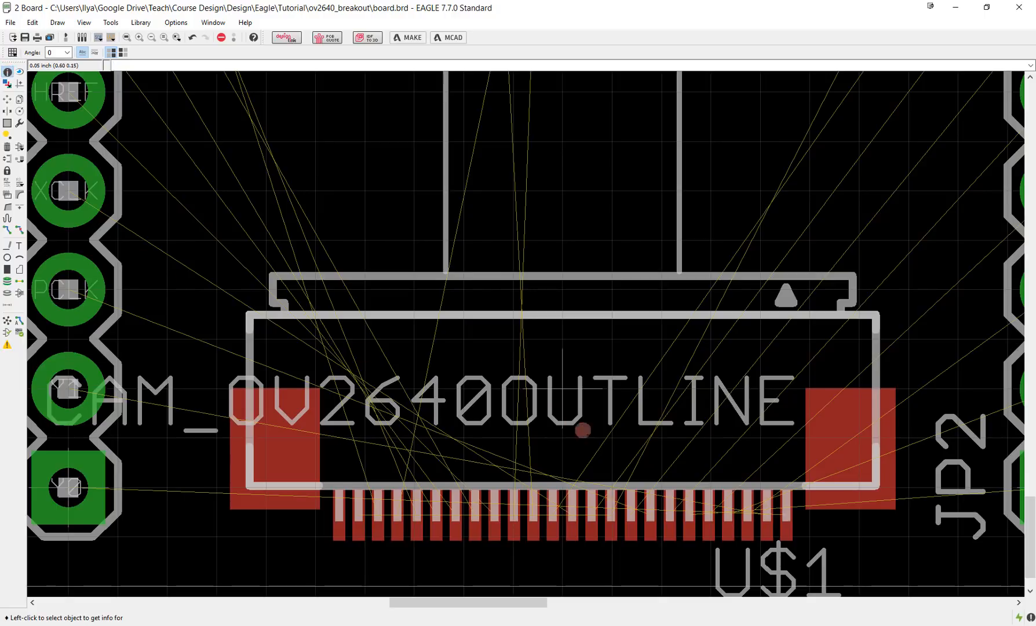
left_click(603, 438)
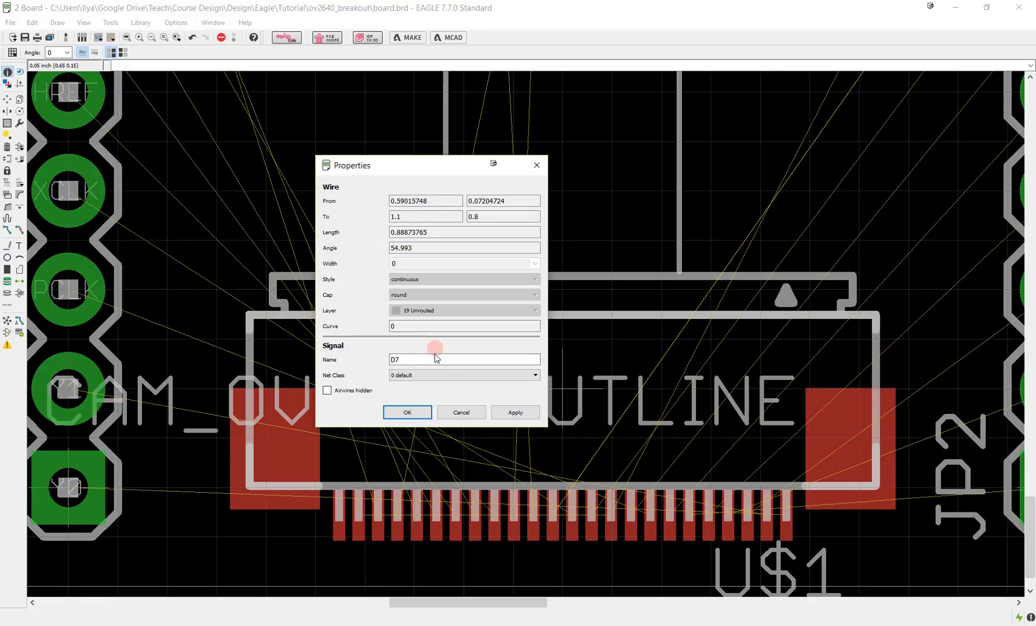
left_click(408, 412)
left_click(637, 442)
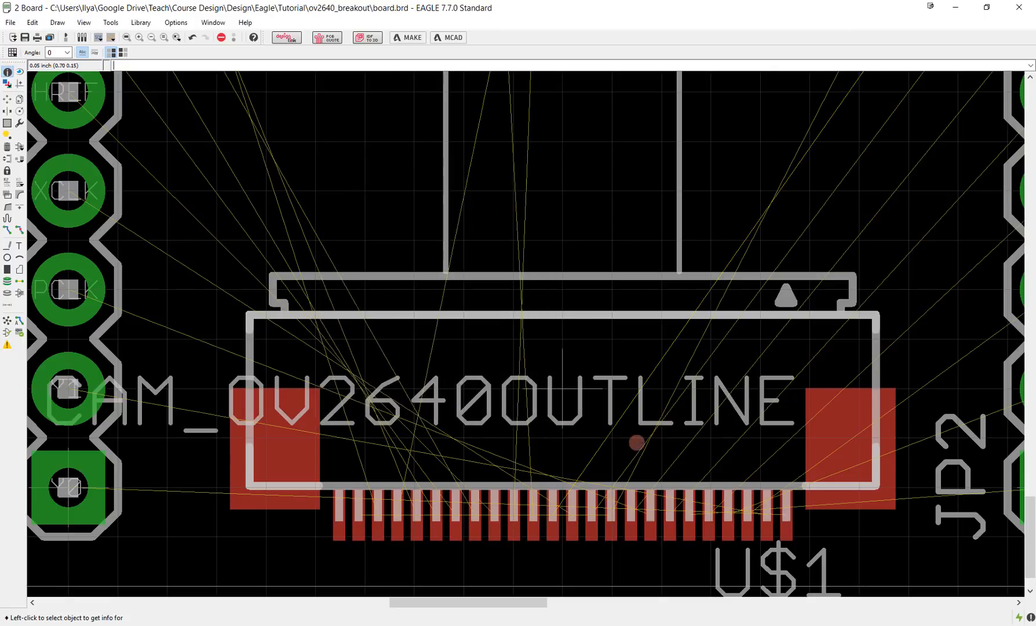
left_click(649, 447)
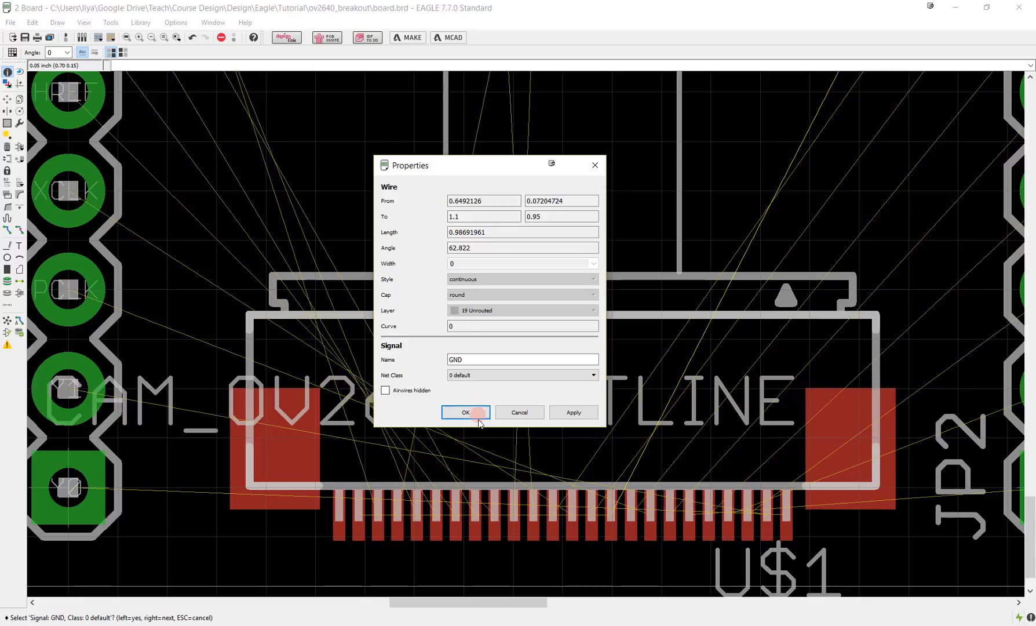
left_click(517, 412)
Start a 0.016 wide polygon on layer 16 Bottom at the lower-left corner of the board outline
scroll(629, 455, "down", 5)
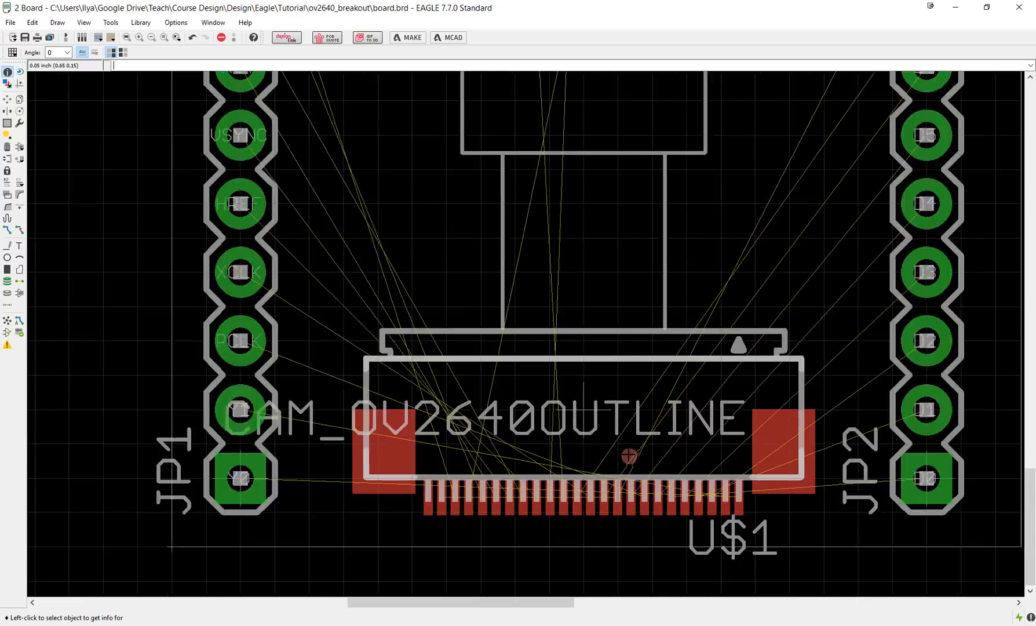
middle_click_drag(627, 303, 602, 389)
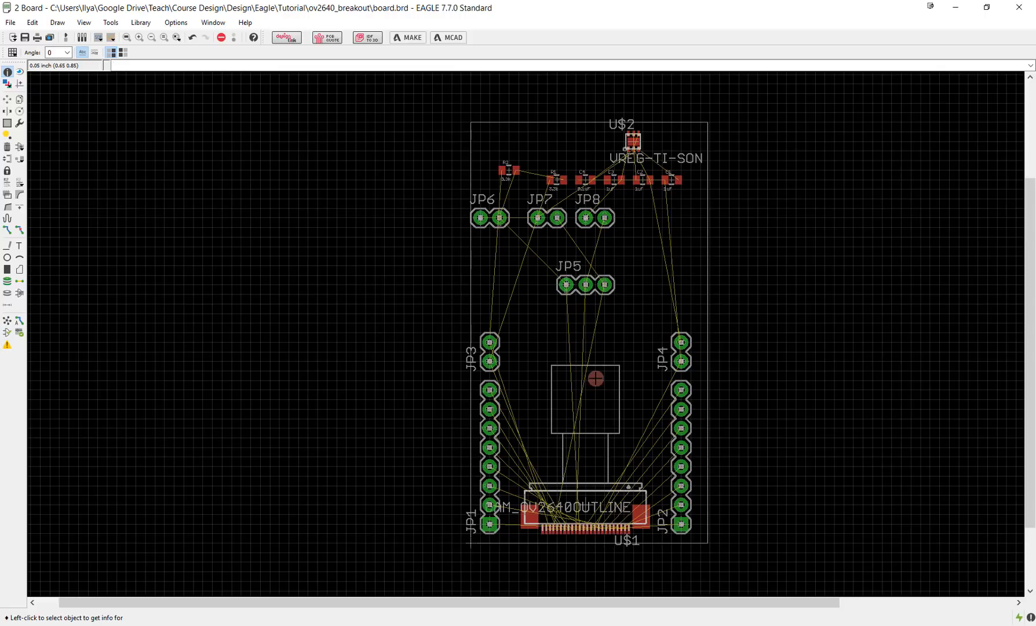
left_click(21, 270)
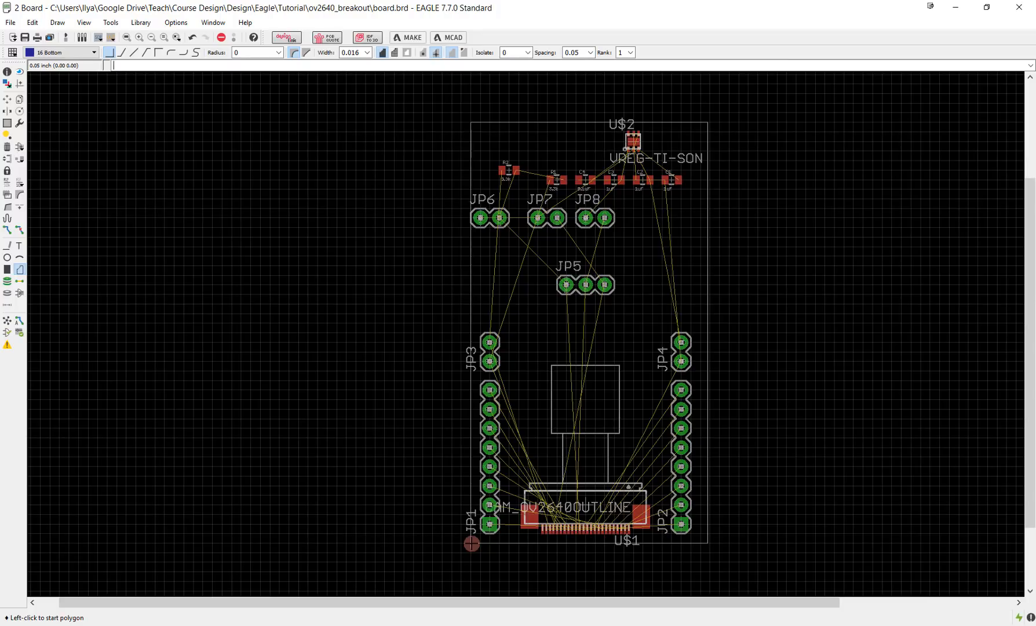
left_click(471, 544)
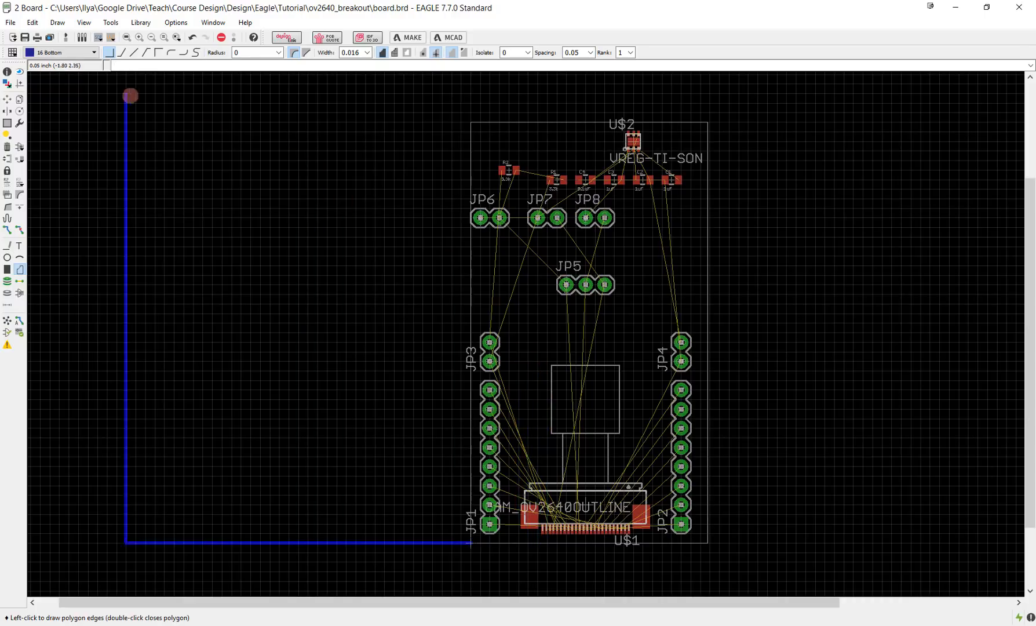
left_click(88, 53)
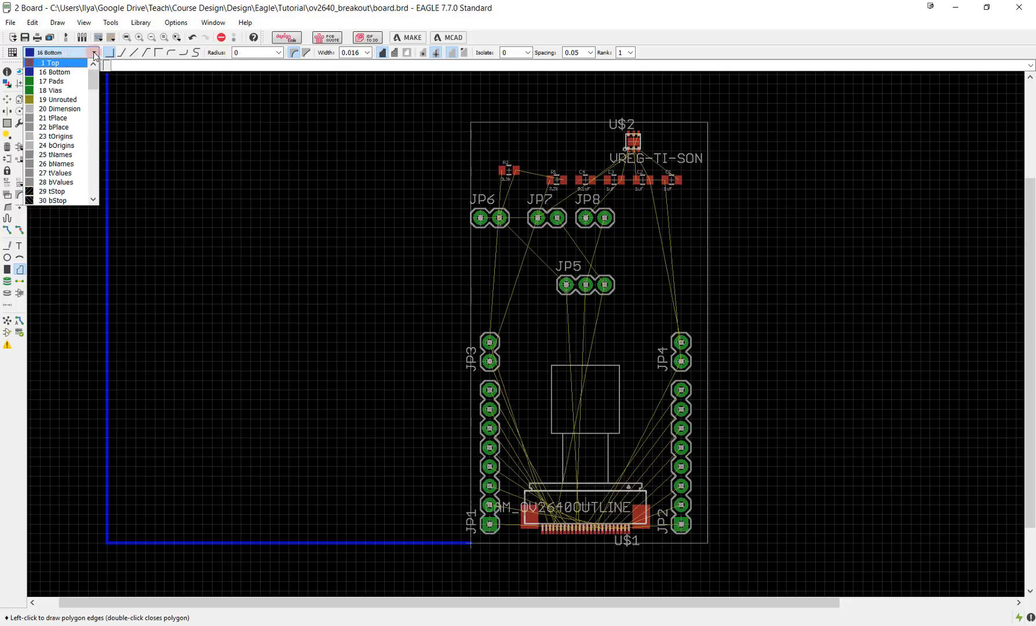
left_click(55, 71)
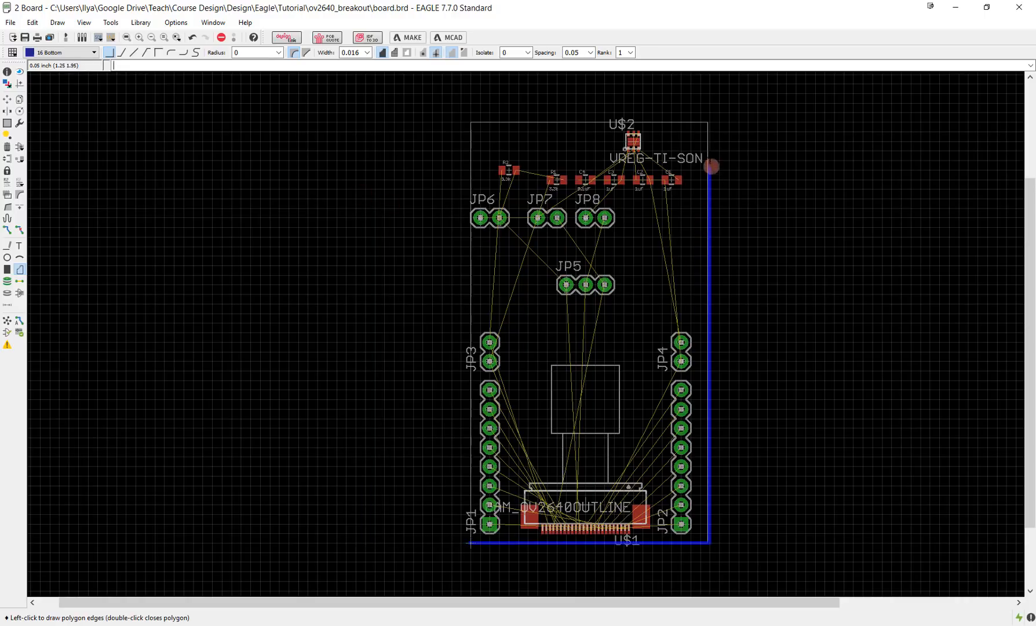
scroll(709, 118, "up", 3)
scroll(710, 118, "down", 5)
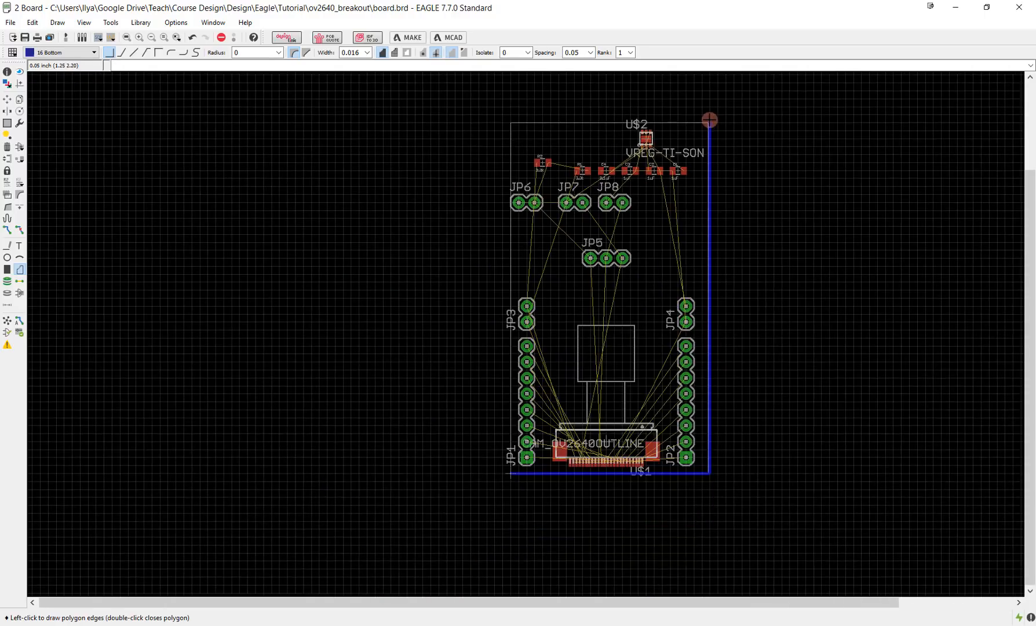
scroll(711, 233, "up", 3)
middle_click_drag(710, 233, 697, 103)
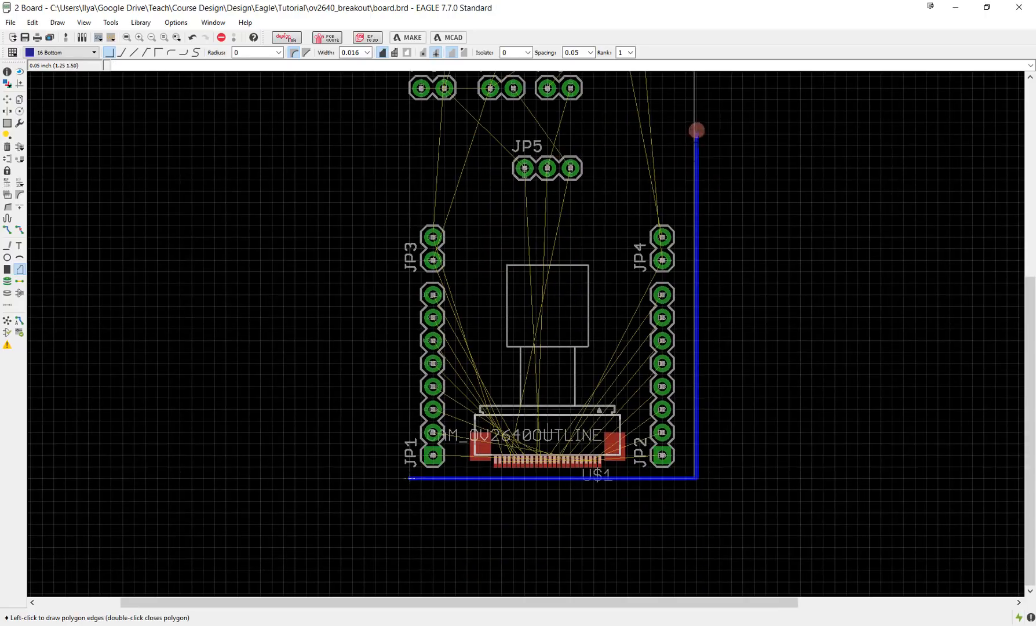
Cycle through the wire bend styles for the polygon edge and return to the right-angle bend
right_click(805, 340)
right_click(805, 340)
right_click(805, 338)
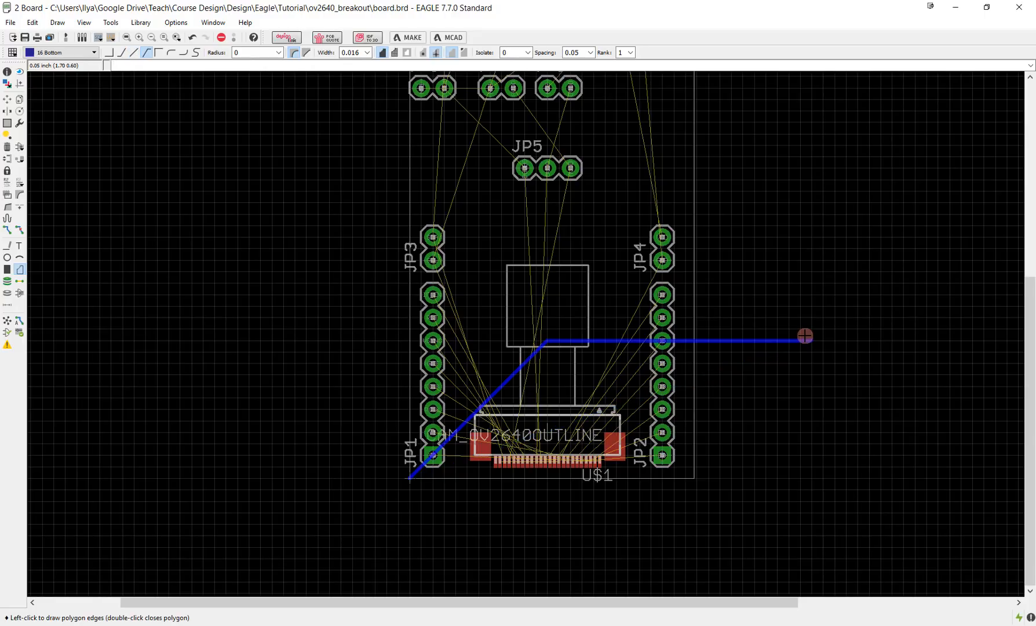
right_click(804, 336)
right_click(804, 336)
right_click(802, 335)
right_click(801, 334)
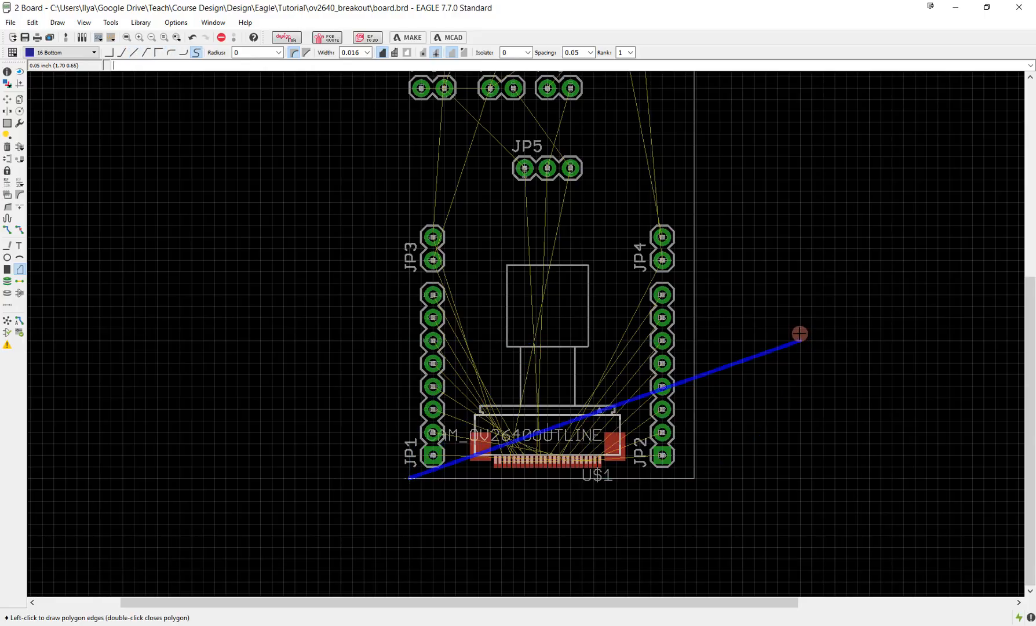
right_click(800, 334)
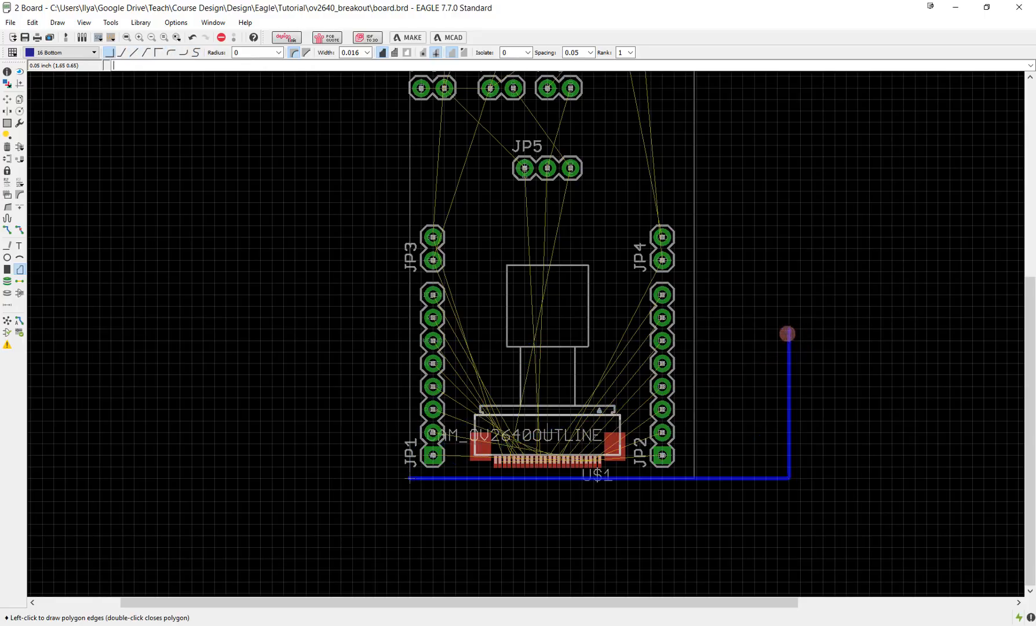
left_click(124, 53)
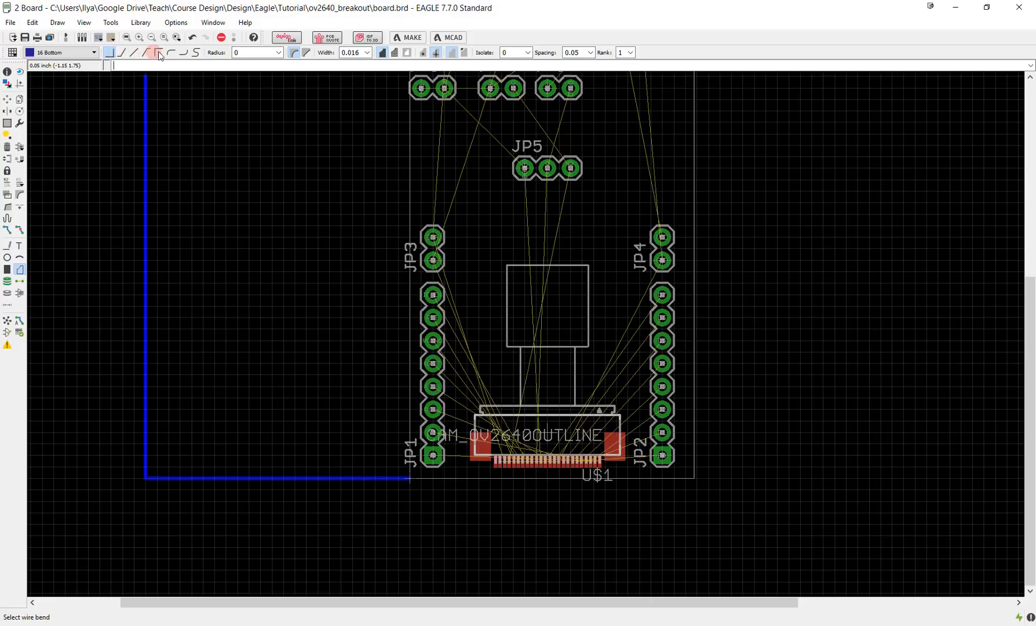
right_click(178, 91)
right_click(178, 91)
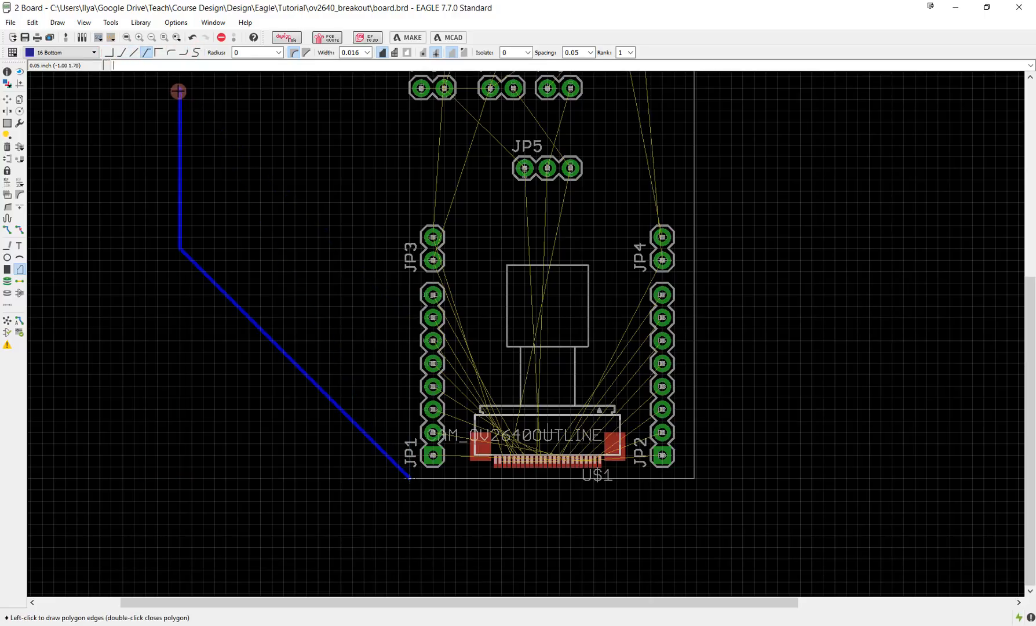
right_click(178, 91)
right_click(178, 91)
right_click(178, 91)
right_click(177, 90)
right_click(177, 91)
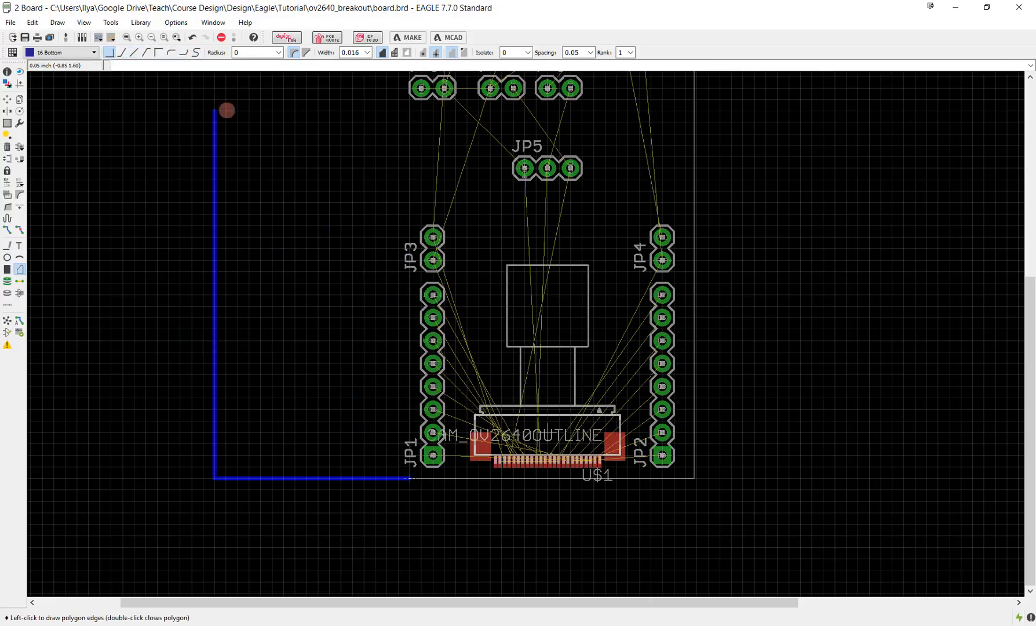
Trace the bottom-layer polygon around the board outline through its upper-right corner and close it at the starting corner
middle_click_drag(737, 173, 685, 257)
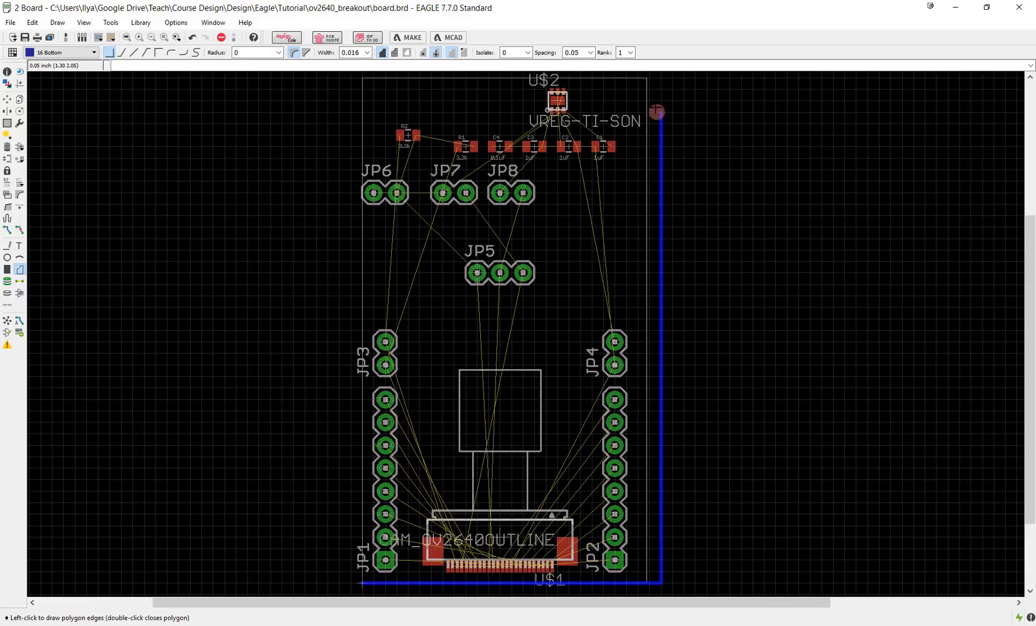
left_click(649, 78)
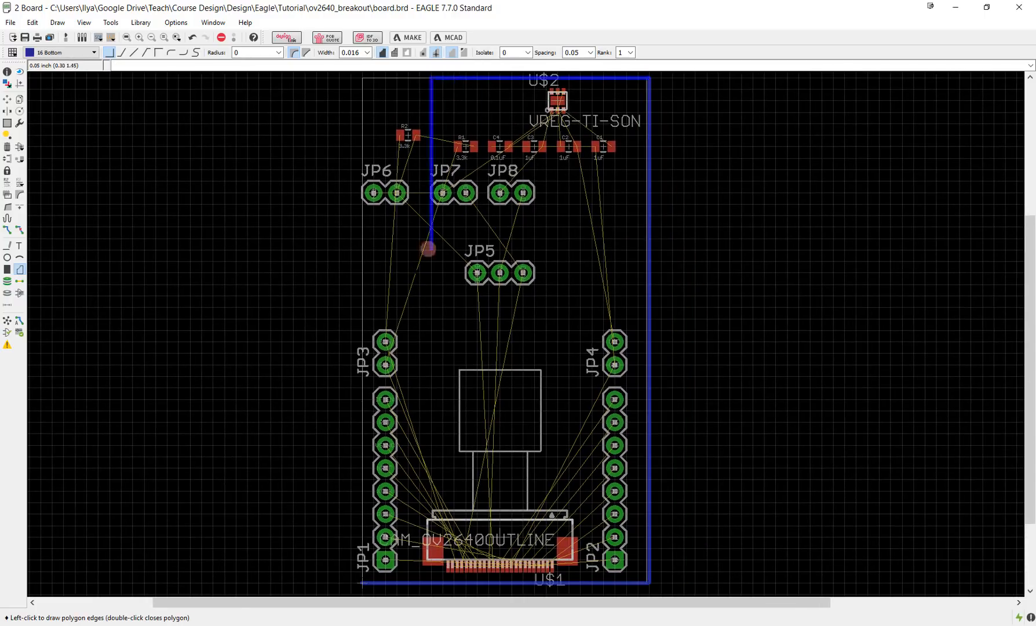
middle_click_drag(363, 351, 372, 230)
scroll(371, 393, "up", 5)
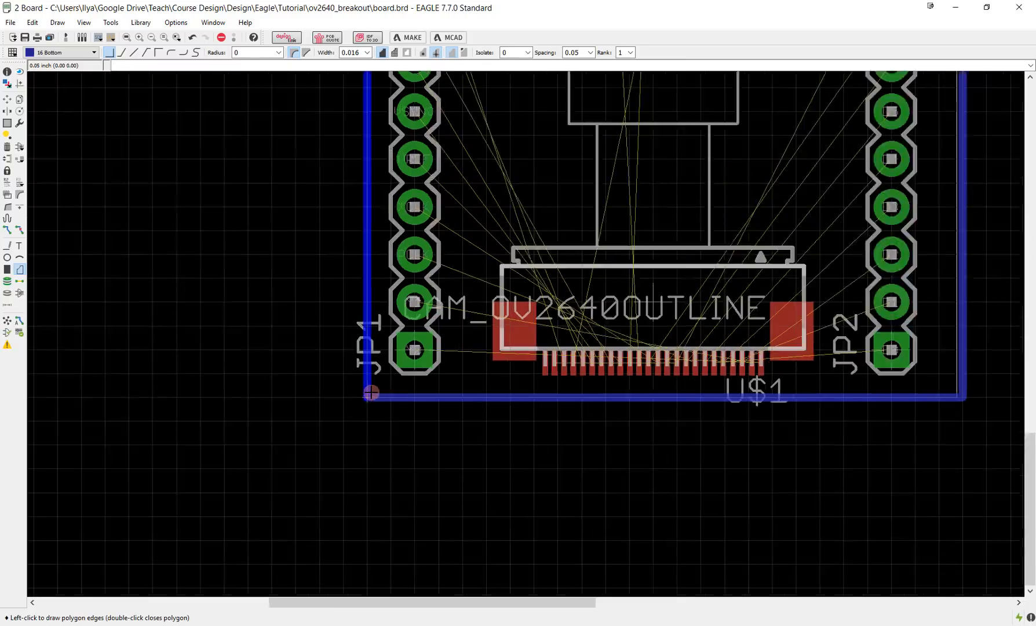
double_click(364, 399)
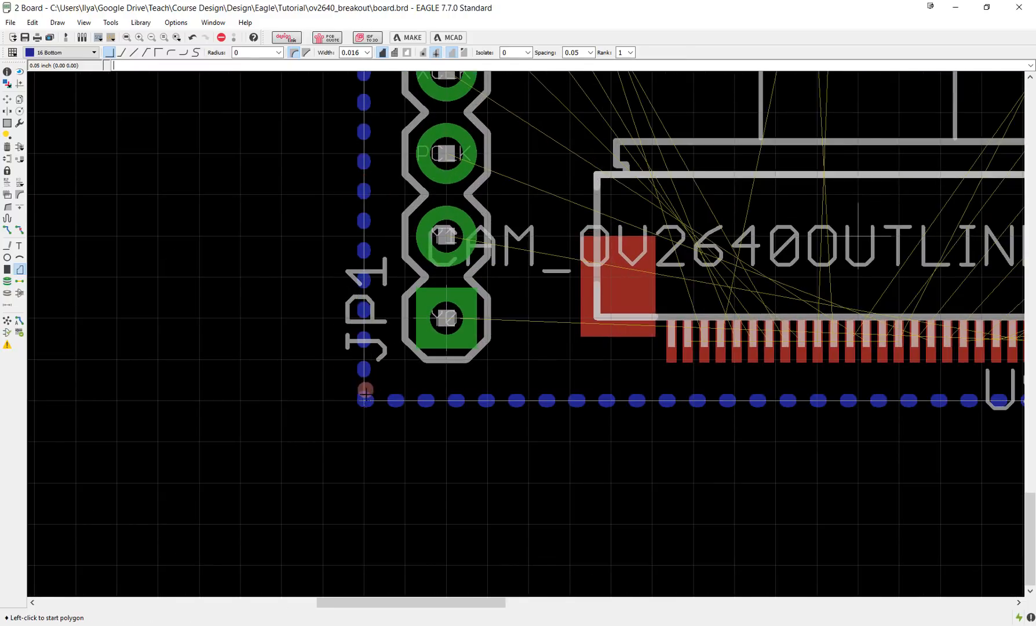
Draw a second closed polygon on layer 1 Top along the board outline, with corners at its lower-left and upper-right
scroll(551, 377, "down", 6)
middle_click_drag(570, 215, 557, 310)
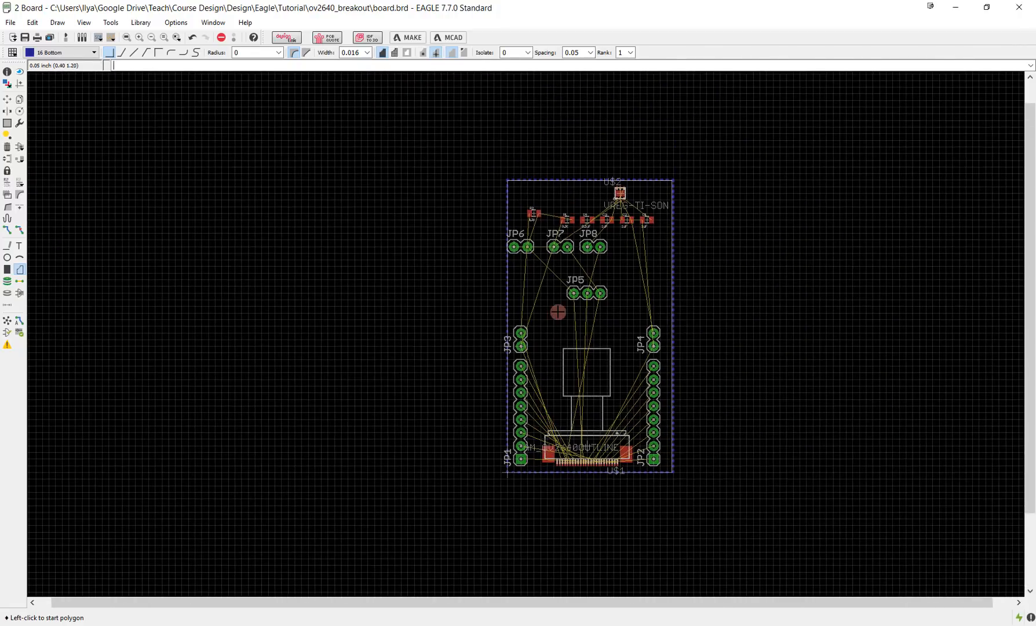
scroll(562, 434, "up", 3)
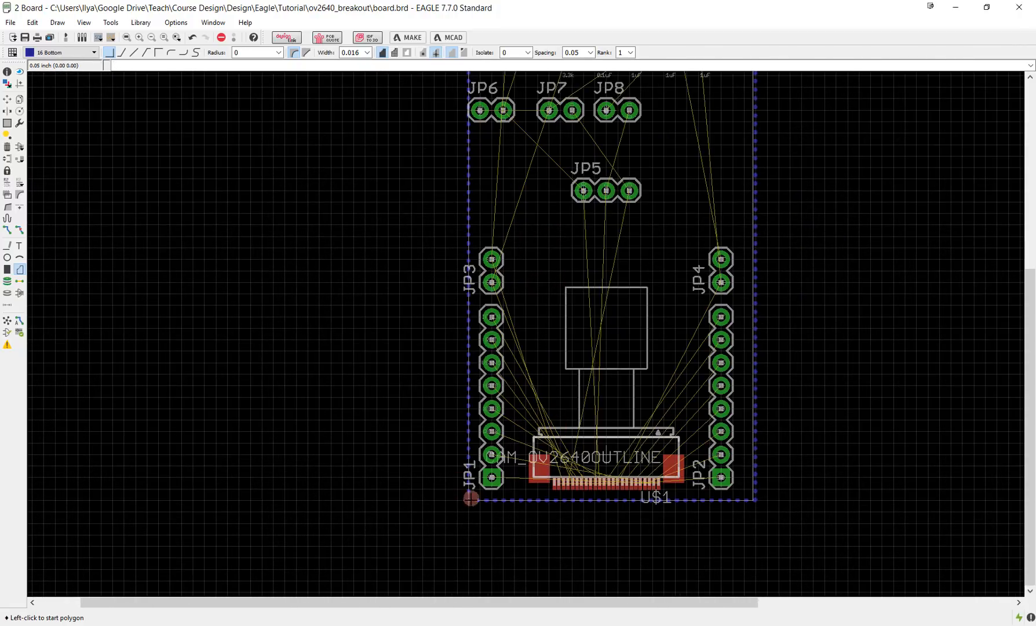
left_click(469, 501)
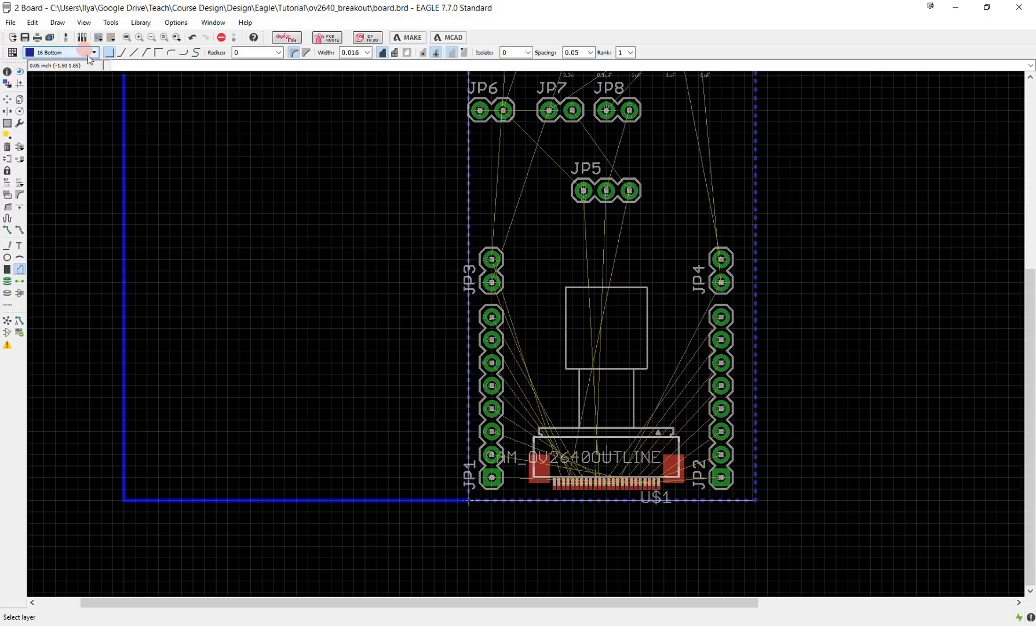
middle_click(787, 405)
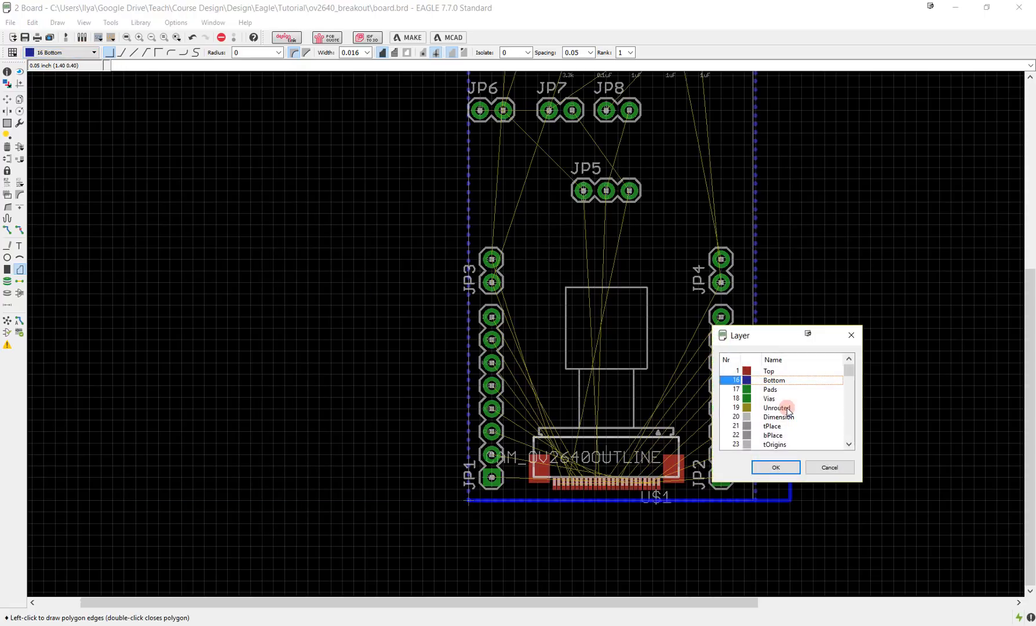
left_click(739, 371)
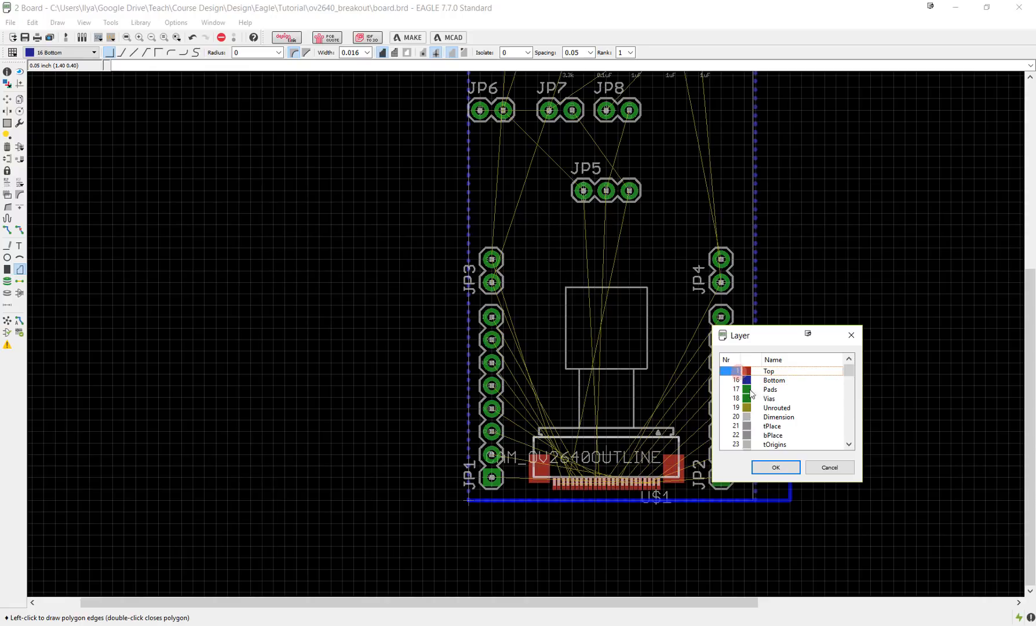
left_click(776, 467)
middle_click_drag(752, 200, 758, 387)
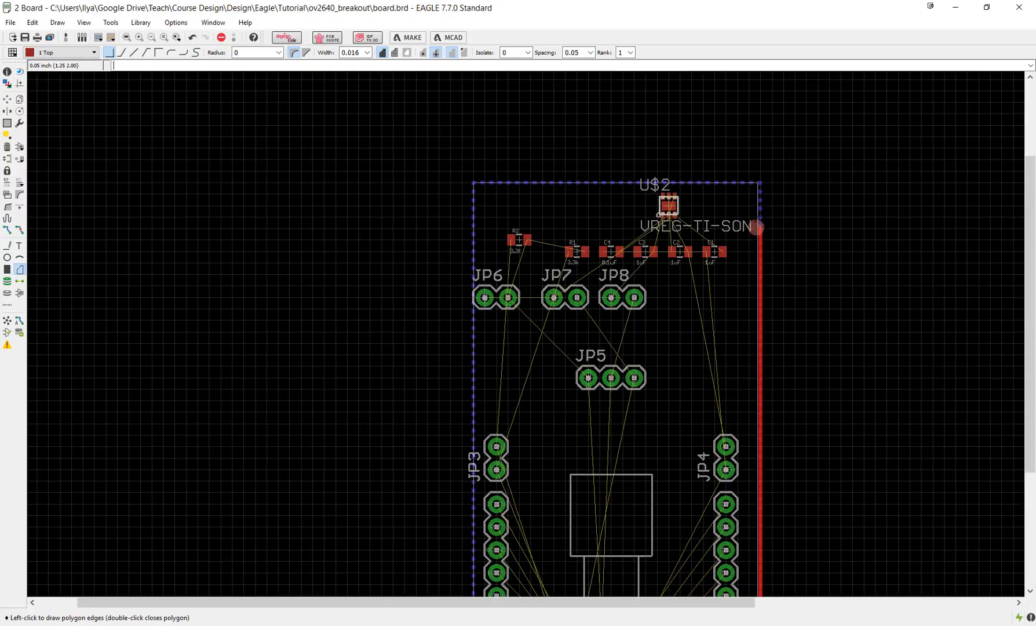
left_click(760, 184)
middle_click_drag(572, 442, 586, 116)
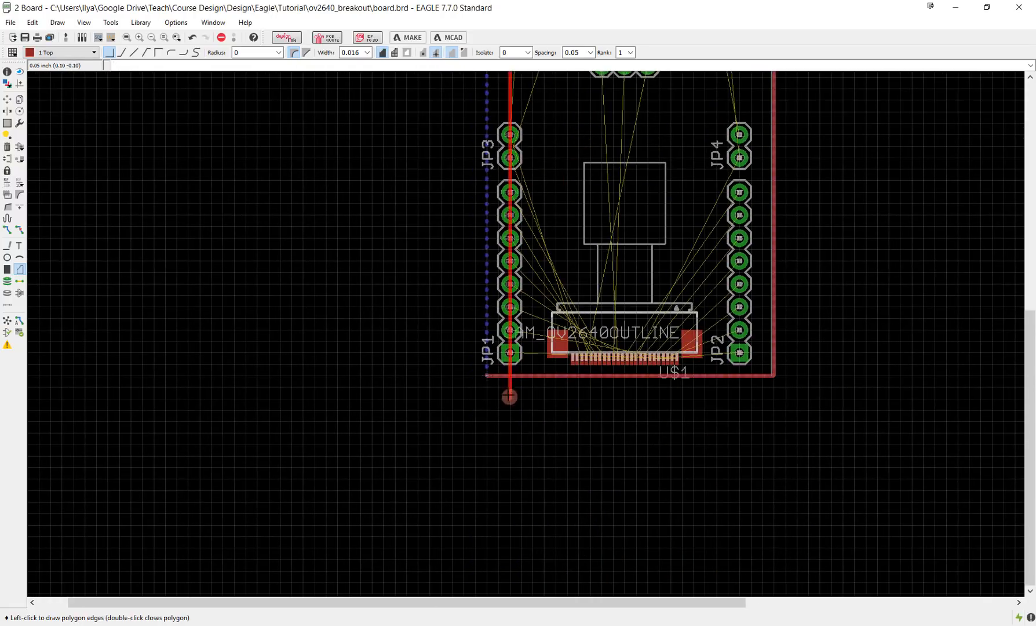
left_click(487, 375)
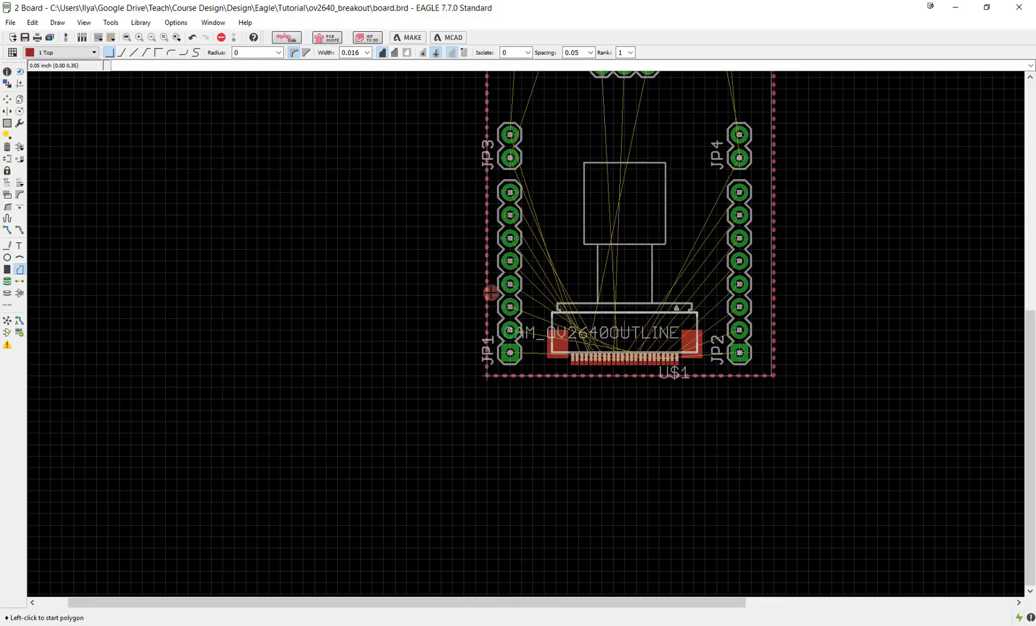
Name the signal of the top-layer polygon at the board edge, applying the name to this polygon only
middle_click_drag(493, 265, 463, 420)
middle_click_drag(480, 368, 476, 410)
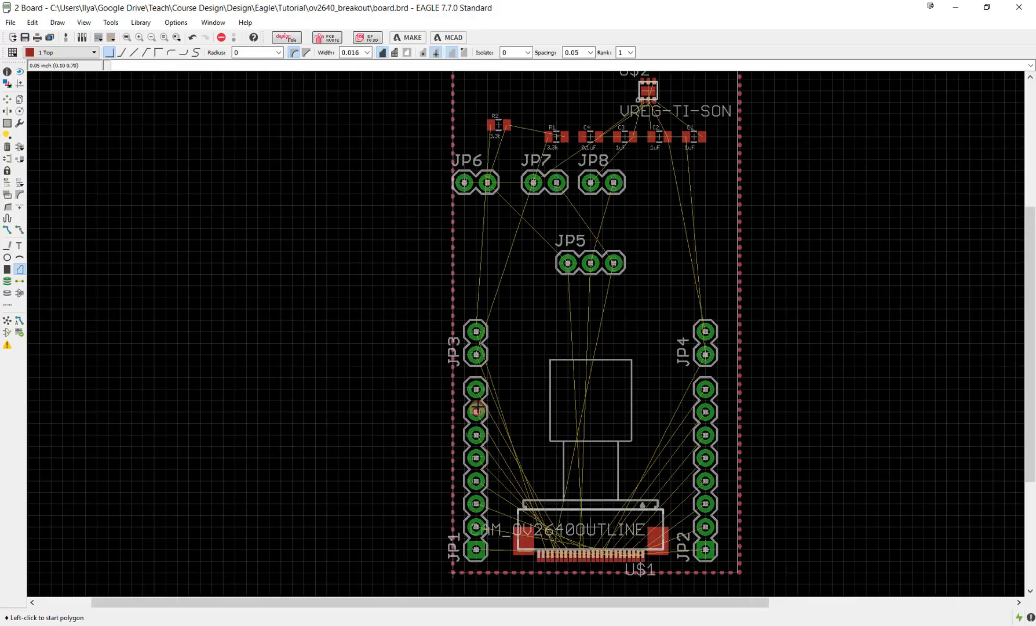
scroll(396, 284, "down", 1)
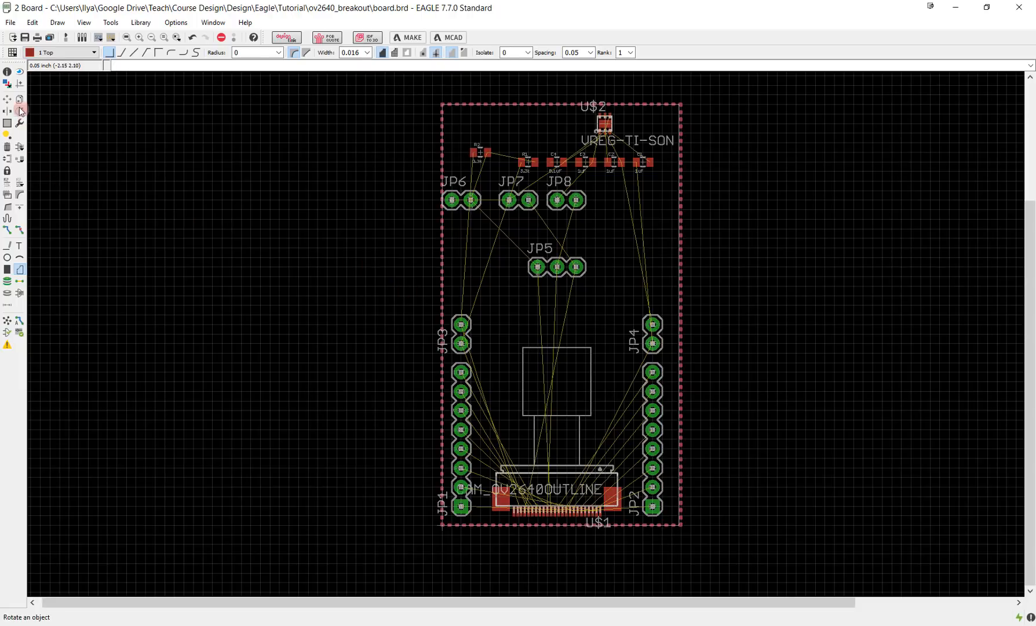
left_click(9, 185)
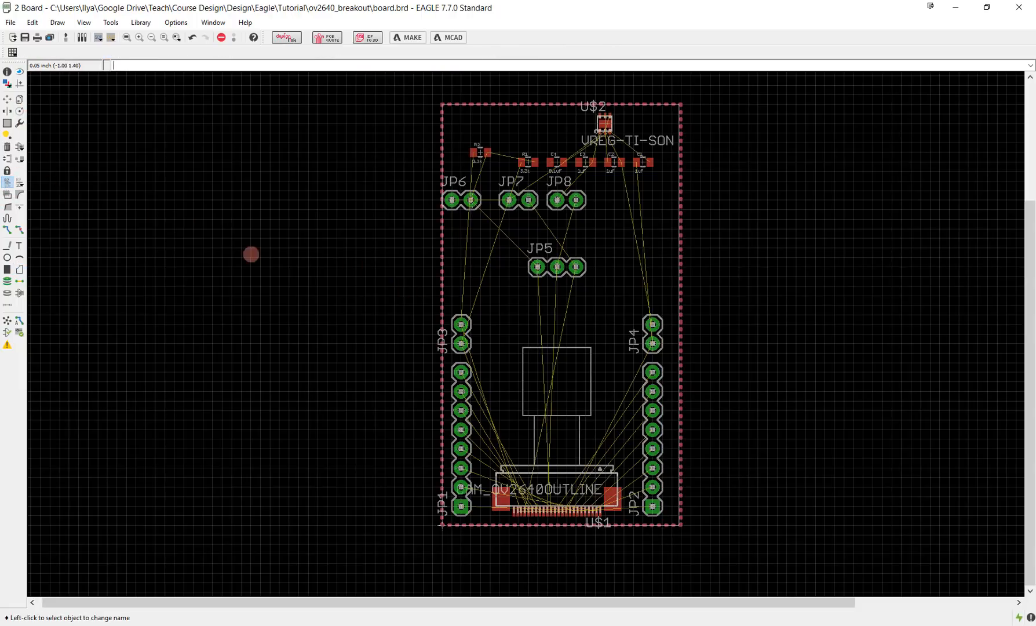
left_click(441, 290)
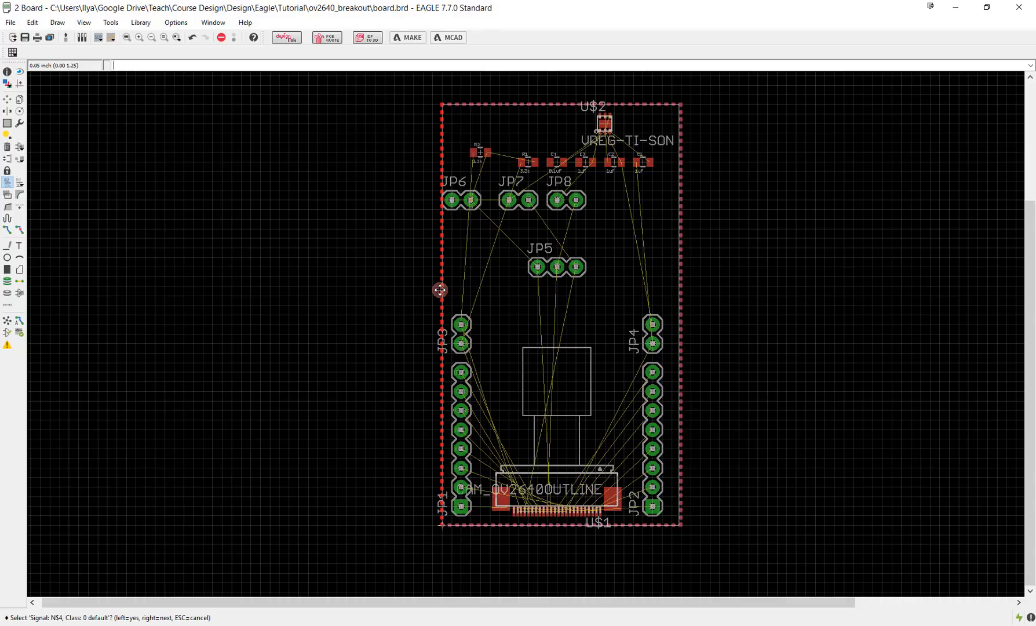
scroll(440, 290, "up", 2)
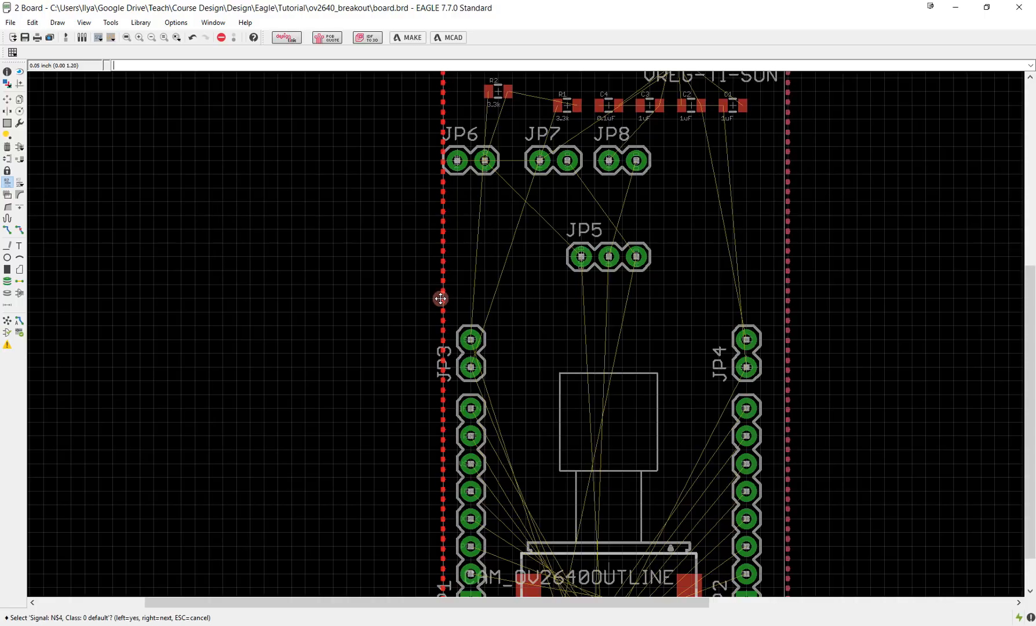
right_click(440, 298)
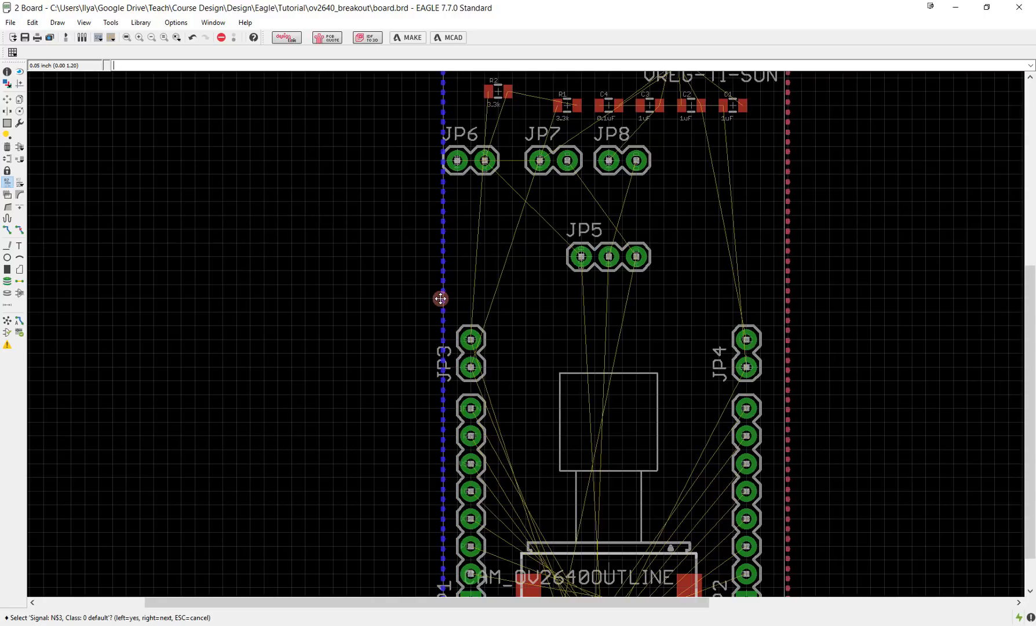
right_click(441, 298)
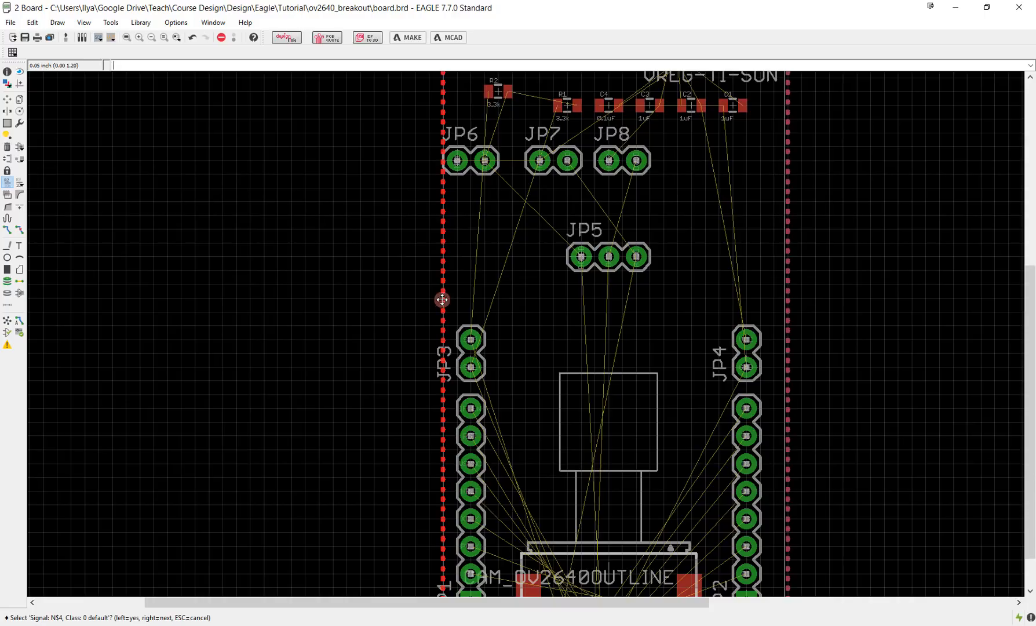
left_click(442, 299)
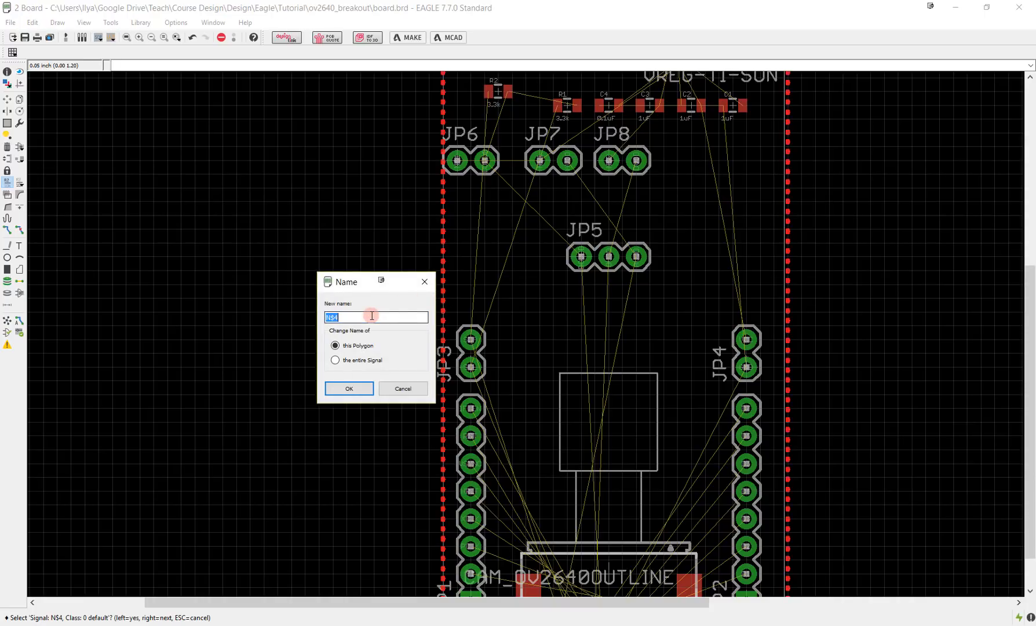
key("Return")
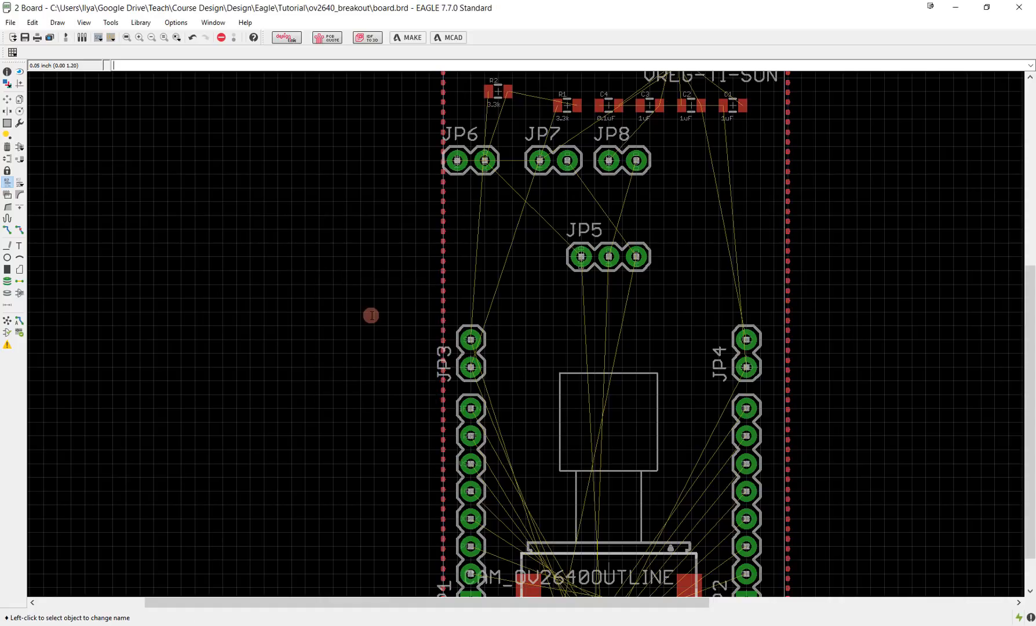
Name the signal of the bottom-layer polygon GND, applying the name to this polygon only
left_click(443, 312)
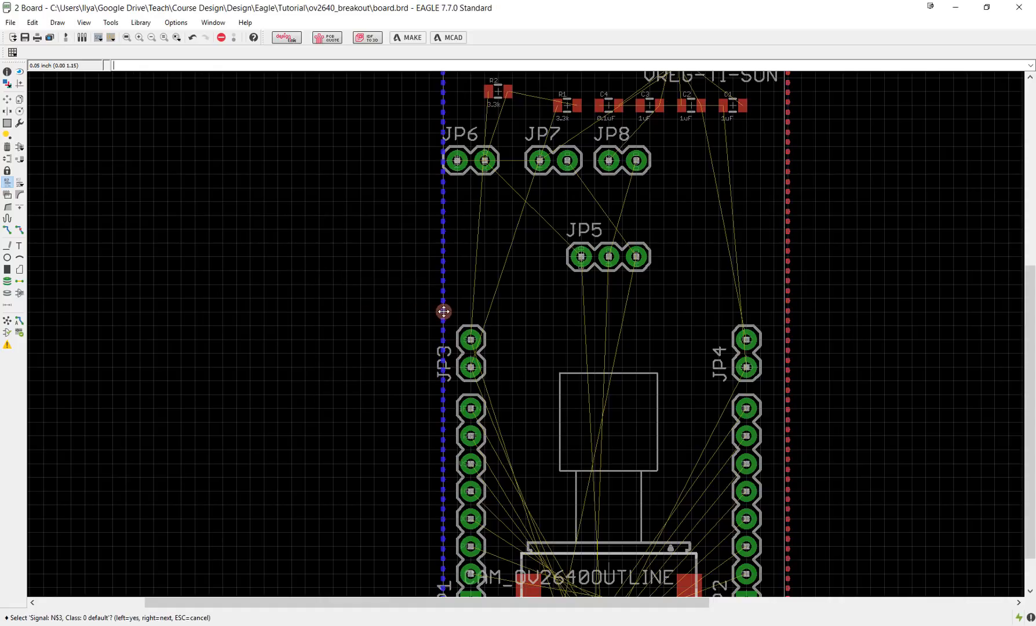
left_click(444, 311)
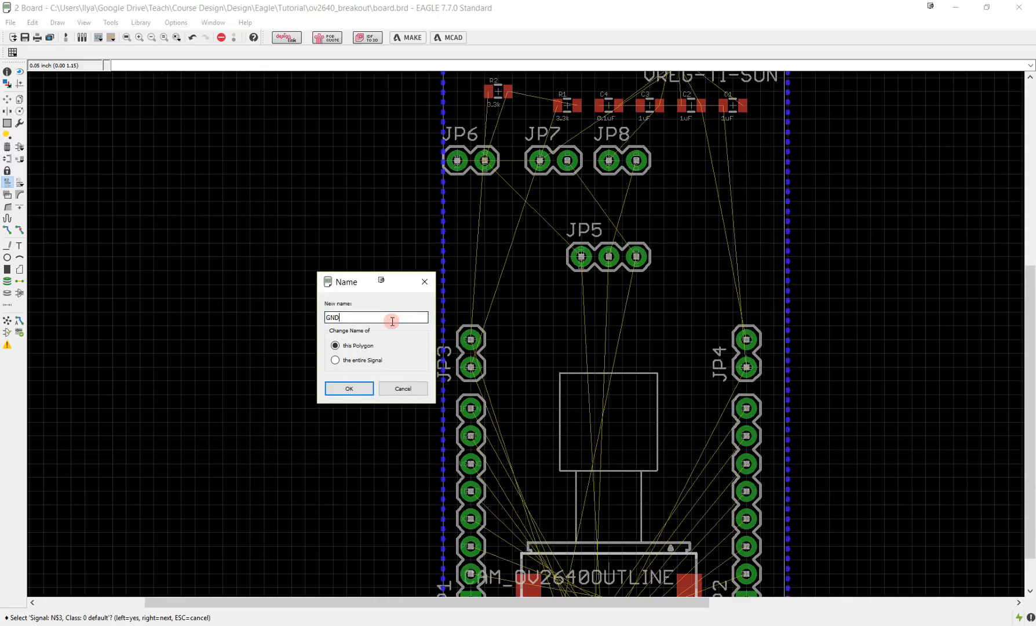
key("Return")
Run Ratsnest to fill both copper polygons and examine the pour around the camera connector's pads
scroll(391, 321, "down", 3)
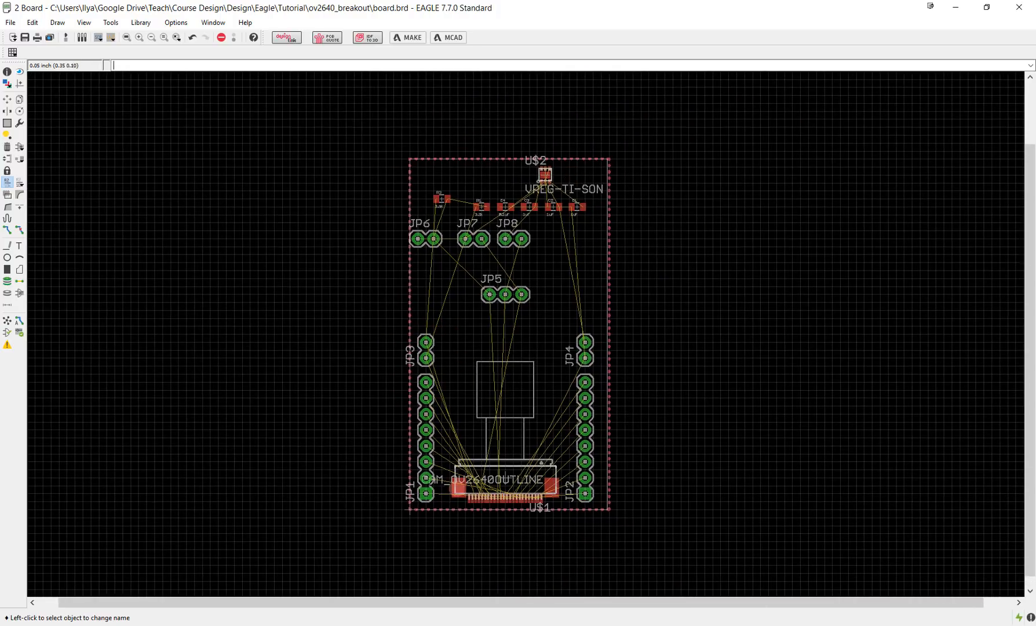
left_click(7, 322)
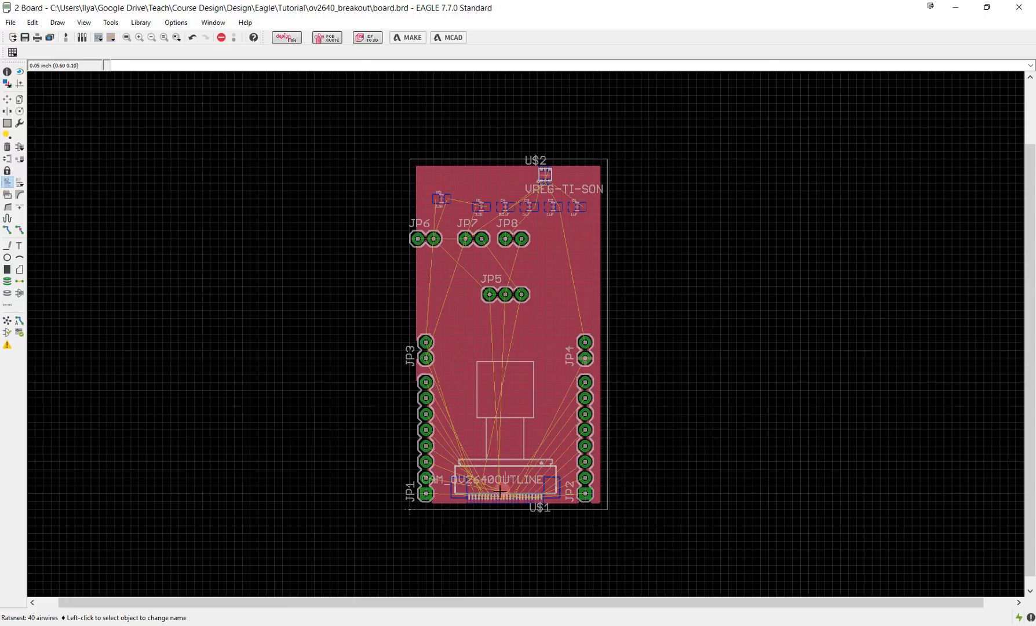
scroll(511, 490, "up", 2)
scroll(512, 490, "up", 4)
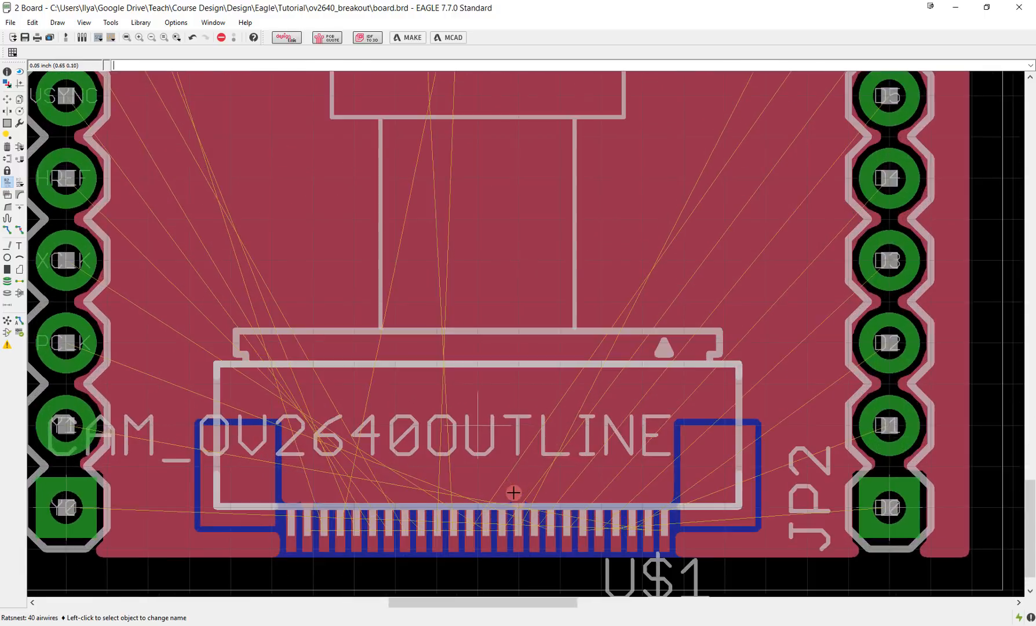
middle_click_drag(555, 471, 574, 434)
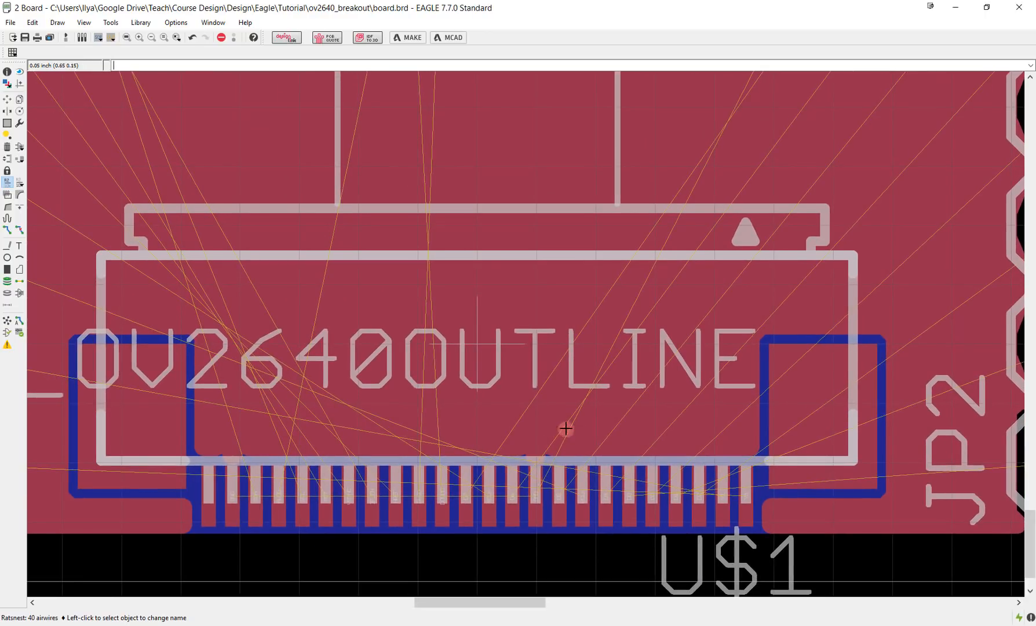
scroll(544, 470, "up", 3)
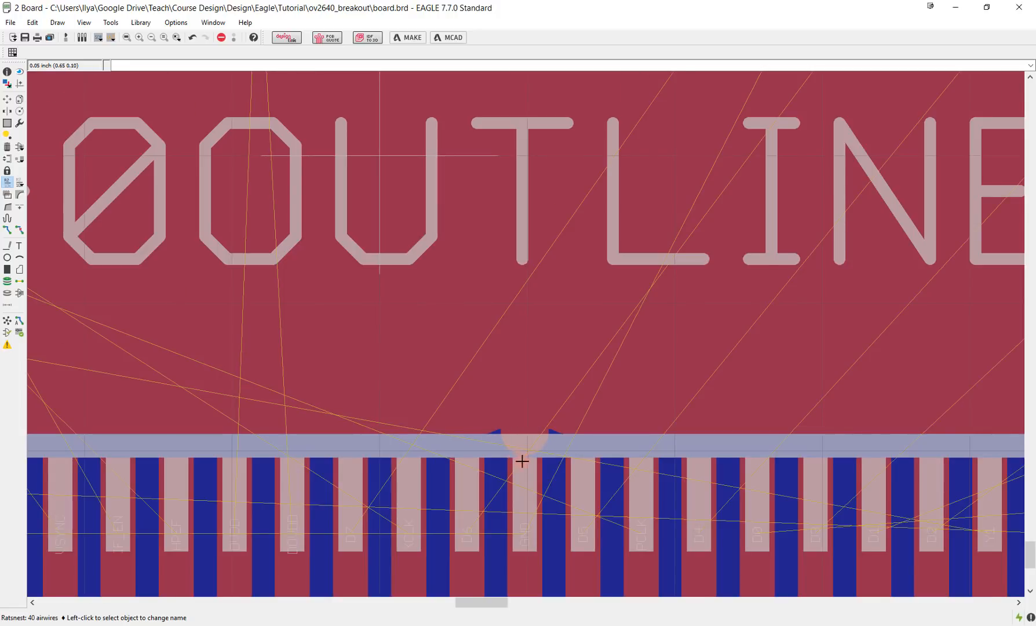
scroll(522, 461, "up", 3)
scroll(538, 437, "down", 2)
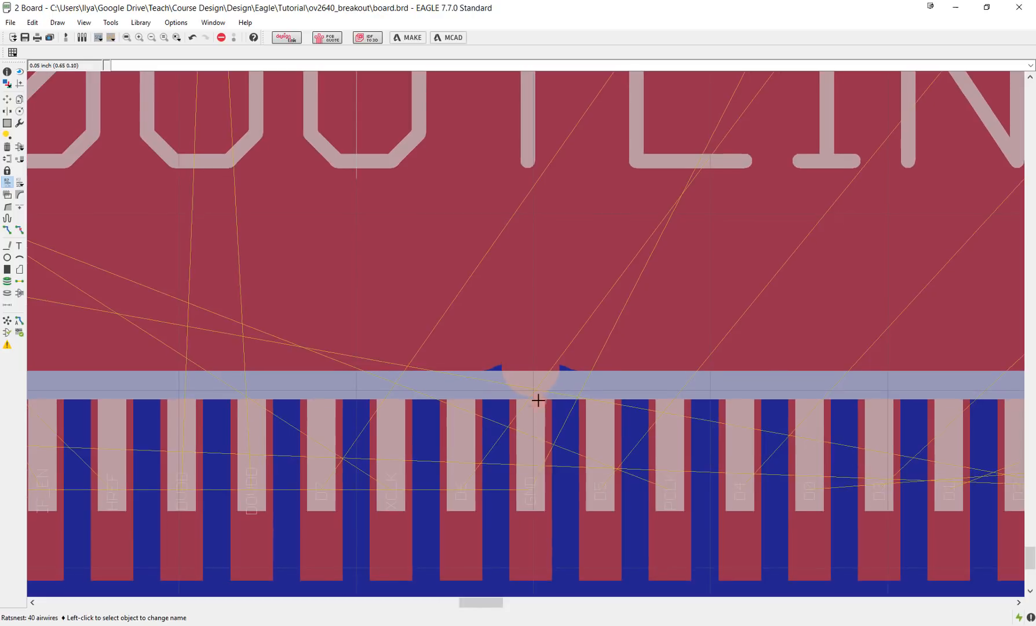
Check the properties of the airwire ending at the camera connector's GND pad, leaving them as they are
left_click(7, 72)
left_click(543, 451)
left_click(546, 452)
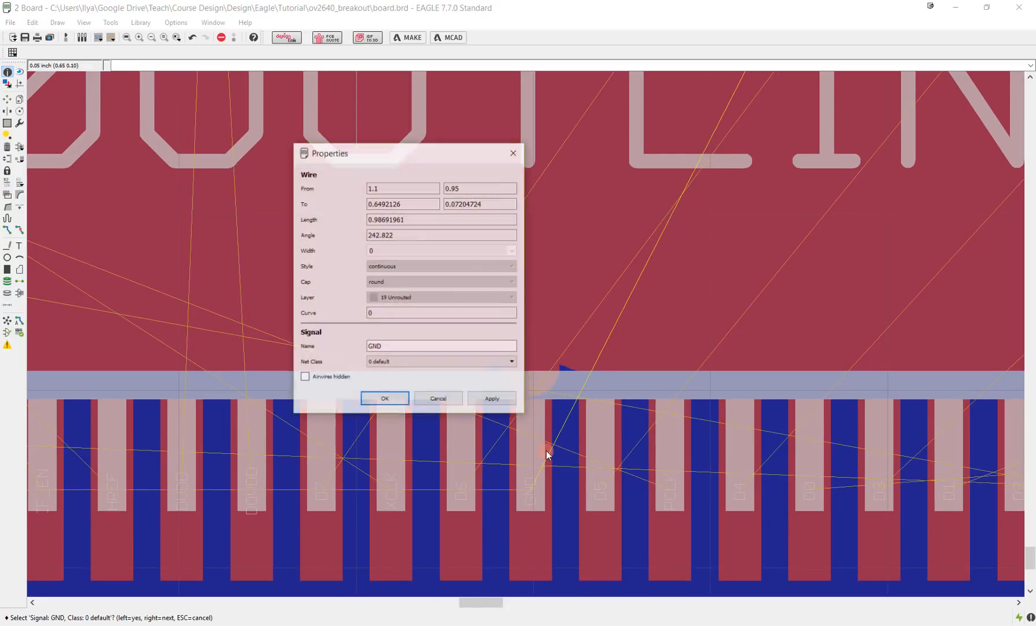
left_click(438, 398)
scroll(550, 388, "down", 2)
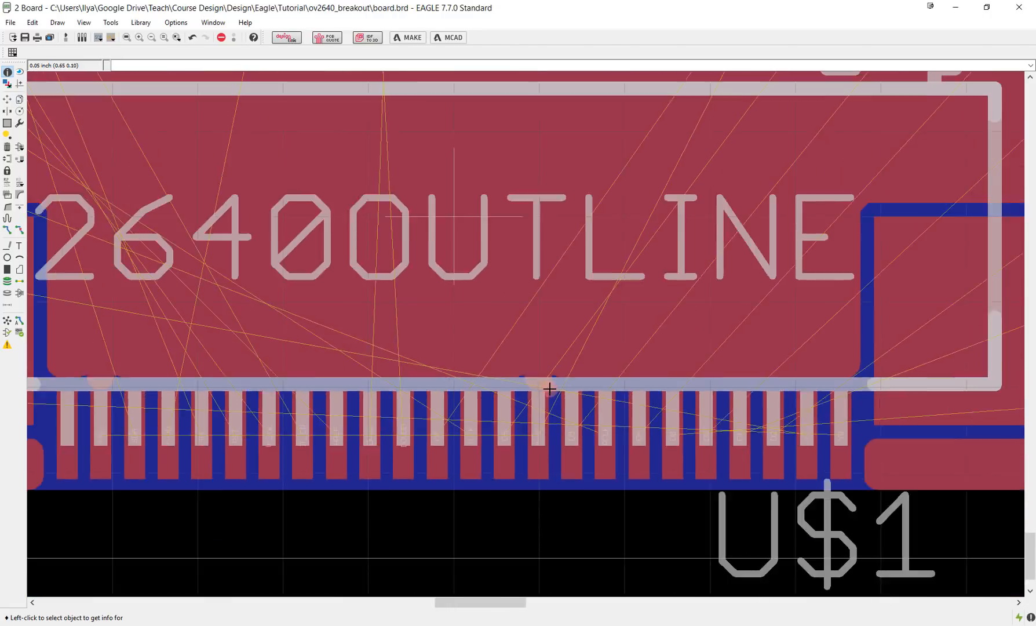
Examine how the copper pour connects to the GND pads of JP4, the capacitors C1 to C4 and the camera connector
scroll(550, 388, "down", 4)
scroll(614, 335, "up", 3)
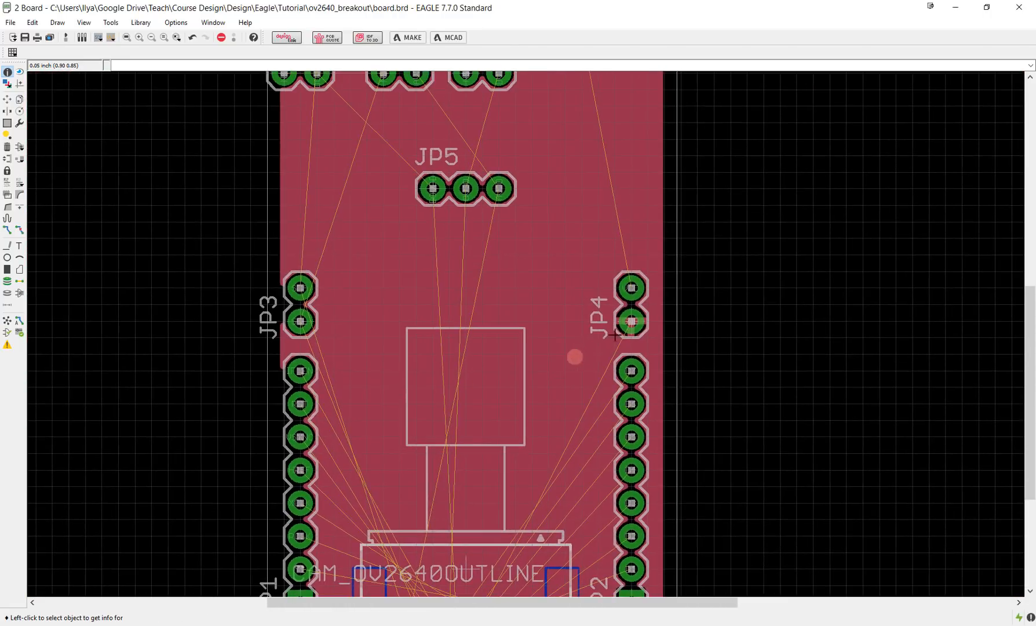
scroll(615, 335, "up", 4)
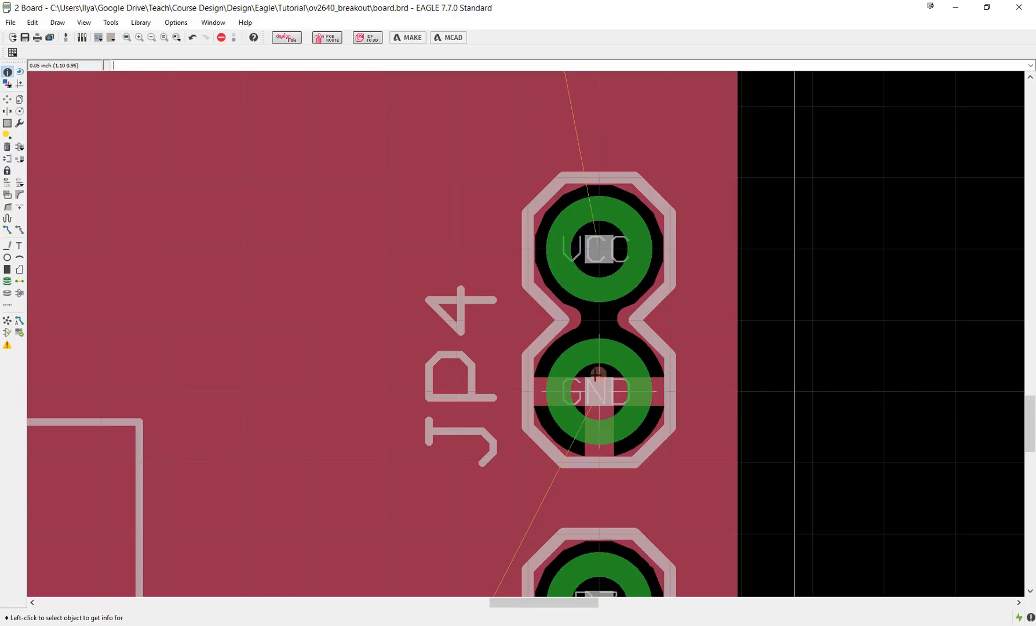
scroll(594, 380, "down", 5)
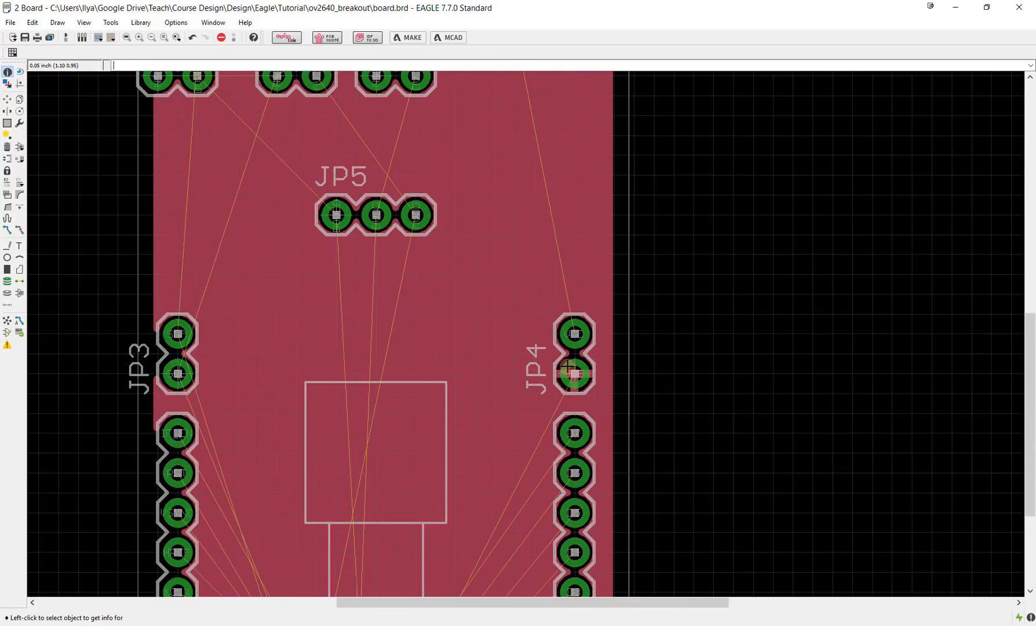
middle_click_drag(478, 186, 474, 377)
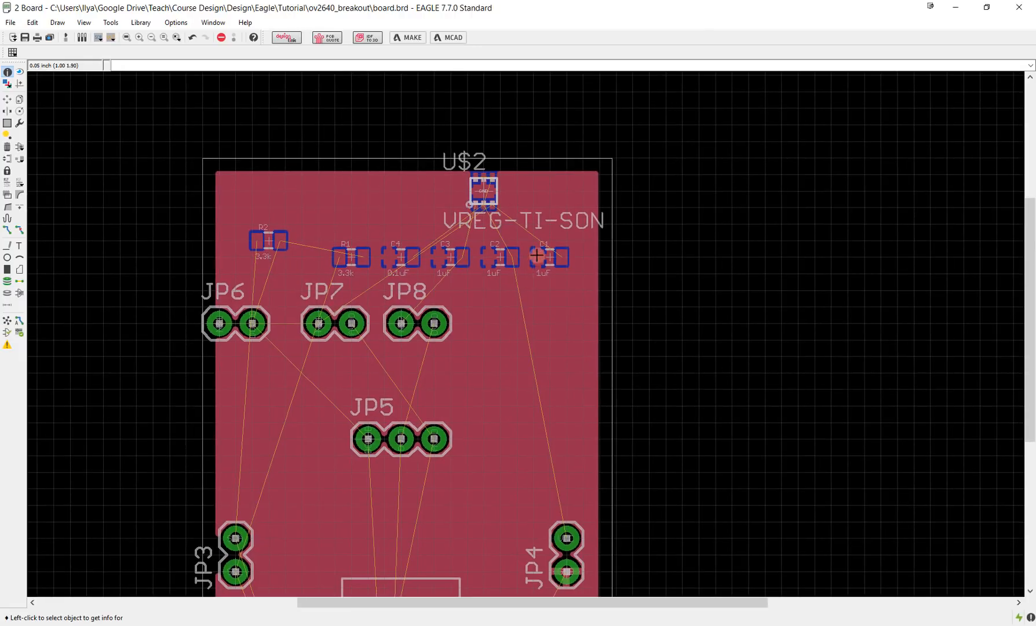
scroll(535, 253, "up", 5)
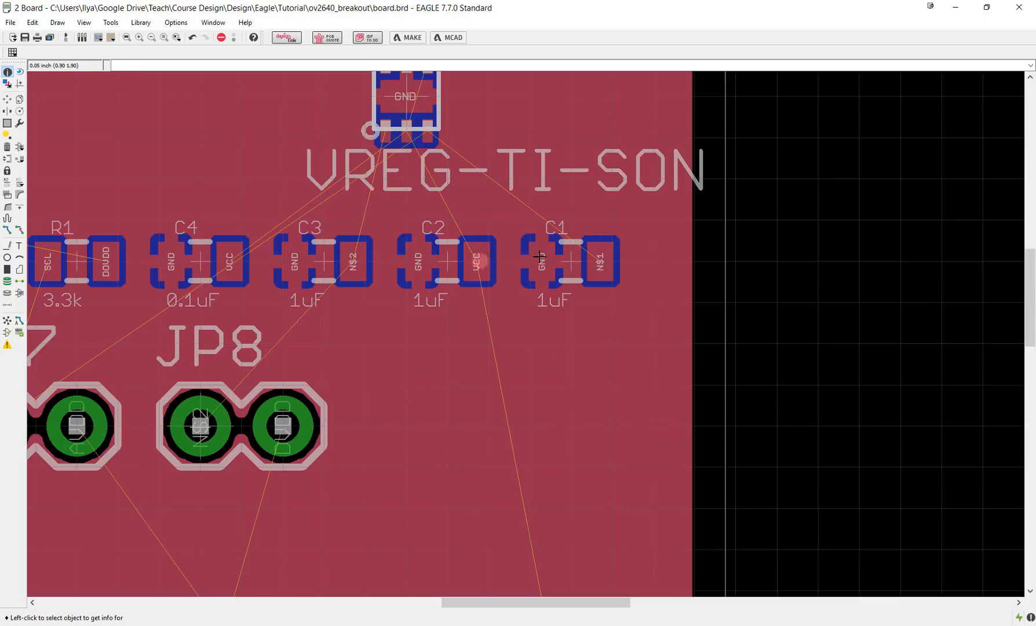
scroll(539, 336, "down", 4)
scroll(539, 335, "down", 4)
middle_click_drag(522, 398, 607, 204)
scroll(557, 426, "up", 10)
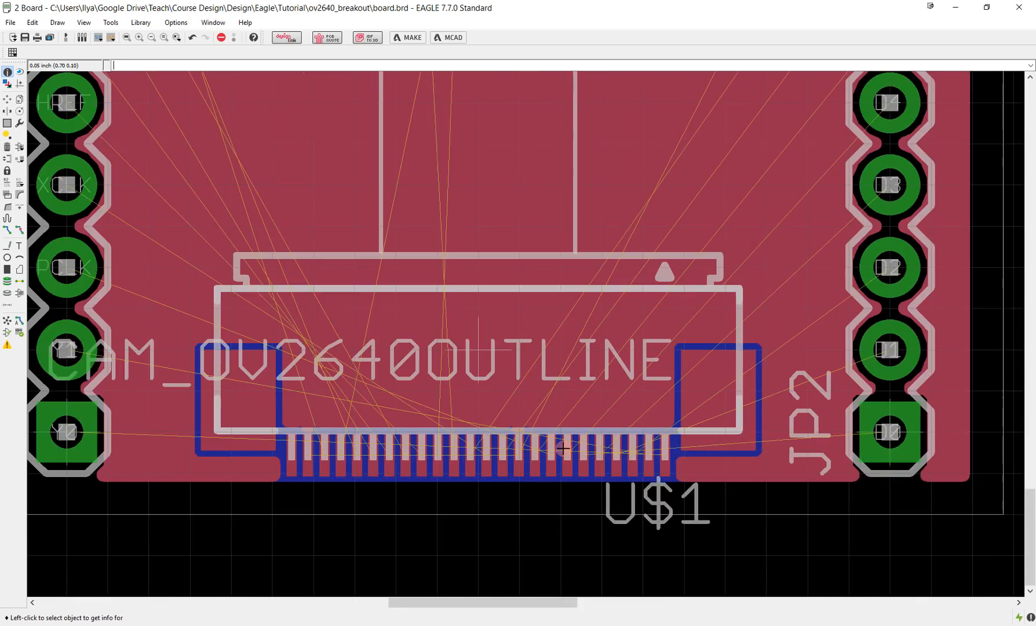
scroll(465, 417, "up", 3)
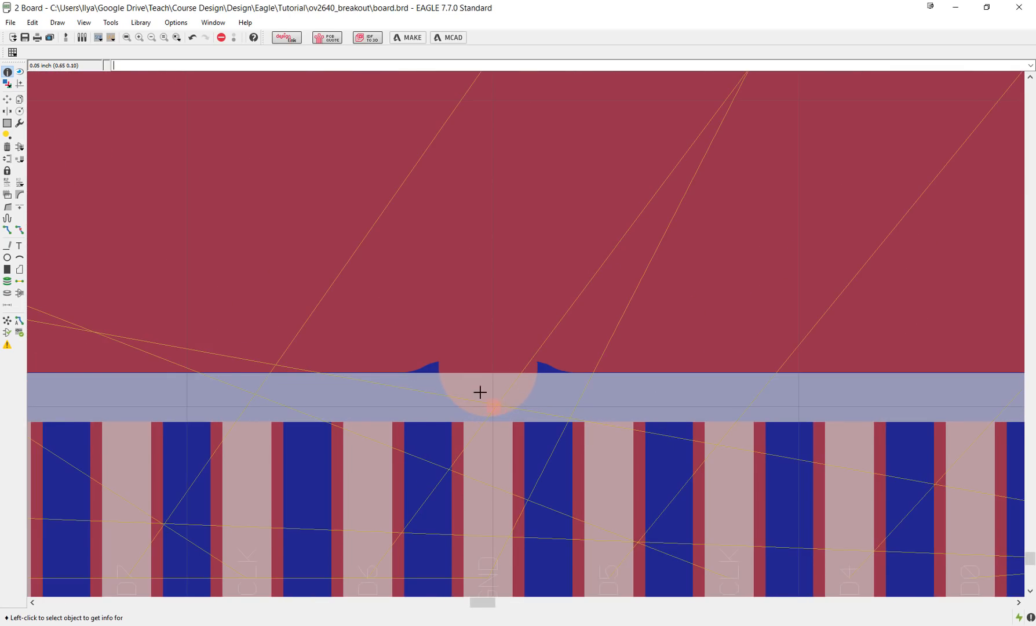
scroll(484, 400, "down", 8)
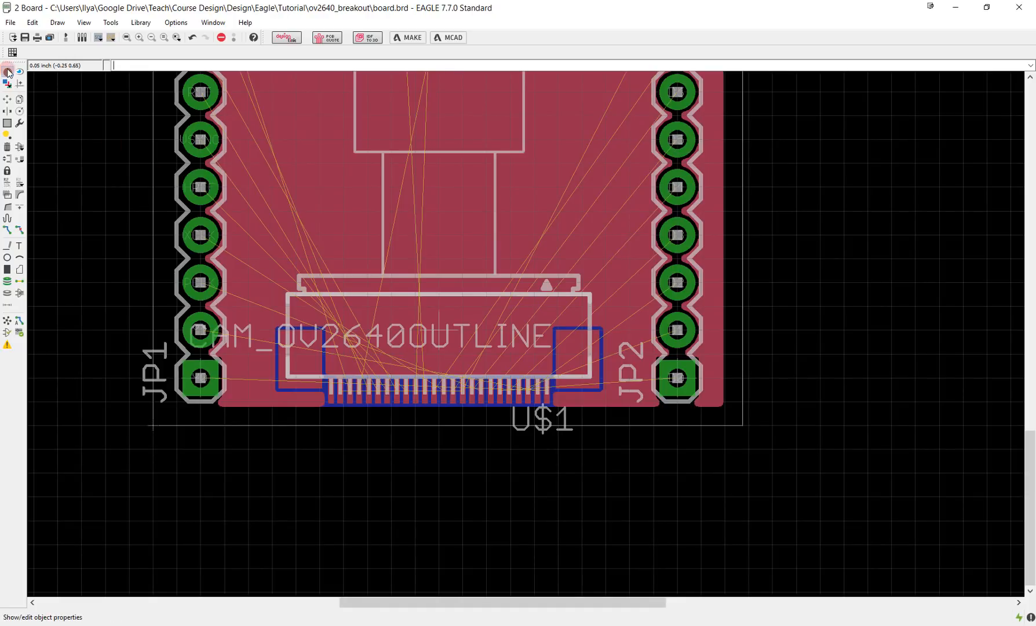
Set the top-layer GND polygon's width to 0.006 and reduce the bottom-layer polygon's width to match
left_click(8, 72)
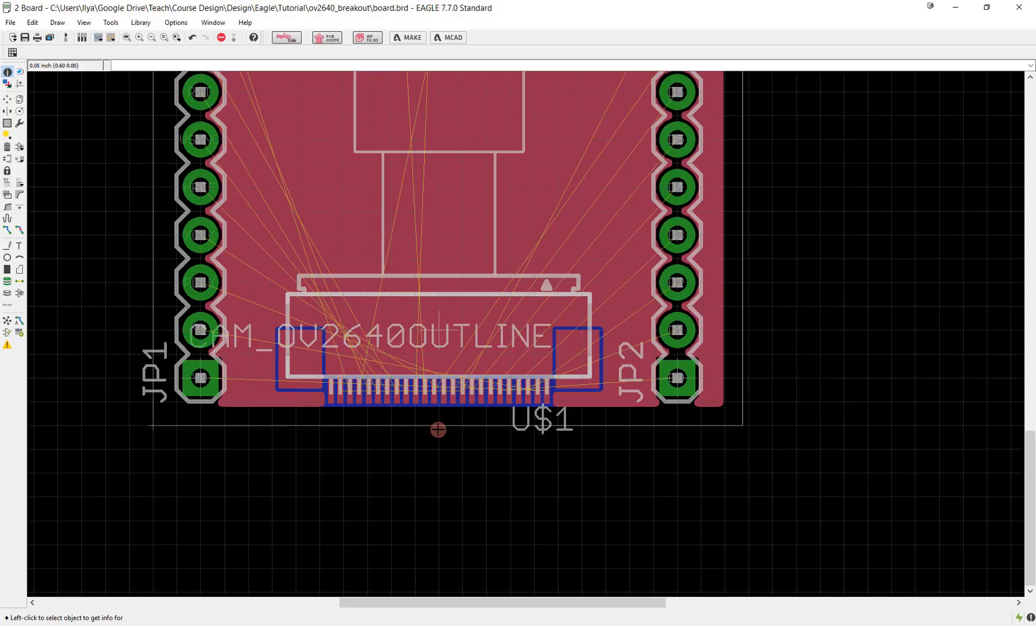
left_click(444, 428)
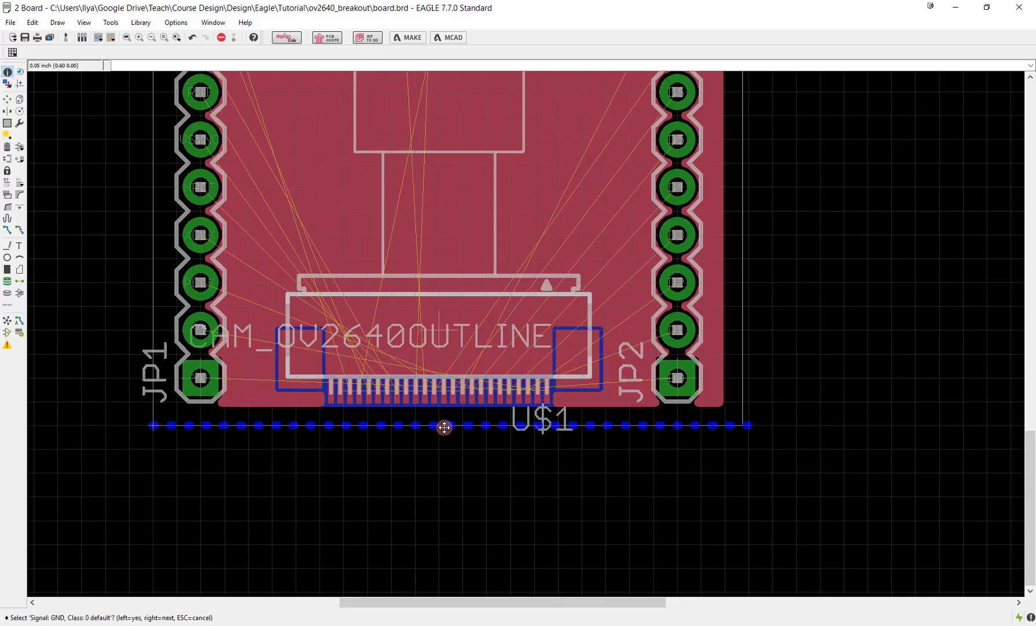
left_click(444, 427)
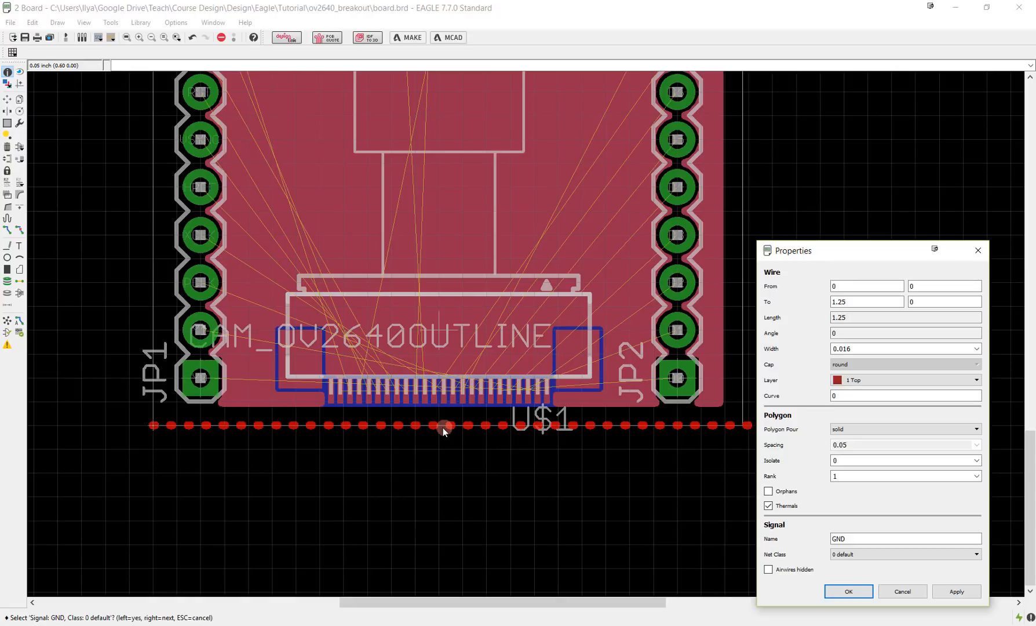
left_click(977, 350)
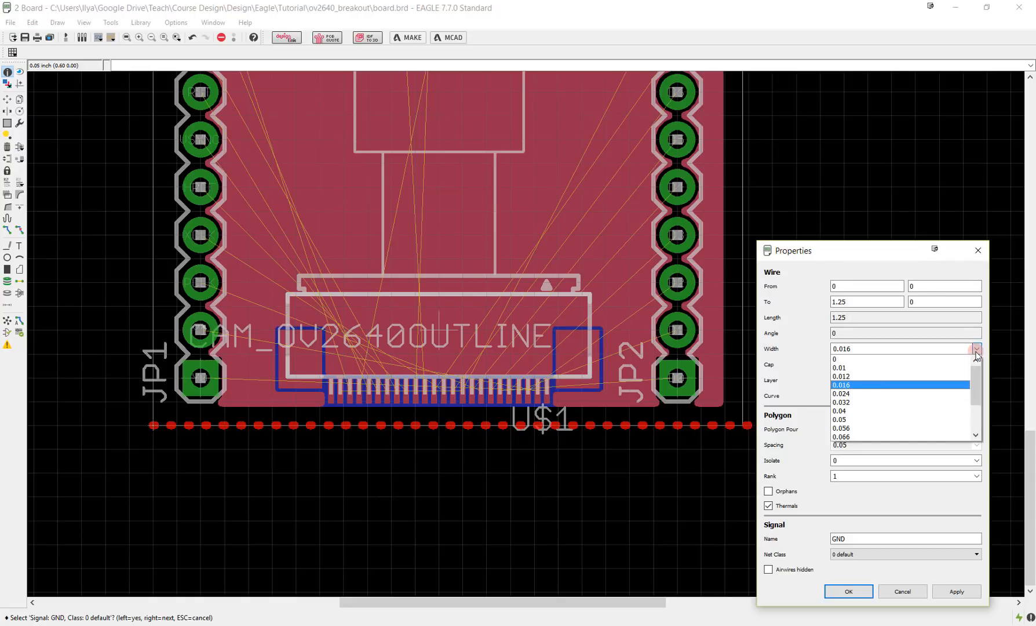
left_click(976, 351)
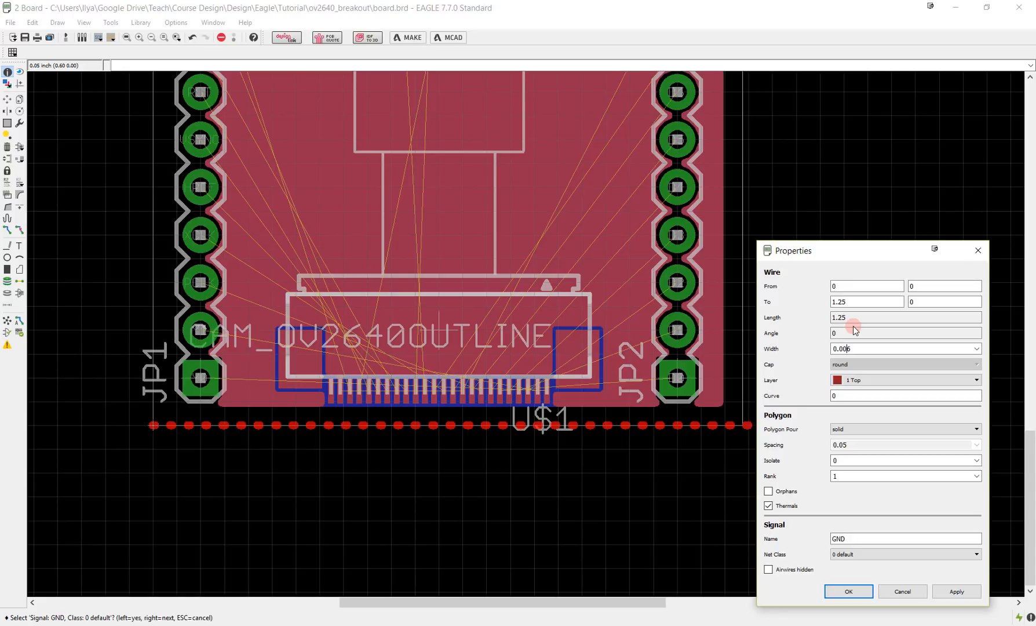
key("Return")
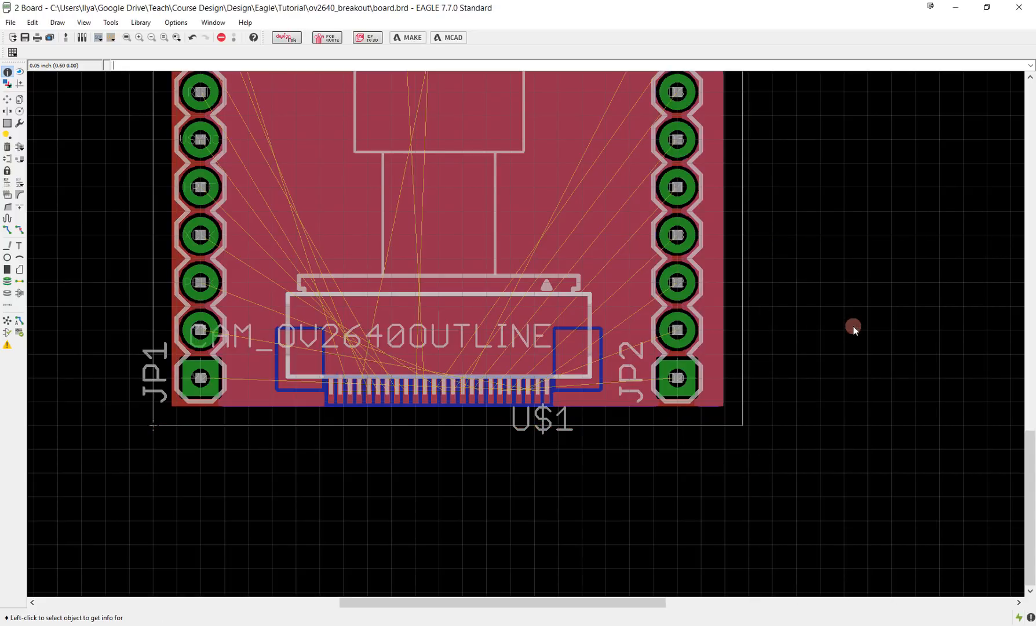
left_click(471, 428)
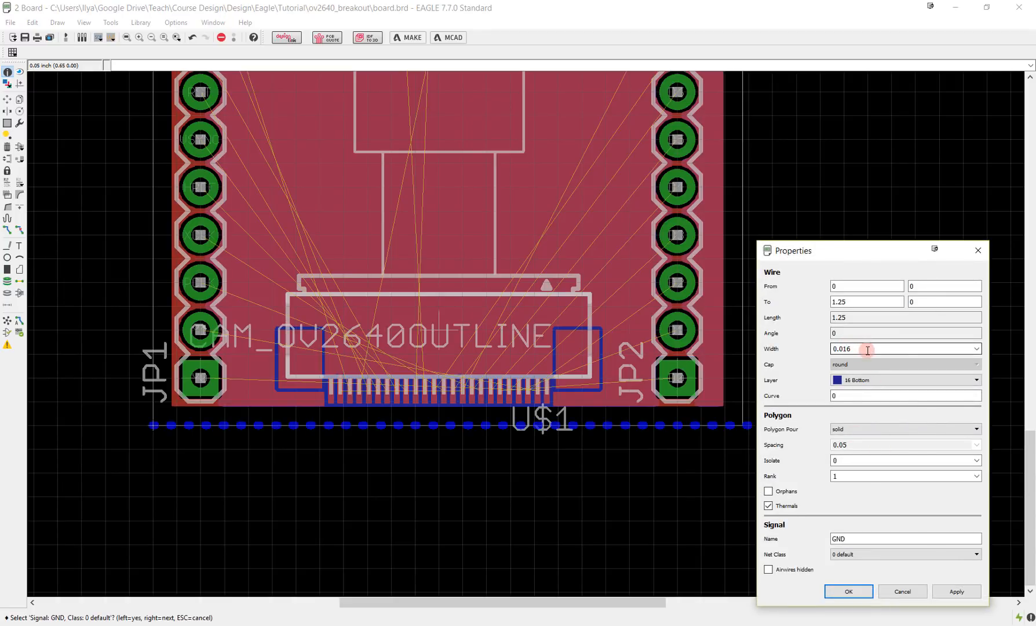
key("Return")
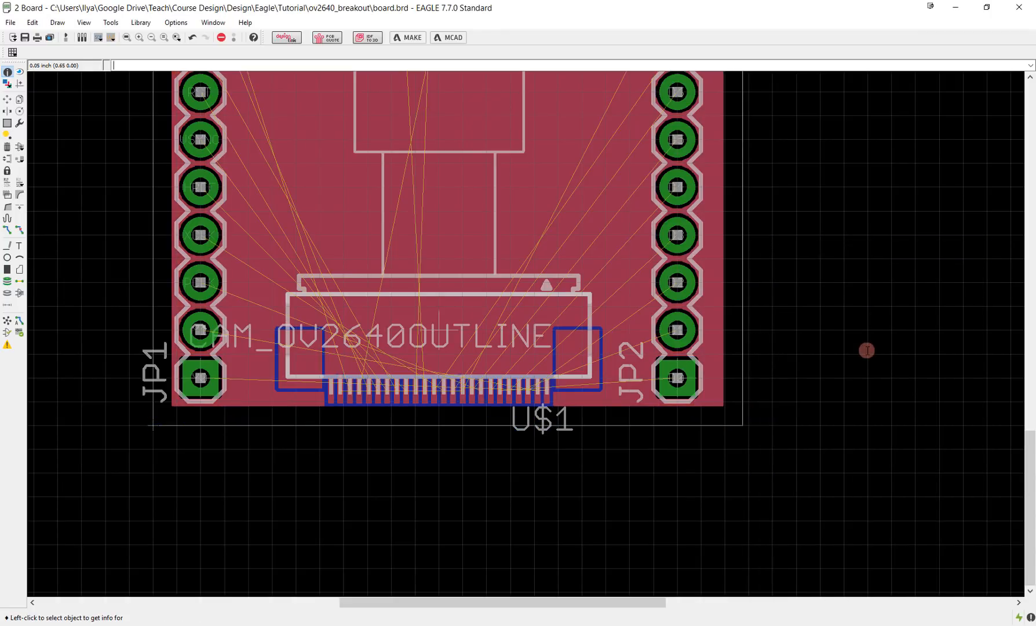
Inspect the pour's link to the camera connector's GND pad and recalculate the airwires with Ratsnest
scroll(470, 377, "up", 4)
scroll(435, 373, "up", 4)
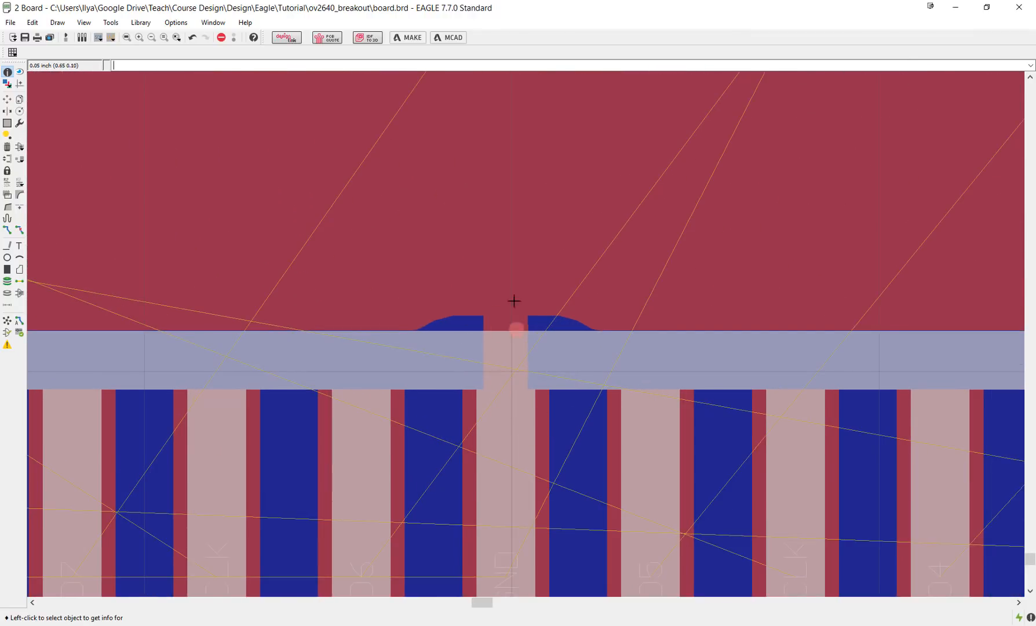
scroll(524, 414, "down", 8)
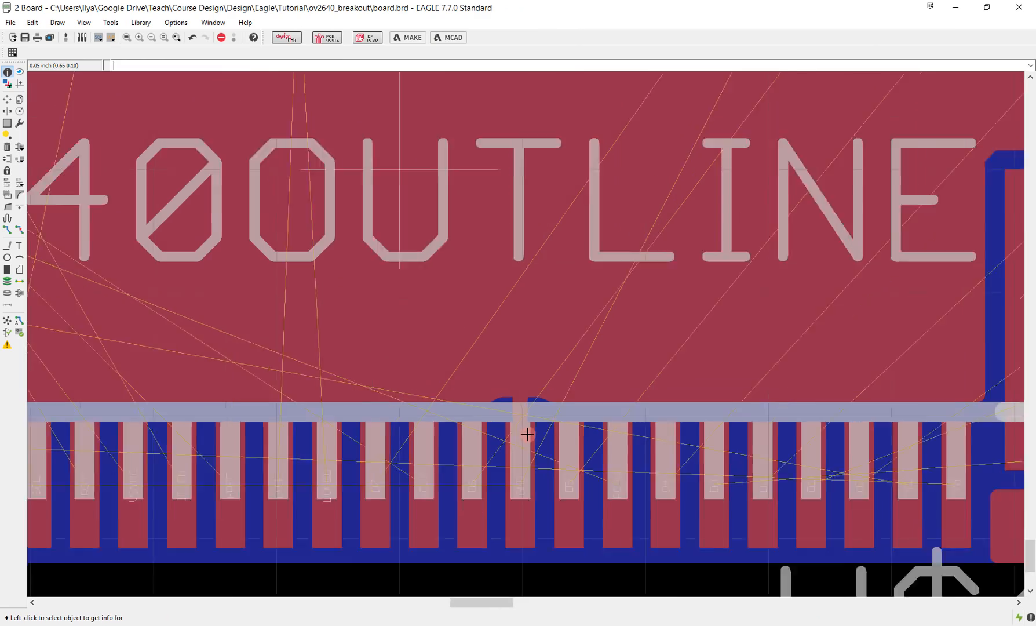
scroll(526, 412, "up", 6)
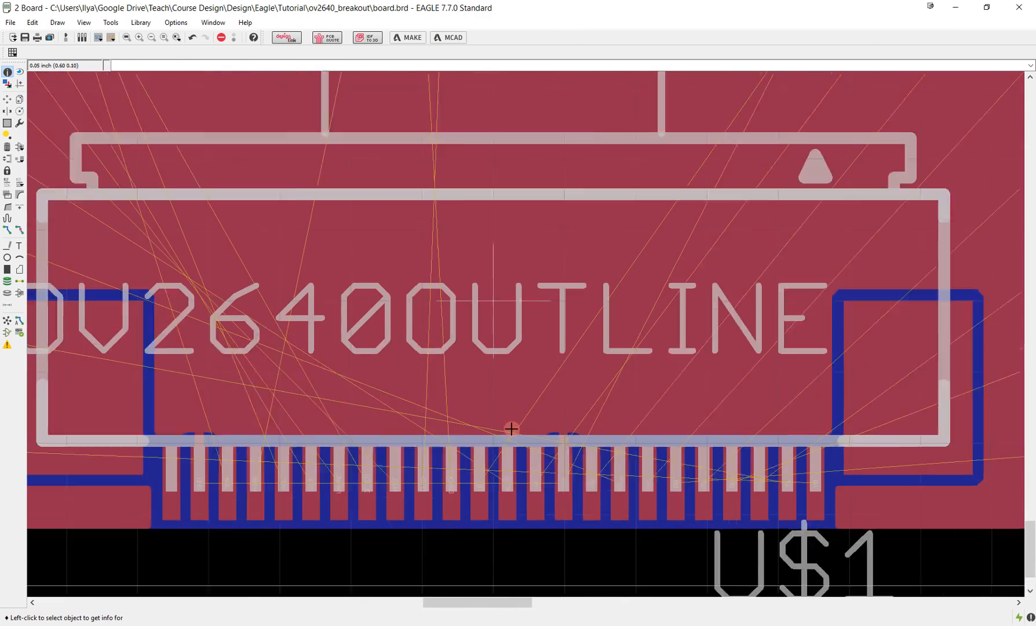
scroll(552, 481, "up", 4)
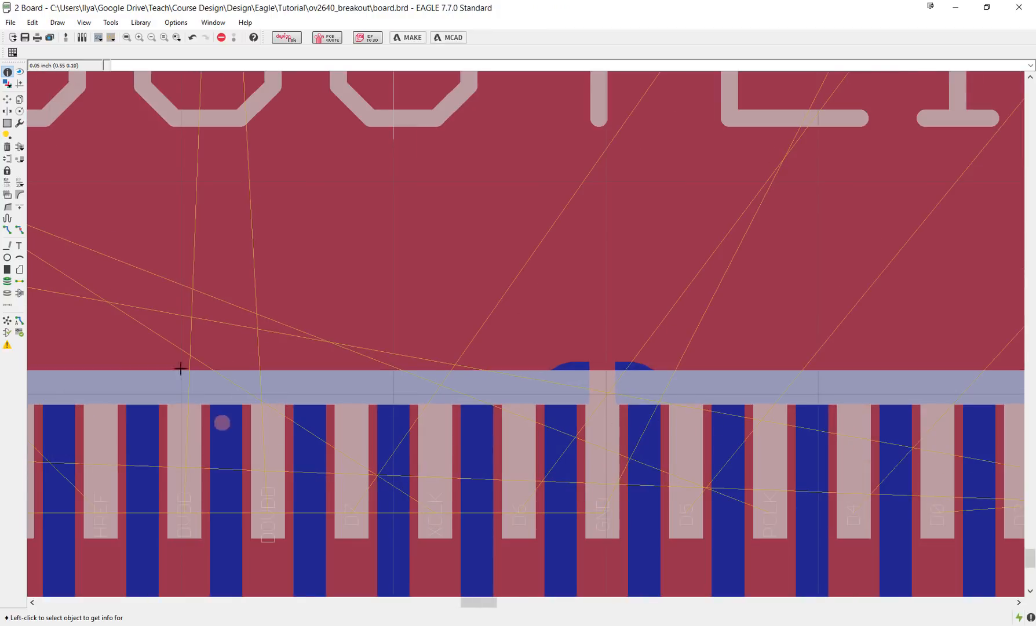
left_click(8, 321)
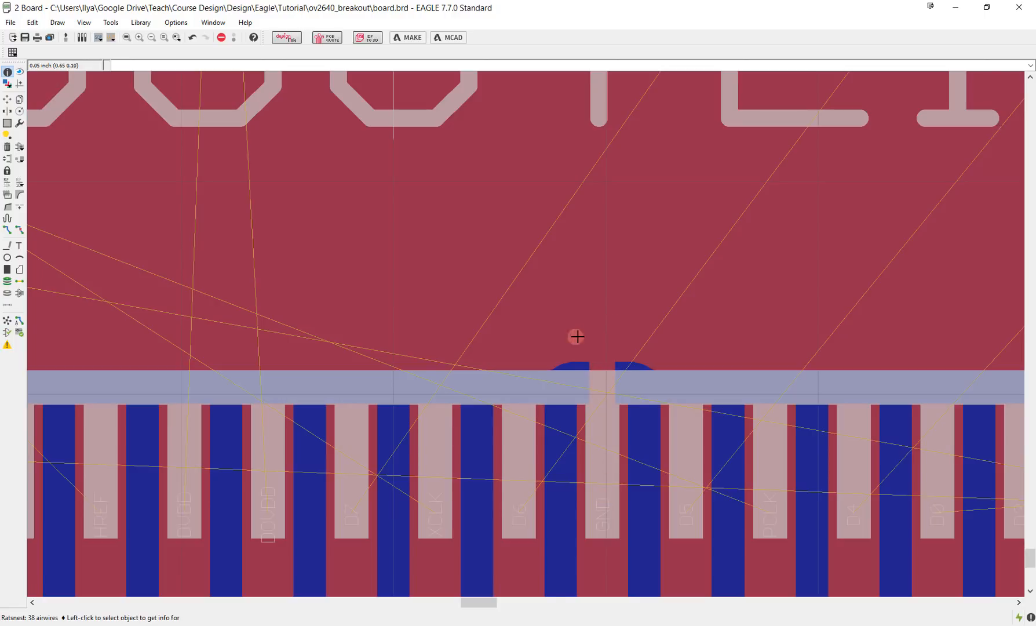
scroll(582, 339, "down", 10)
scroll(589, 339, "down", 3)
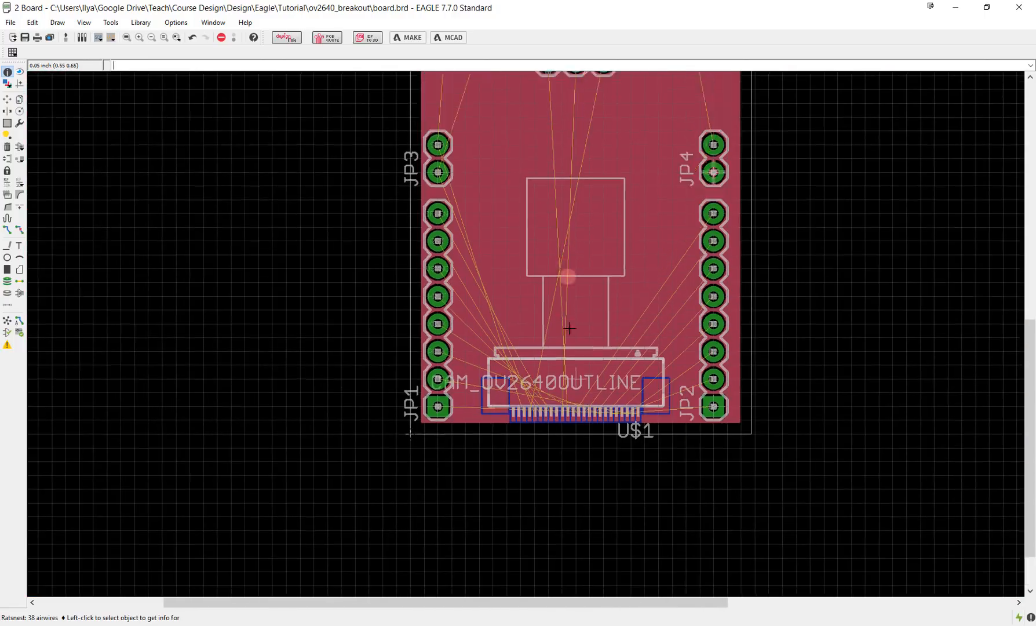
Run the command ripup @; to hide the polygon fills and show only their outlines
scroll(568, 334, "down", 2)
scroll(578, 343, "up", 2)
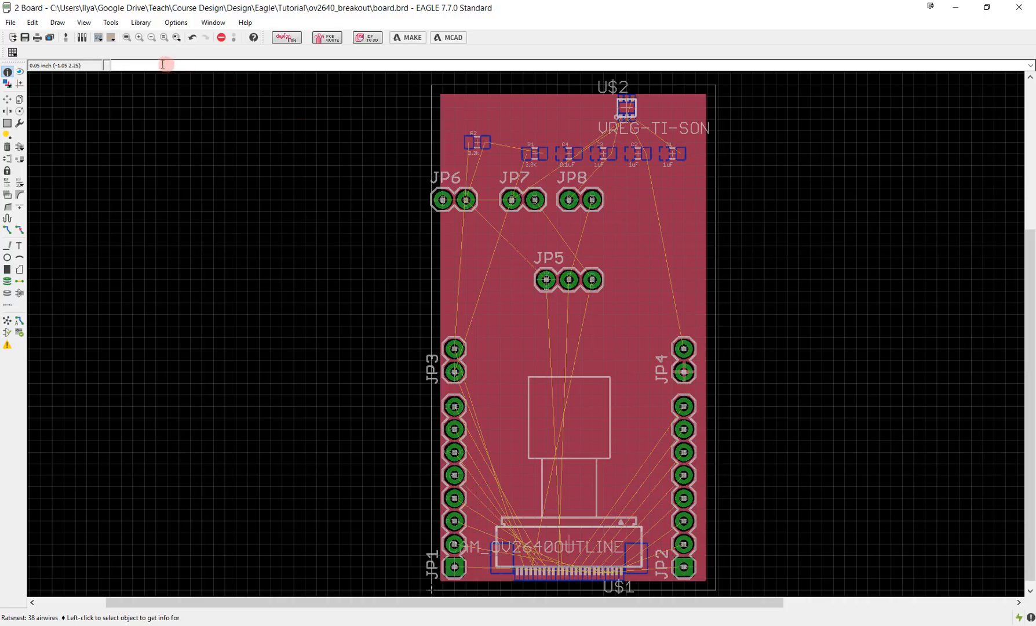
left_click(142, 65)
type("ripup @")
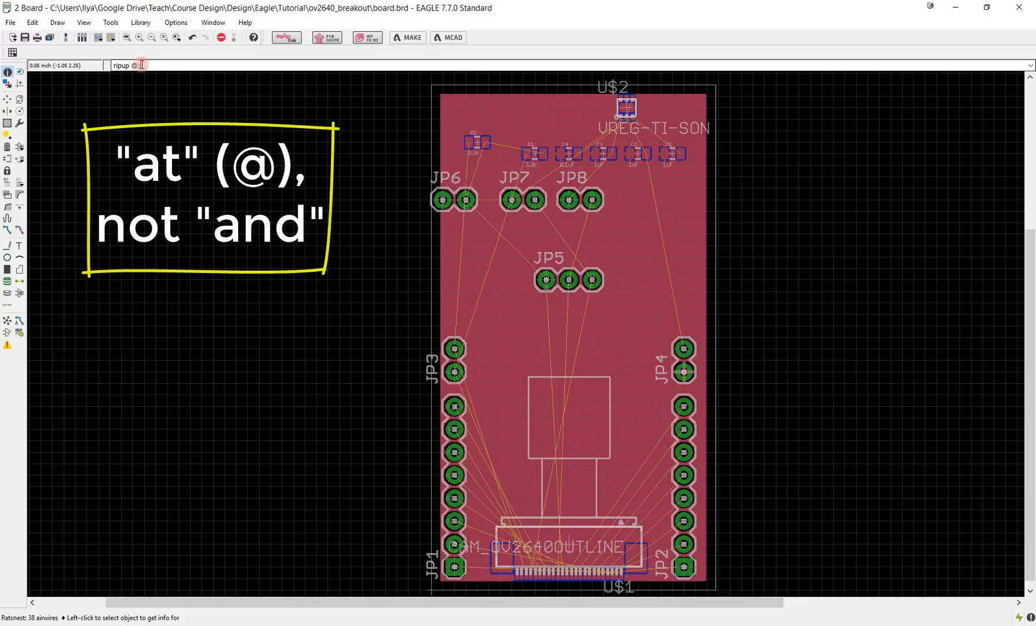
type(";")
key("Return")
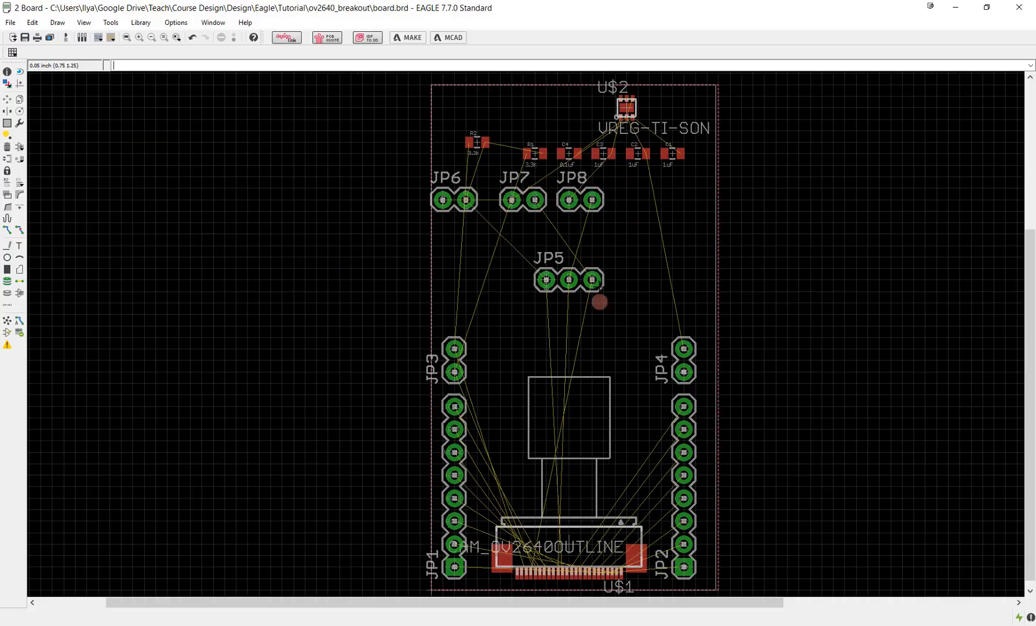
Examine the board layout and the airwires between the headers, the regulator parts and the camera connector
scroll(665, 347, "up", 4)
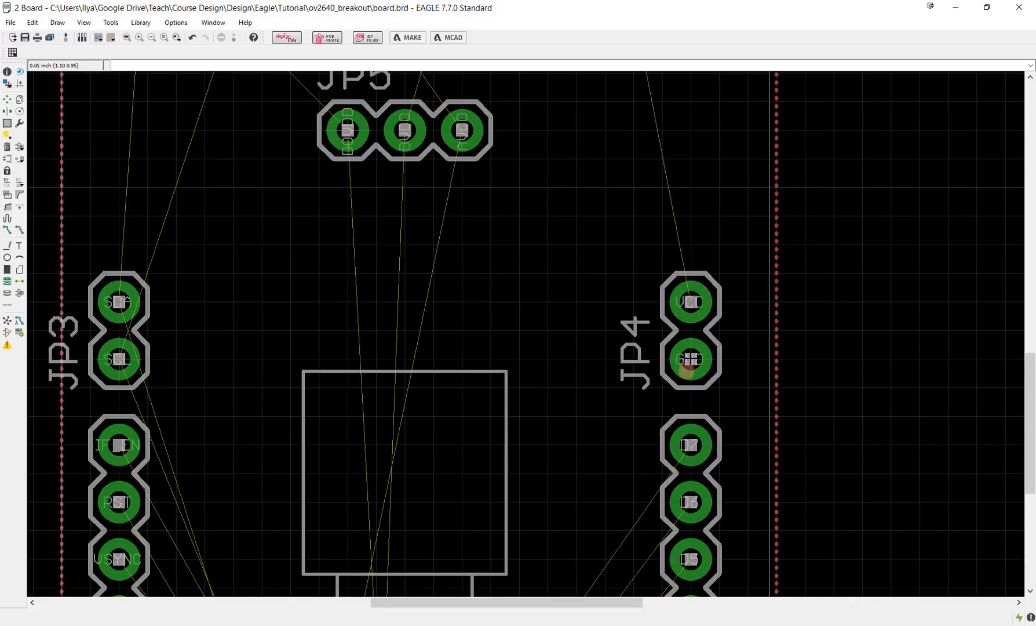
scroll(687, 361, "down", 4)
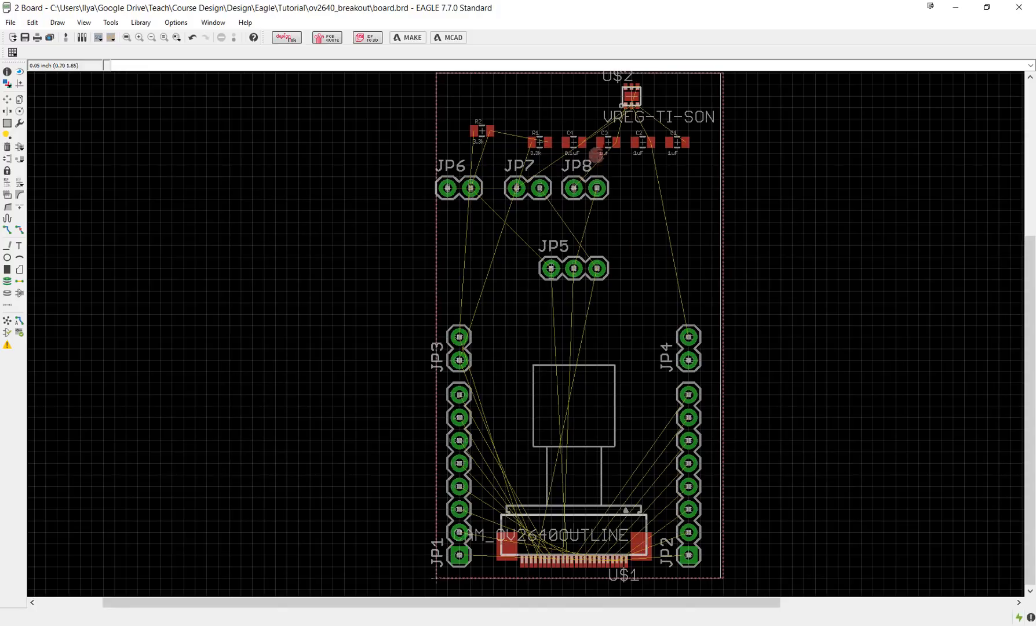
middle_click_drag(645, 436, 657, 343)
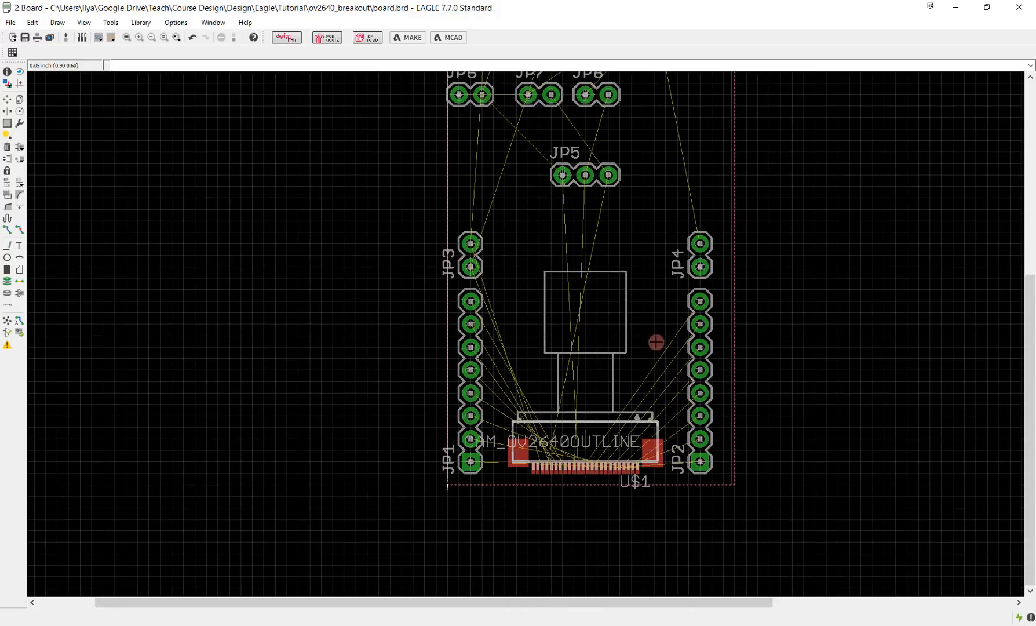
scroll(615, 470, "up", 3)
scroll(614, 471, "up", 3)
scroll(604, 423, "down", 8)
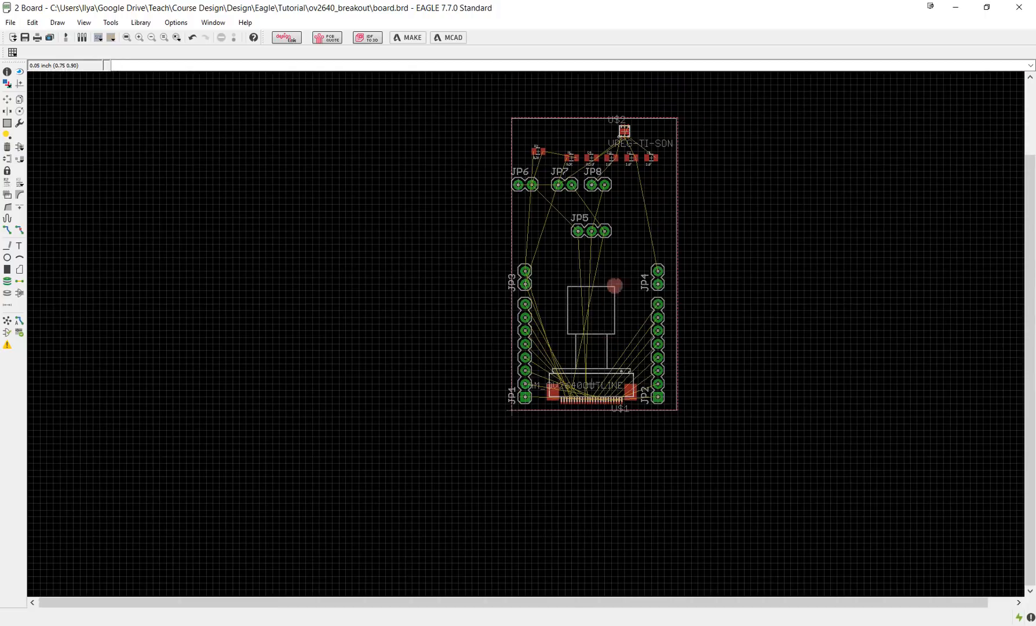
middle_click_drag(615, 285, 597, 342)
scroll(595, 342, "up", 2)
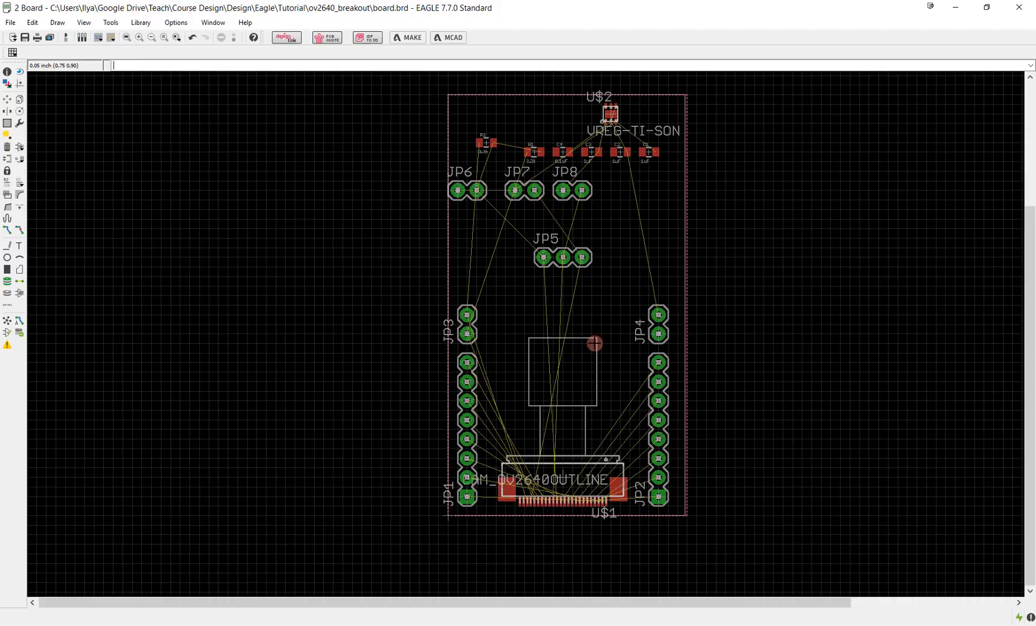
scroll(641, 446, "up", 2)
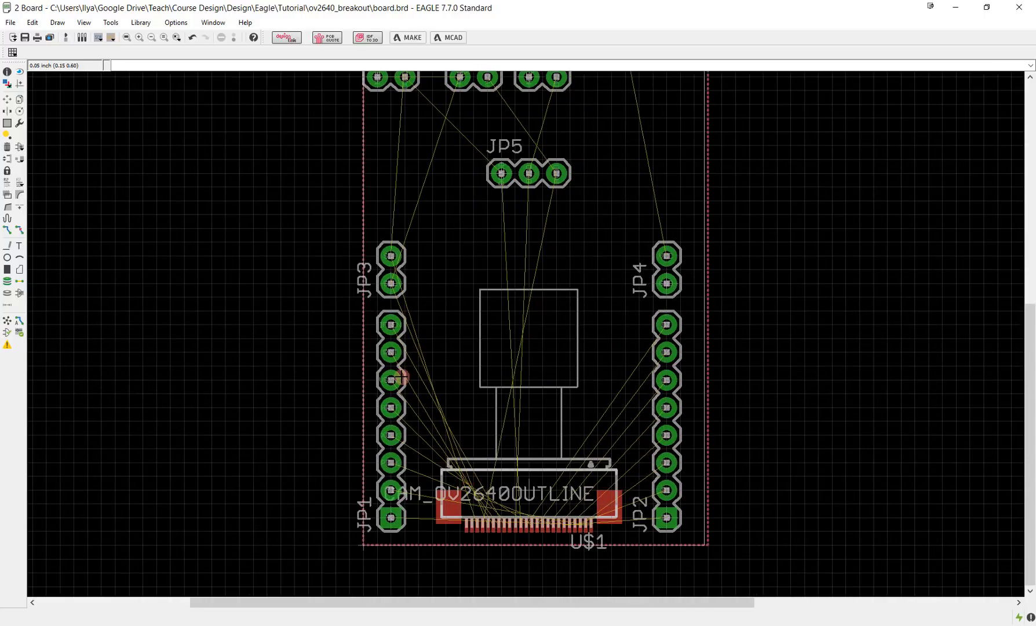
Move the camera connector U$1 up by 0.05 inch, away from the board's lower edge
left_click(7, 99)
left_click(529, 484)
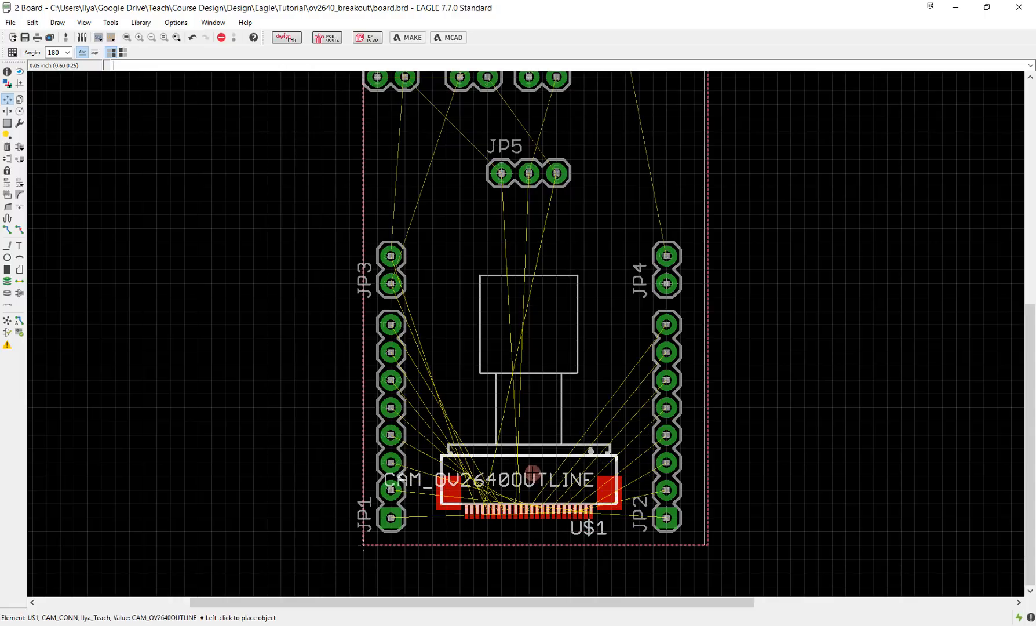
left_click(533, 470)
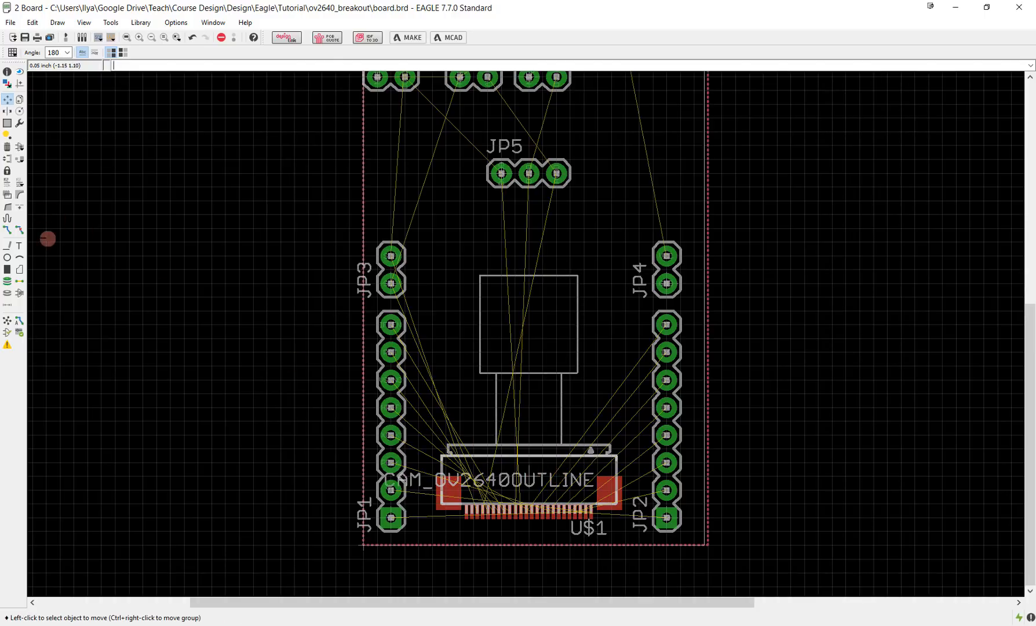
Configure the Route tool with a 0.006 trace width, round vias and a 0.013 drill
left_click(9, 232)
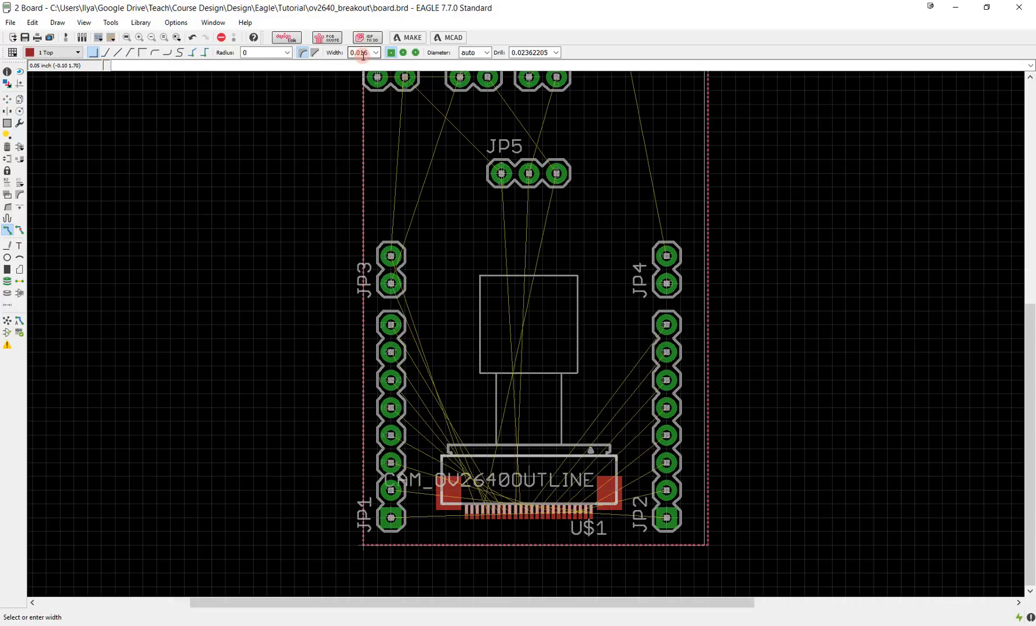
left_click(404, 52)
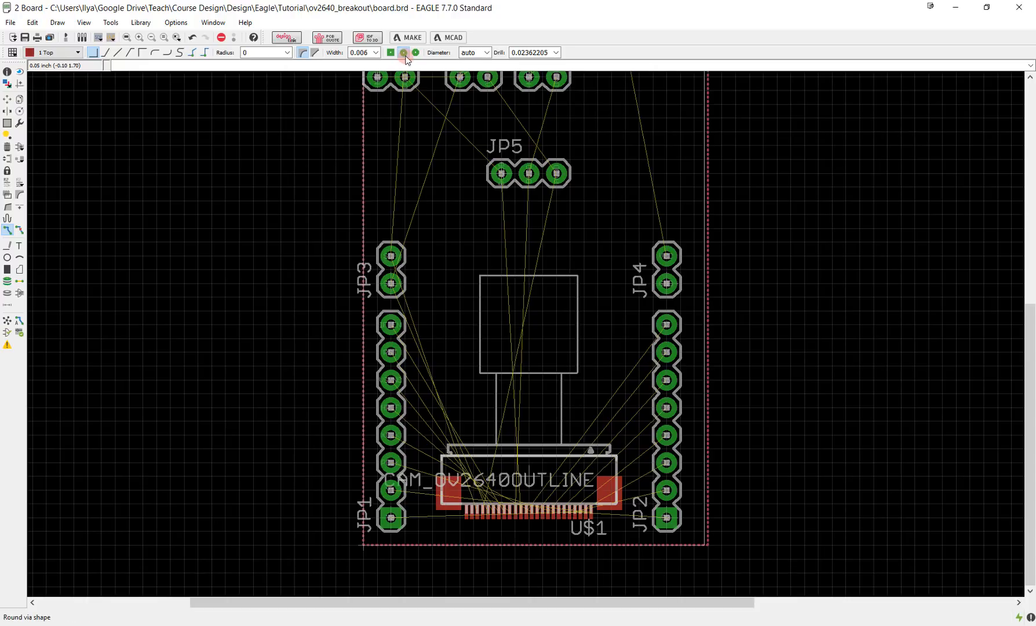
left_click(519, 52)
left_click_drag(547, 50, 525, 48)
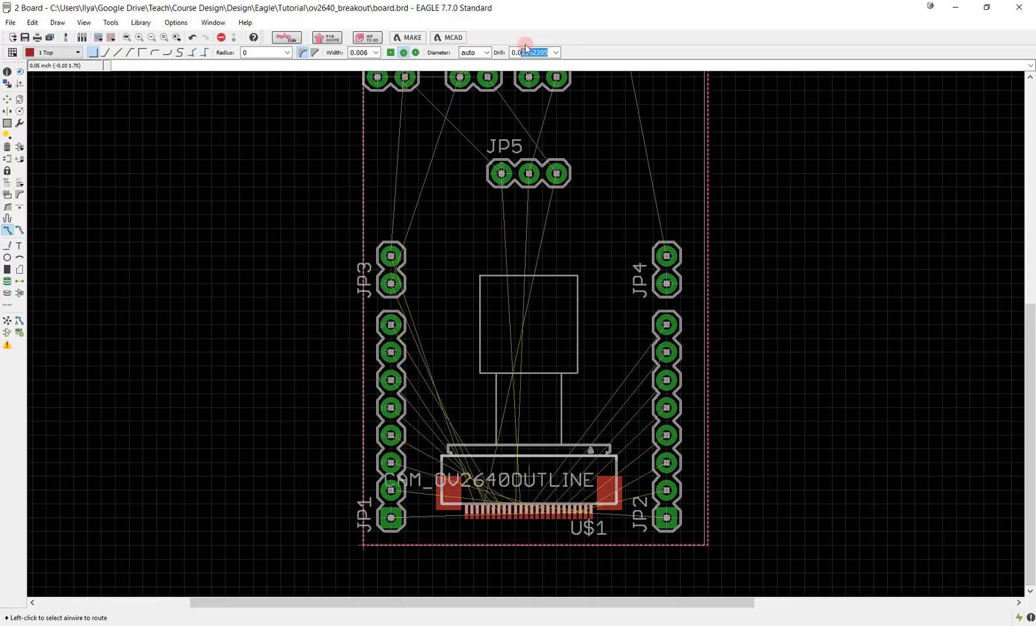
type("15")
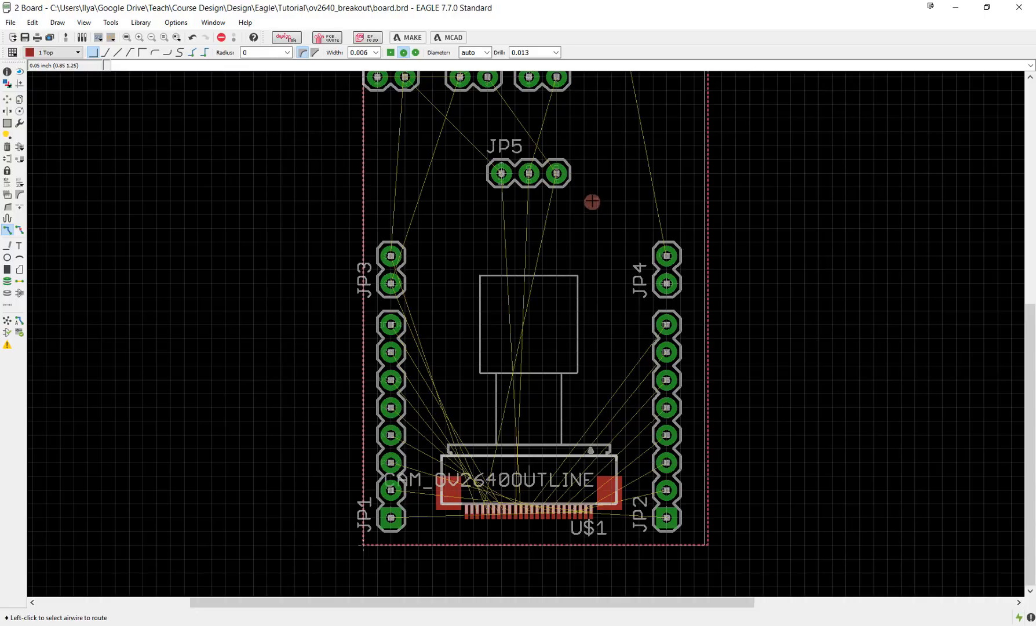
Examine the airwires running from the camera connector's pads to headers JP1 and JP2 before routing
scroll(600, 200, "down", 1)
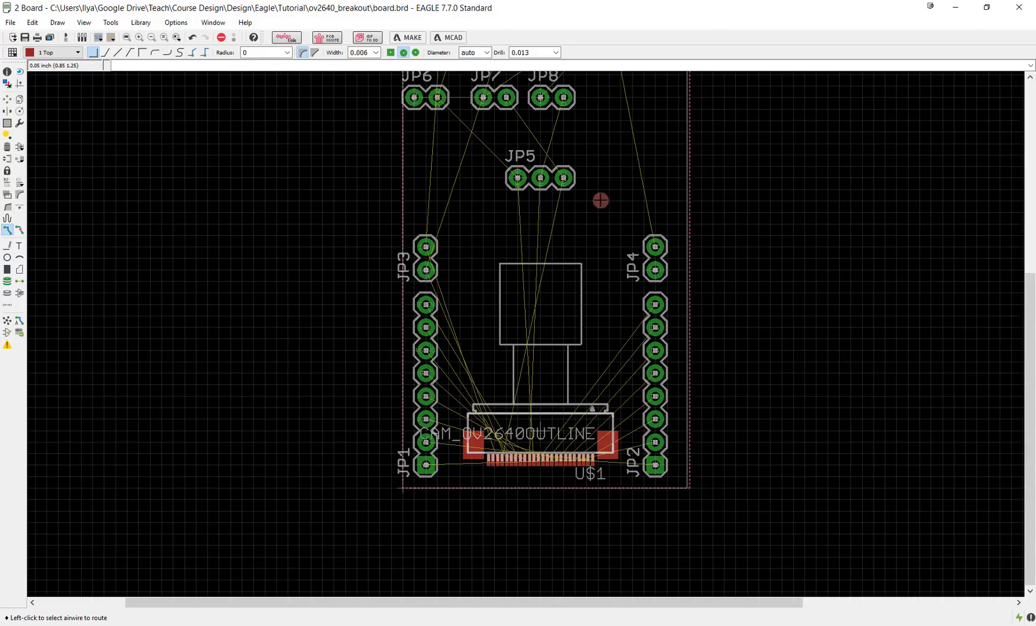
middle_click_drag(601, 200, 584, 300)
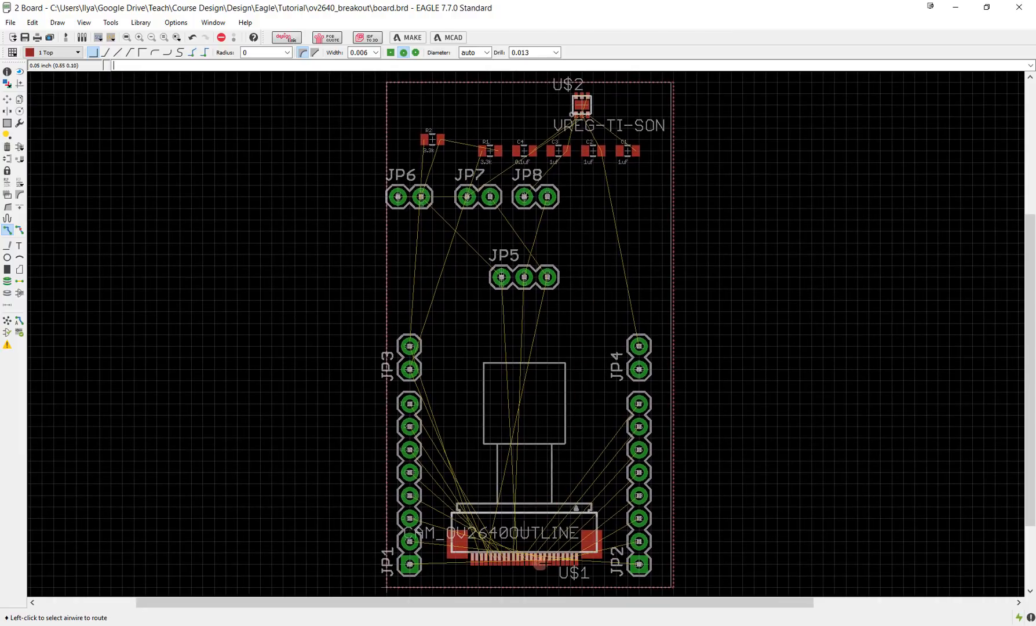
scroll(539, 563, "up", 4)
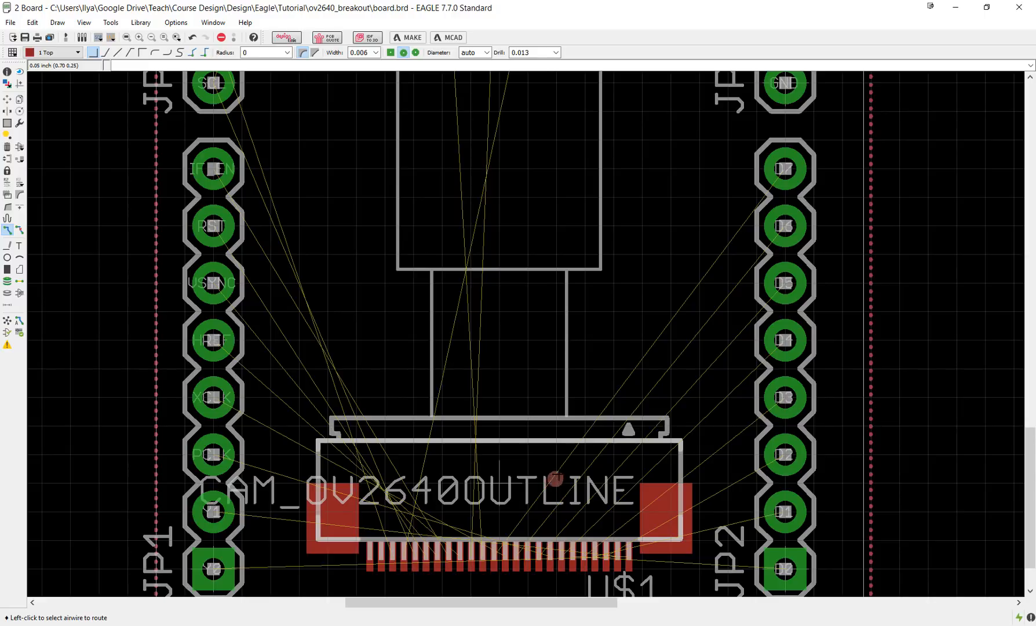
scroll(591, 425, "down", 5)
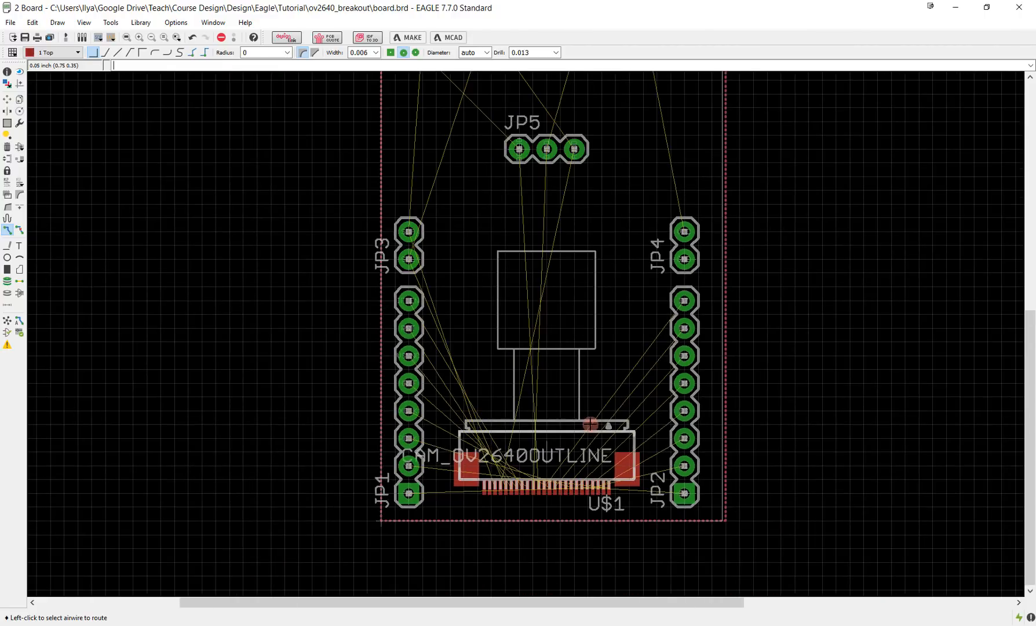
scroll(564, 433, "up", 5)
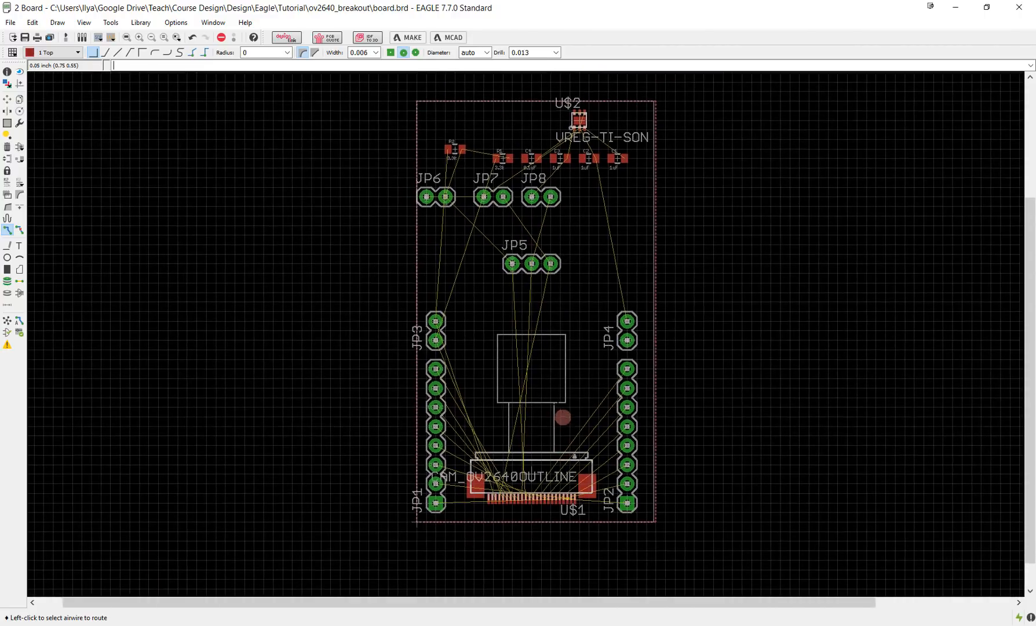
scroll(559, 445, "up", 1)
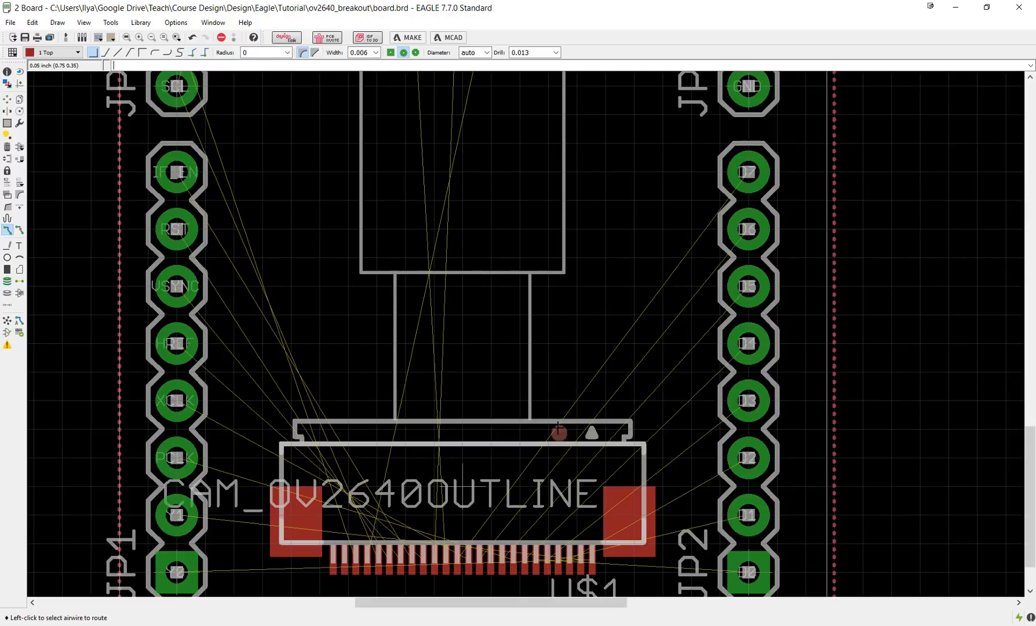
middle_click_drag(559, 432, 522, 345)
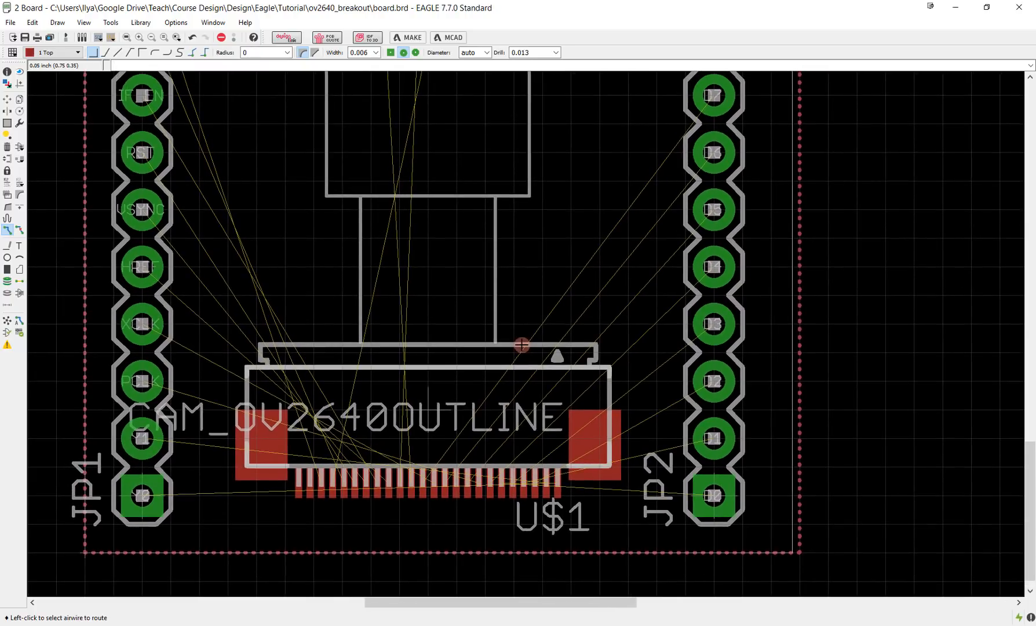
scroll(522, 345, "down", 2)
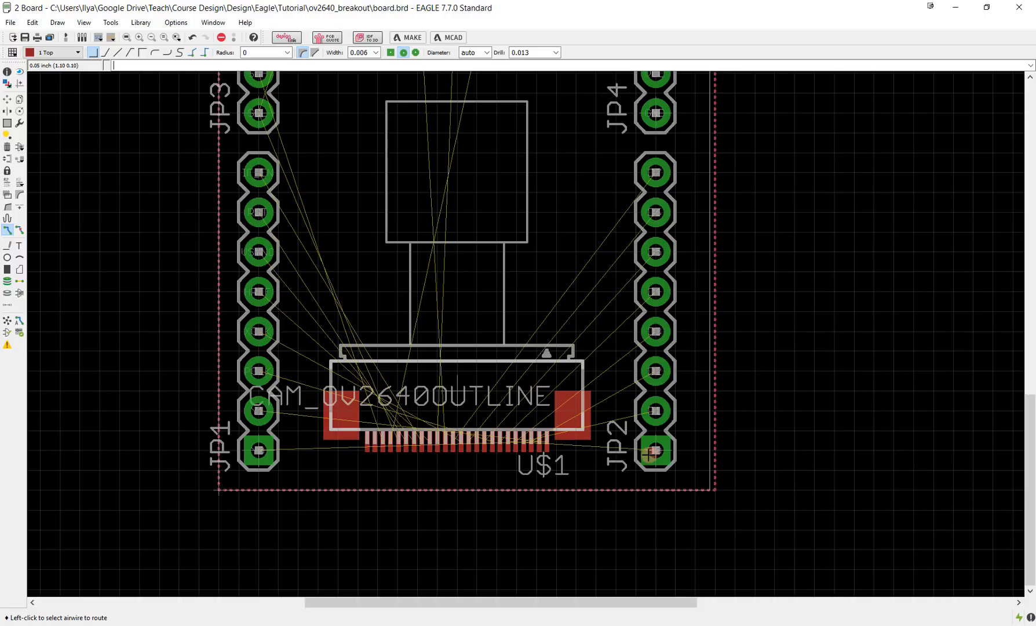
Start a top-layer trace at JP2's D0 pad and set the grid size to 0.005 inch
scroll(648, 456, "up", 3)
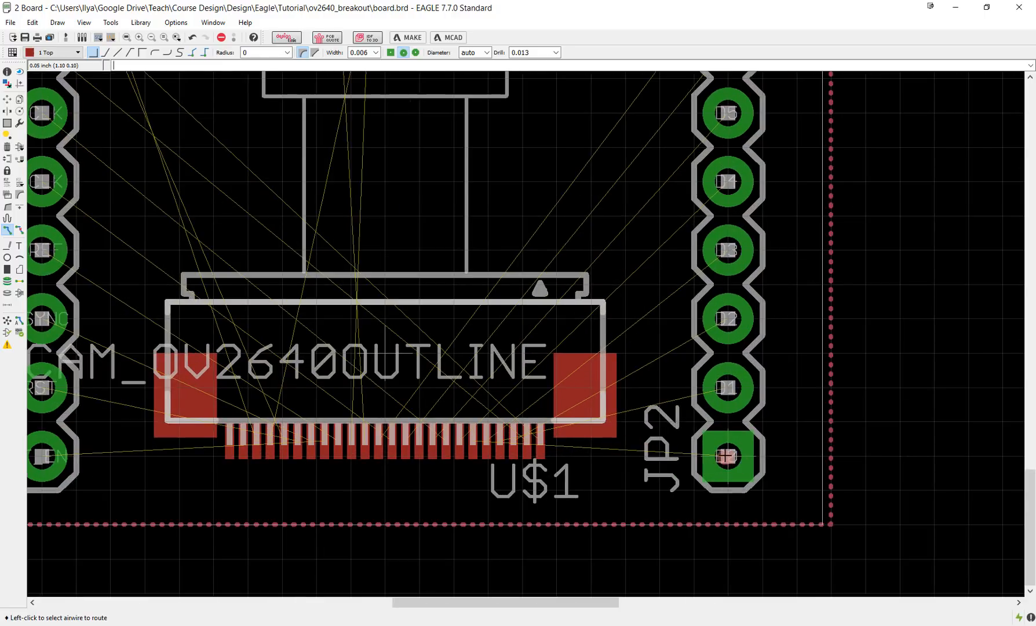
left_click(728, 456)
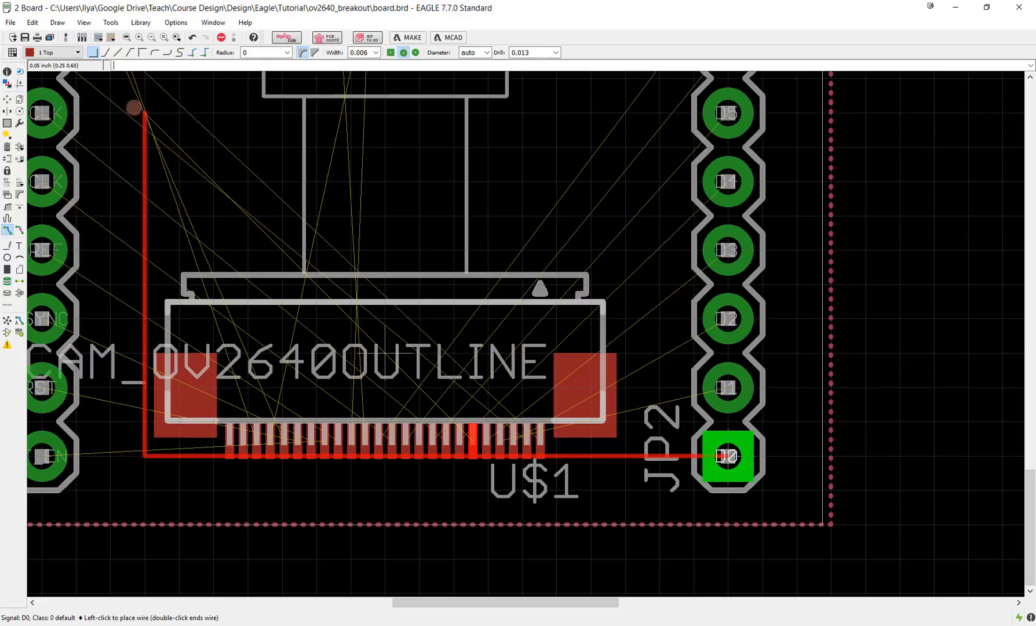
left_click(12, 52)
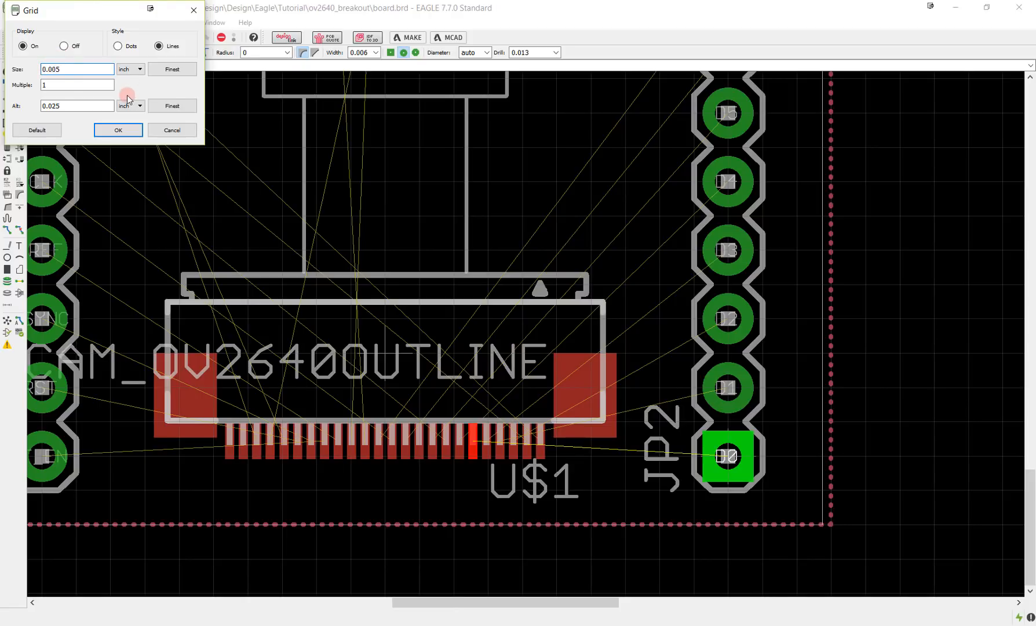
left_click(118, 130)
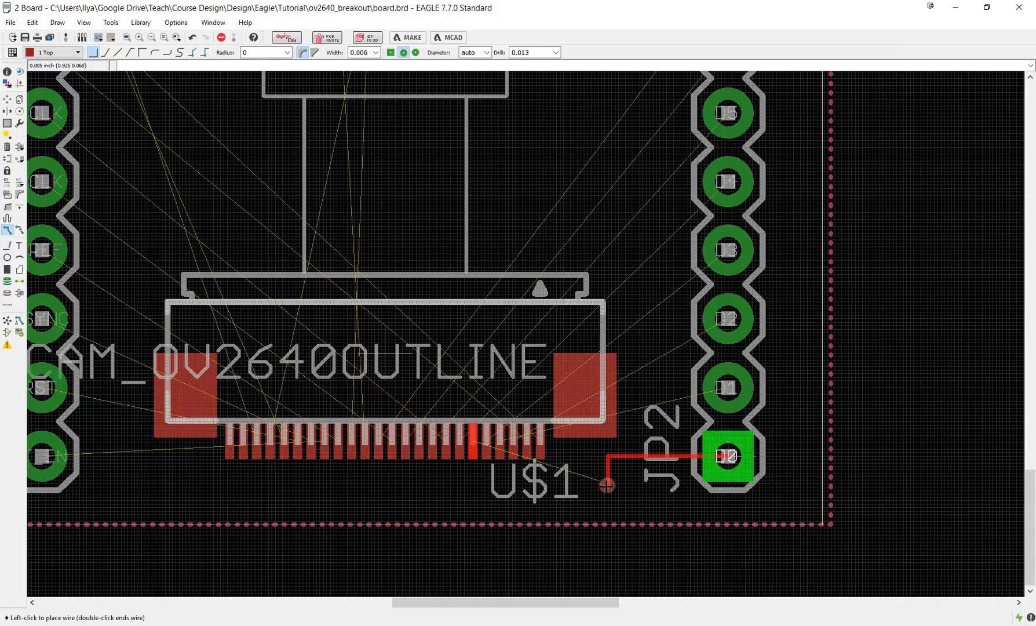
Route D0 with 45-degree bends along the board's lower edge, below the U$1 label, up to its camera connector pad
right_click(625, 489)
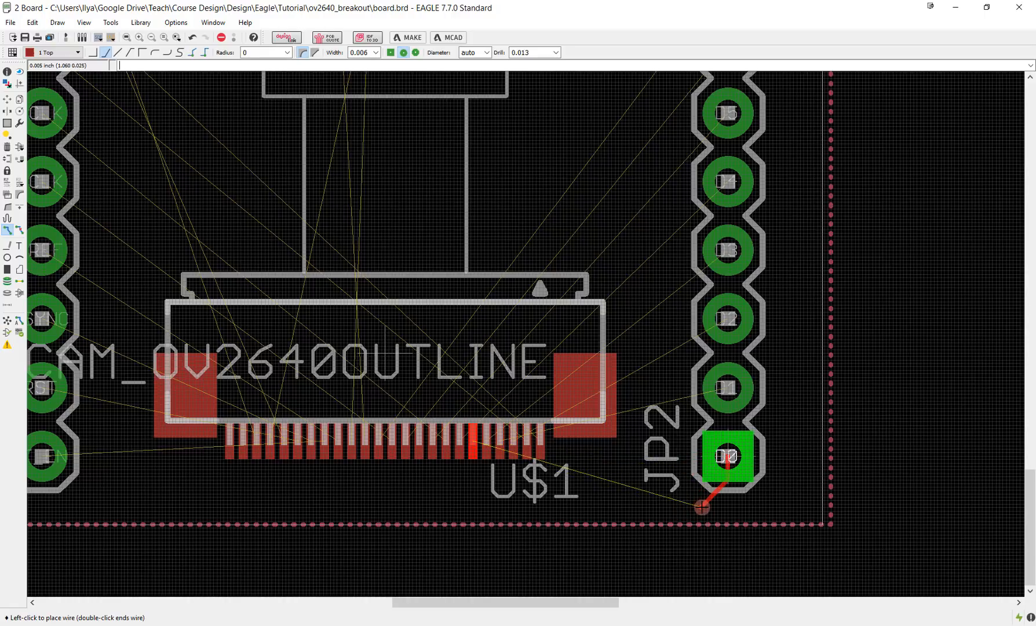
scroll(473, 483, "up", 3)
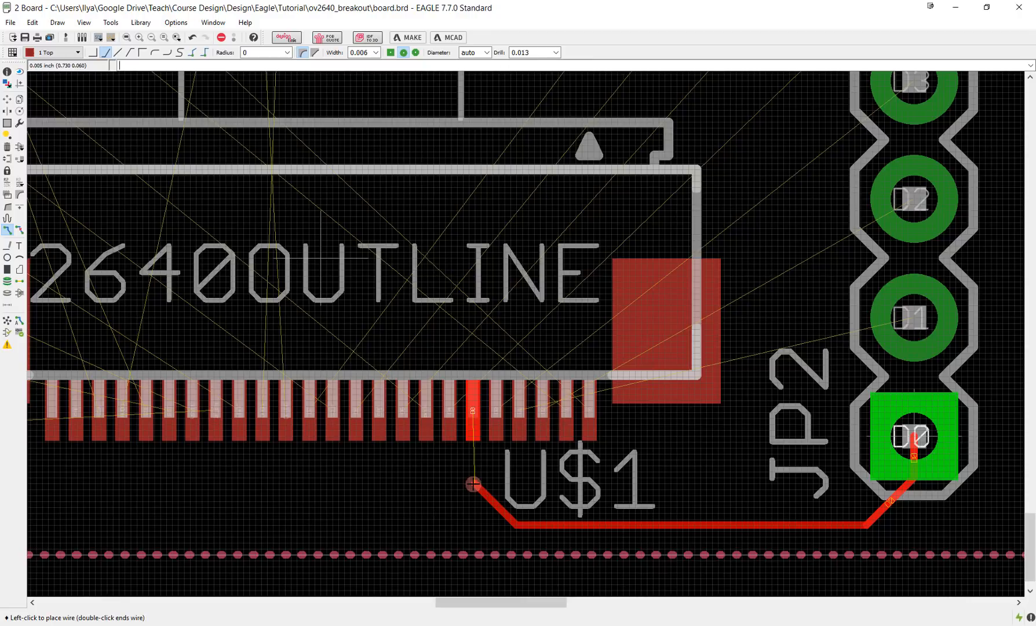
left_click(474, 484)
right_click(470, 400)
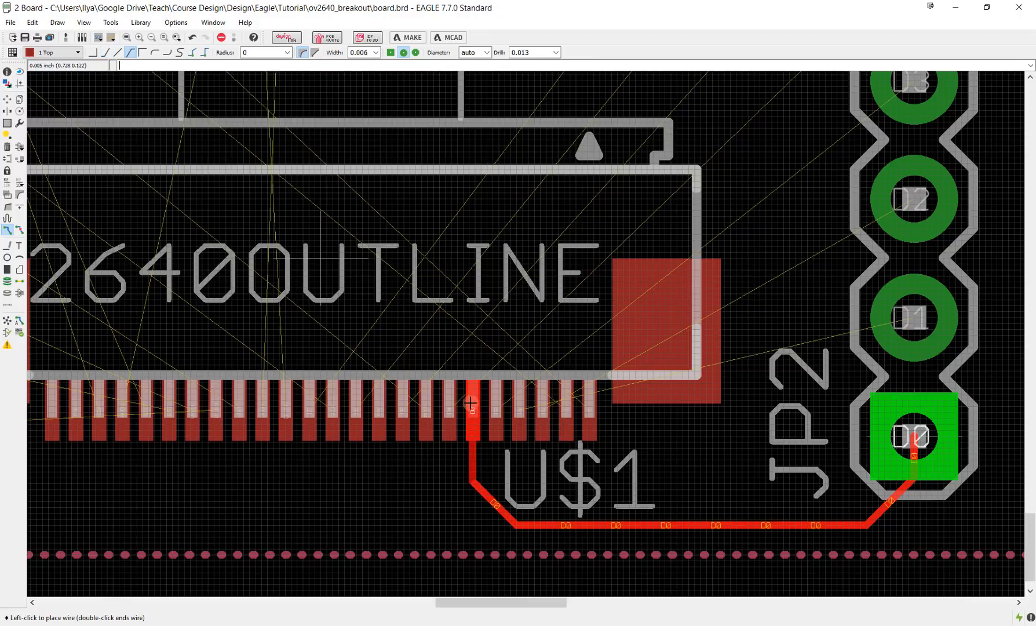
left_click(474, 415)
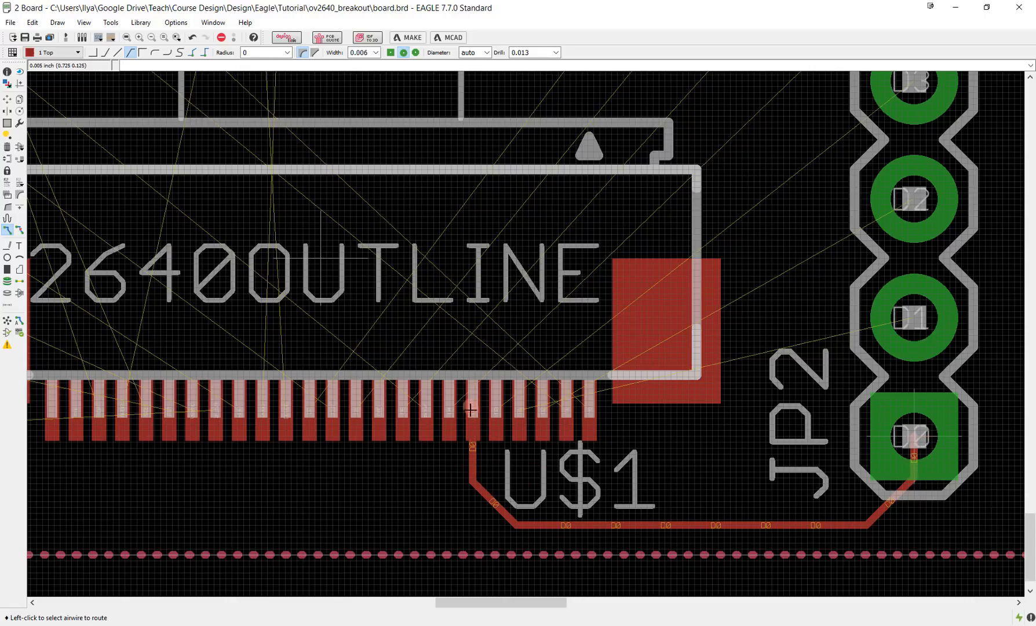
Route D1 on the top layer from JP2 to its camera connector pad, running parallel just above the D0 trace
left_click(931, 326)
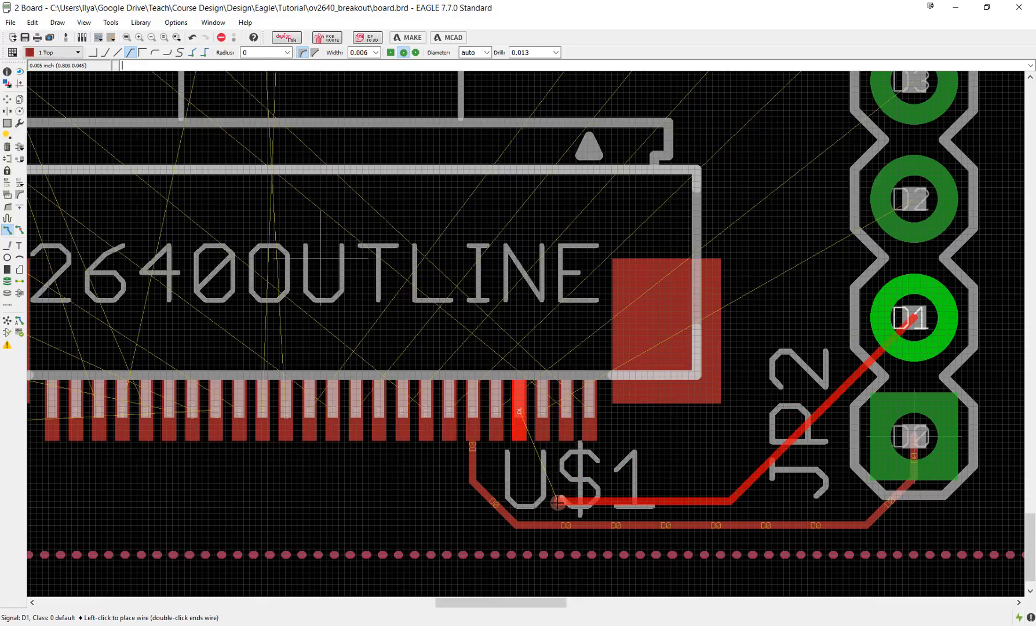
scroll(552, 506, "up", 3)
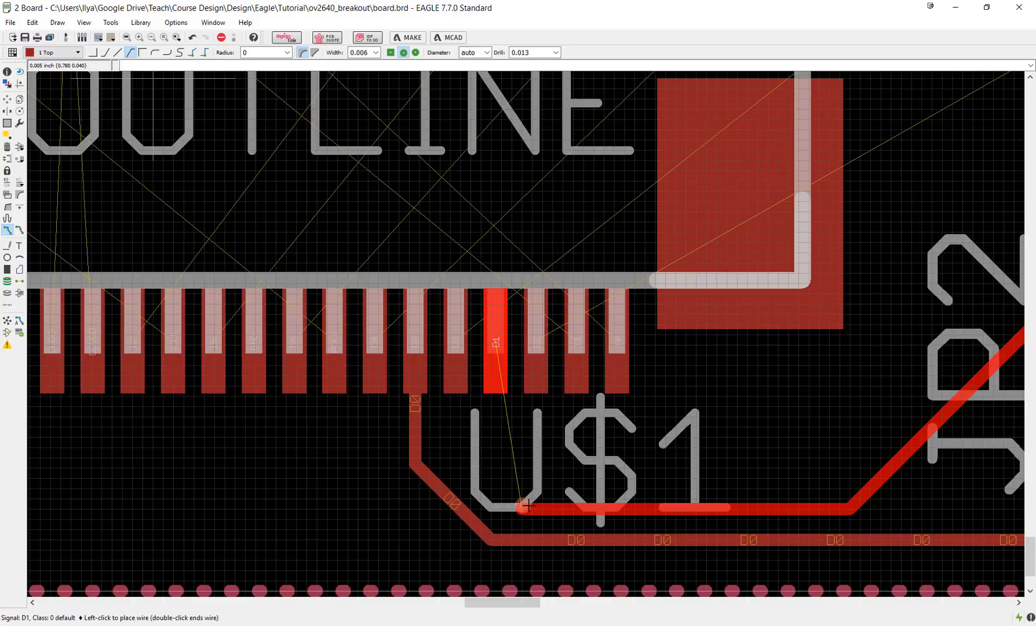
left_click(562, 510)
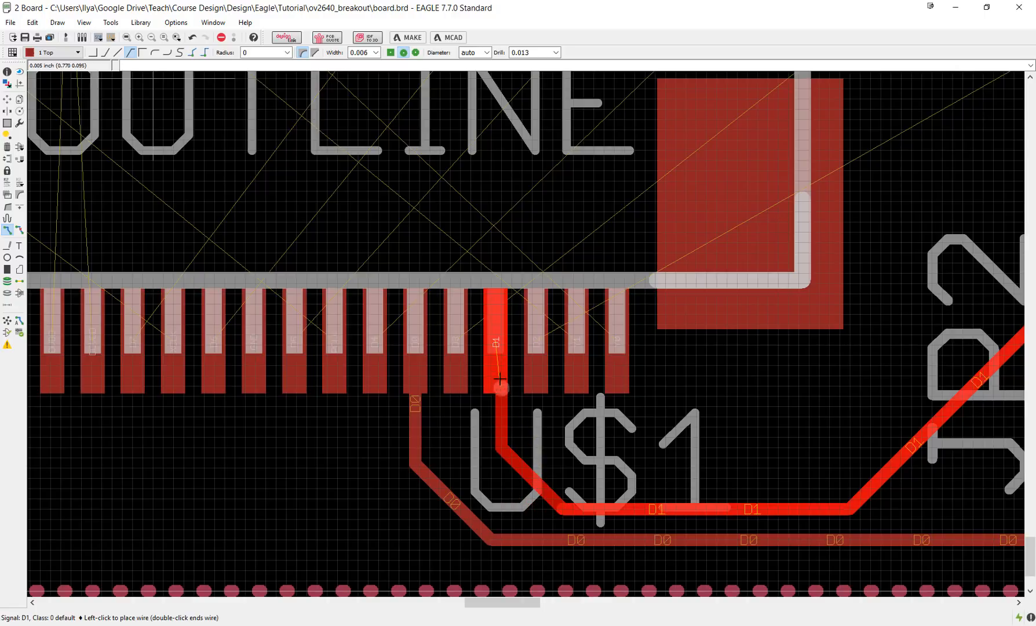
left_click(497, 347)
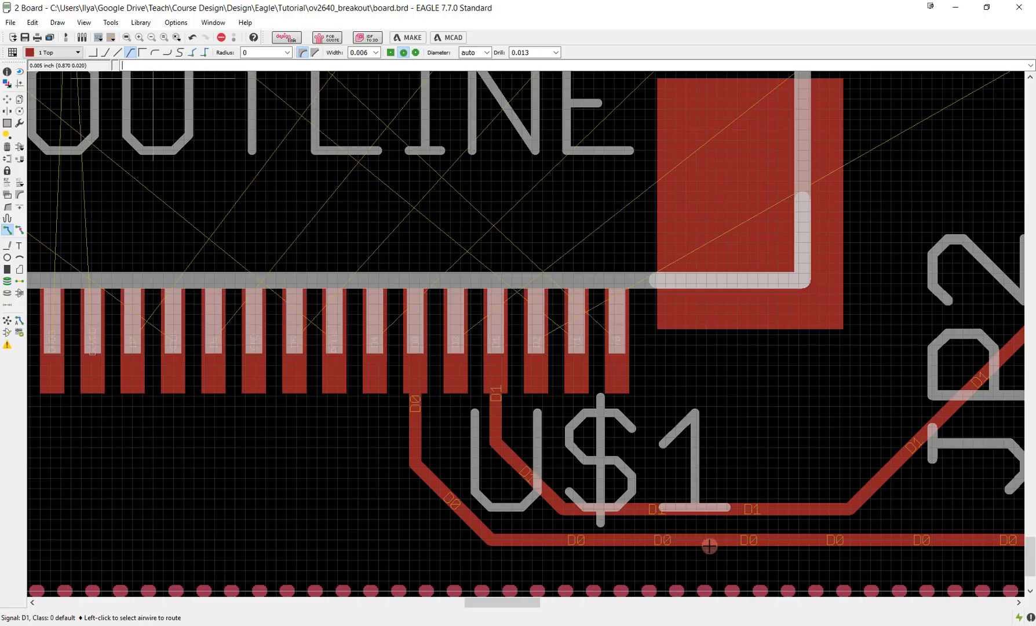
Load the custom design rules file from the Eagle Design Rules folder in Documents, apply it, and run the design rule check
left_click(19, 333)
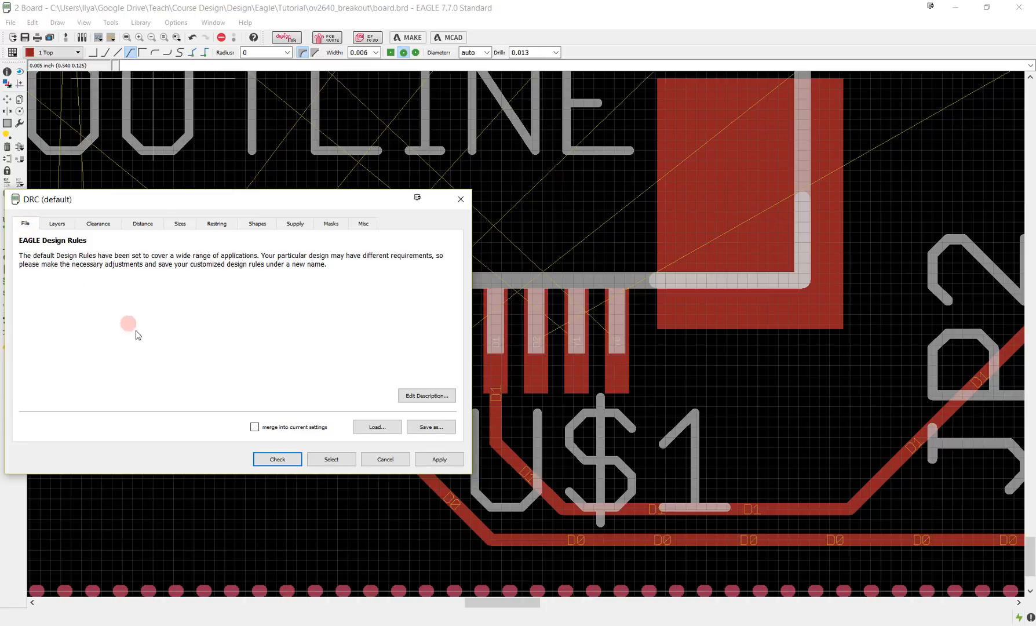
left_click(377, 427)
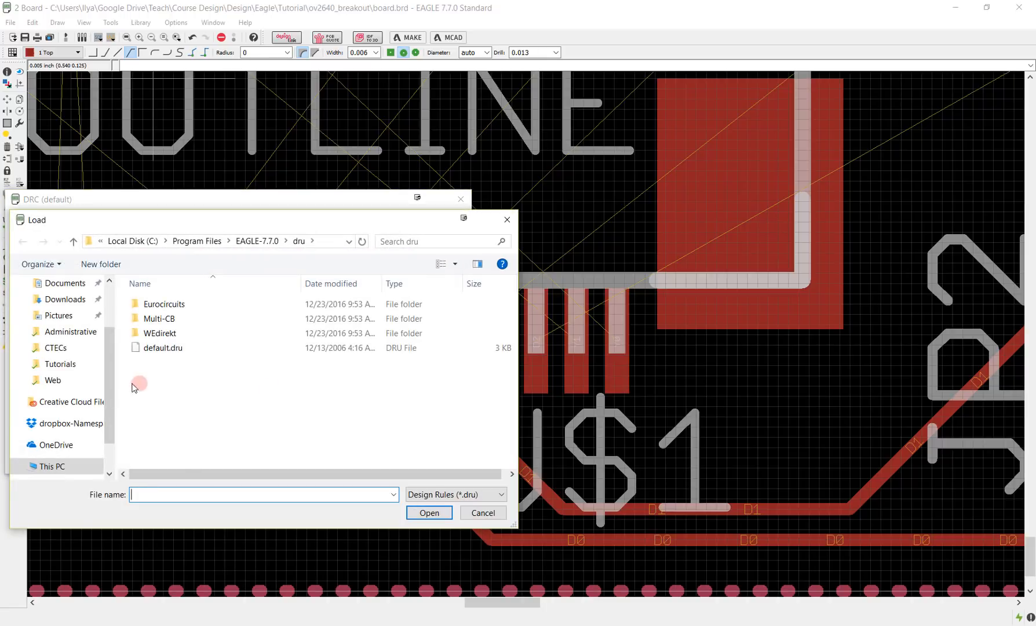
left_click(69, 286)
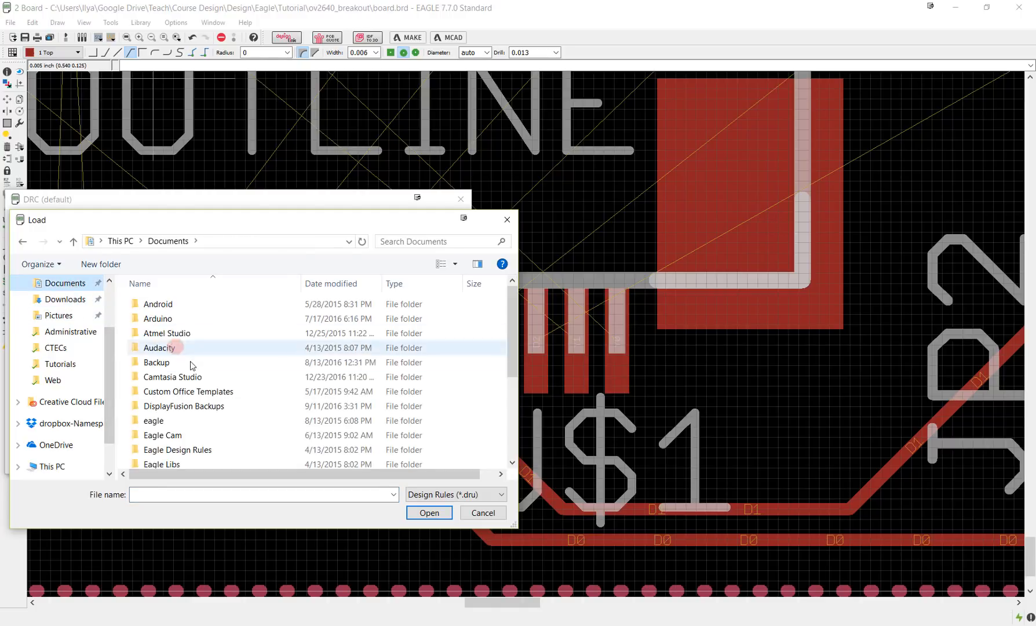
double_click(209, 451)
double_click(181, 308)
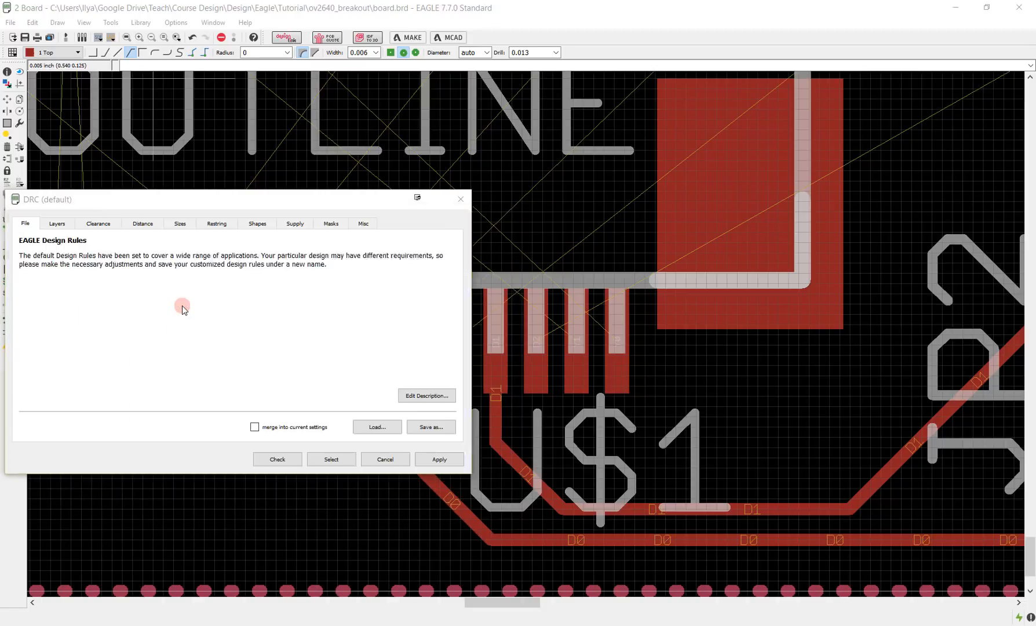
left_click(439, 460)
left_click(277, 459)
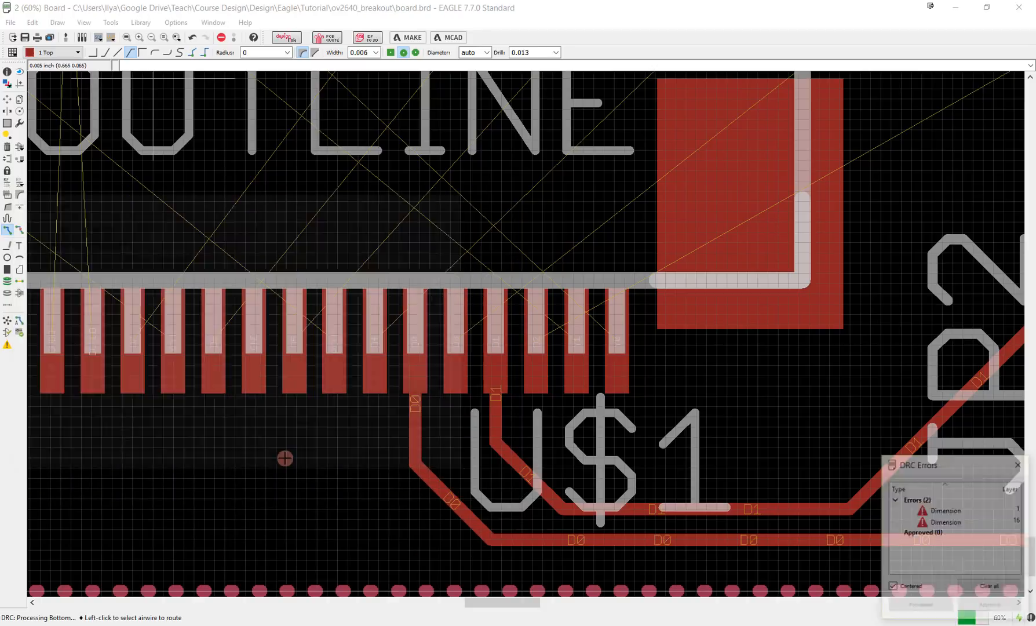
Inspect both Dimension errors from the design rule check at header JP6, and close the error list
left_click(955, 514)
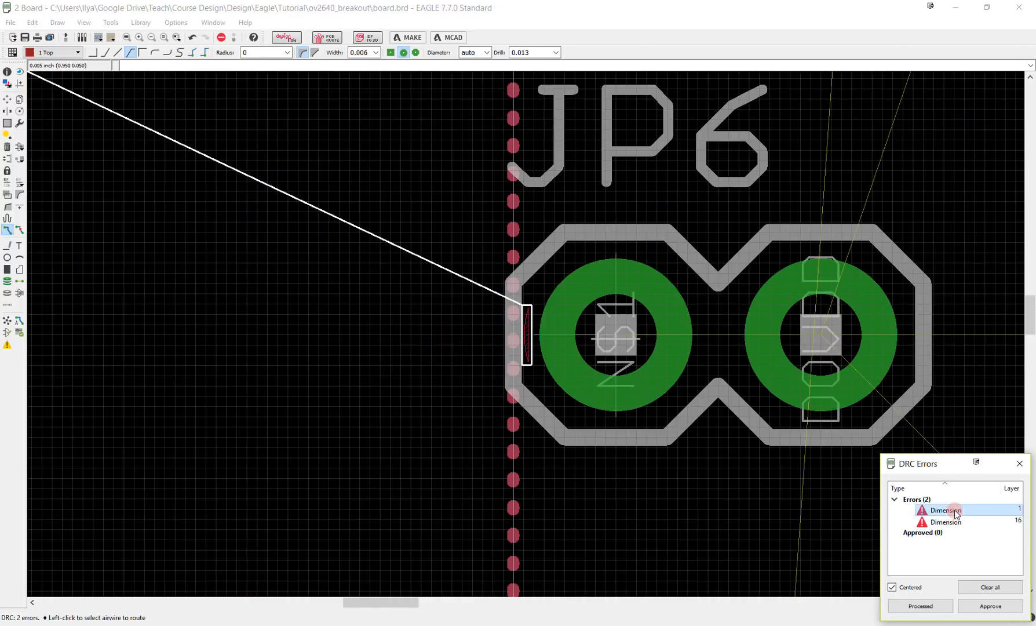
left_click(954, 522)
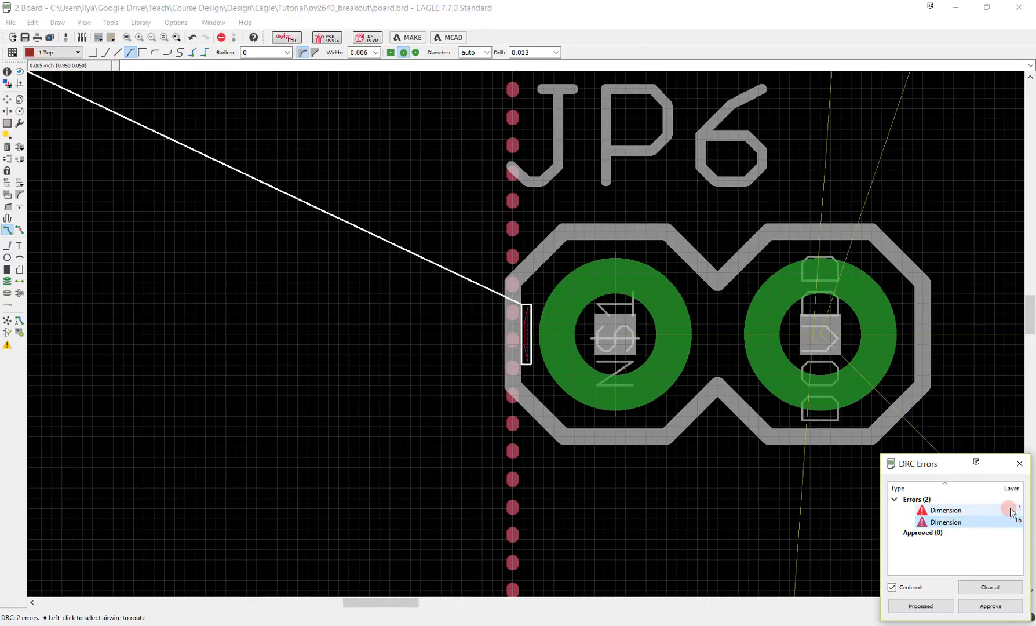
left_click(992, 588)
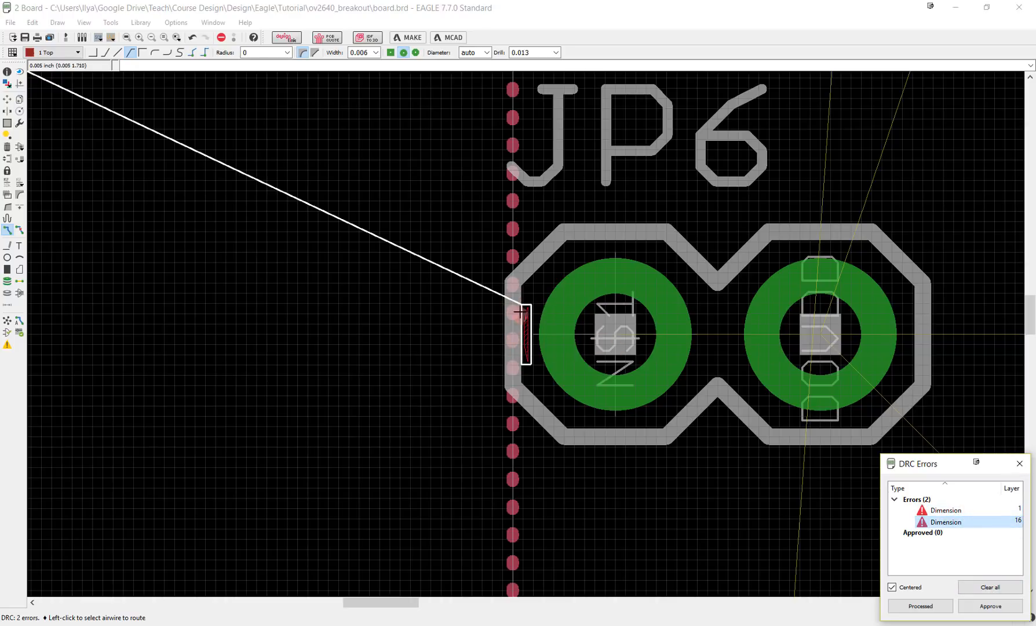
left_click(1020, 463)
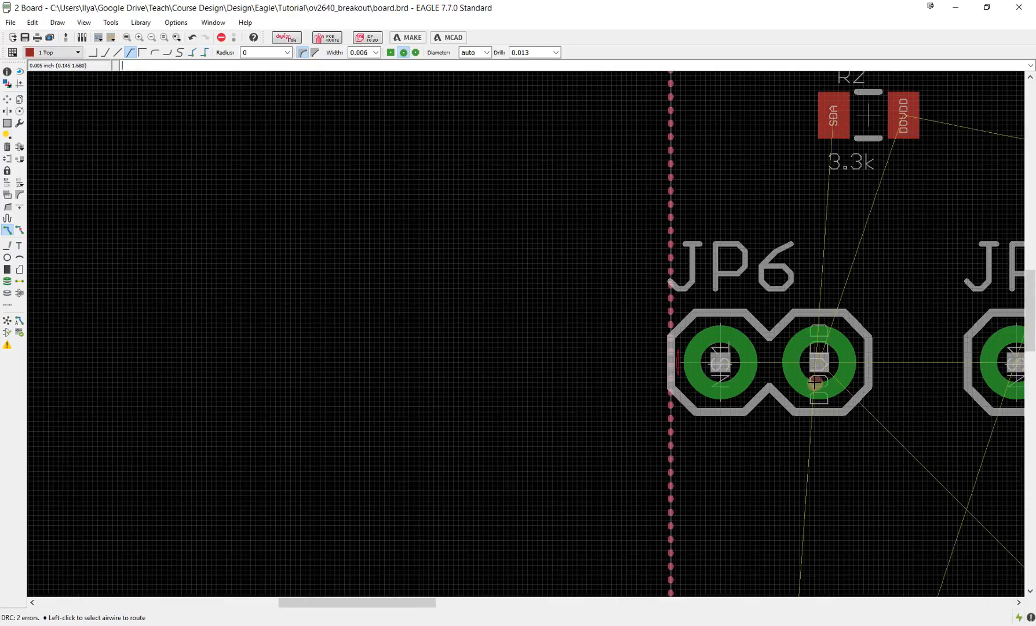
Move header JP6 slightly inward from the board's left edge and rerun the design rule check
scroll(815, 382, "down", 5)
scroll(684, 377, "up", 3)
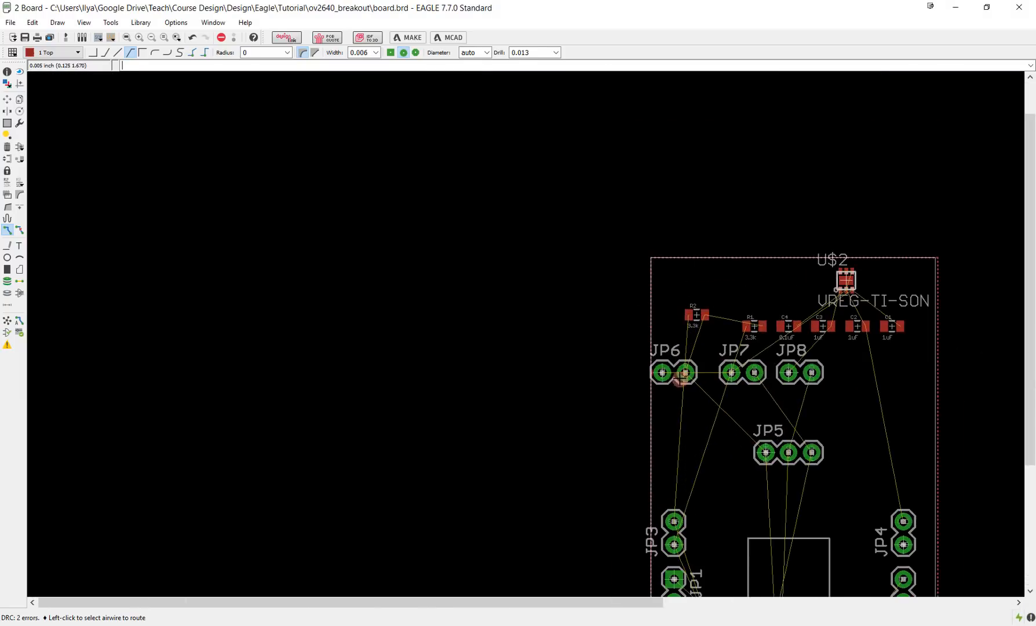
scroll(681, 378, "up", 3)
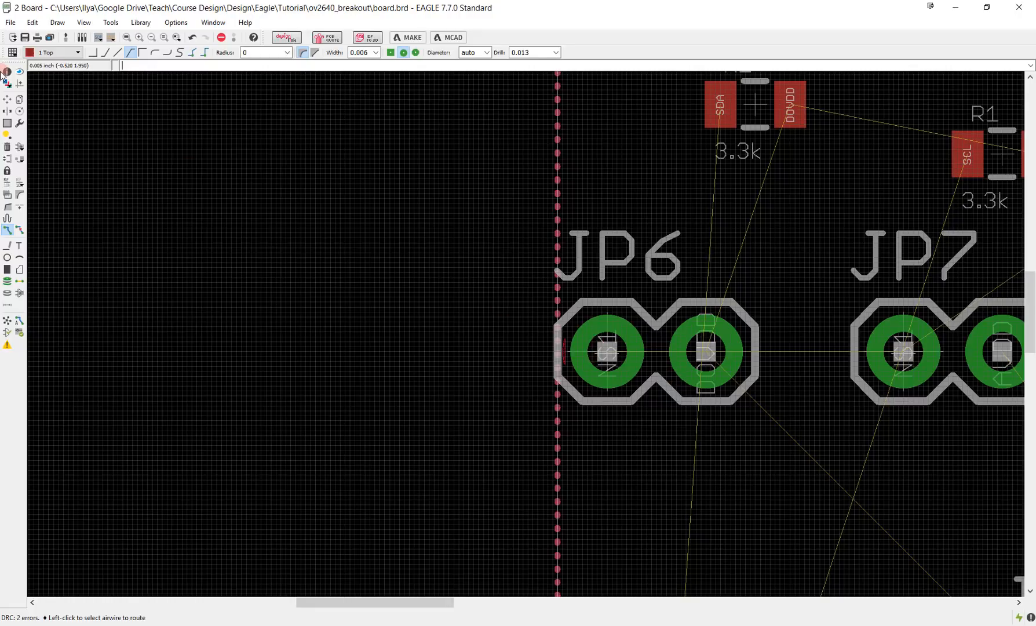
left_click(7, 99)
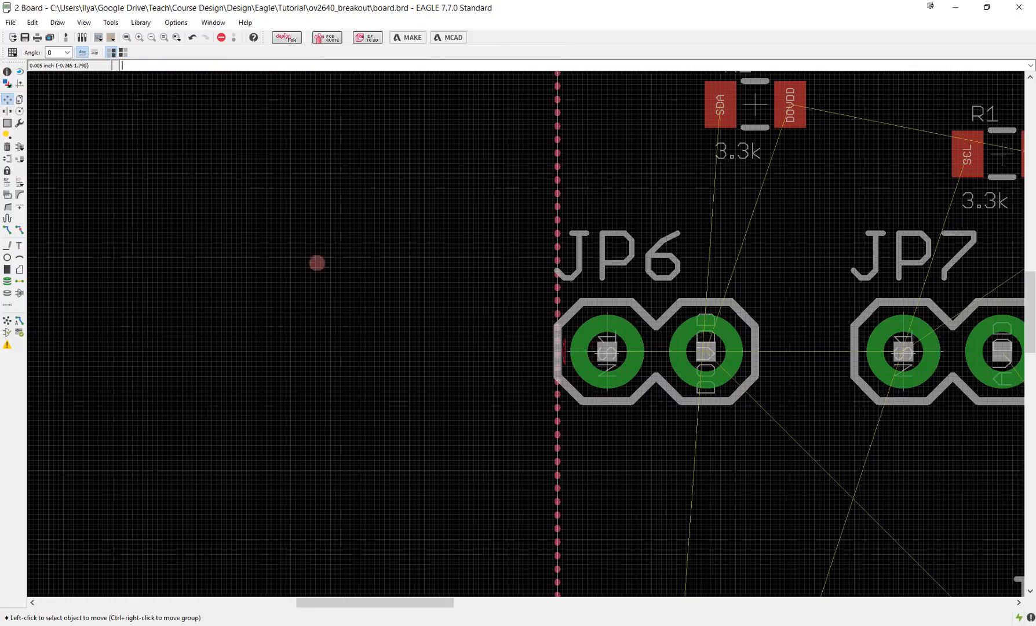
left_click(605, 356)
left_click(644, 360)
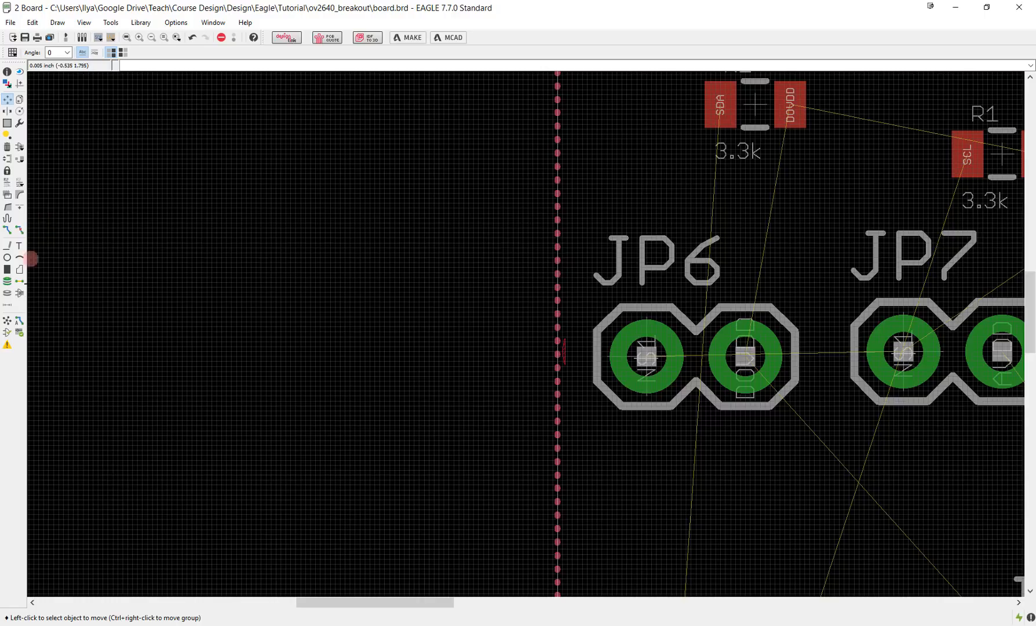
left_click(19, 332)
left_click(259, 462)
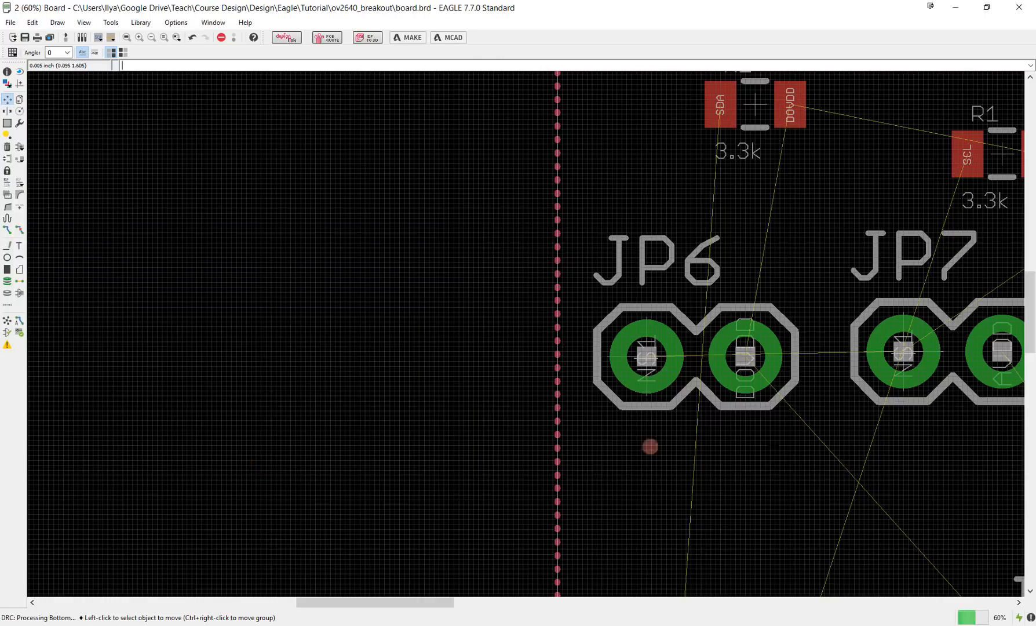
scroll(840, 437, "down", 2)
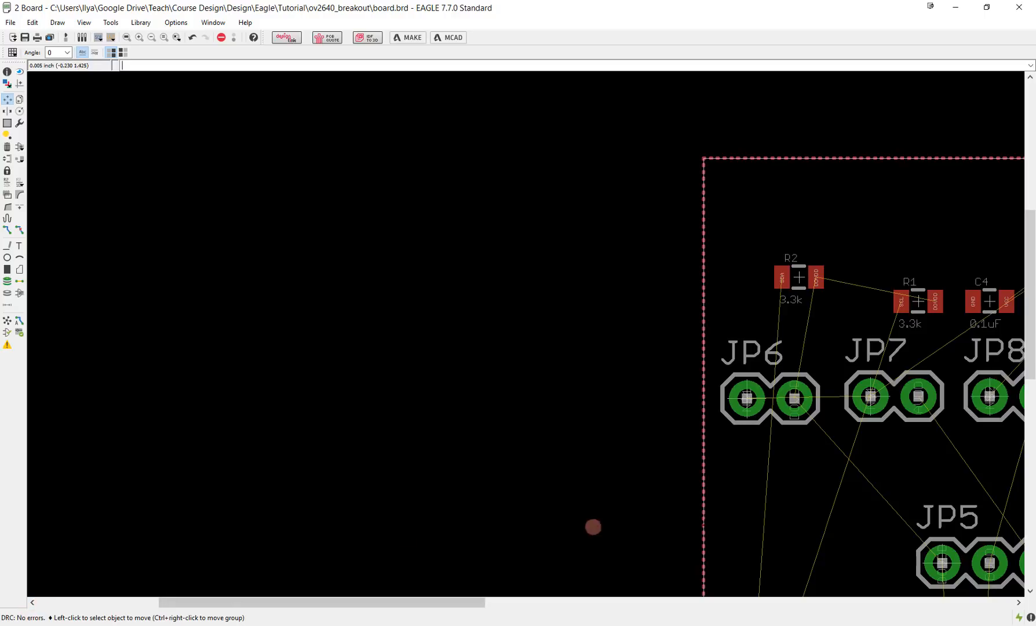
Try shifting D1's horizontal trace segment one grid step closer to the D0 trace below the U$1 label
middle_click_drag(933, 548, 353, 209)
middle_click_drag(514, 487, 494, 146)
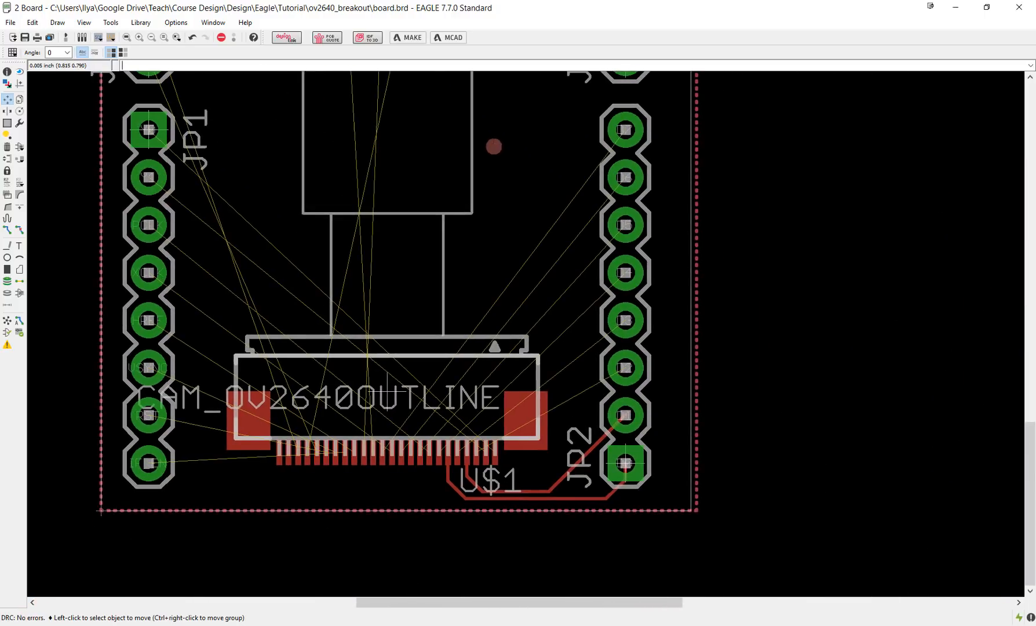
scroll(524, 453, "up", 5)
scroll(518, 498, "down", 2)
scroll(506, 465, "up", 4)
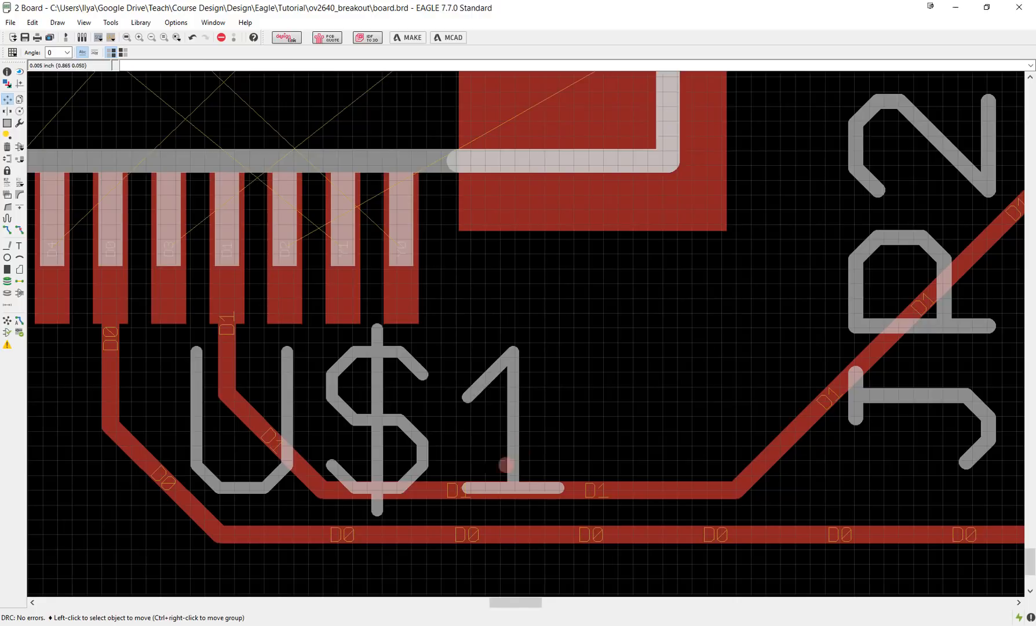
left_click(532, 491)
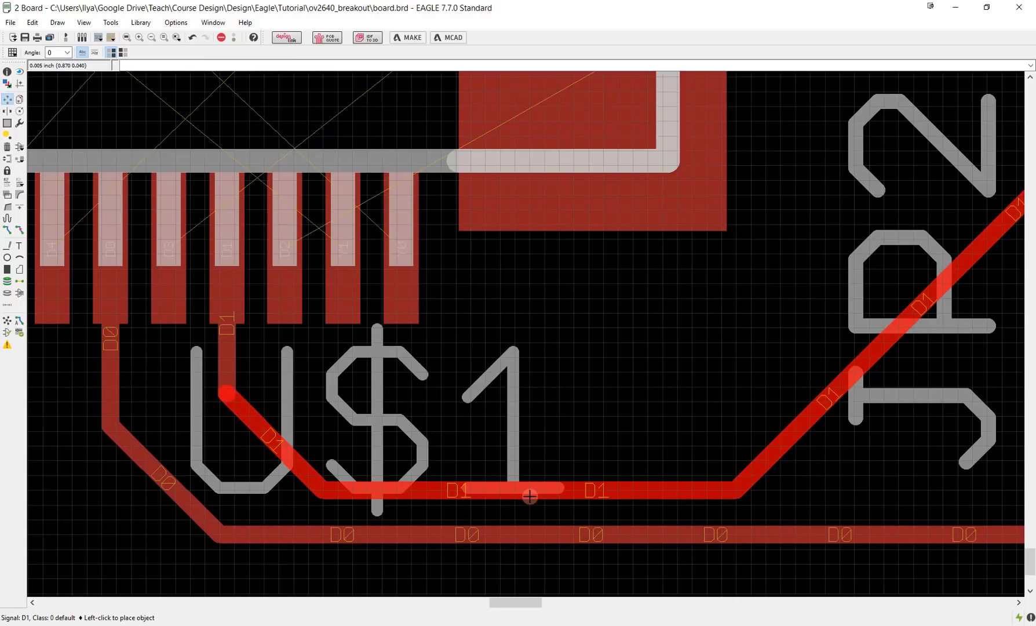
left_click(532, 505)
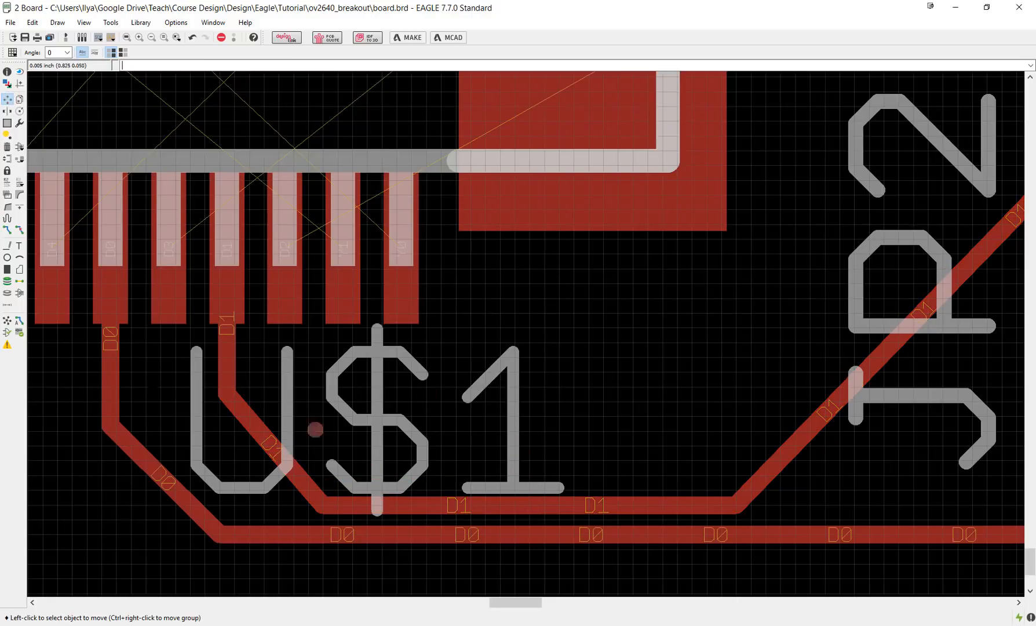
Run the design rule check and inspect each Clearance error between the D1 and D0 traces
left_click(26, 334)
left_click(274, 459)
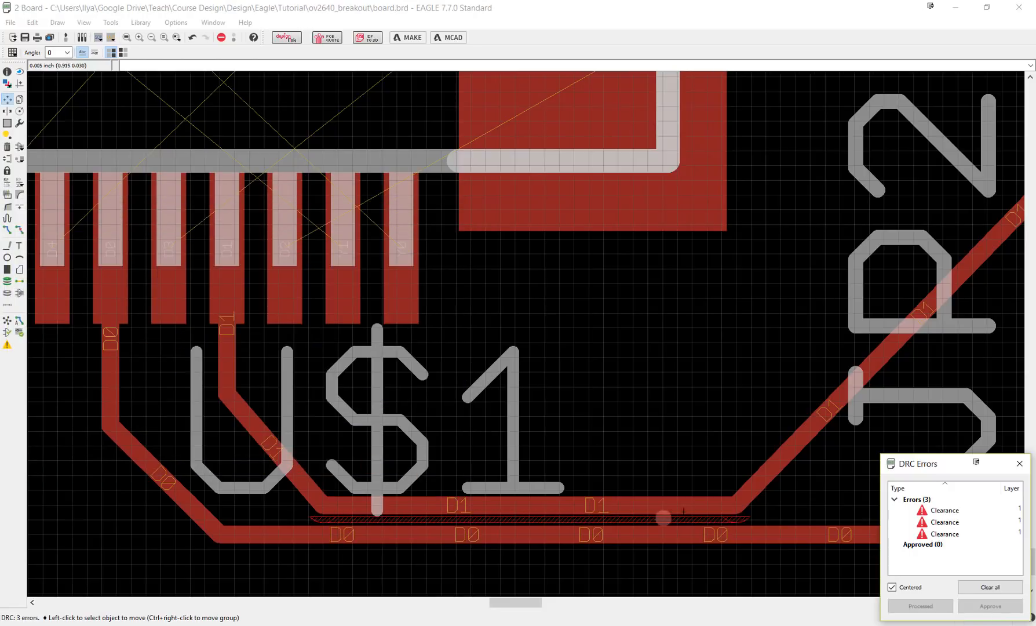
left_click(966, 510)
left_click(957, 522)
left_click(958, 534)
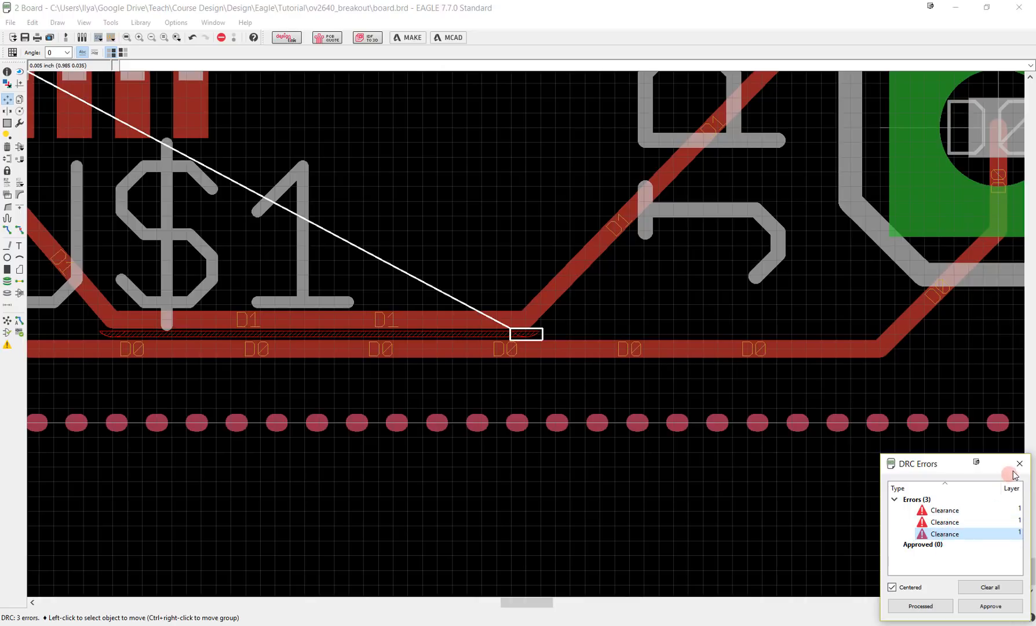
left_click(954, 512)
left_click(955, 524)
left_click(954, 535)
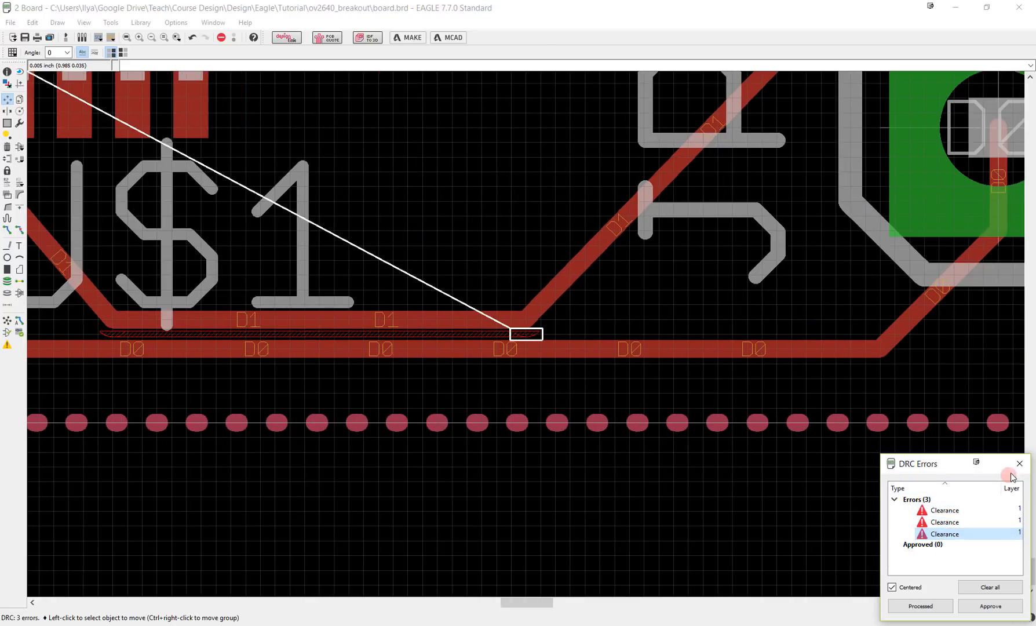
Move D1's horizontal segment back away from the D0 trace and rerun the design rule check
left_click(323, 321)
left_click(318, 300)
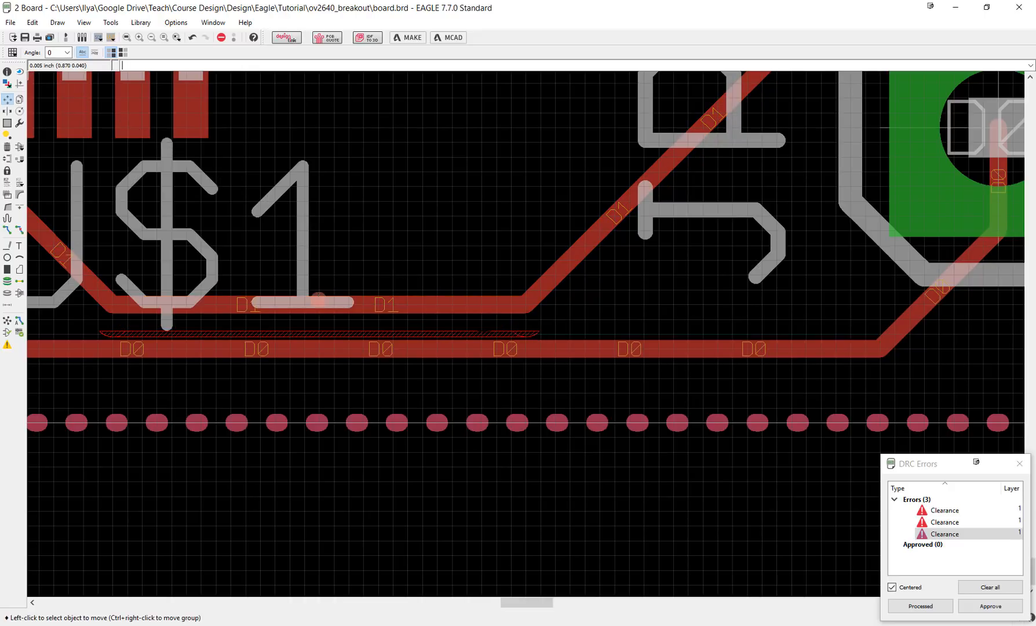
left_click(21, 329)
left_click(273, 462)
scroll(268, 268, "down", 2)
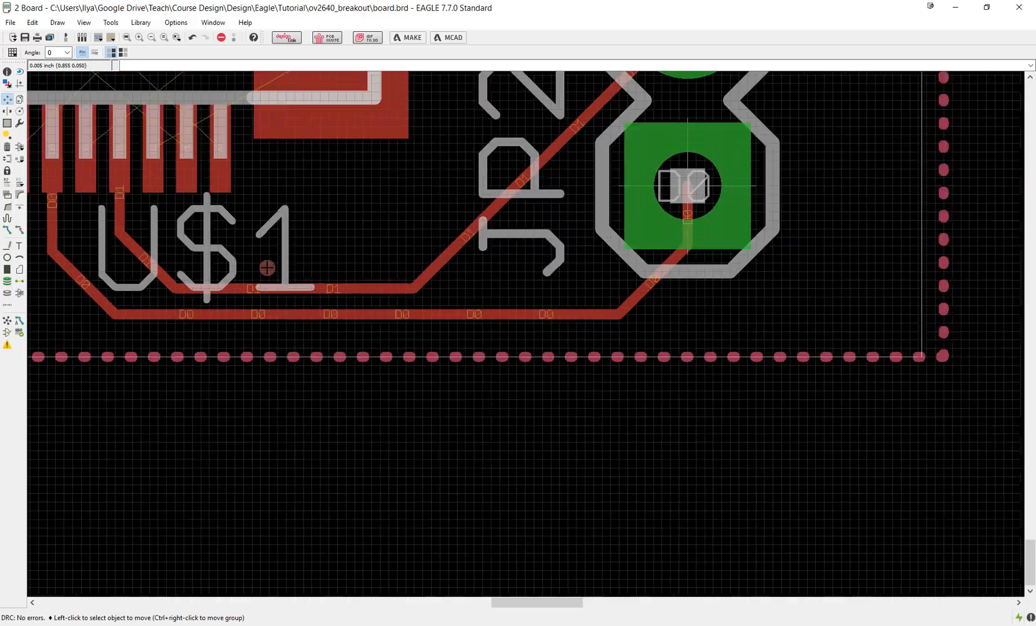
Route D2 on the top layer from its JP2 pad through a 45-degree bend down to its camera connector pad
scroll(268, 268, "down", 3)
middle_click_drag(267, 255, 486, 479)
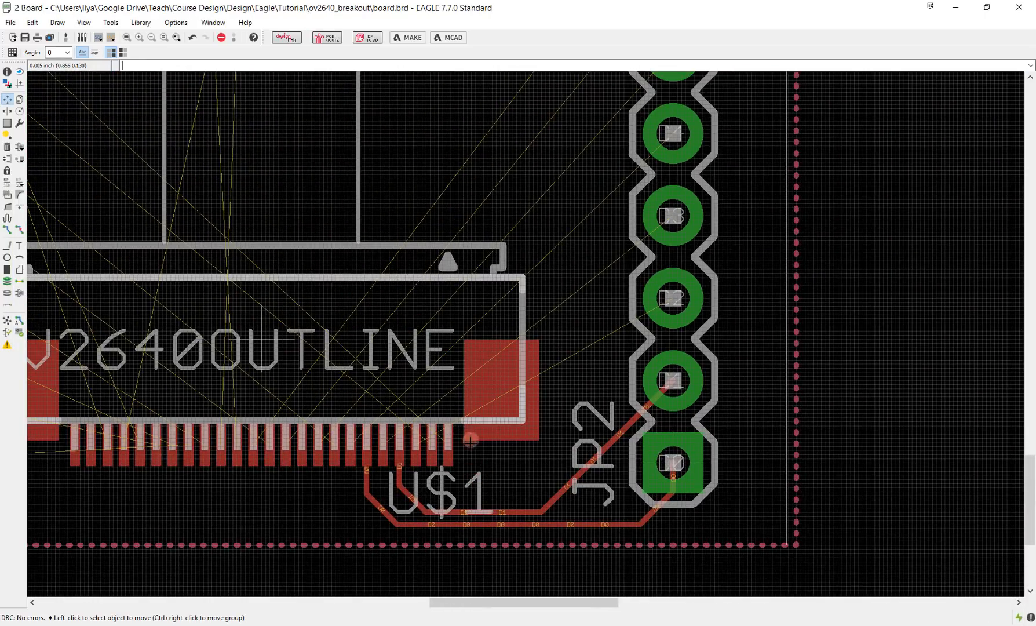
scroll(470, 440, "up", 2)
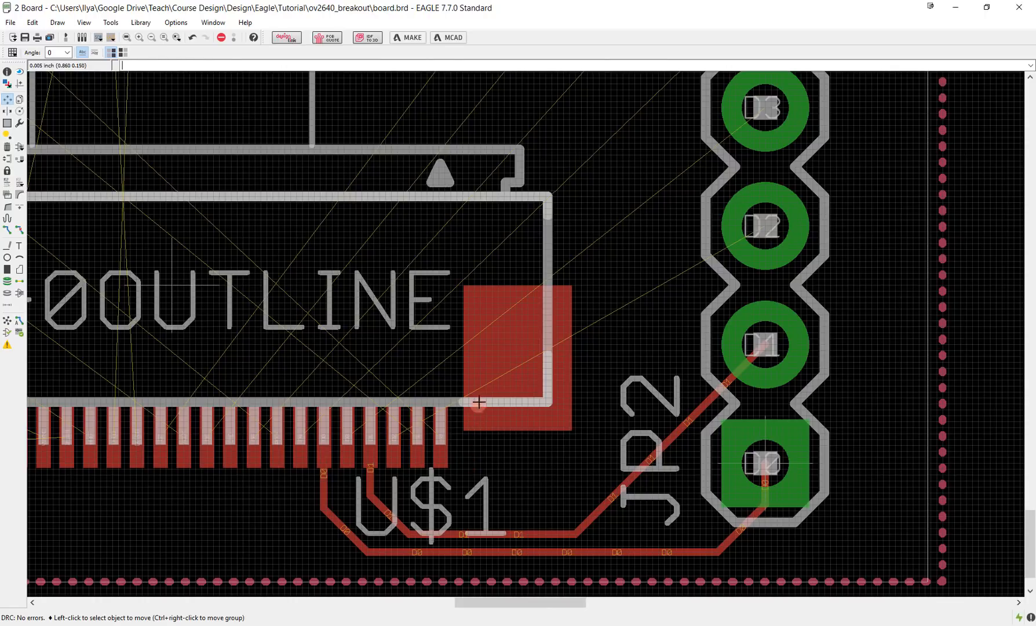
left_click(7, 229)
left_click(763, 228)
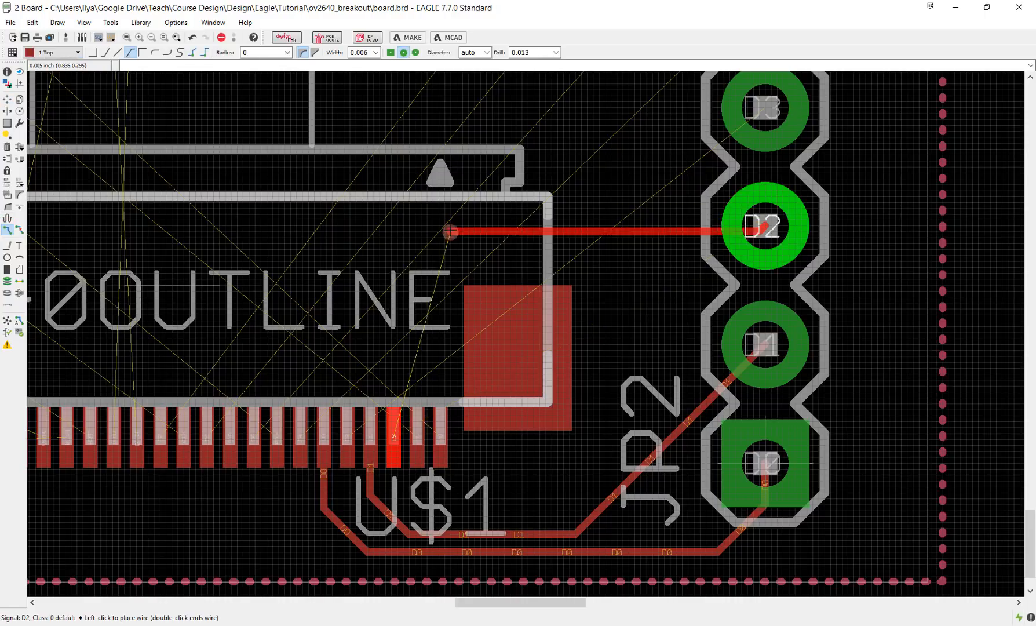
left_click(394, 304)
left_click(394, 428)
Route D3 on the top layer from its camera connector pad to JP2, with a 45-degree section outside the D2 trace
left_click(347, 434)
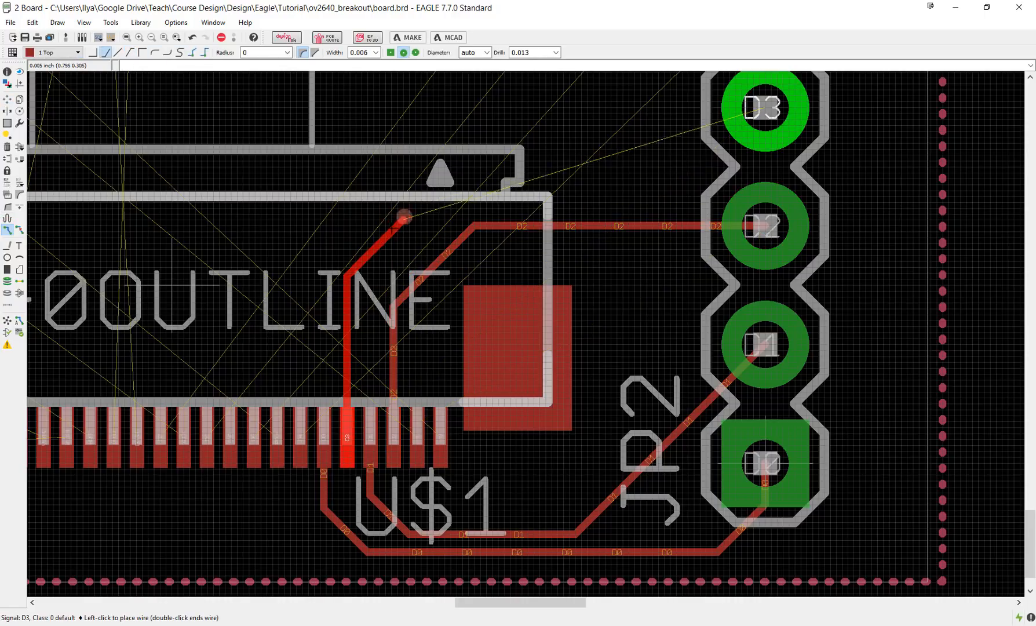
middle_click_drag(441, 113, 459, 209)
left_click(461, 203)
left_click(773, 203)
Route D4 on the top layer from JP2 to its camera connector pad, running diagonally parallel to the D3 trace
middle_click_drag(773, 87, 780, 176)
left_click(781, 175)
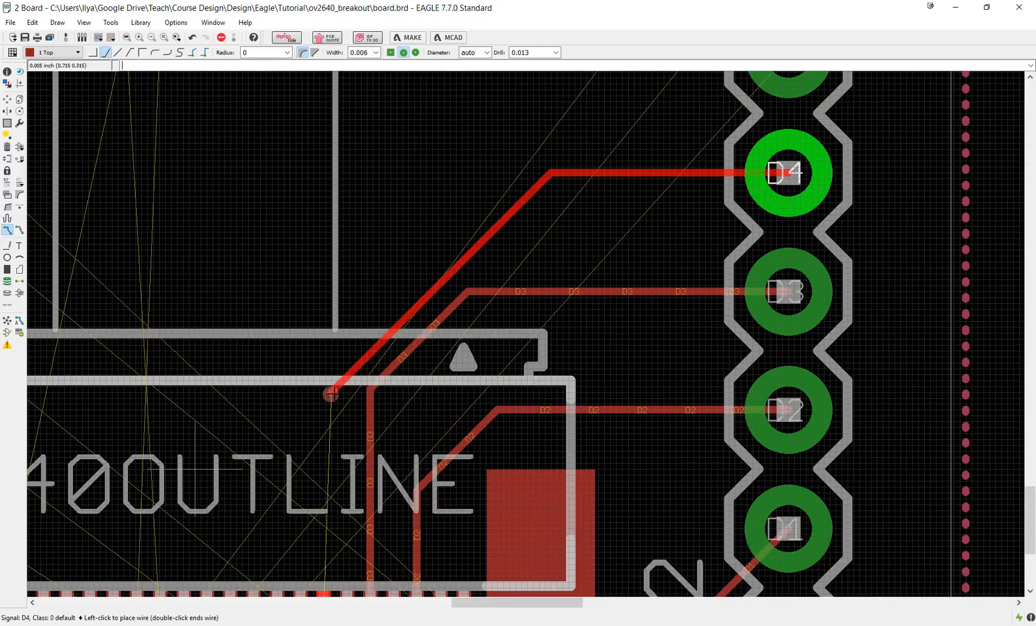
middle_click_drag(329, 393, 354, 270)
left_click(350, 254)
left_click(347, 497)
Route D5 on the top layer from JP2 to its camera connector pad, with its 45-degree section parallel to D4
middle_click_drag(493, 231, 445, 549)
left_click(765, 249)
right_click(493, 262)
middle_click_drag(293, 569, 598, 284)
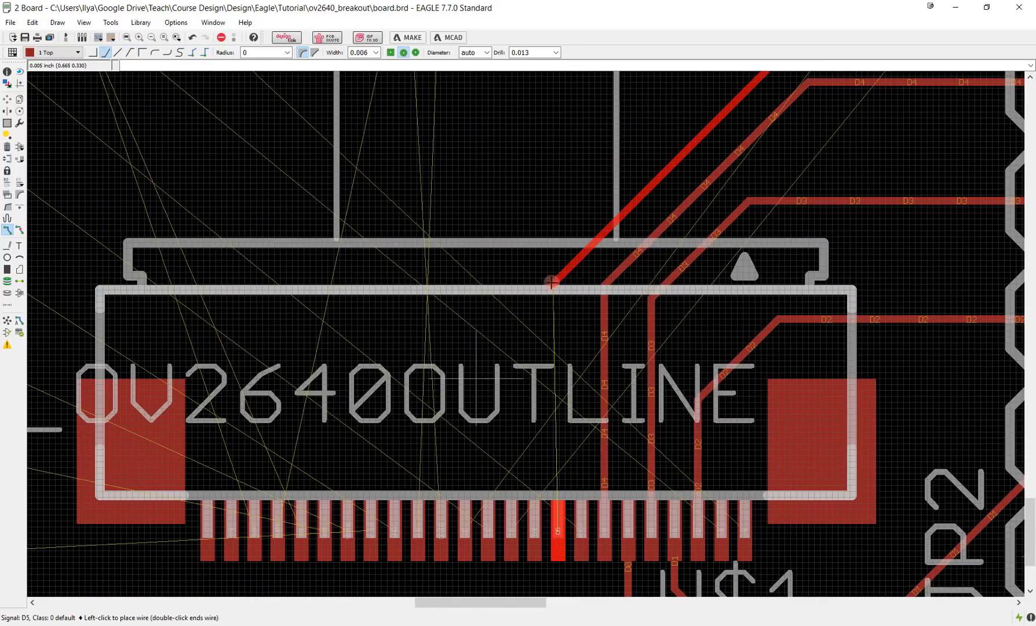
left_click(567, 271)
right_click(554, 536)
right_click(555, 534)
left_click(557, 532)
Route D6 on the top layer from JP2 to its camera connector pad, with its 45-degree section parallel to D5
middle_click_drag(713, 220, 466, 535)
left_click(824, 160)
right_click(585, 202)
middle_click_drag(295, 537, 559, 261)
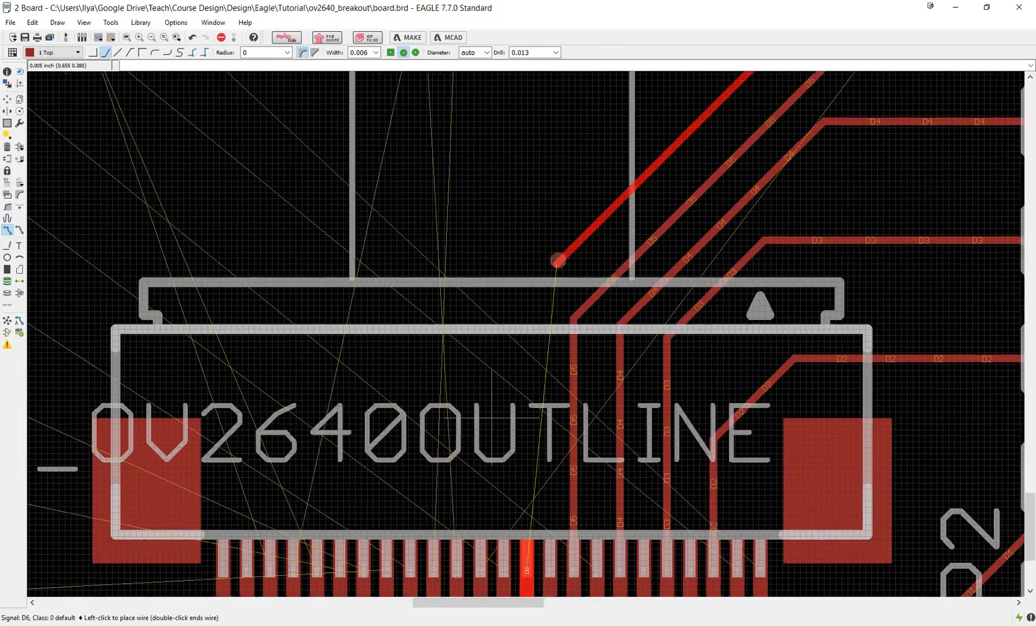
left_click(528, 313)
left_click(528, 558)
Route D7 on the top layer from JP2's uppermost pad to its camera connector pad, with its diagonal parallel to D6
middle_click_drag(780, 181, 475, 554)
left_click(791, 125)
middle_click_drag(441, 398, 792, 31)
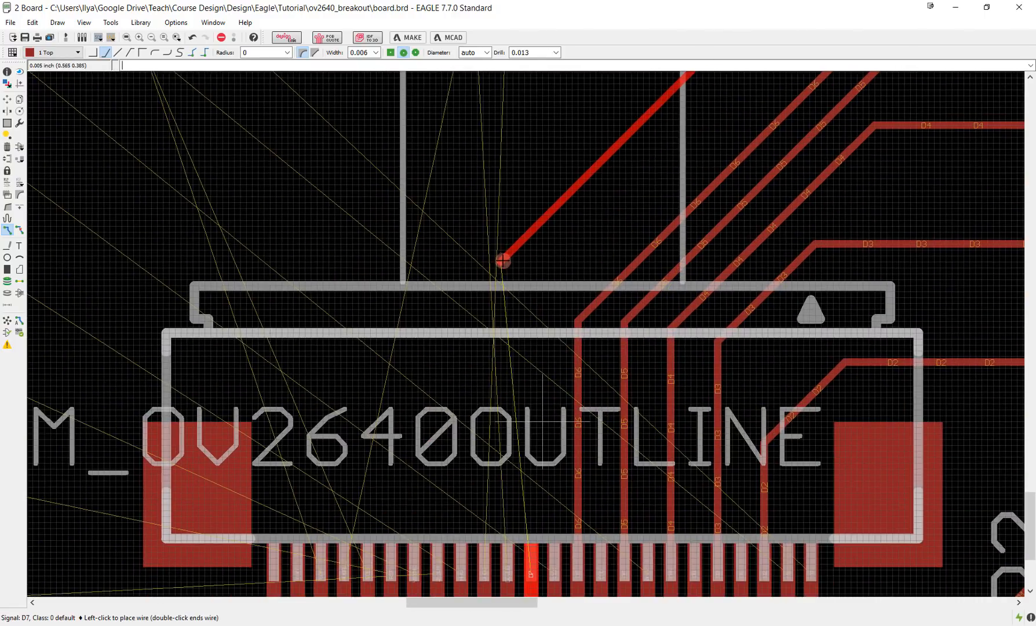
left_click(531, 307)
left_click(529, 566)
scroll(614, 299, "down", 6)
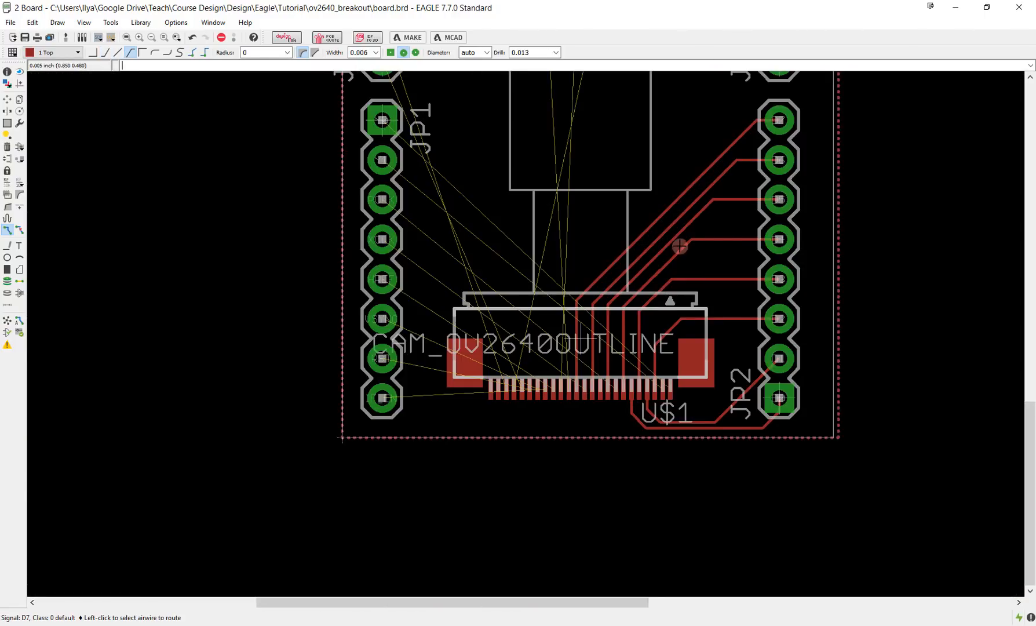
middle_click_drag(679, 241, 606, 326)
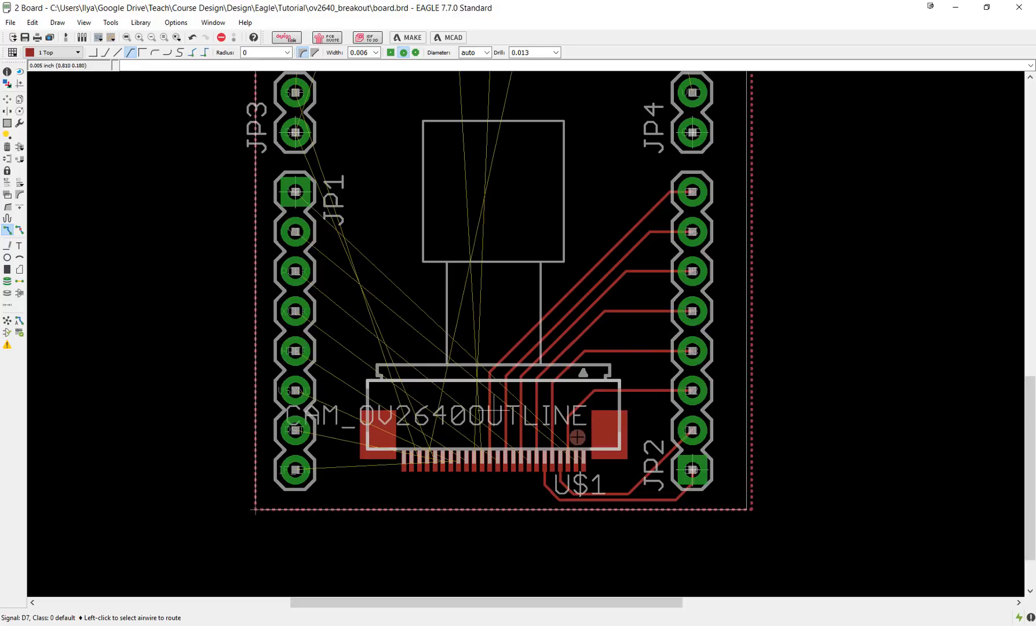
scroll(563, 434, "up", 4)
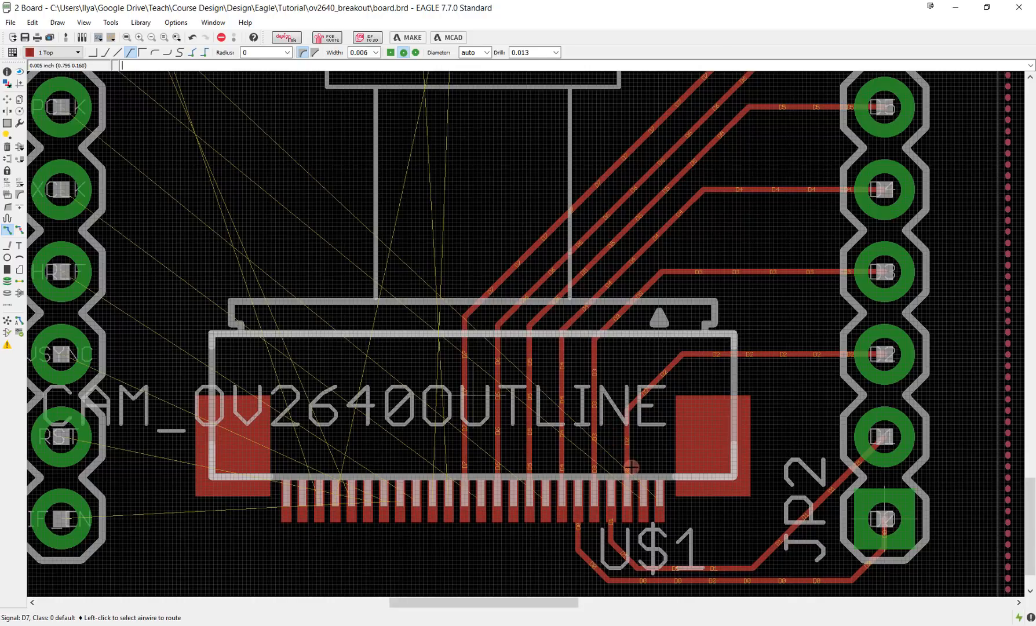
Route a short Y0 trace on the top layer from the connector's rightmost pad, running diagonally across the D2 trace and ending just past it
scroll(630, 466, "up", 3)
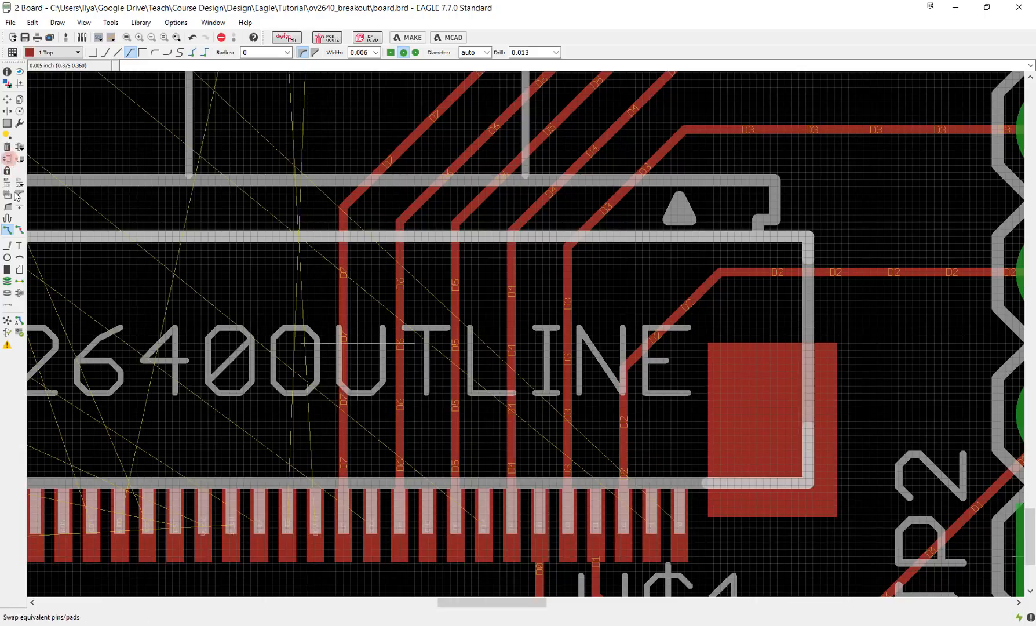
left_click(676, 520)
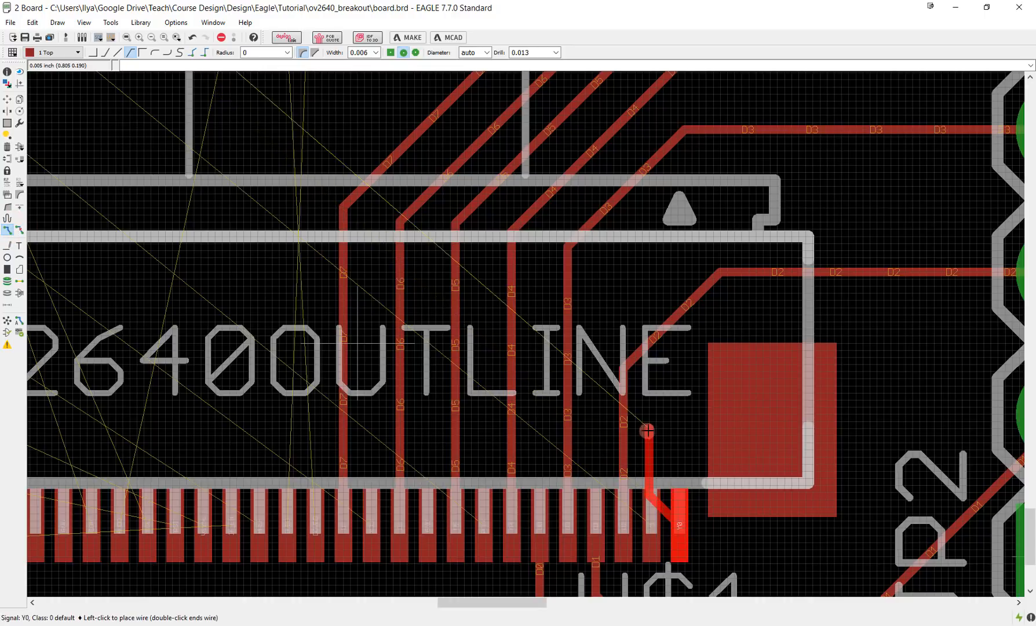
right_click(625, 402)
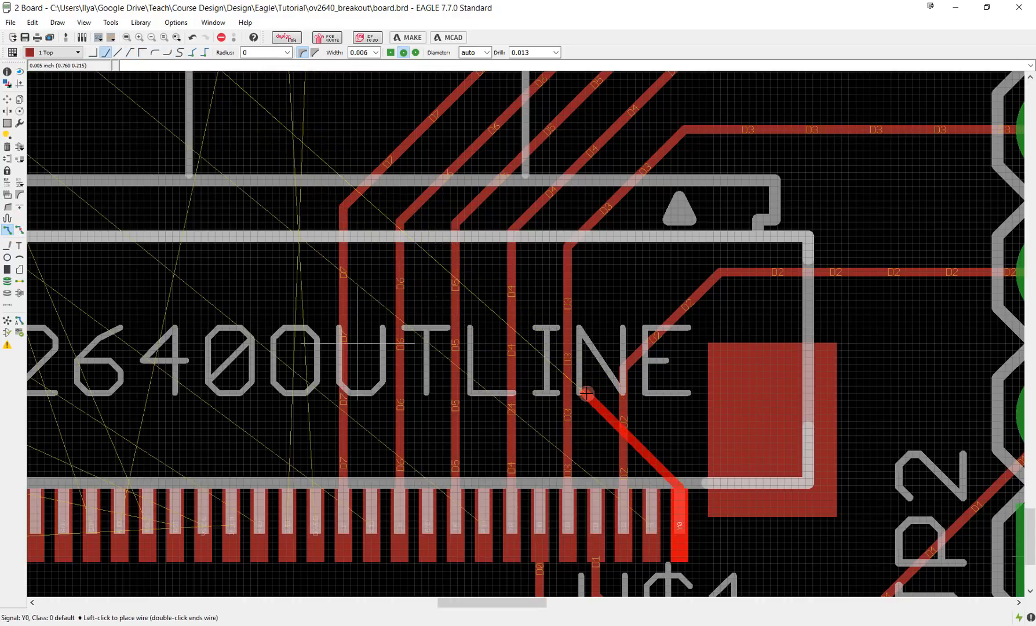
left_click(600, 394)
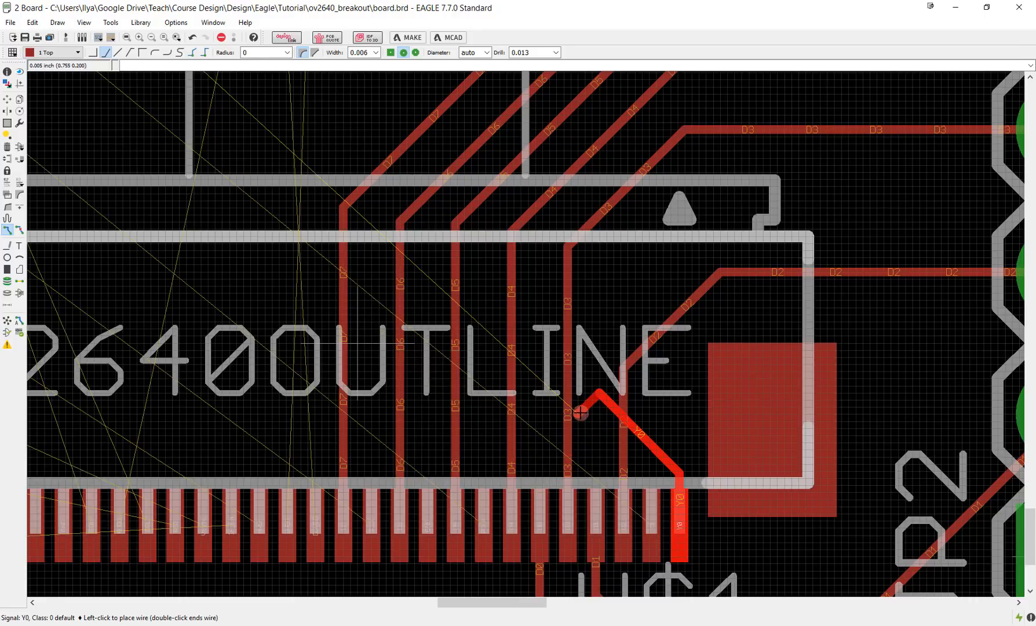
double_click(595, 398)
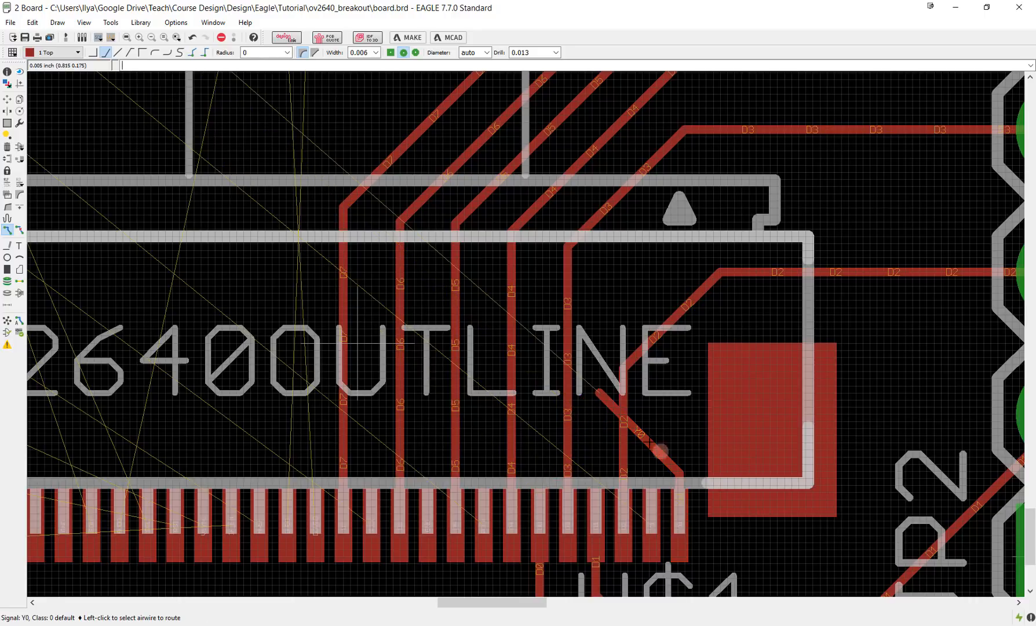
Run the design rule check with the loaded rules, examine the overlap error on the board, and close the error list
left_click(19, 333)
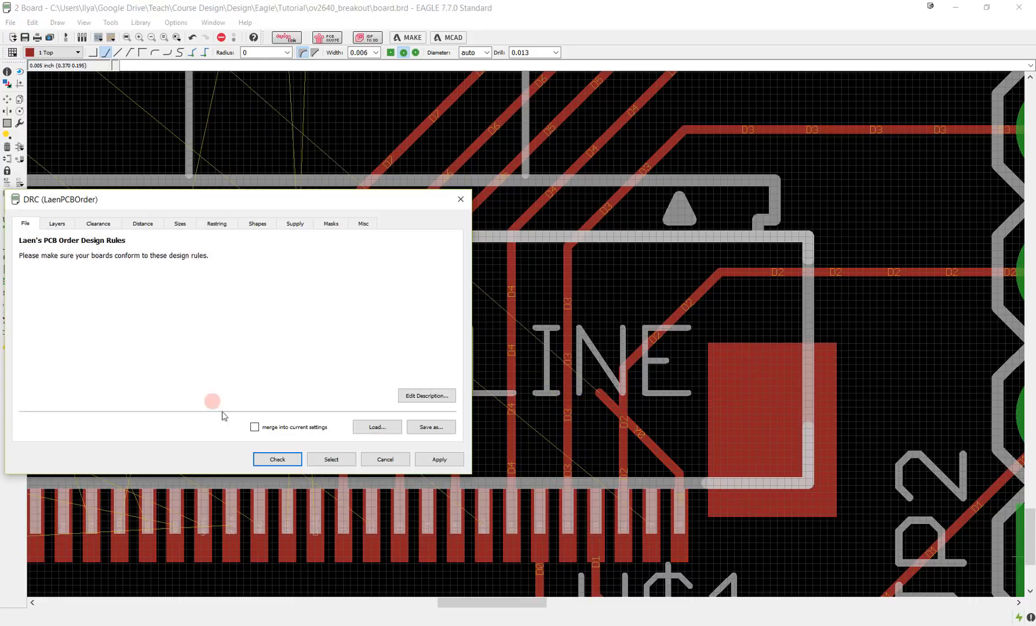
left_click(278, 459)
left_click(942, 510)
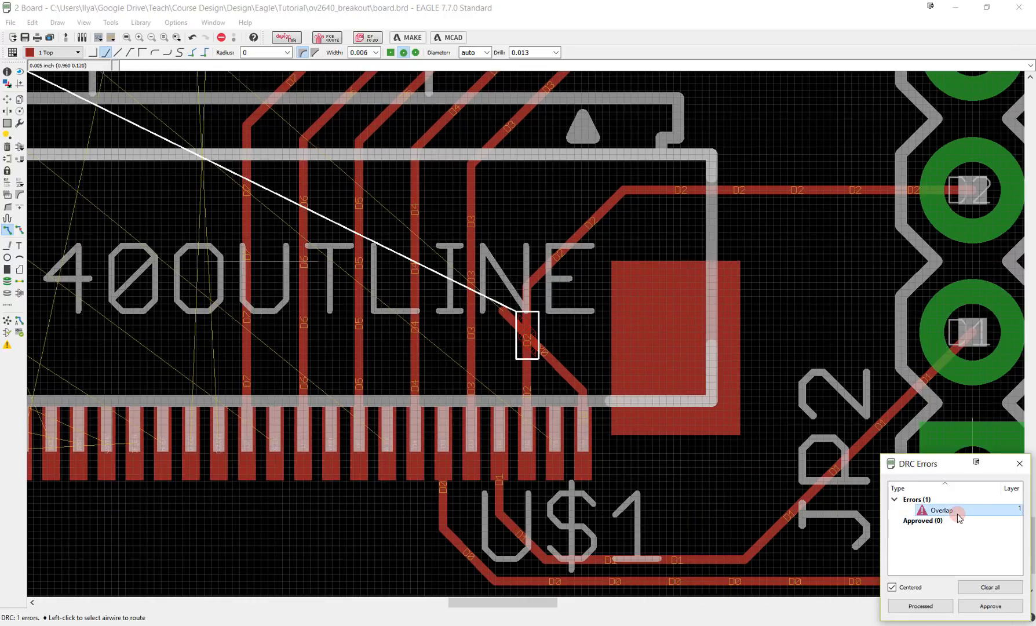
left_click(1019, 464)
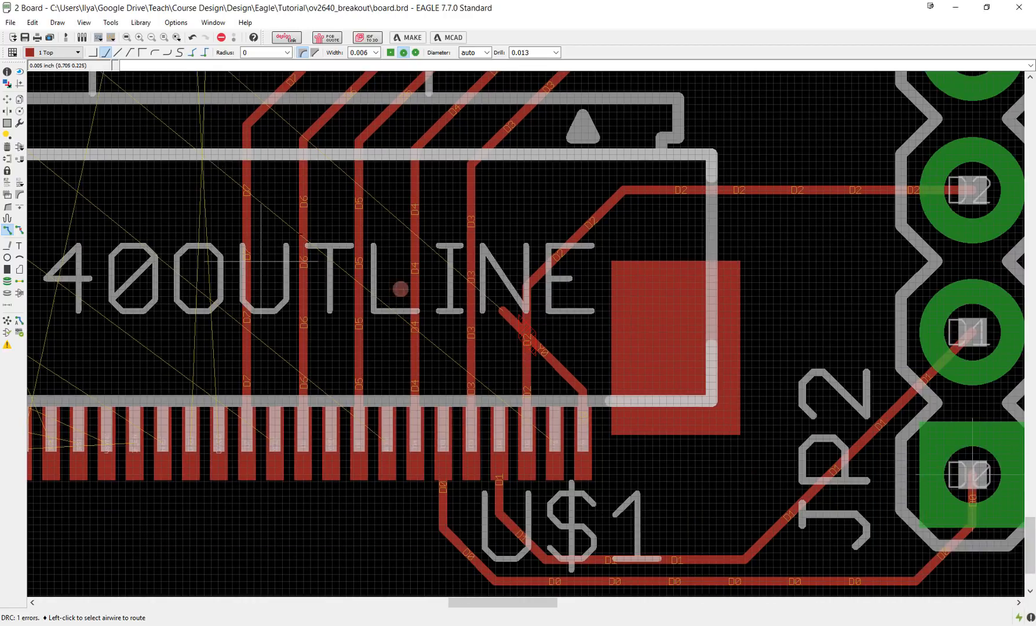
Rip up both segments of the Y0 trace that crosses D2, back to the connector's rightmost pad
left_click(19, 230)
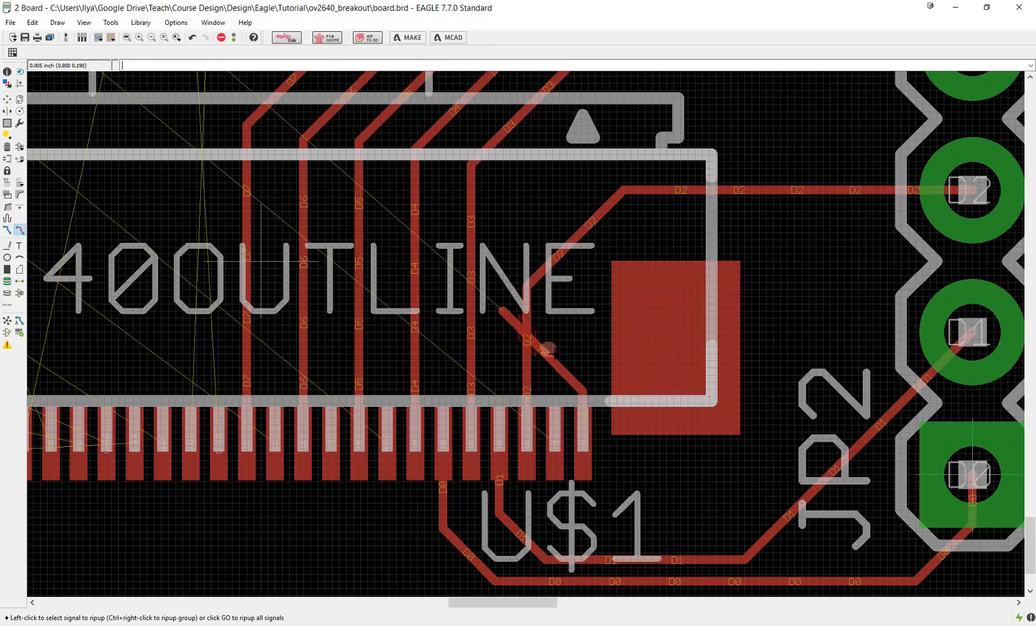
left_click(555, 362)
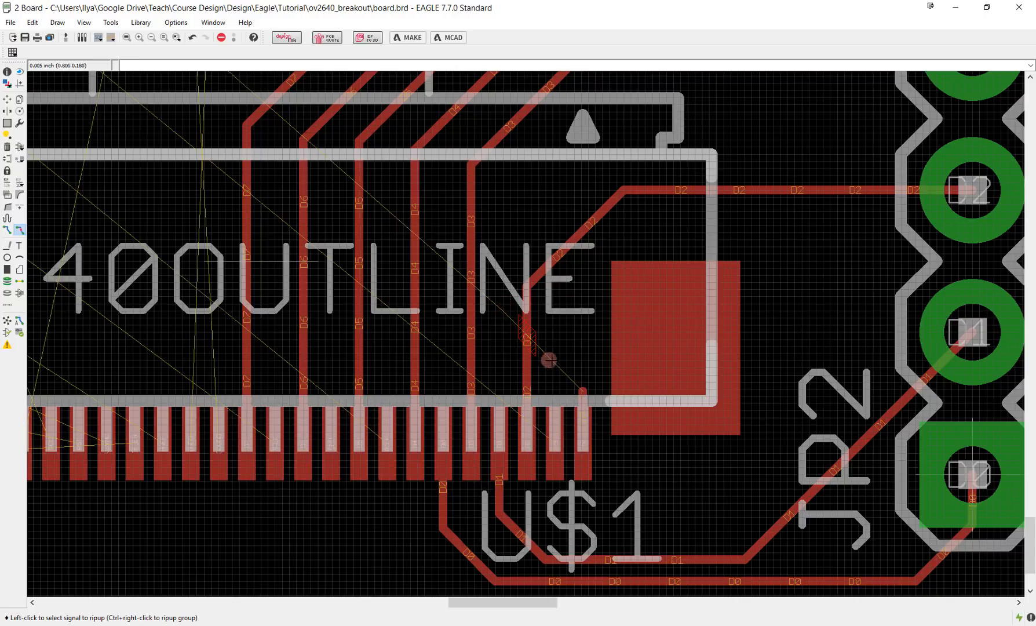
left_click(556, 363)
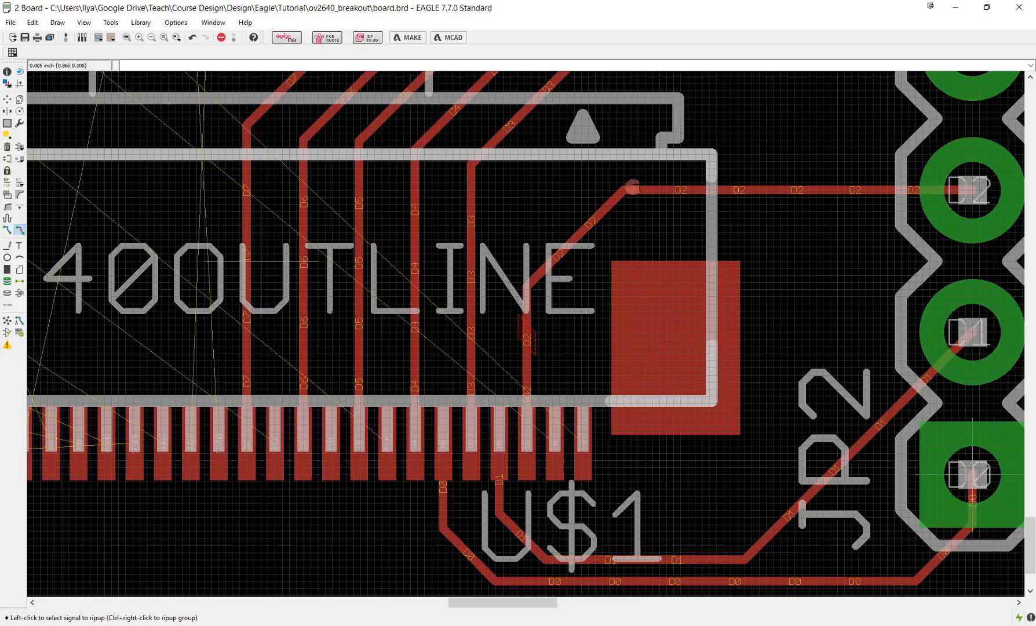
Run the design rule check on the board with the D0 to D7 traces routed
left_click(19, 332)
left_click(272, 459)
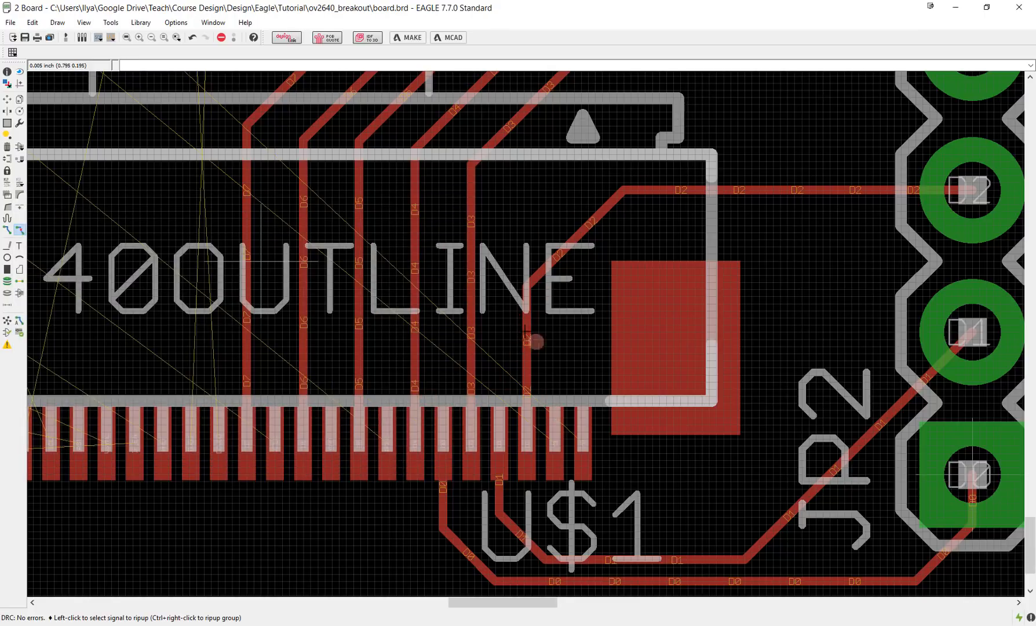
Try to route signal Y0 on the top layer around the end of header JP2, and rip up the partial trace
left_click(7, 230)
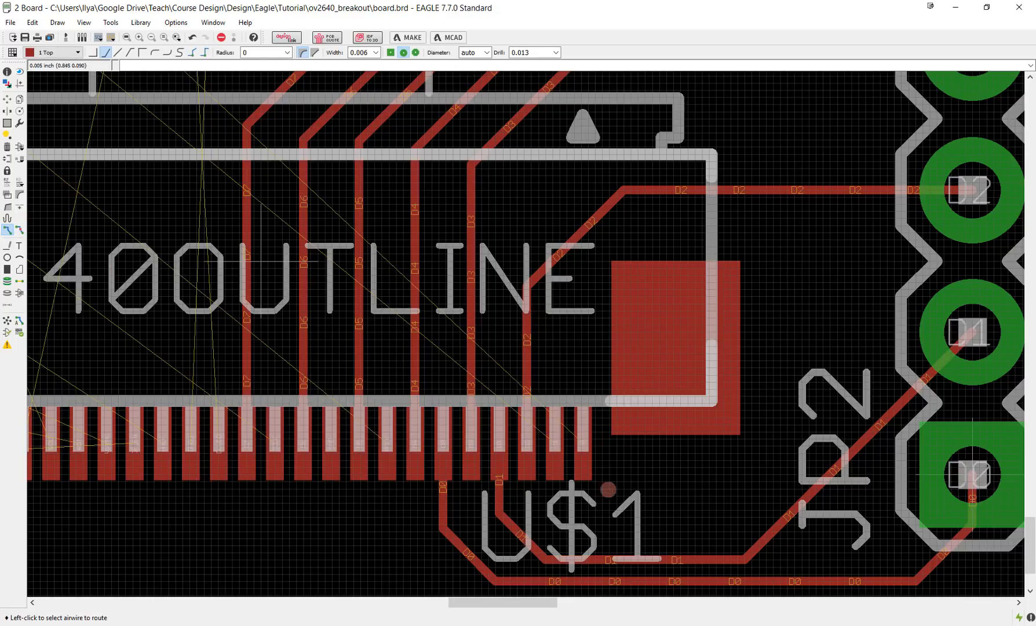
scroll(644, 466, "down", 3)
scroll(648, 462, "down", 2)
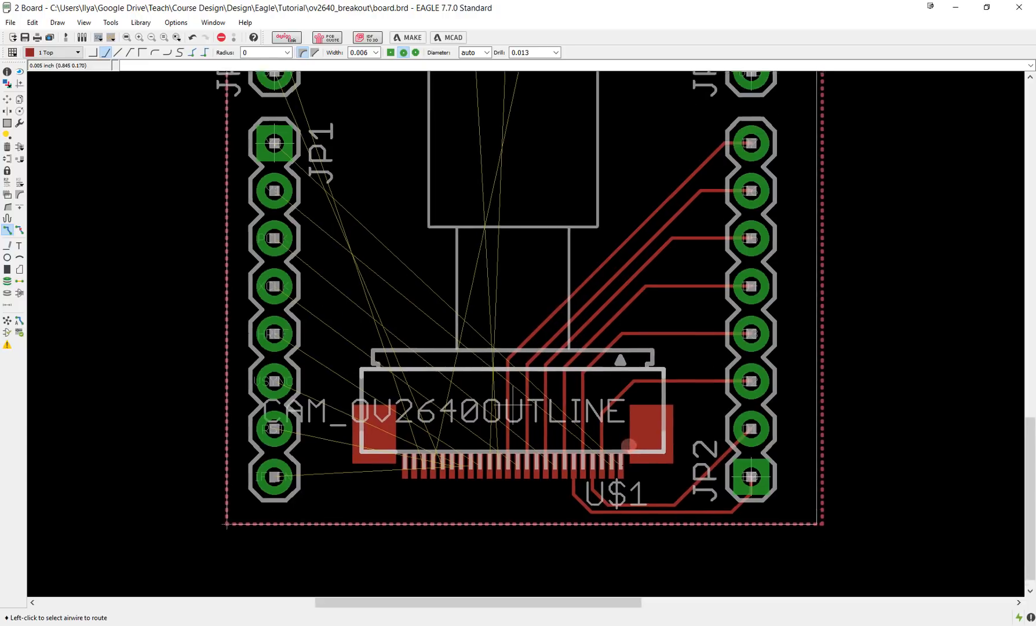
left_click(626, 429)
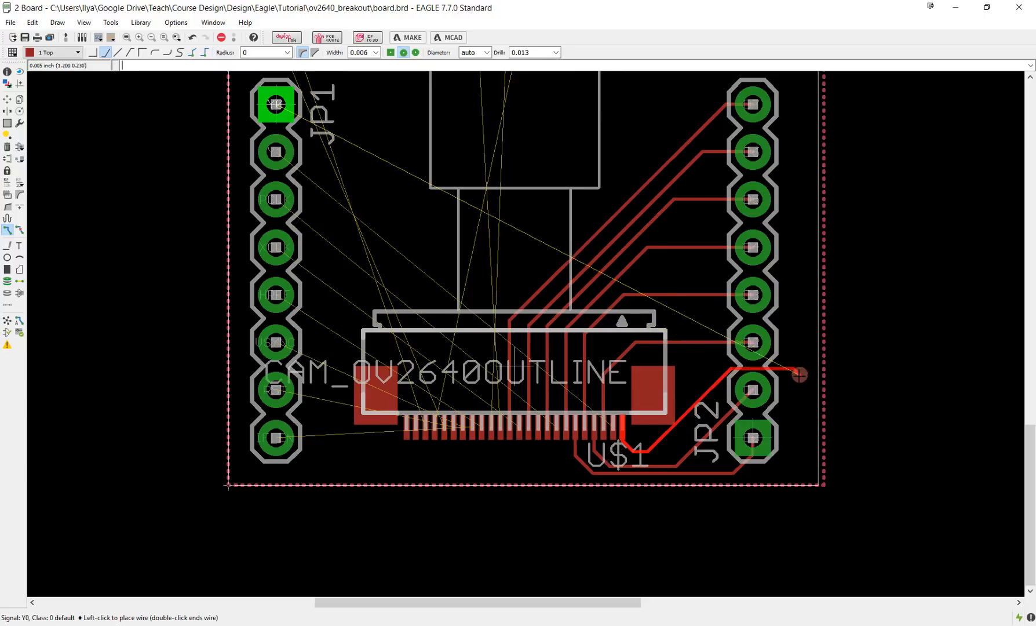
left_click(795, 393)
left_click(757, 479)
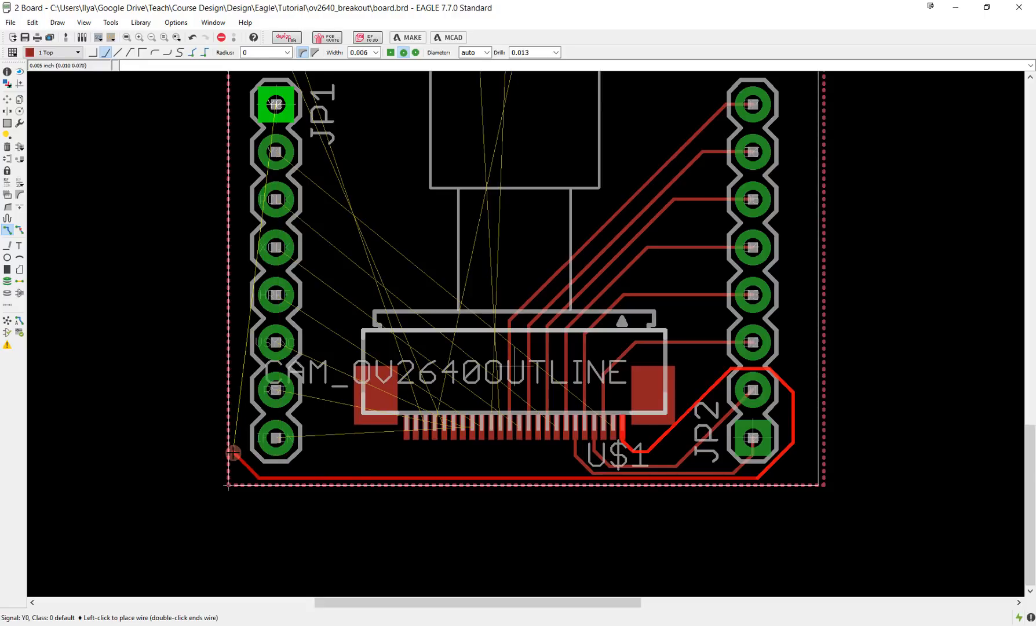
key("Escape")
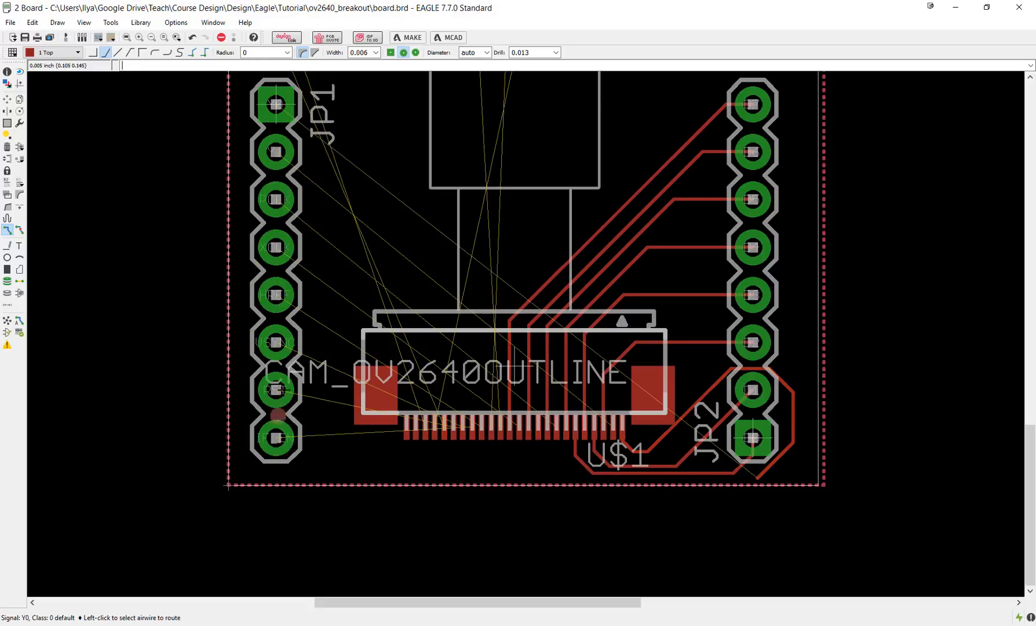
left_click(19, 230)
left_click(669, 438)
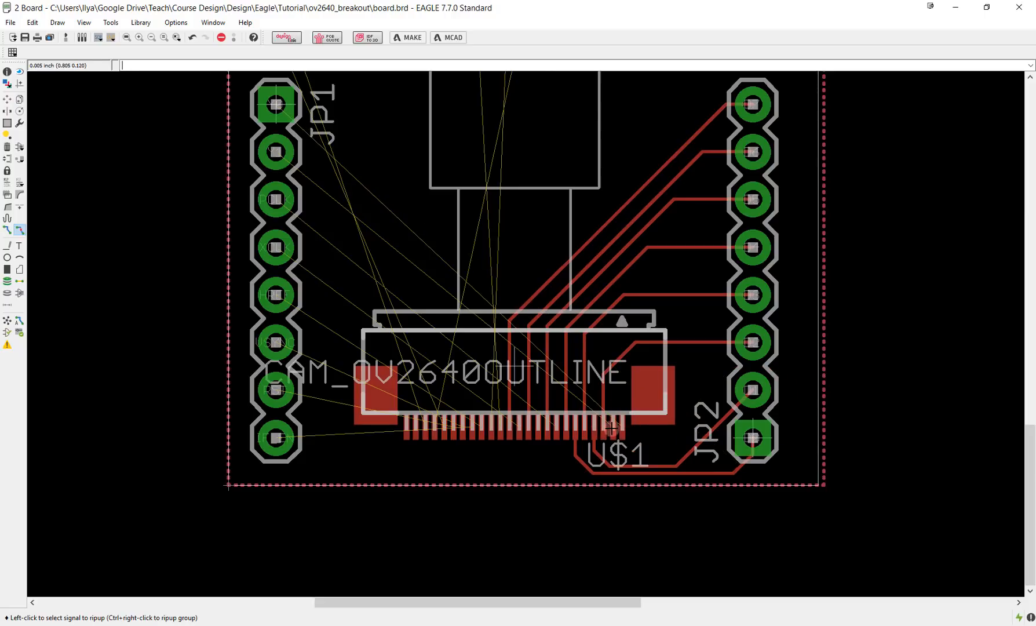
Route Y0 from the last camera connector pad with a short top-layer segment, and place a via to continue on layer 16 Bottom
scroll(622, 423, "up", 2)
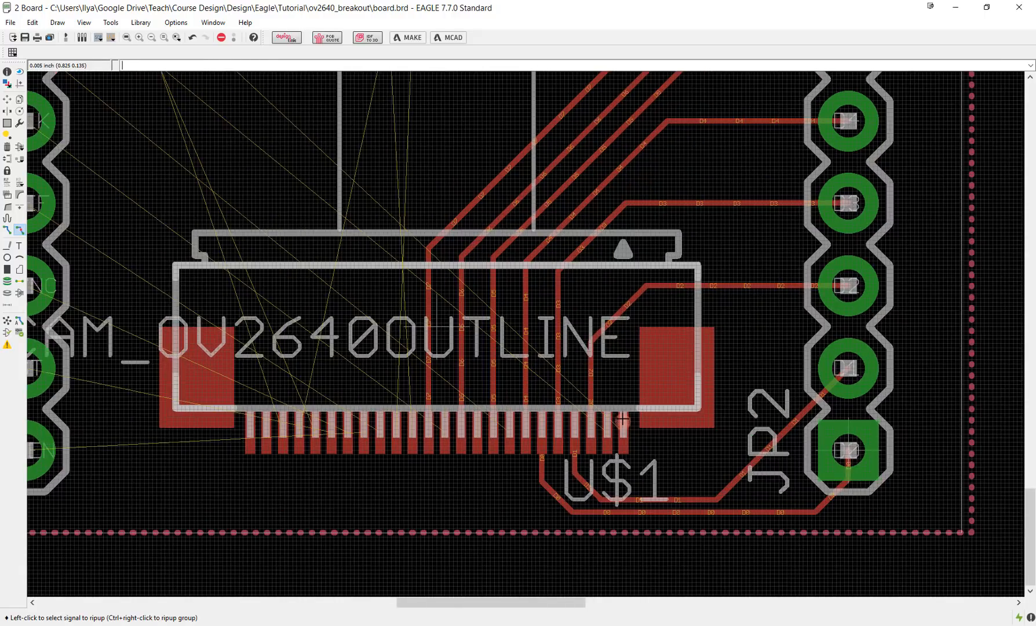
left_click(7, 231)
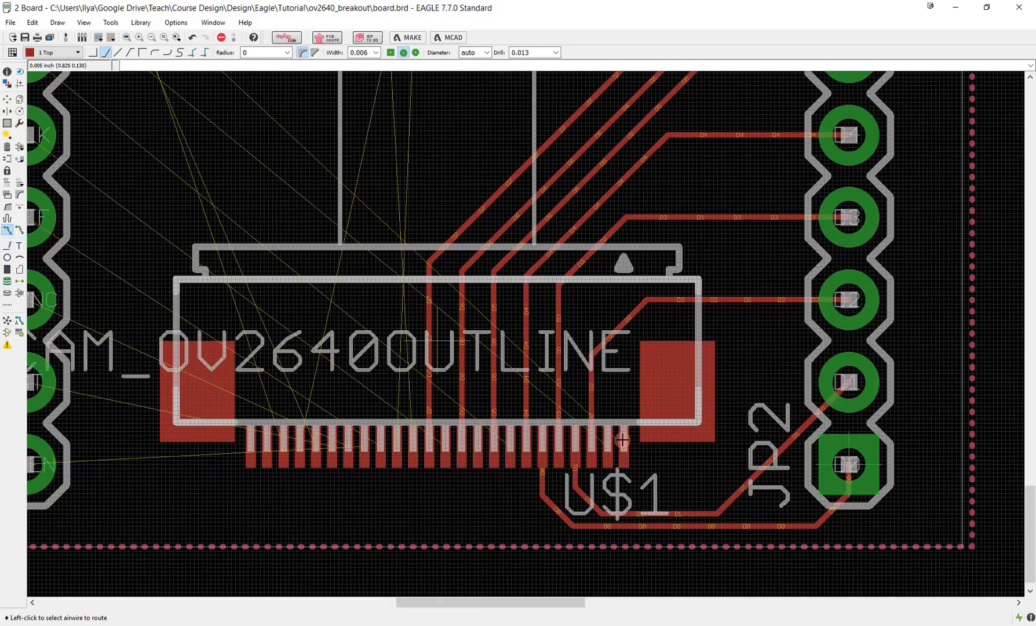
scroll(614, 396, "down", 3)
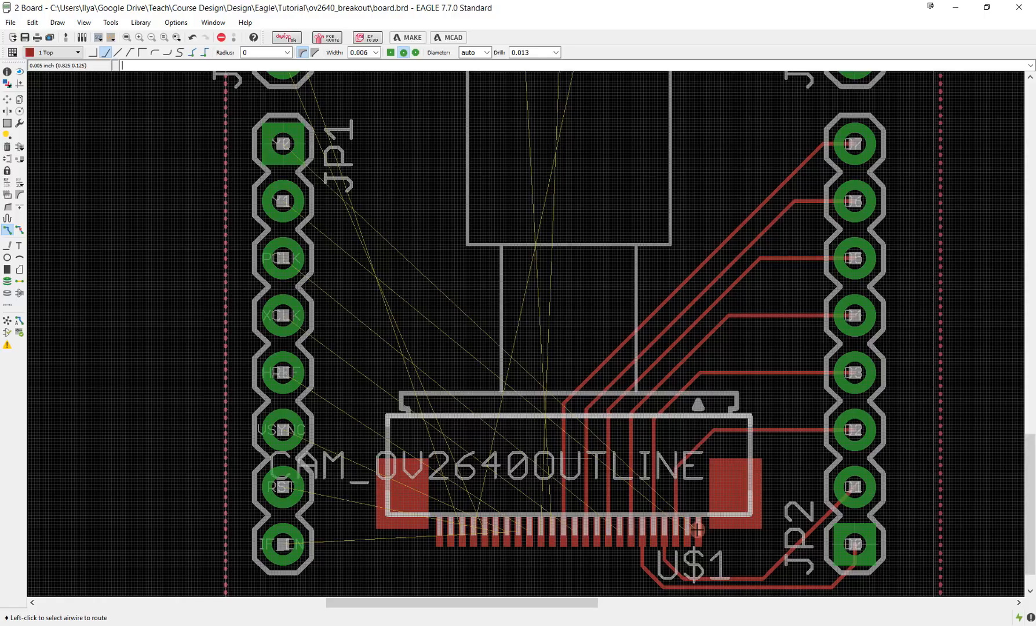
scroll(698, 529, "up", 4)
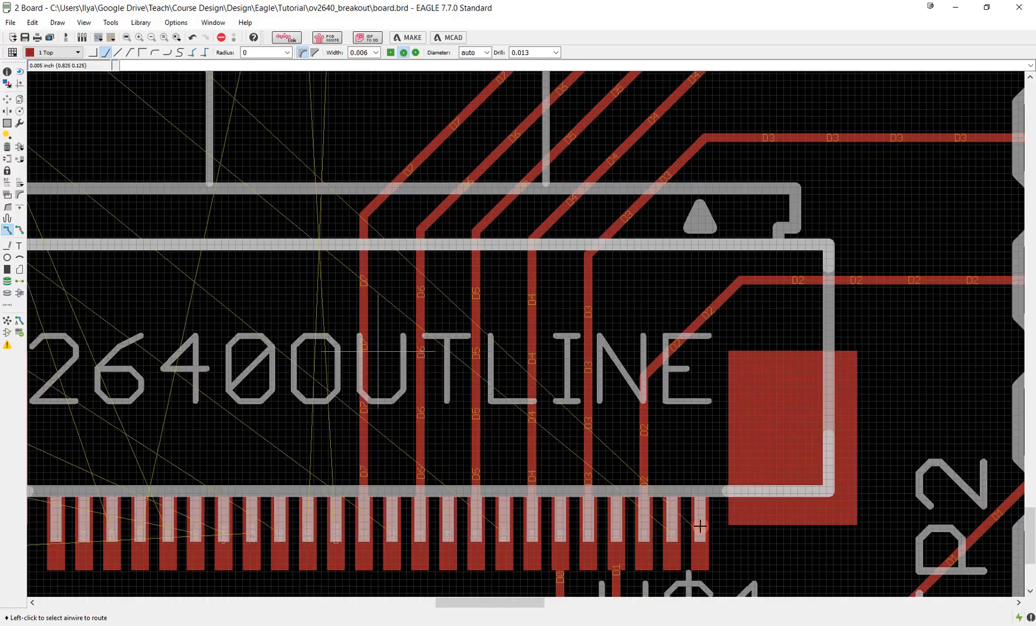
left_click(700, 526)
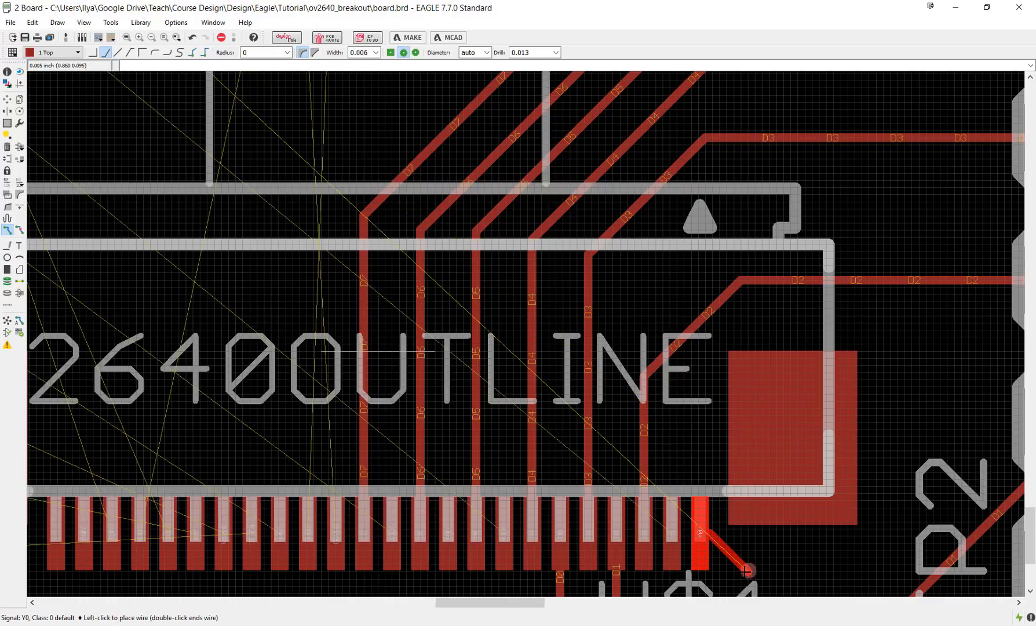
scroll(729, 572, "up", 3)
scroll(731, 572, "down", 3)
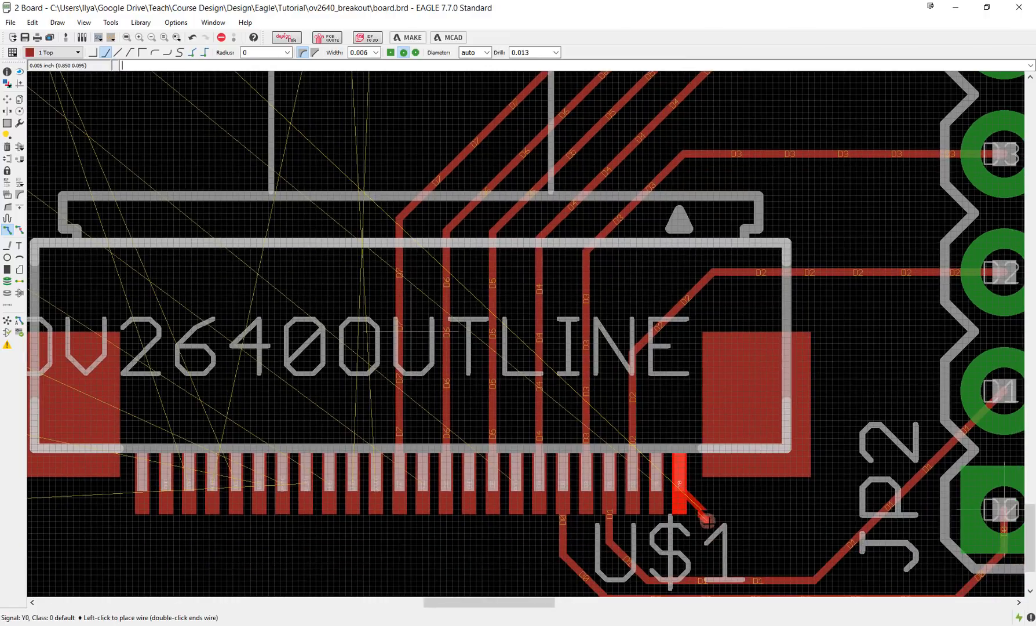
middle_click(719, 526)
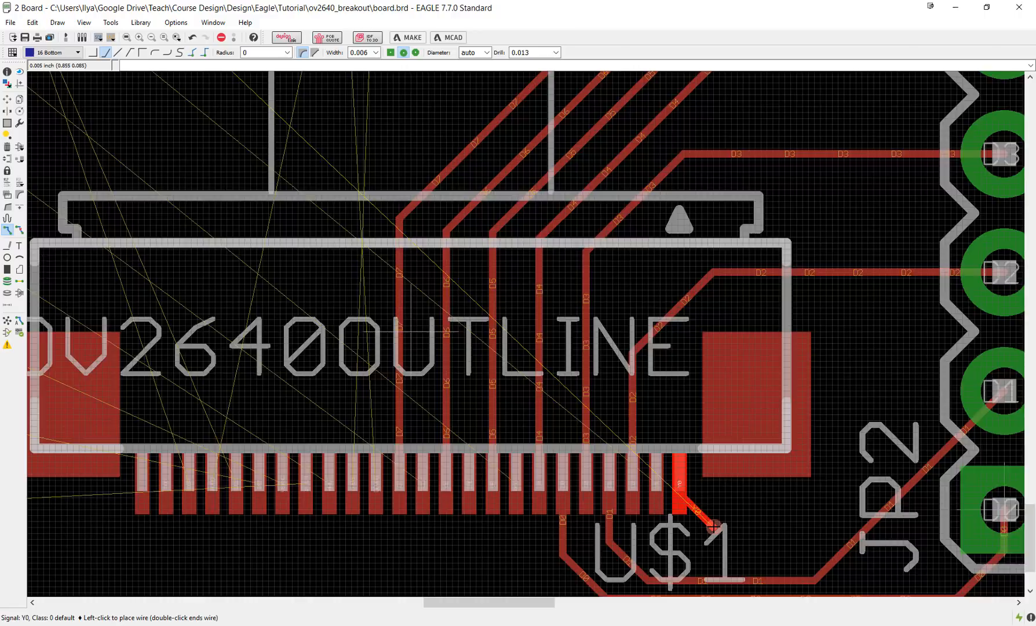
scroll(714, 525, "up", 2)
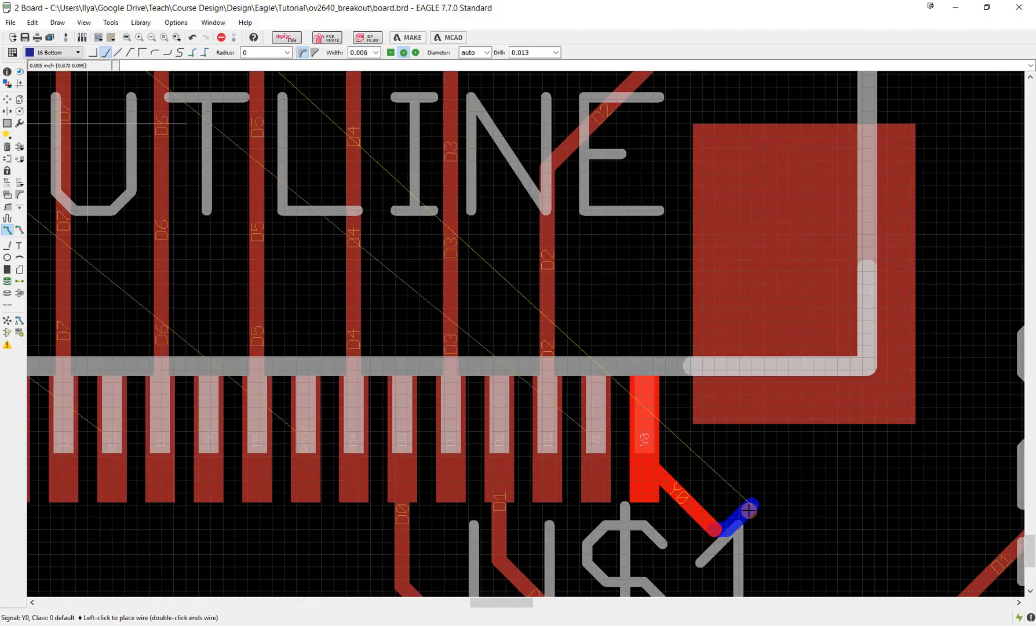
left_click(780, 514)
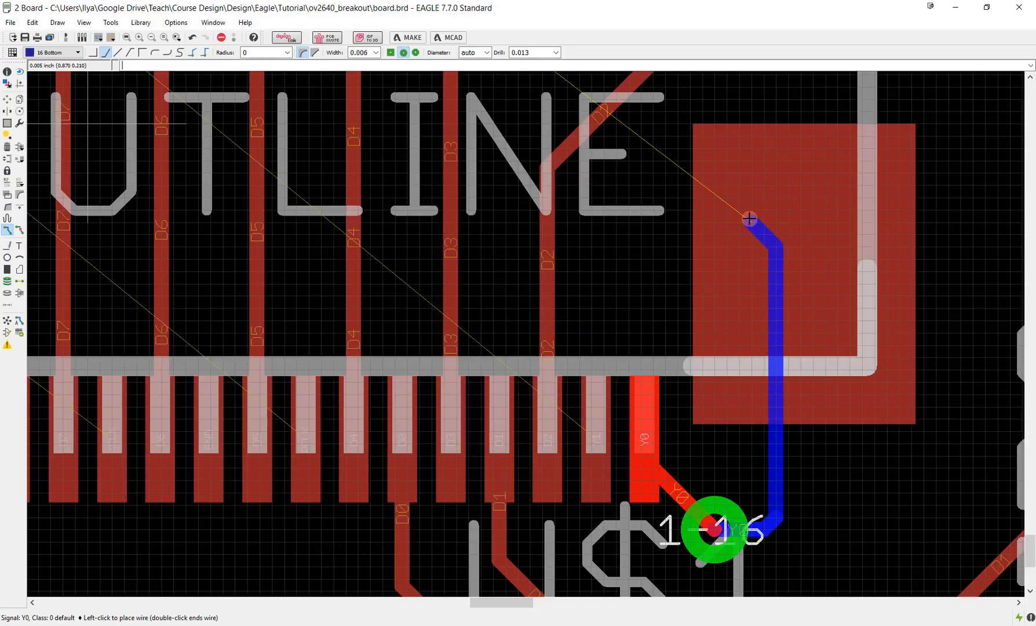
Continue Y0 on the bottom layer past the data traces, with a 45-degree diagonal and a horizontal run into JP1's square pad
scroll(749, 218, "down", 5)
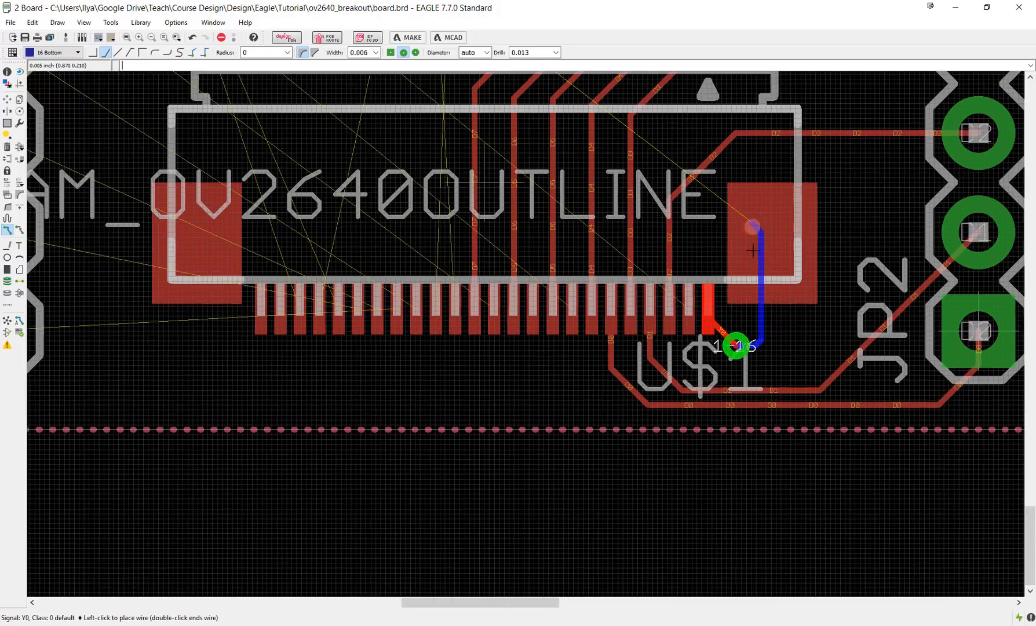
middle_click_drag(749, 225, 736, 477)
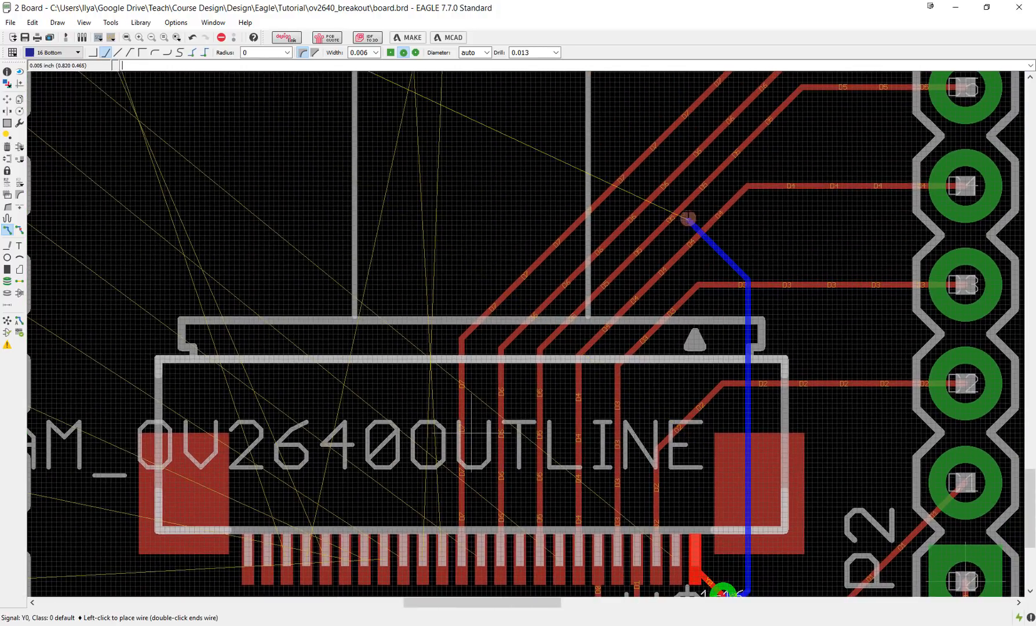
middle_click_drag(690, 203, 734, 458)
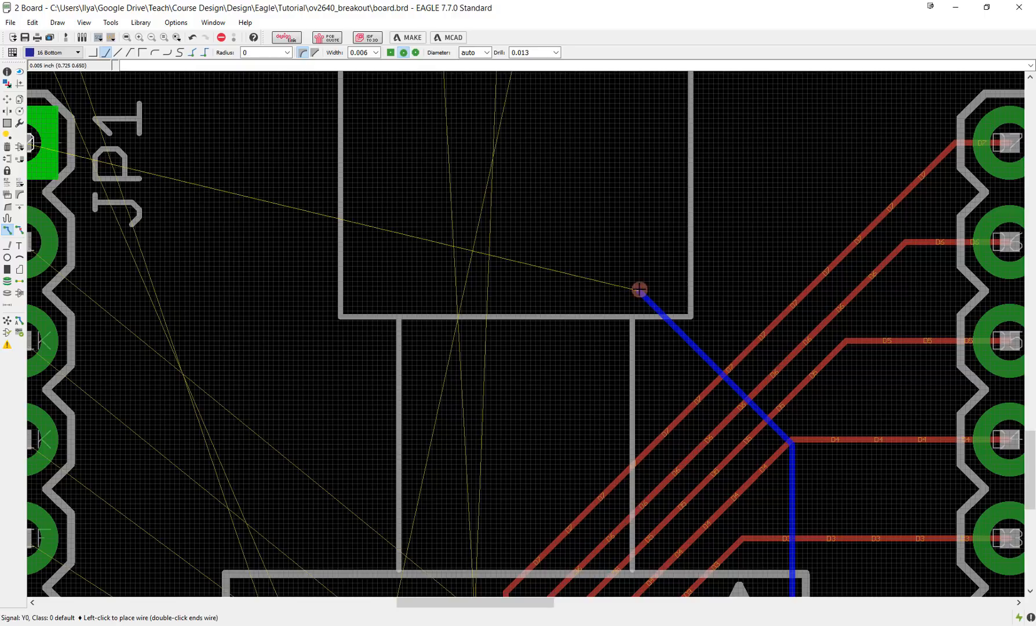
left_click(639, 290)
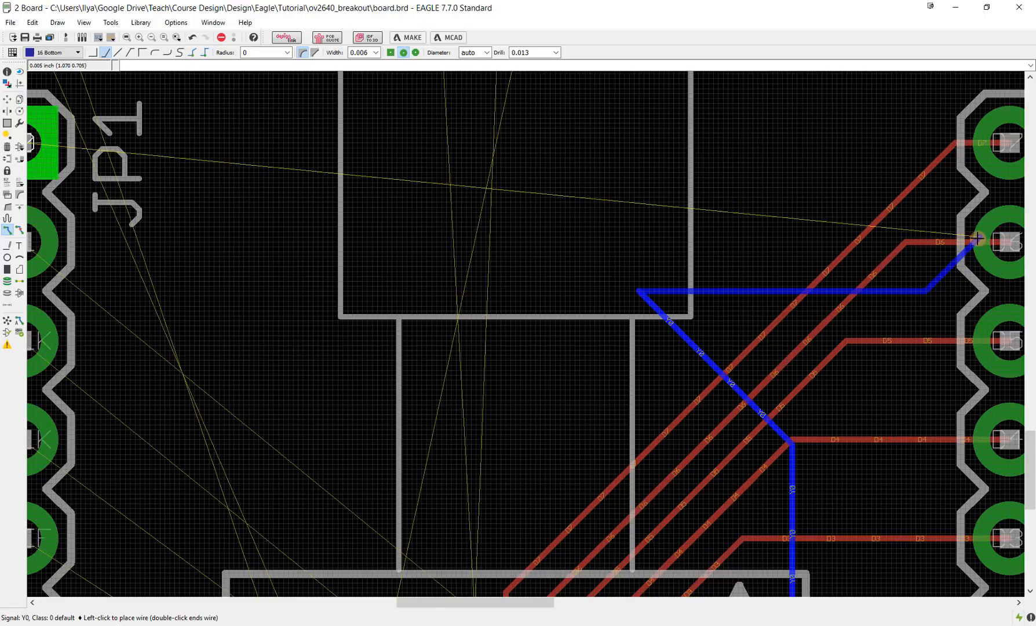
middle_click_drag(239, 183, 430, 235)
right_click(343, 229)
right_click(337, 229)
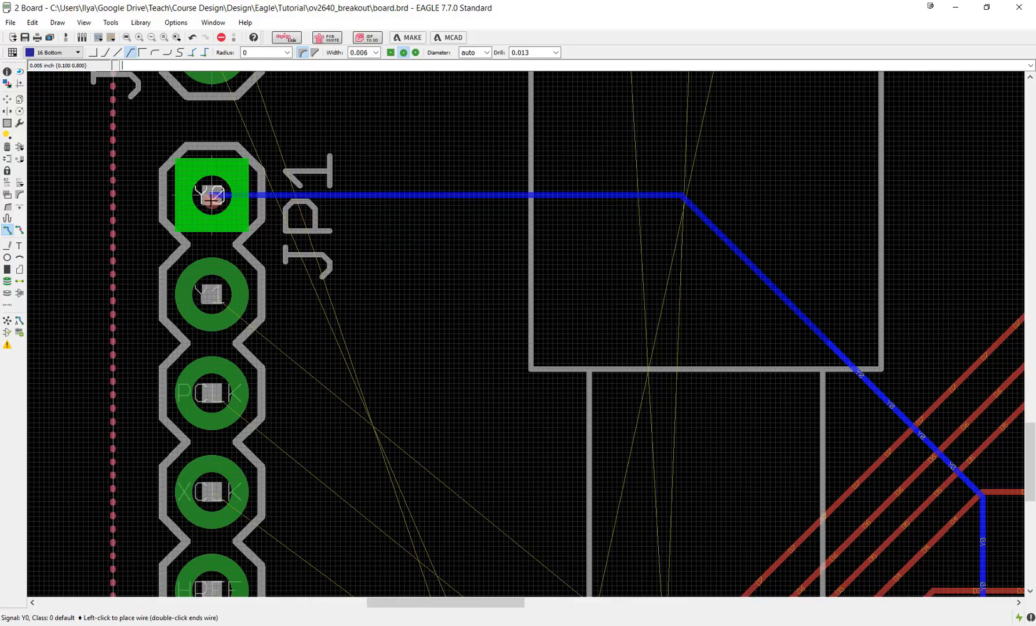
left_click(211, 195)
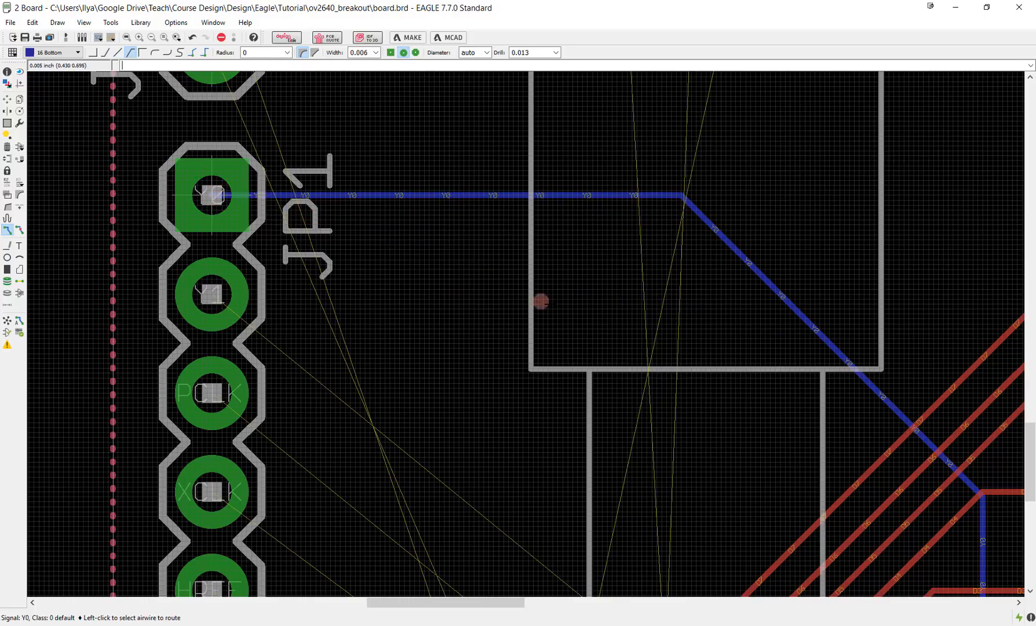
Route Y1 from its connector pad through a via to layer 16 Bottom, alongside the Y0 trace, into JP1's second pad
scroll(545, 303, "down", 3)
middle_click_drag(750, 425, 640, 298)
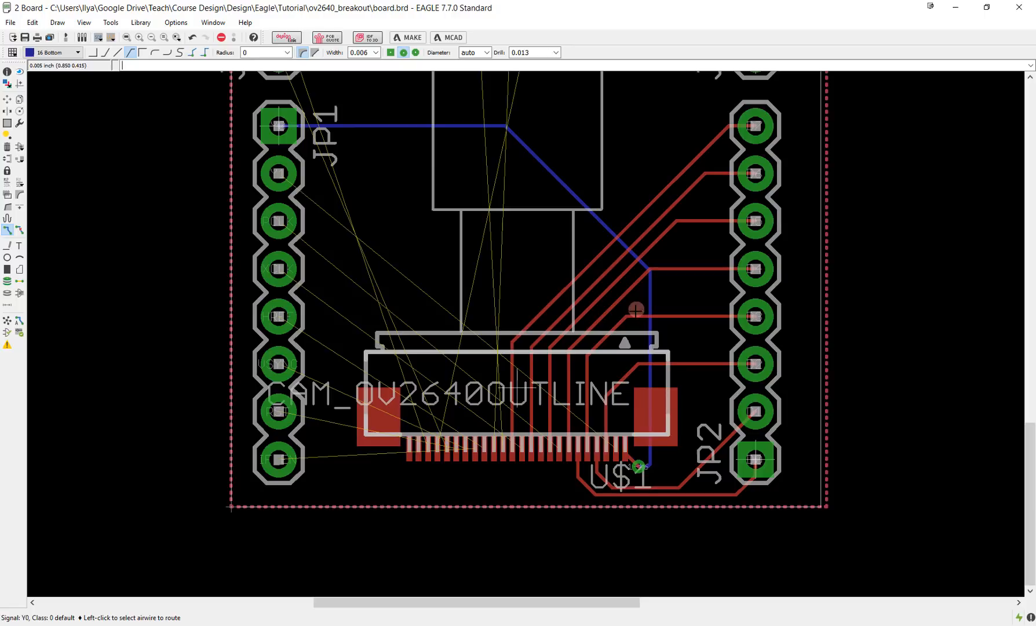
scroll(636, 427, "up", 3)
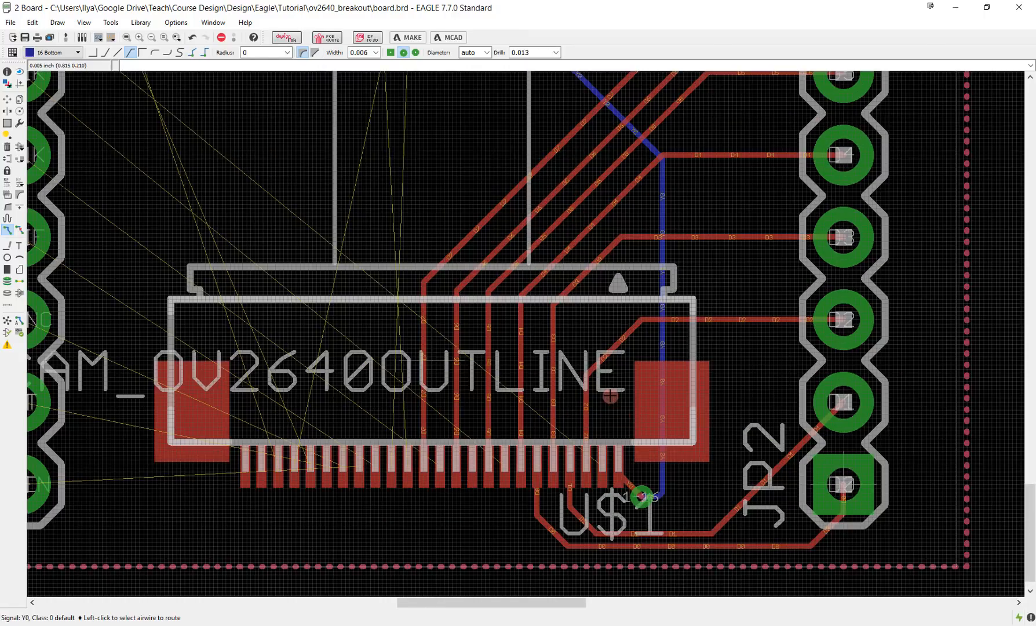
middle_click_drag(432, 360, 465, 393)
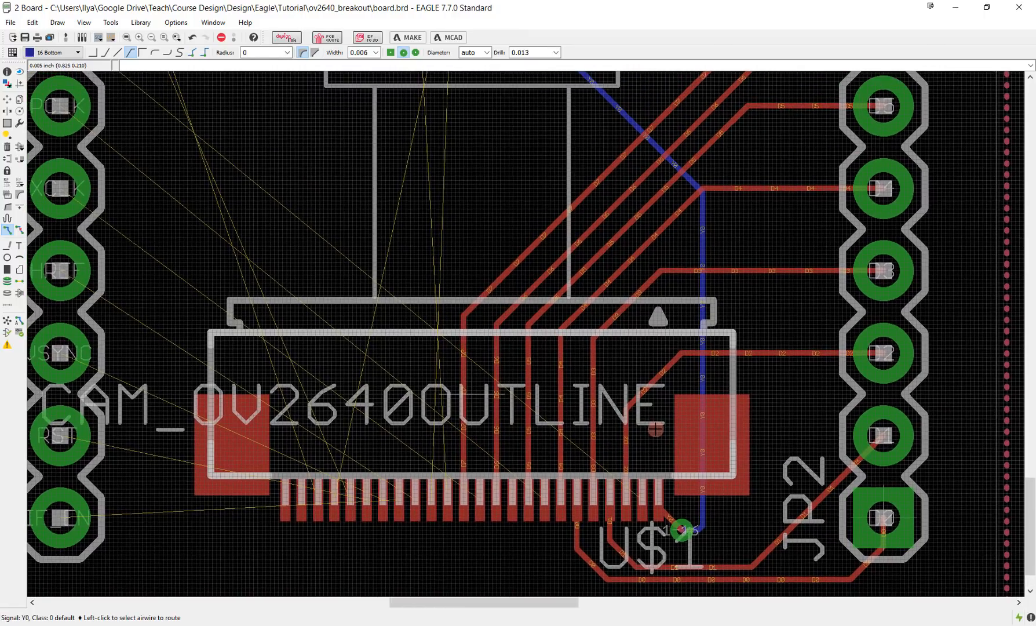
left_click(642, 497)
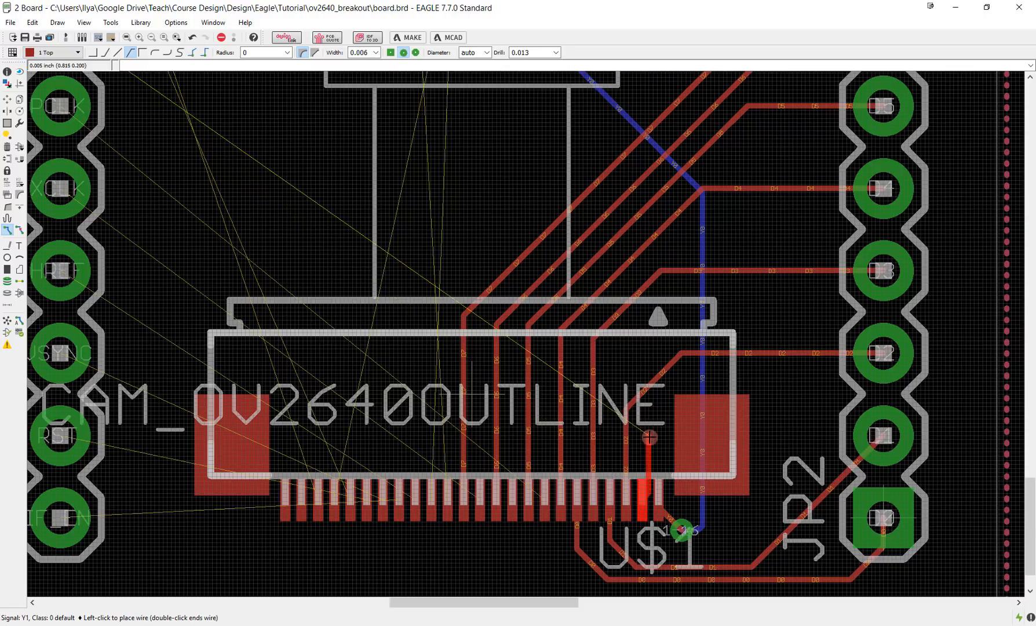
right_click(650, 436)
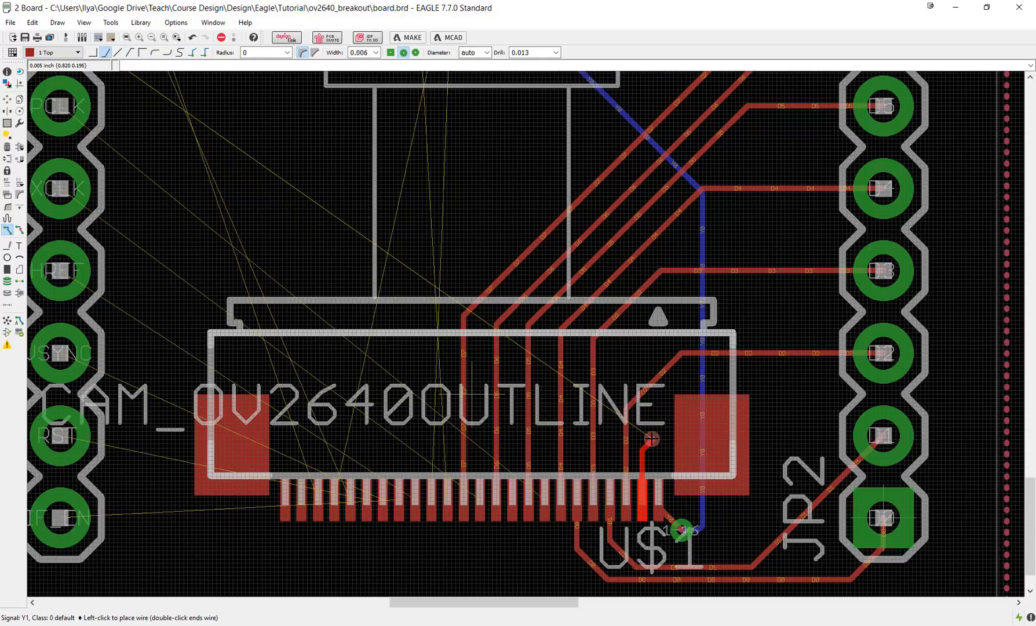
middle_click(653, 438)
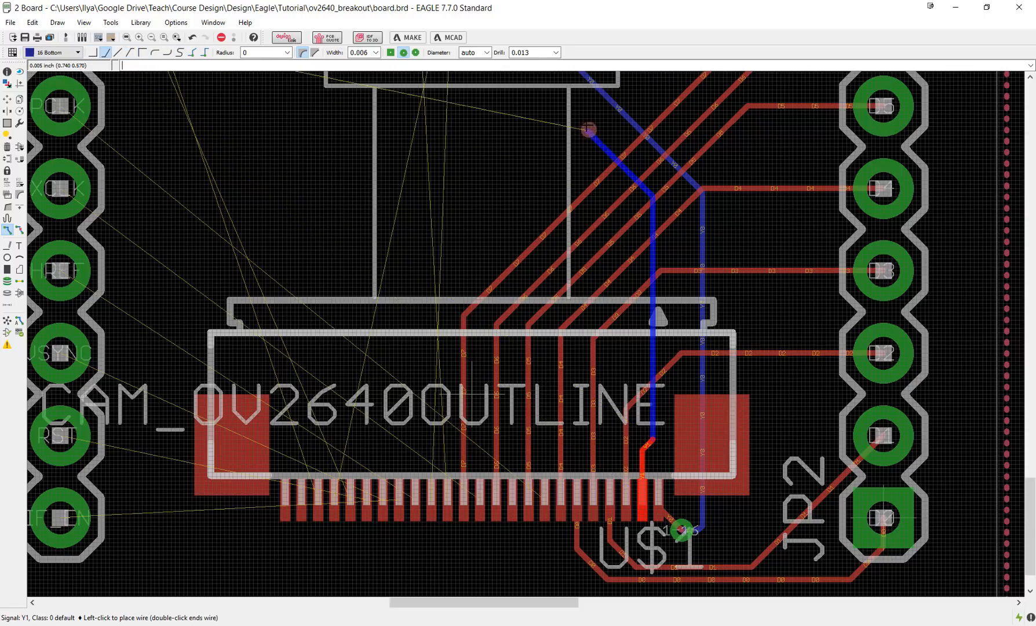
middle_click_drag(589, 124, 646, 344)
left_click(501, 180)
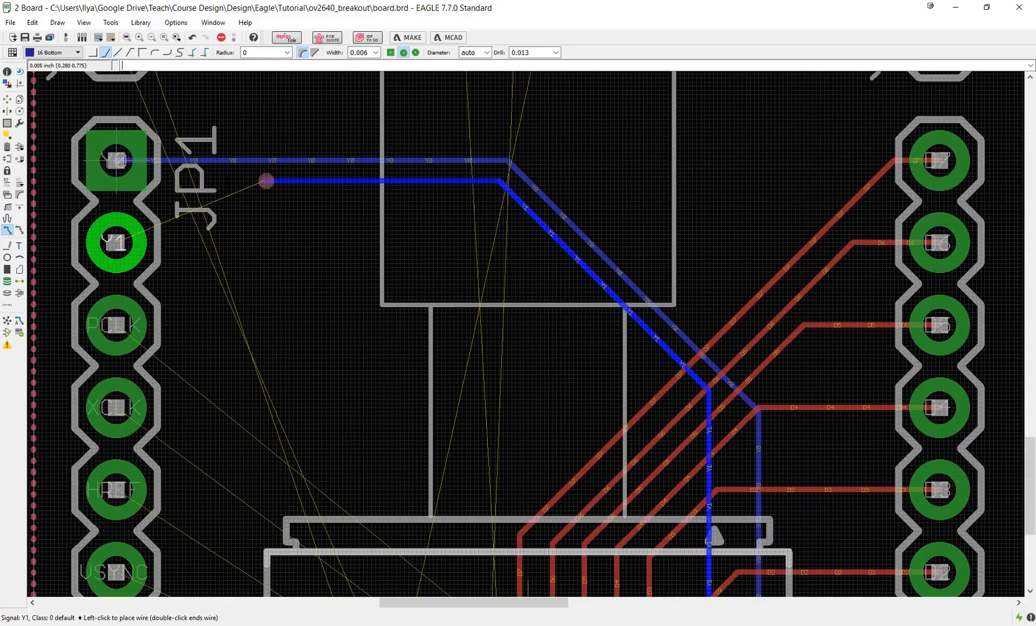
left_click(119, 242)
Run the design rule check on the board with the Y0 and Y1 traces and their vias
middle_click_drag(568, 455, 542, 141)
scroll(668, 336, "up", 1)
scroll(675, 339, "up", 1)
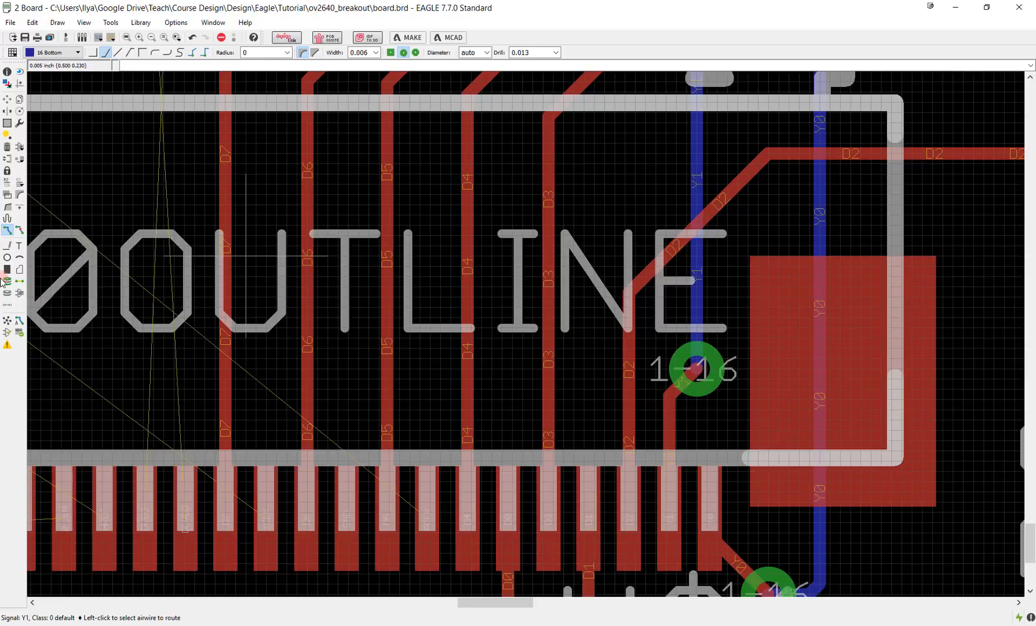
left_click(19, 332)
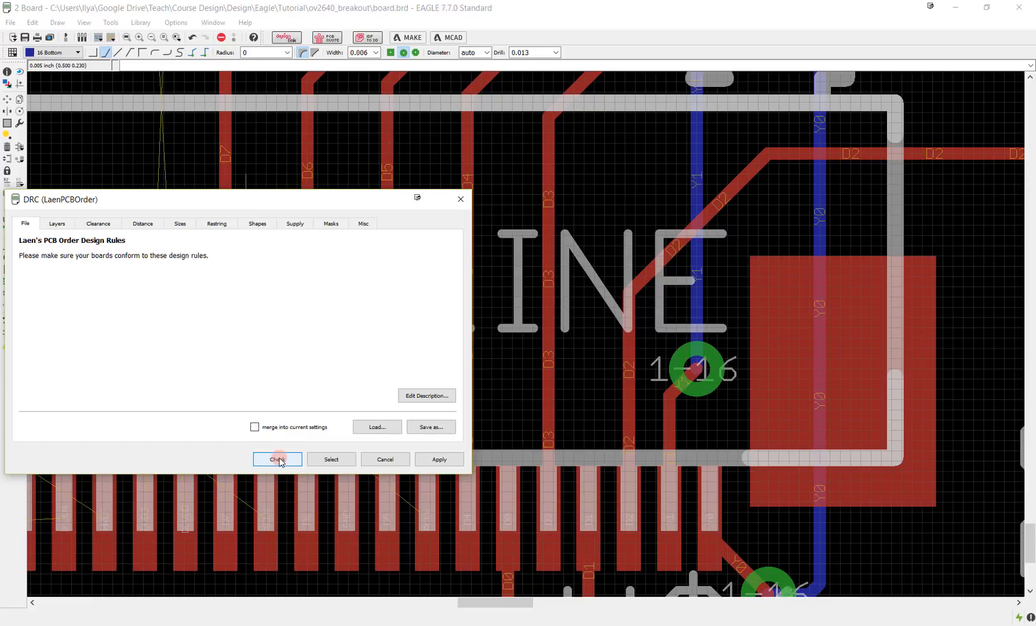
left_click(278, 460)
Route IF_EN on the top layer from JP1's last pad along the board's lower edge up to its camera connector pad
scroll(710, 401, "down", 1)
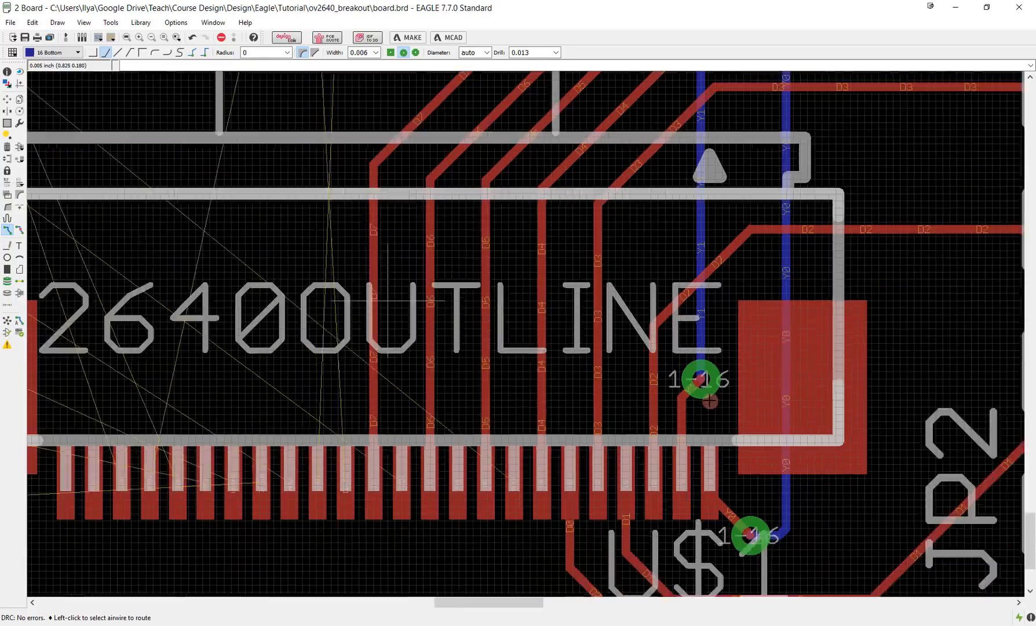
scroll(710, 401, "down", 3)
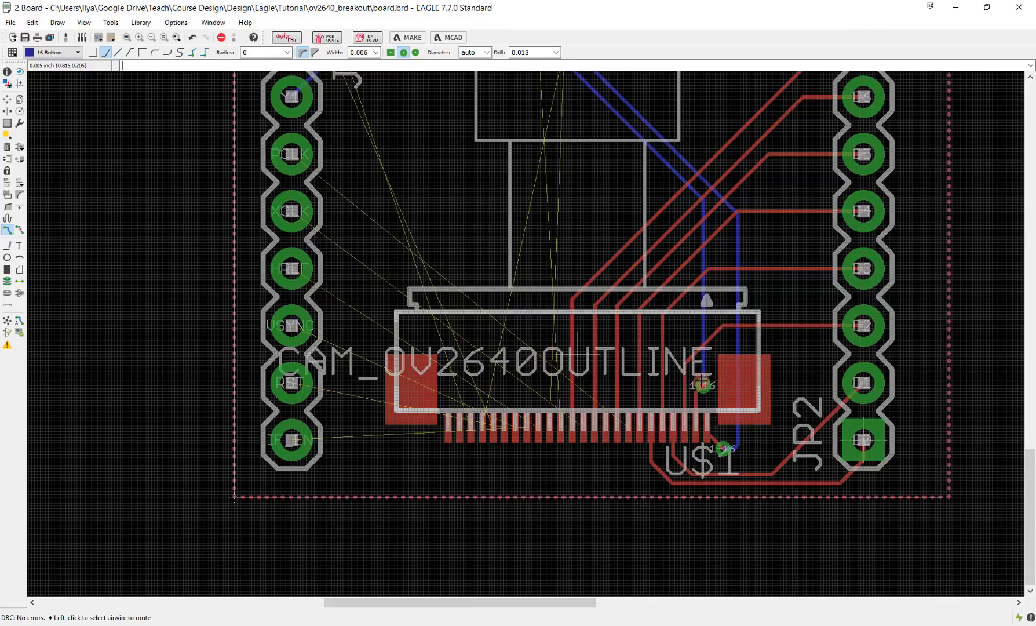
middle_click_drag(499, 366, 618, 361)
left_click(409, 435)
middle_click(488, 475)
right_click(488, 475)
right_click(488, 475)
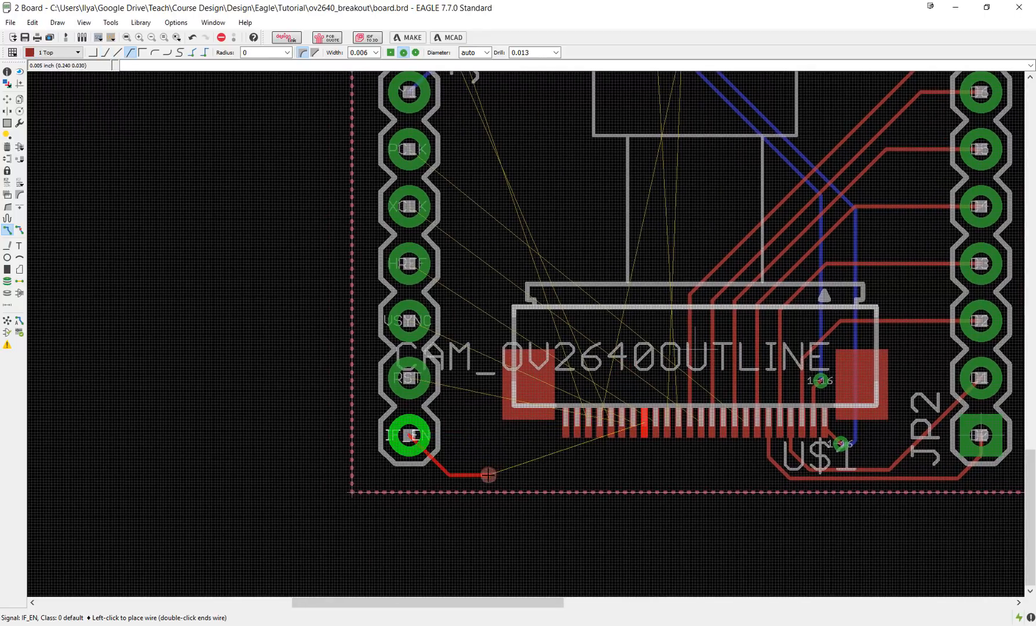
left_click(631, 479)
left_click(645, 423)
Route RST on the top layer from its JP1 pad to its connector pad, running just inside the IF_EN trace
left_click(410, 379)
left_click(615, 465)
left_click(622, 425)
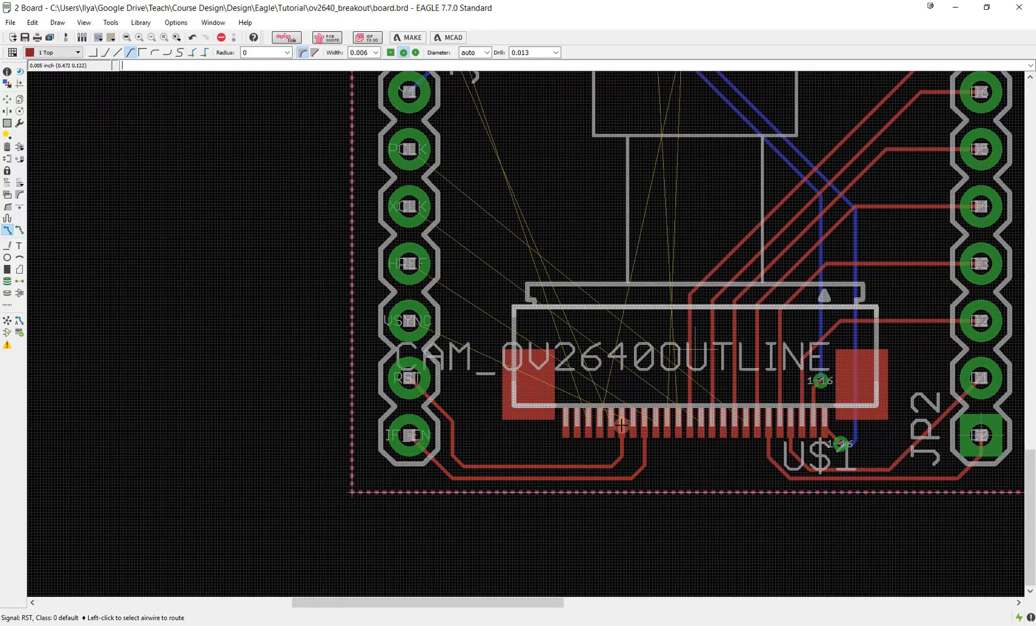
Route VSYNC on the top layer from its JP1 pad horizontally, then diagonally and straight down into its camera connector pad
scroll(652, 462, "up", 3)
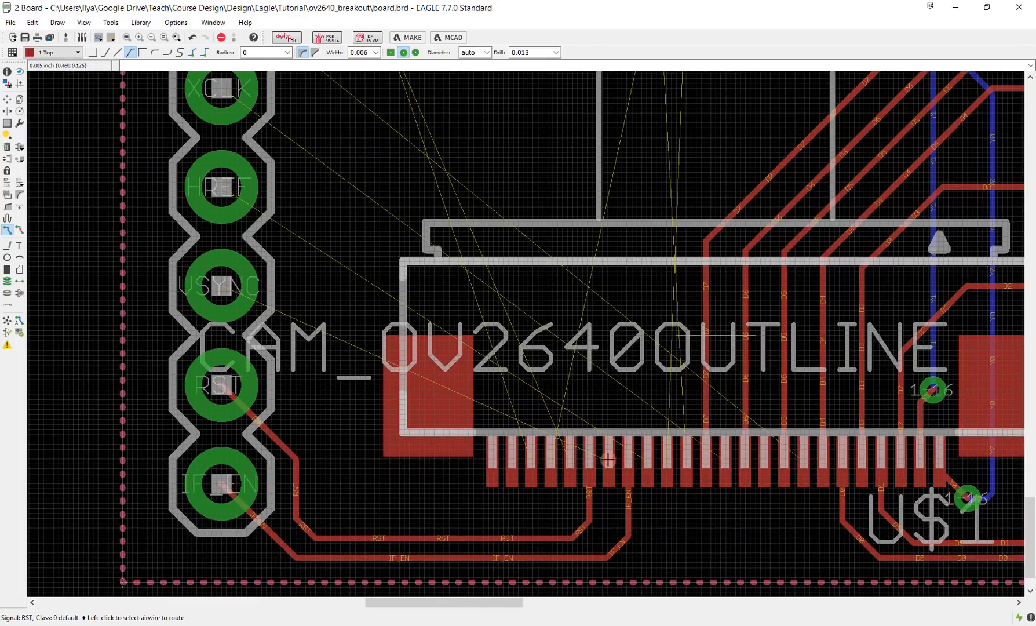
middle_click_drag(749, 424, 722, 460)
left_click(350, 382)
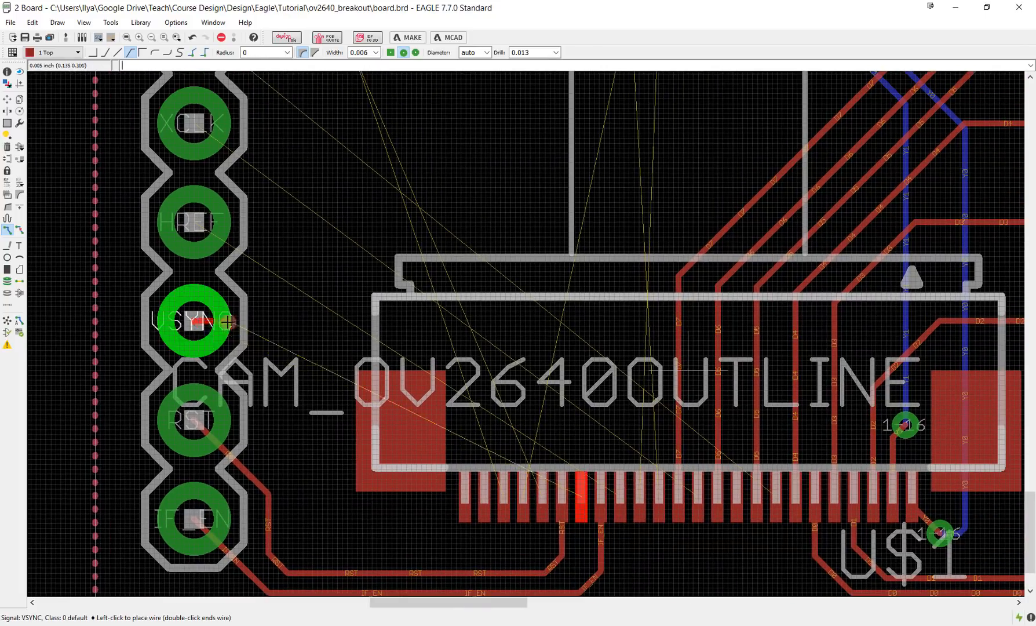
left_click(502, 312)
left_click(582, 492)
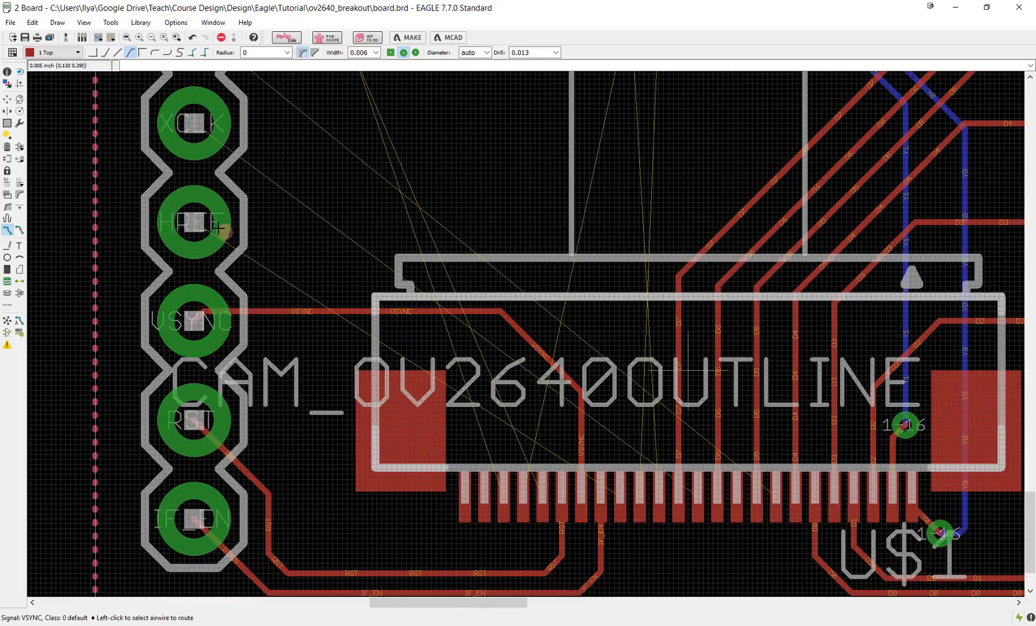
Route HREF on the top layer from its JP1 pad to its connector pad, running above the VSYNC trace
left_click(348, 319)
left_click(551, 227)
left_click(620, 497)
Route XCLK from its connector pad up between D7 and D6, through a via to layer 16 Bottom, into its JP1 pad
middle_click_drag(284, 174, 267, 226)
left_click(250, 226)
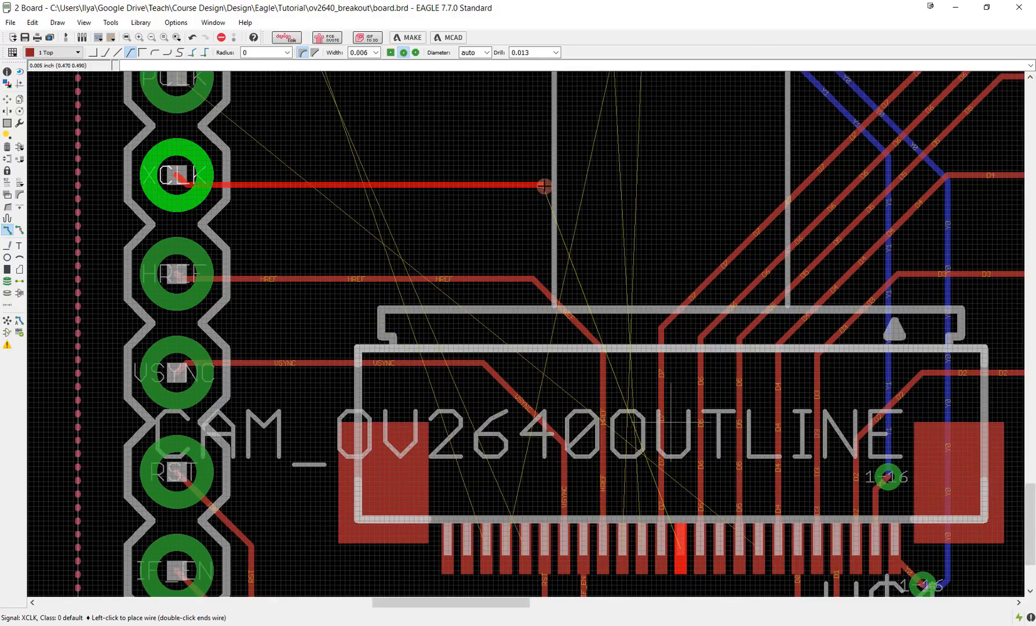
key("Escape")
left_click(681, 542)
middle_click(681, 362)
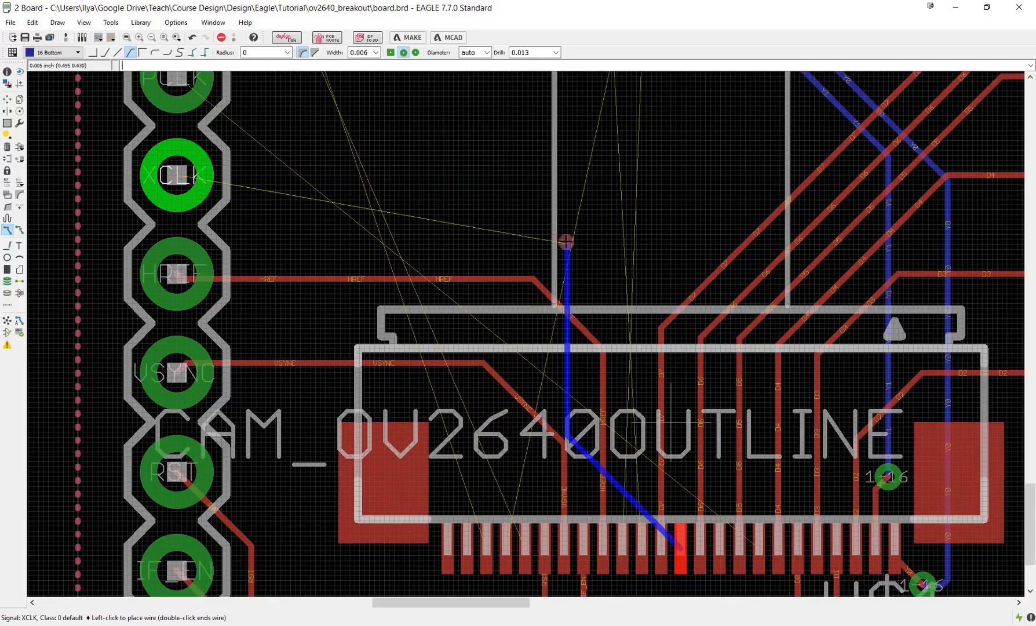
middle_click(684, 318)
left_click(681, 372)
middle_click(681, 373)
left_click(177, 175)
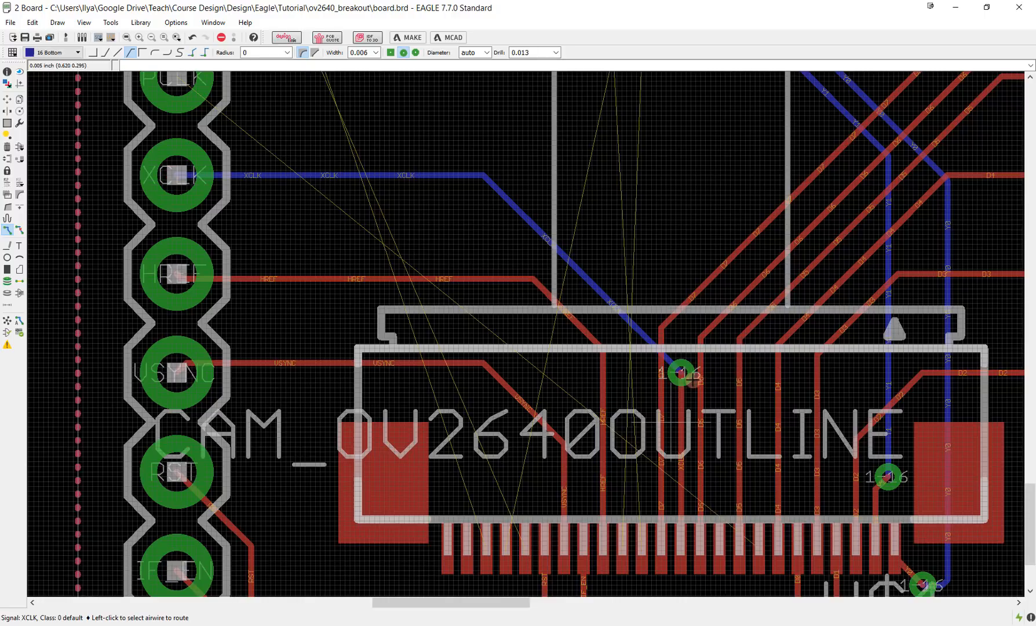
Run the design rule check and examine the clearance around the XCLK via between the D7 and D6 traces
scroll(685, 376, "up", 5)
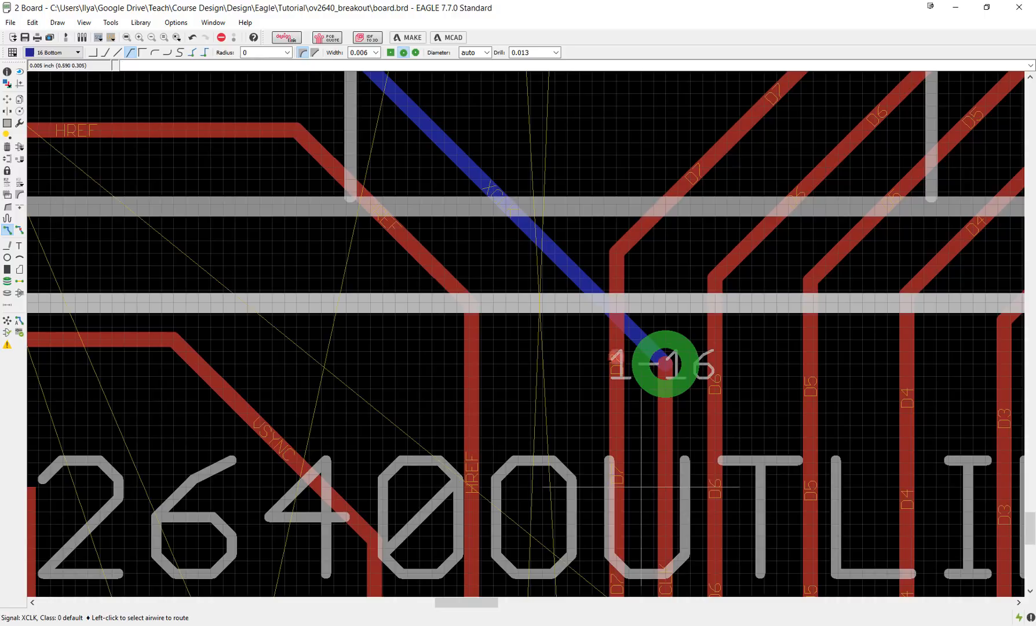
left_click(19, 332)
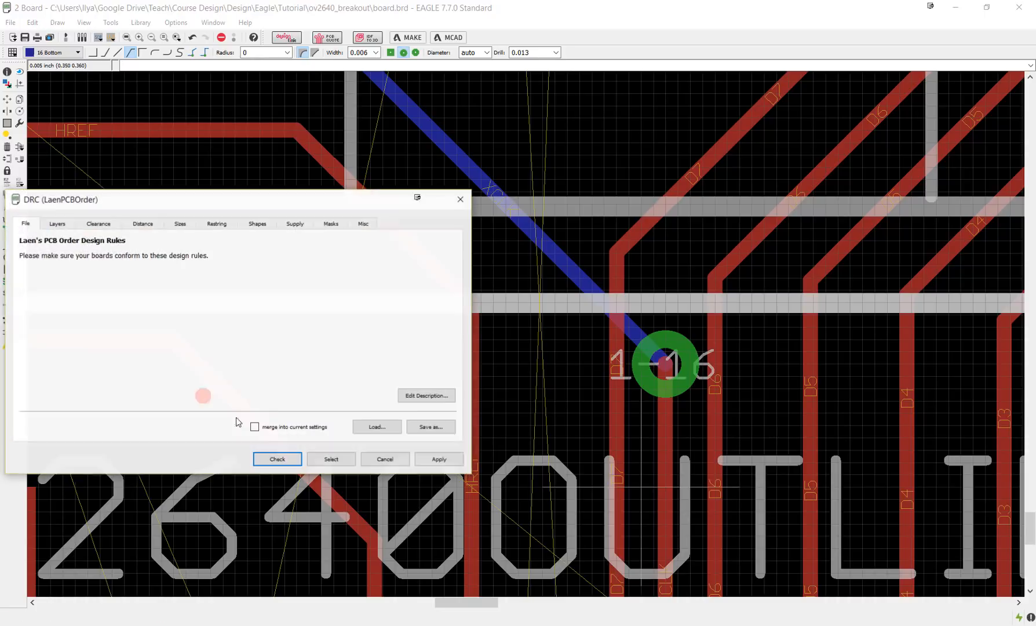
left_click(290, 462)
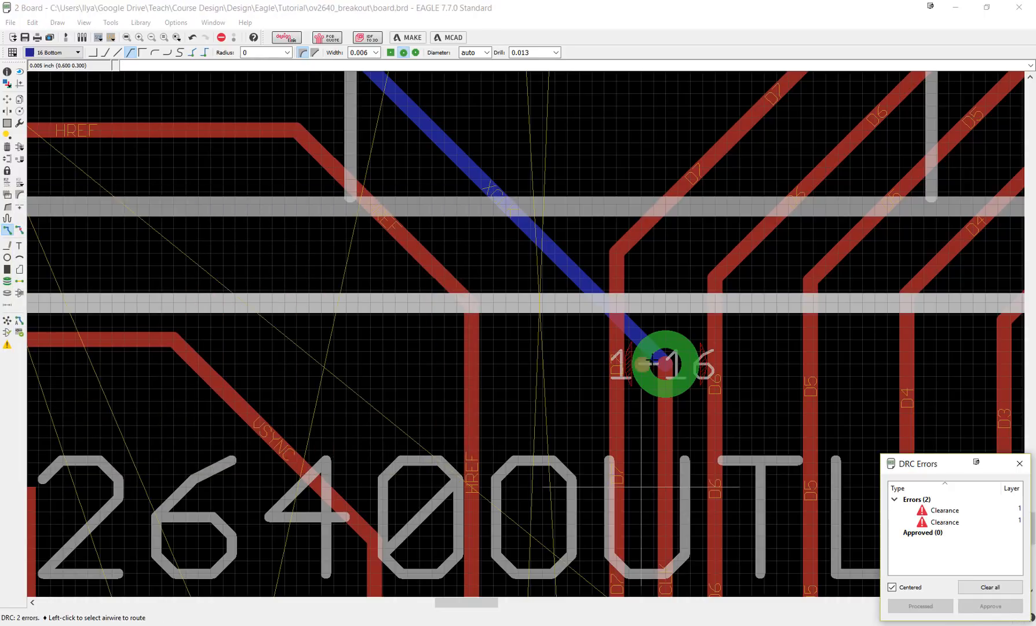
left_click(1020, 464)
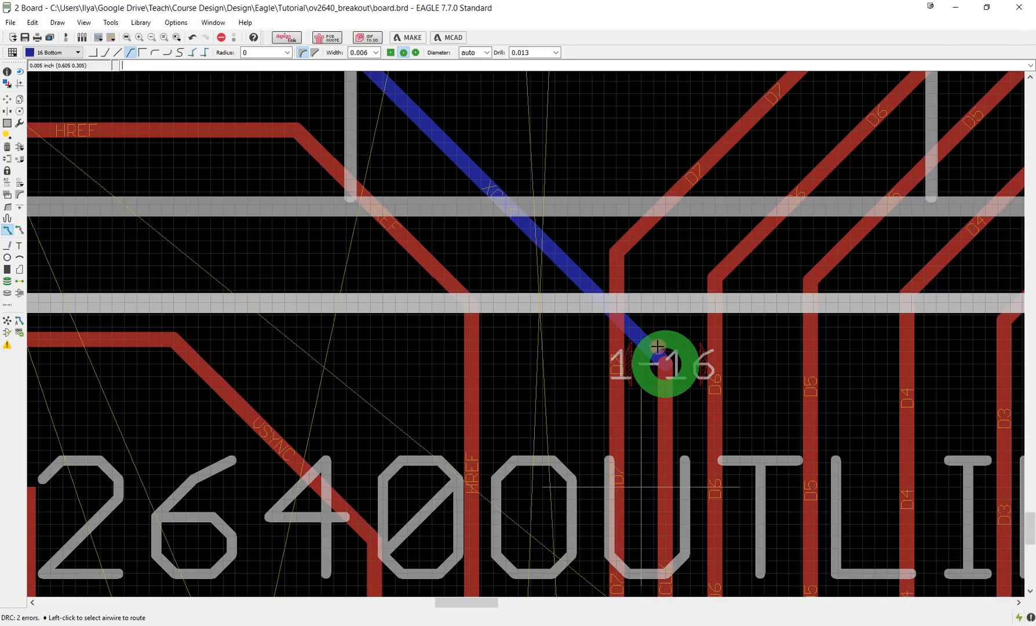
Rip up the D7 trace's diagonal segment and its short horizontal segment at the JP2 pad
scroll(667, 357, "down", 4)
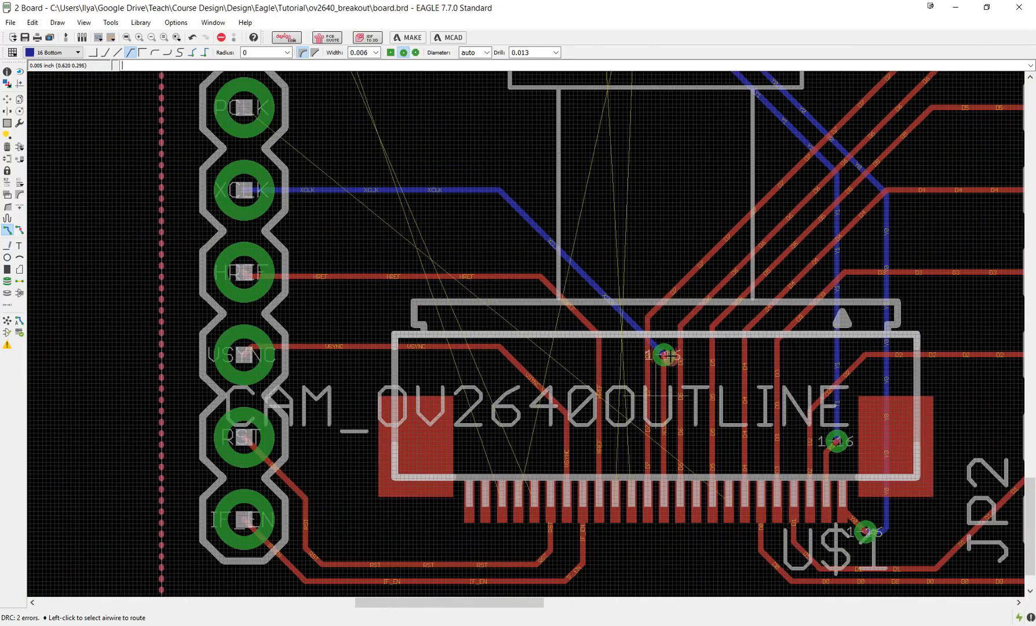
scroll(668, 302, "up", 4)
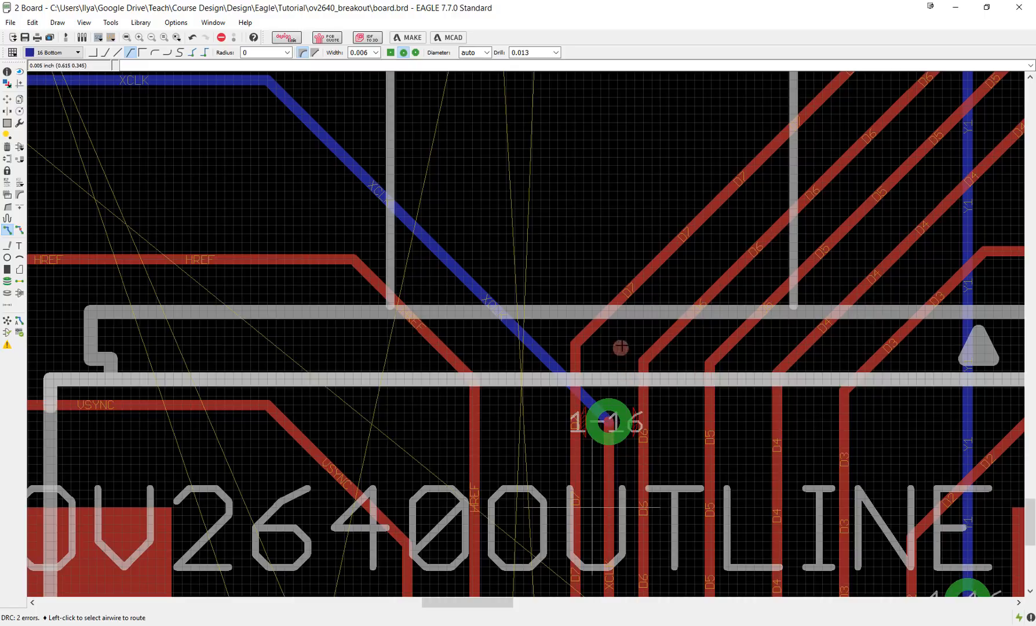
middle_click_drag(627, 339, 586, 412)
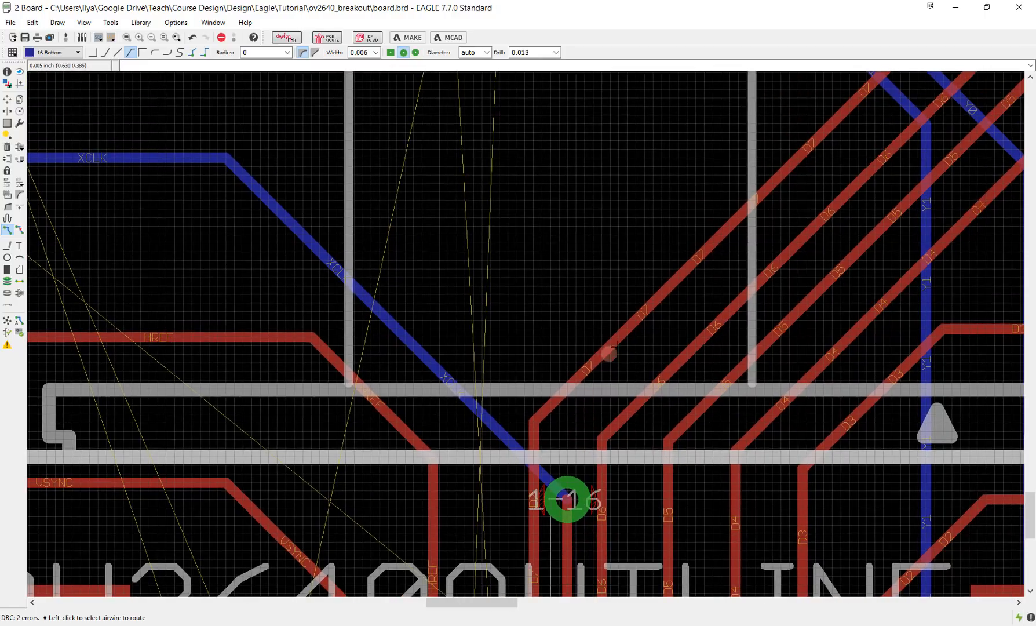
scroll(609, 353, "down", 3)
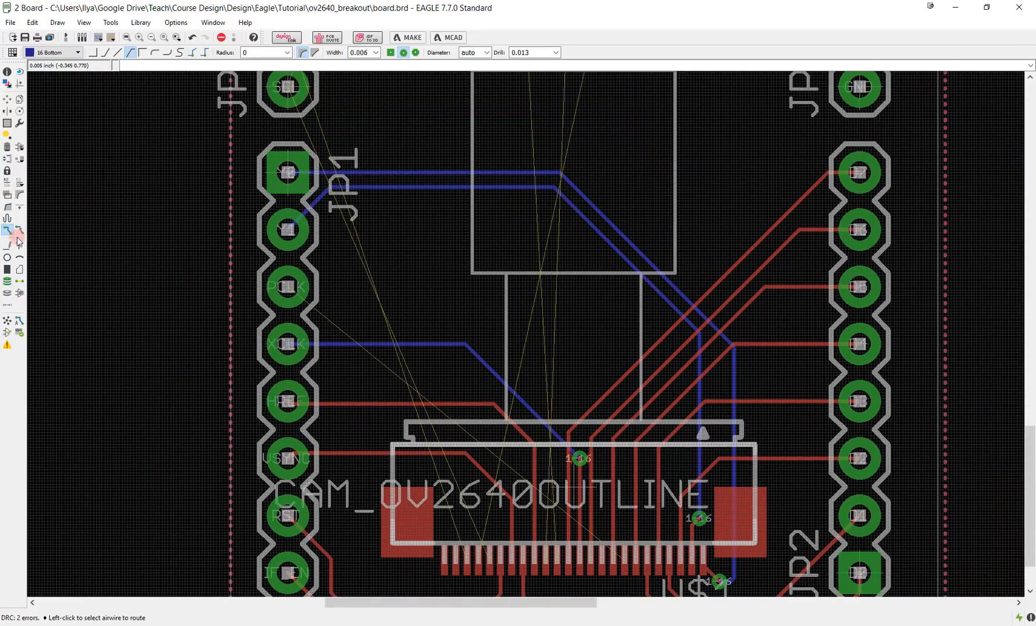
left_click(20, 230)
left_click(590, 408)
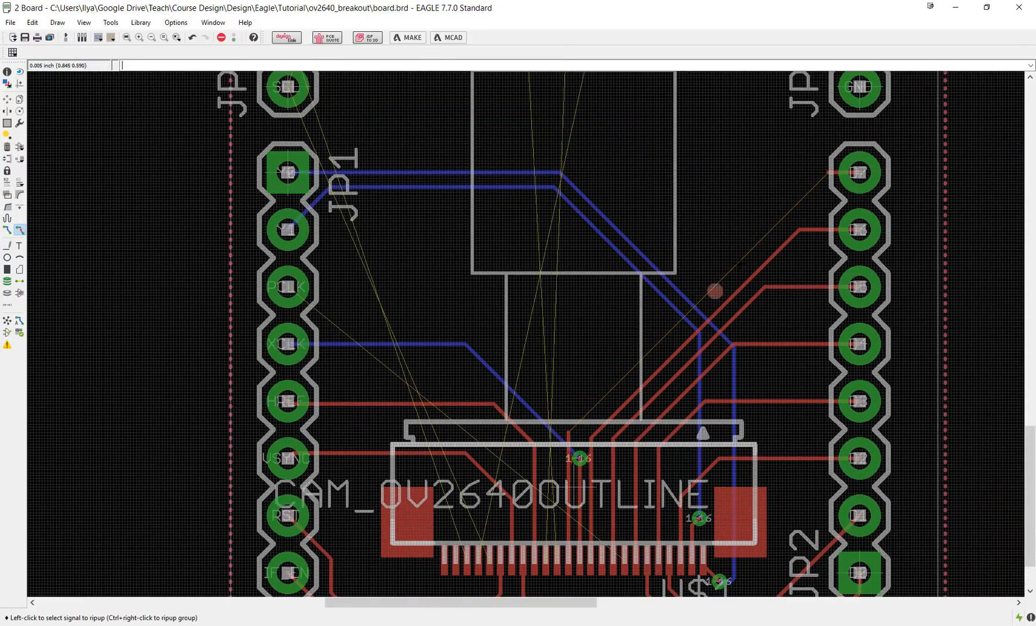
left_click(838, 172)
left_click(841, 174)
Move the XCLK via up to the camera connector outline's upper edge, above the ends of the D7 and D6 vertical traces
left_click(7, 99)
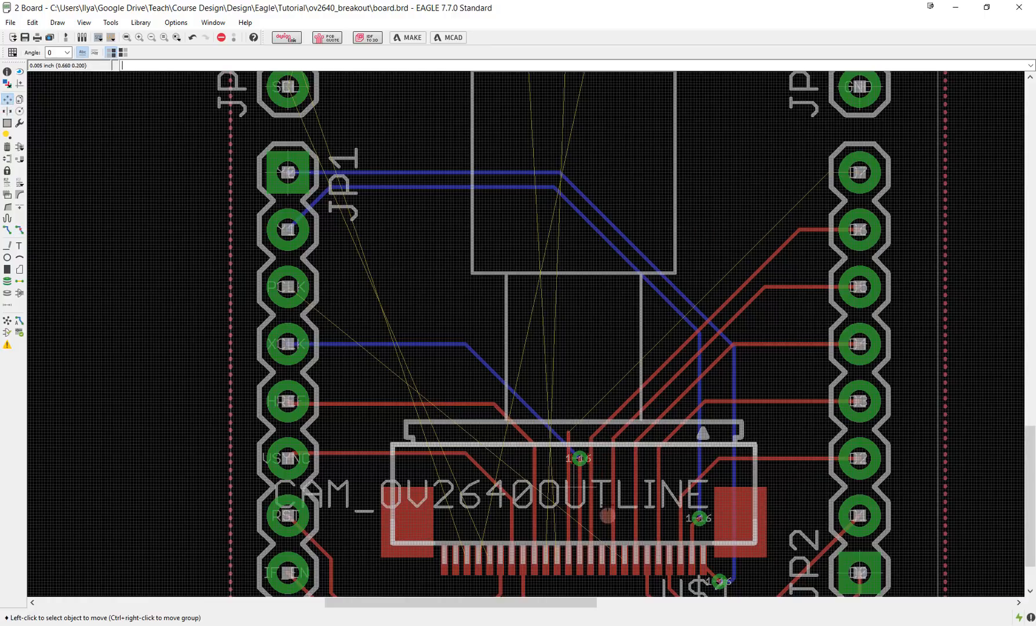
scroll(600, 486, "up", 3)
left_click(557, 427)
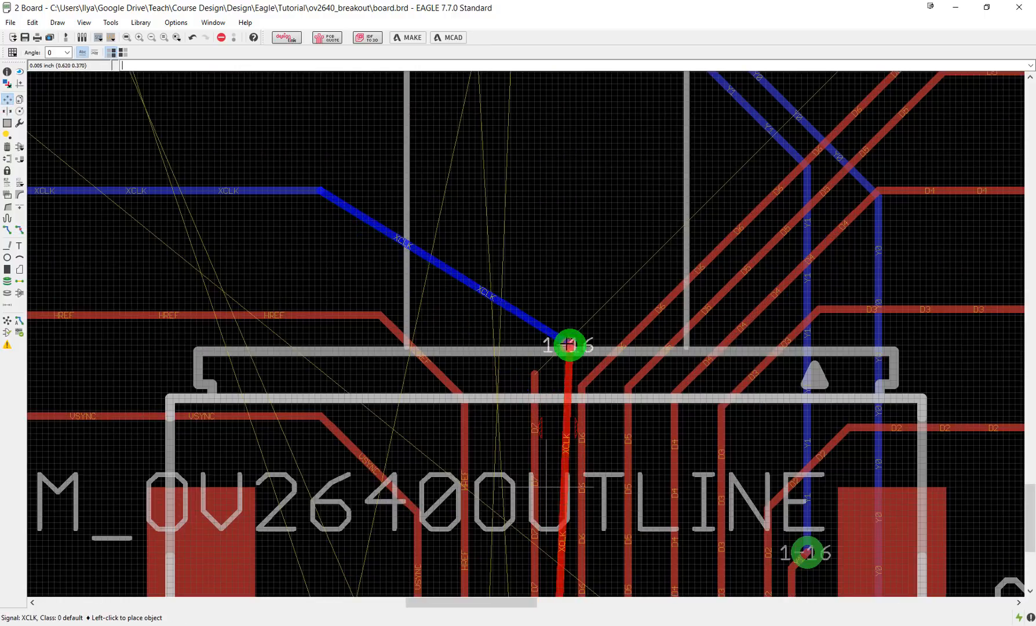
left_click(572, 337)
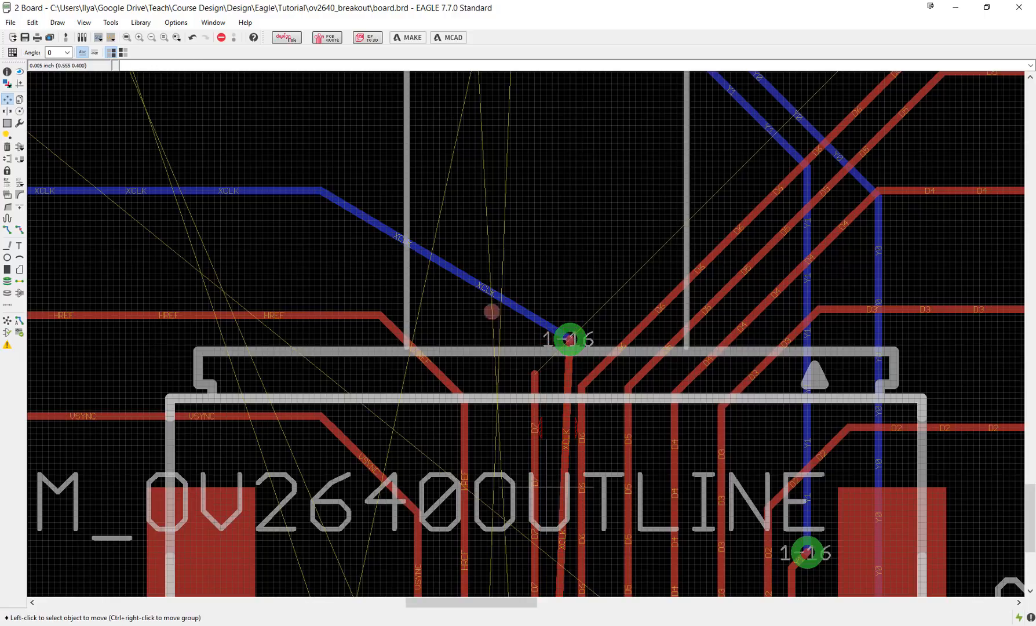
Reroute D7 on the top layer from its vertical stub, up past the XCLK via and diagonally into its JP2 pad
left_click(7, 230)
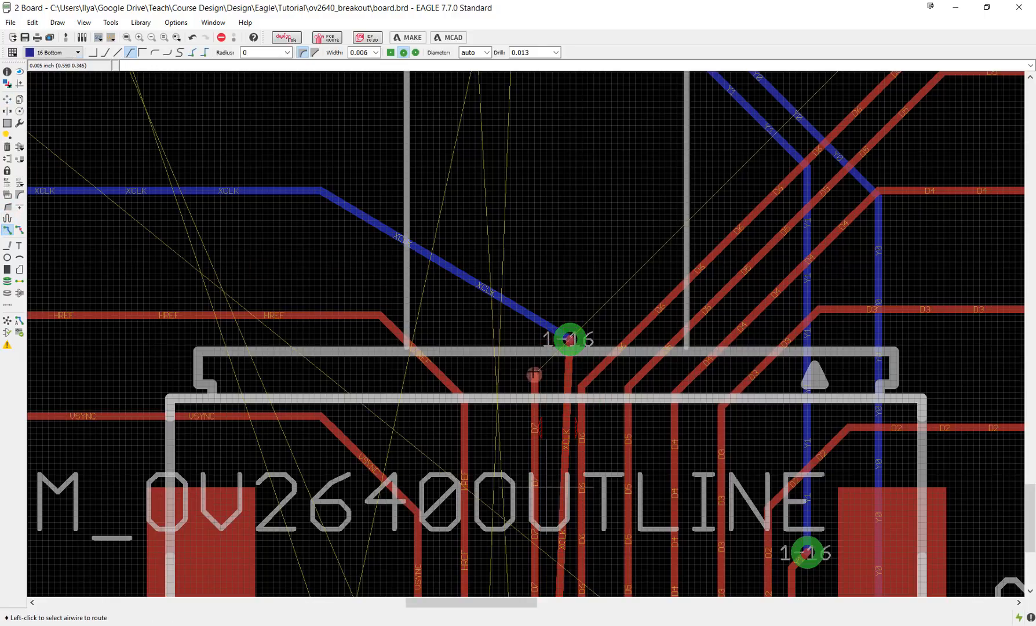
left_click(534, 375)
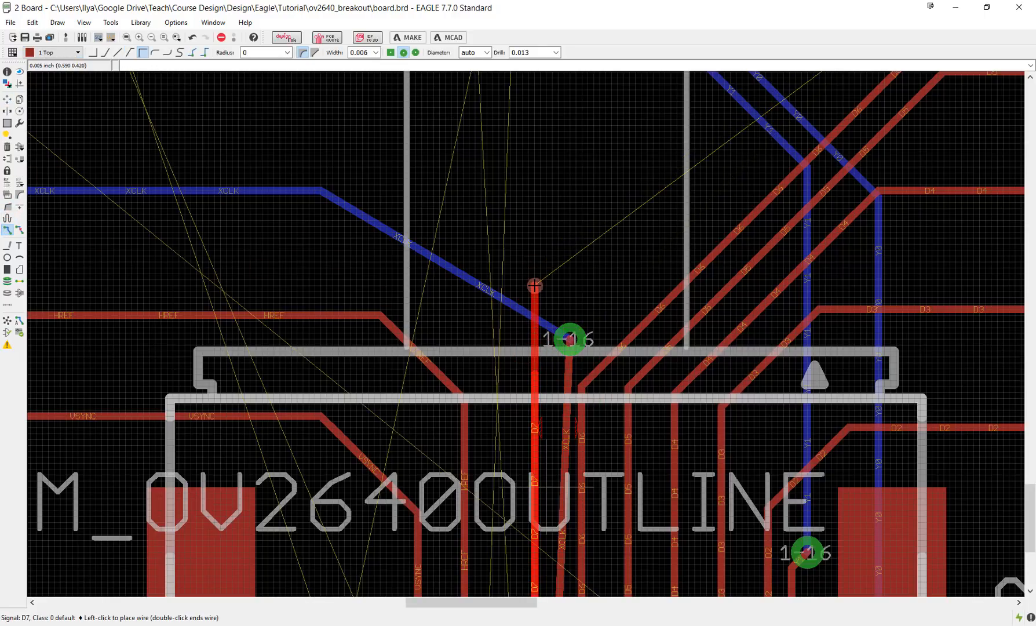
right_click(535, 286)
right_click(582, 279)
right_click(587, 279)
right_click(587, 279)
right_click(587, 279)
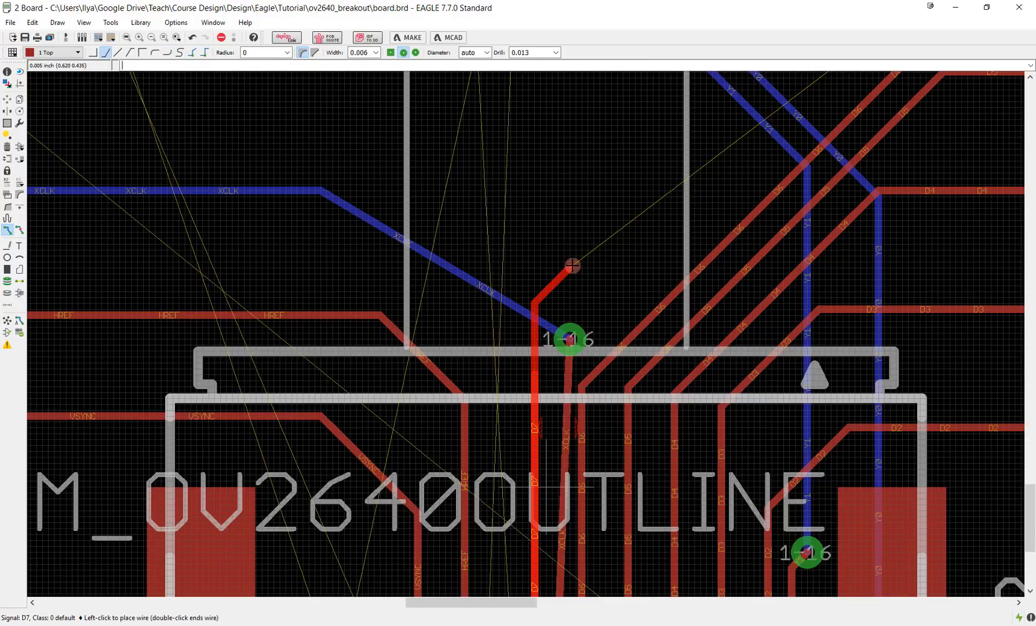
left_click(572, 265)
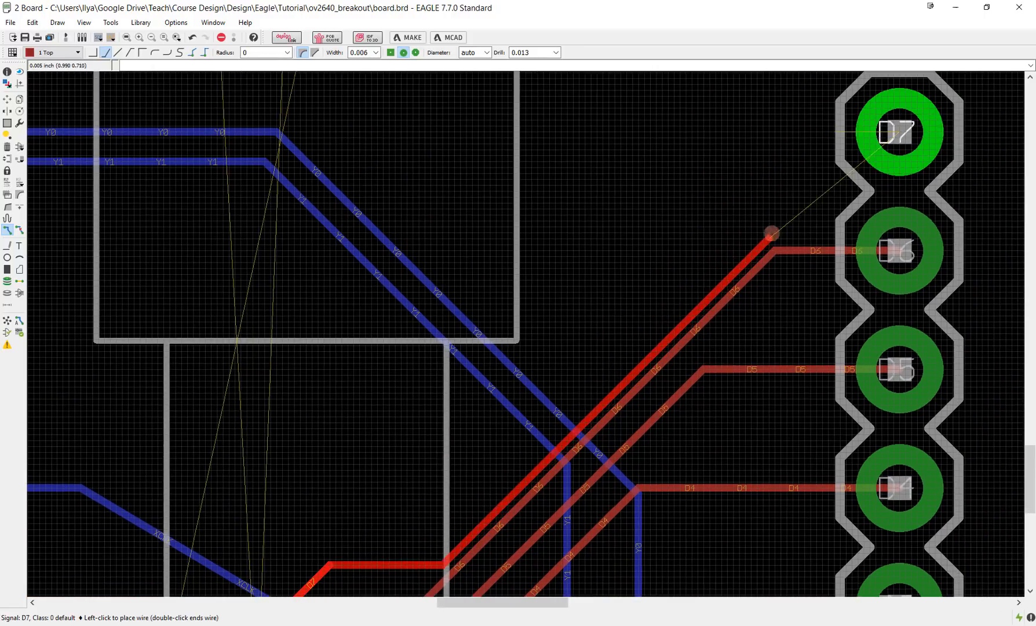
left_click(898, 132)
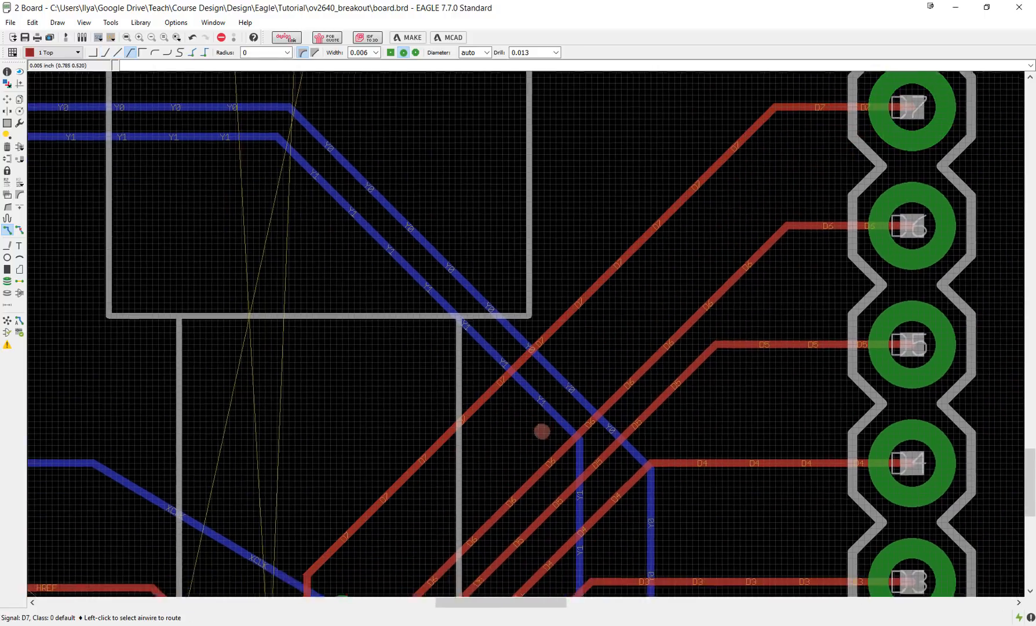
Rip up the slanted XCLK segments on both sides of the moved via
middle_click_drag(542, 431, 701, 259)
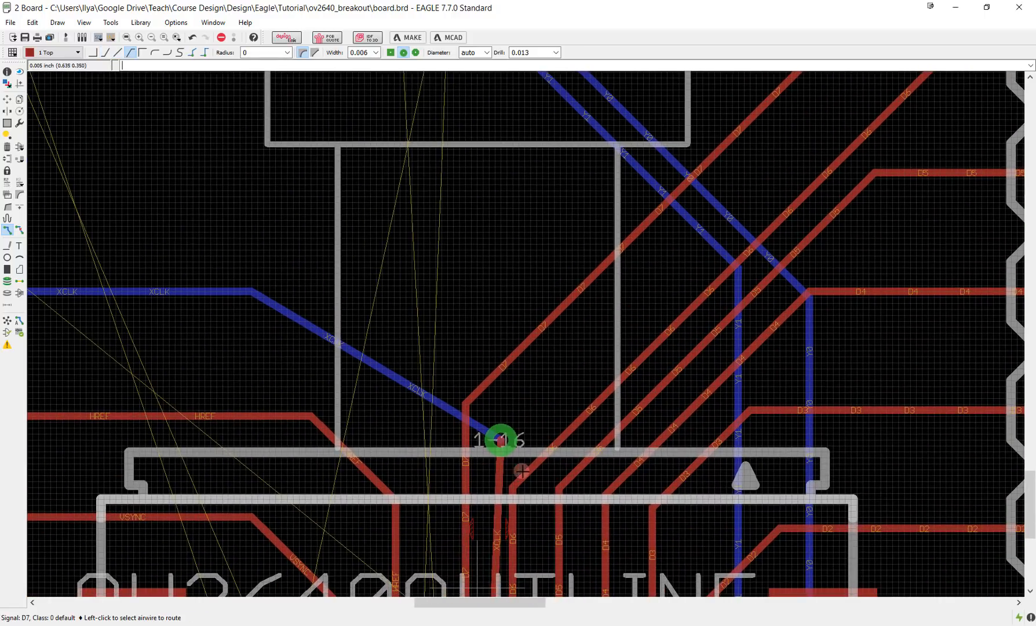
middle_click_drag(527, 510, 554, 381)
left_click(19, 229)
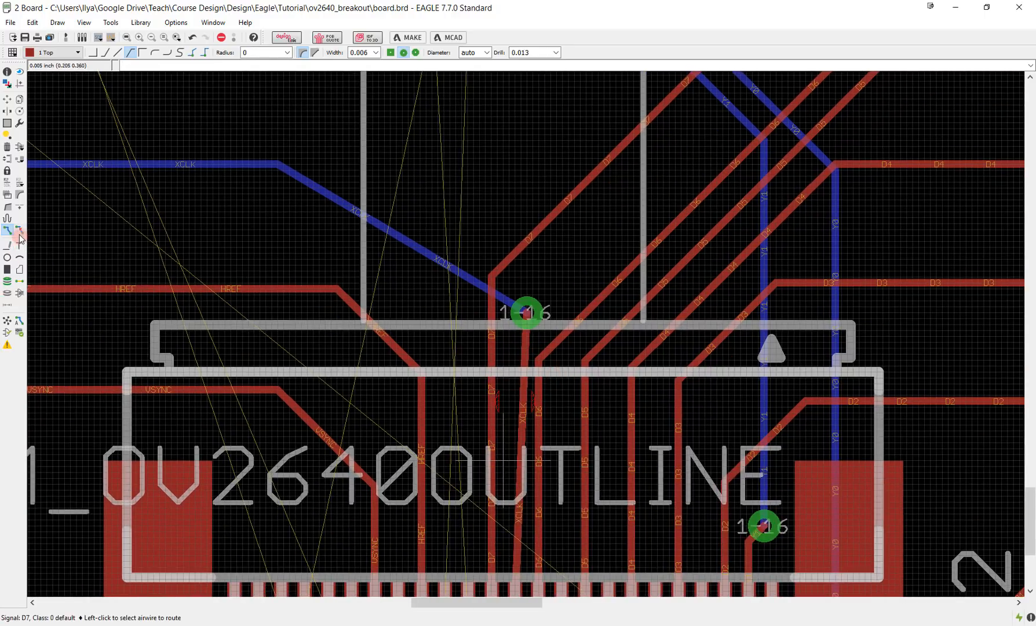
left_click(521, 459)
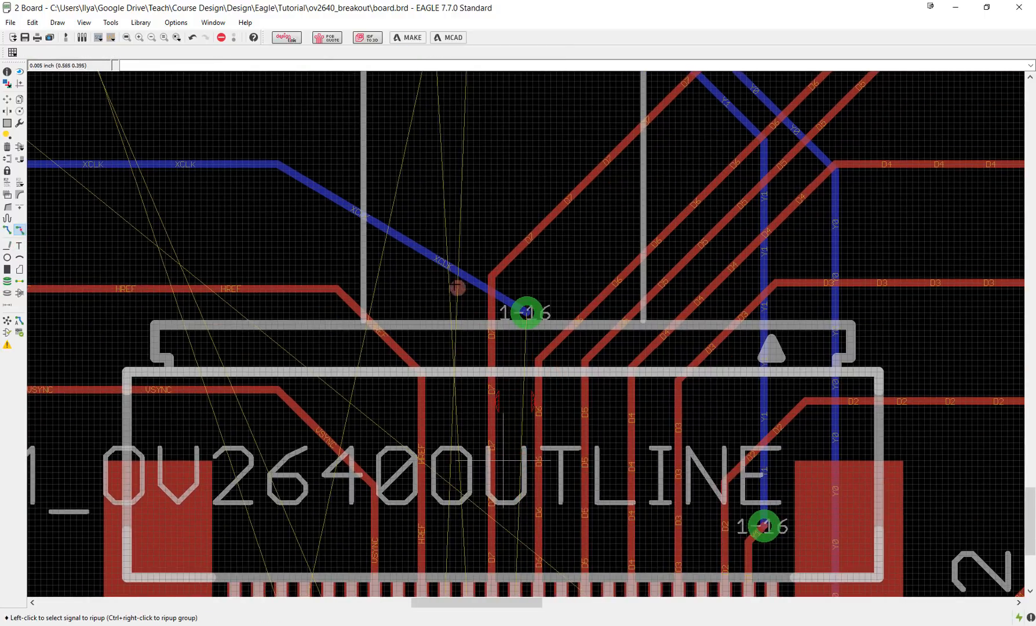
left_click(454, 275)
left_click(458, 289)
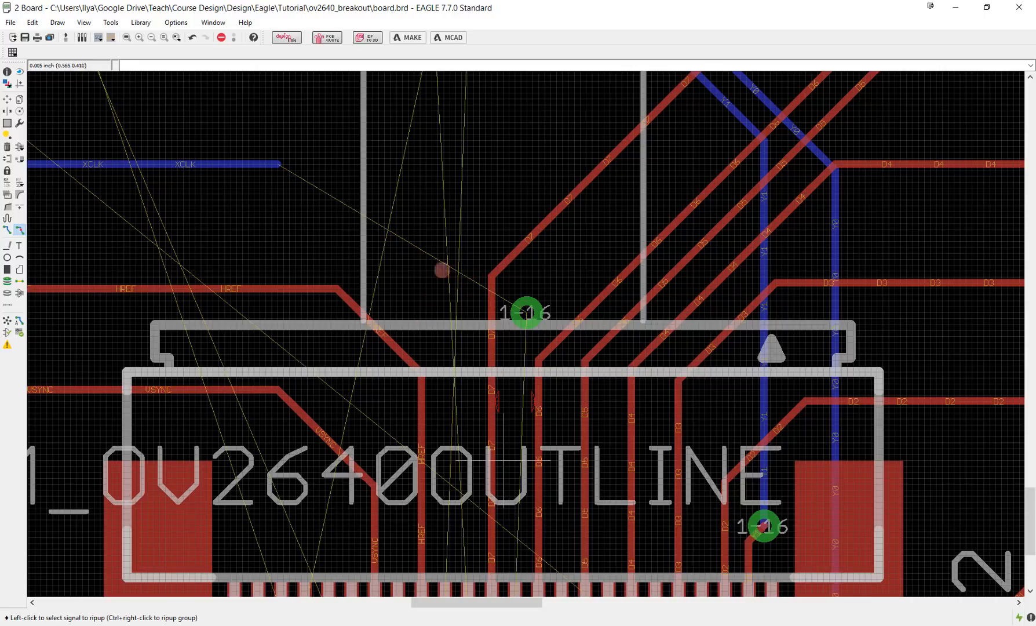
Reroute XCLK vertically on the top layer from its connector pad to the via, and reconnect the via to the bottom trace at 45 degrees
left_click(7, 229)
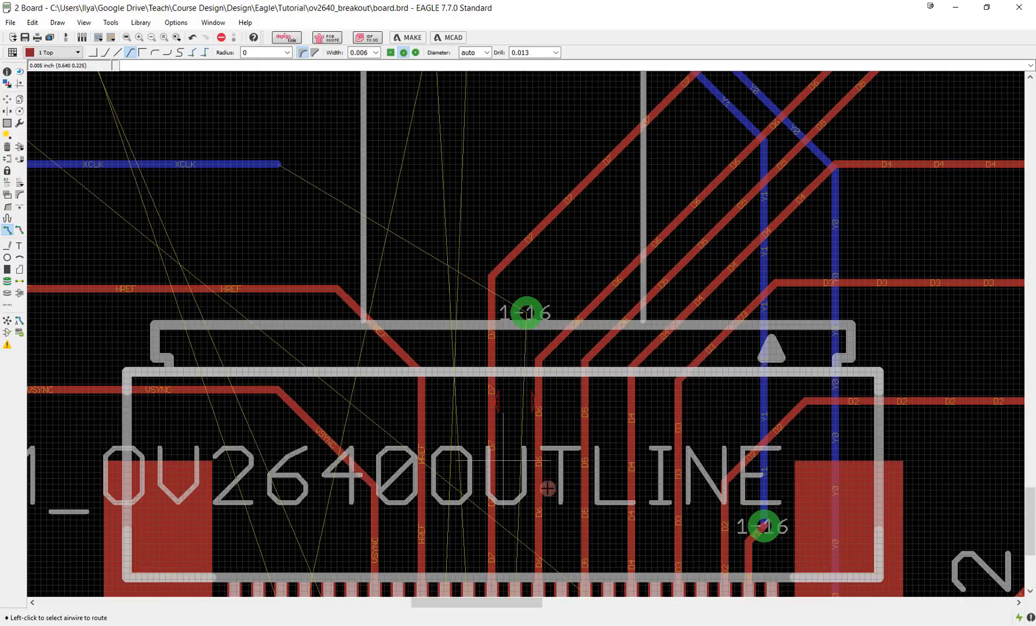
middle_click_drag(548, 492, 547, 440)
left_click(513, 546)
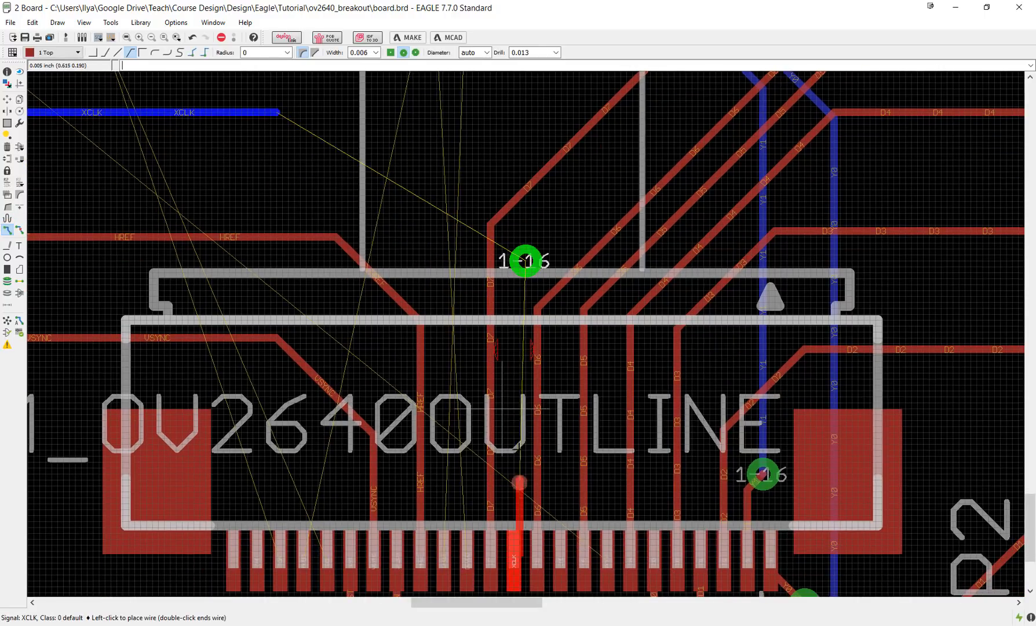
right_click(519, 261)
right_click(519, 261)
right_click(518, 261)
right_click(518, 261)
right_click(518, 261)
right_click(519, 261)
left_click(521, 261)
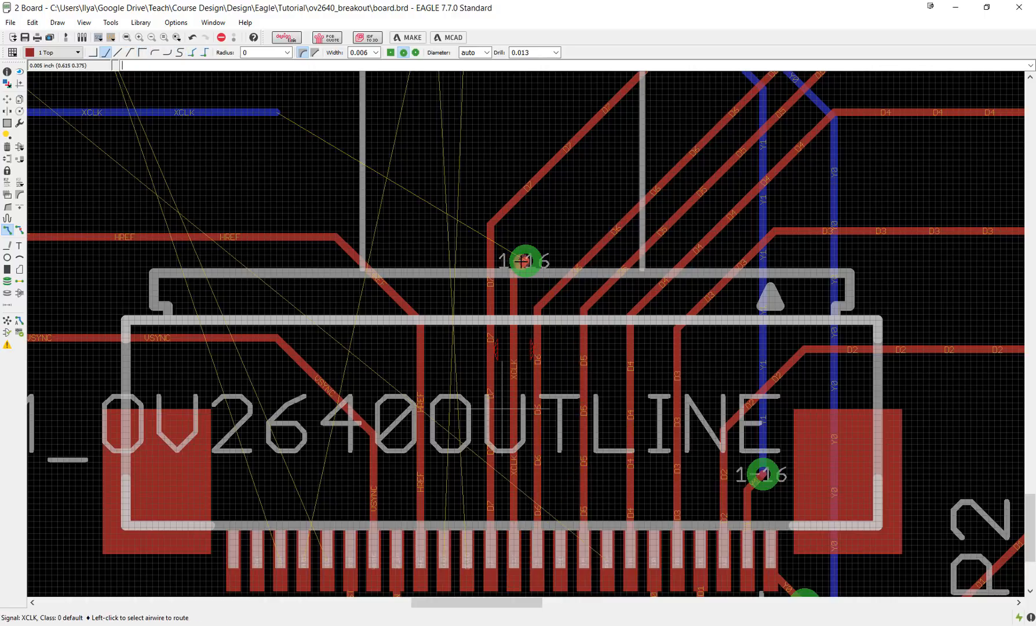
left_click(277, 120)
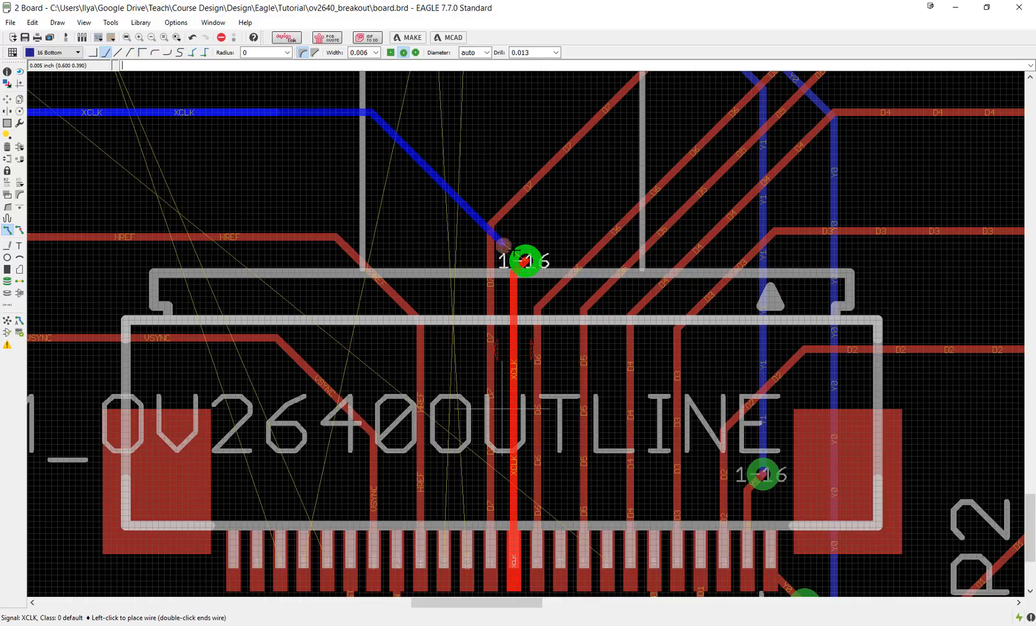
left_click(527, 261)
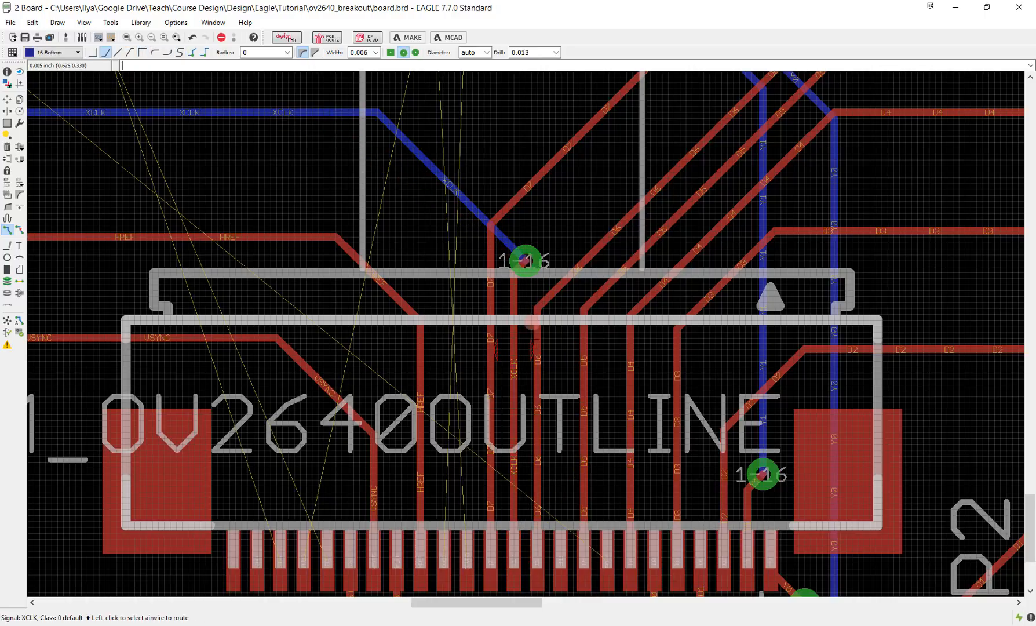
Run the design rule check on the rerouted D7 and XCLK traces
left_click(19, 333)
left_click(276, 459)
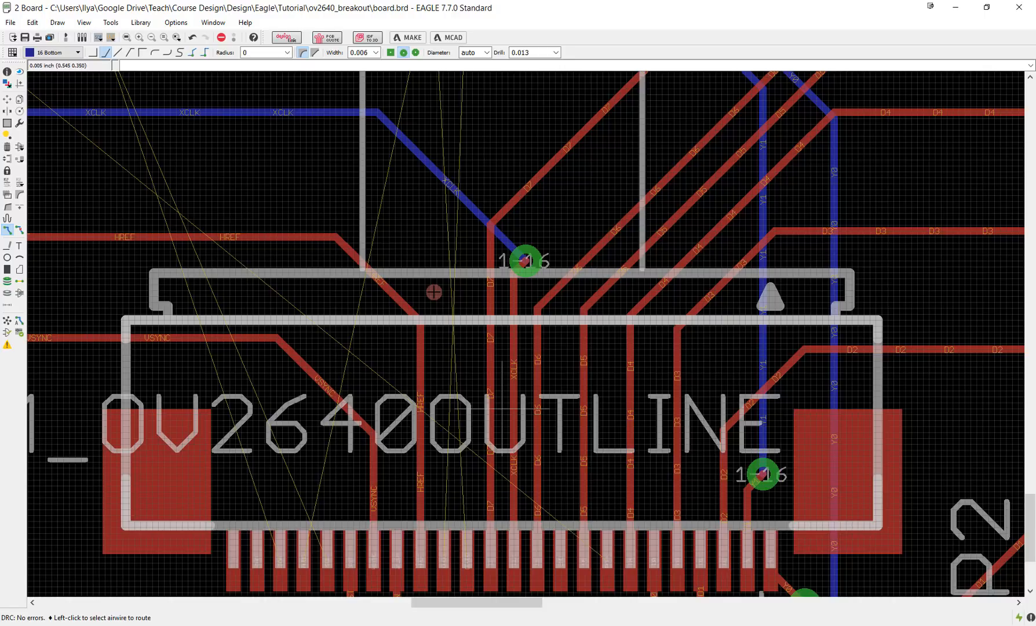
Route PCLK on the bottom layer from its JP1 pad diagonally, ending vertically between the D5 and D4 traces
middle_click_drag(435, 292, 501, 330)
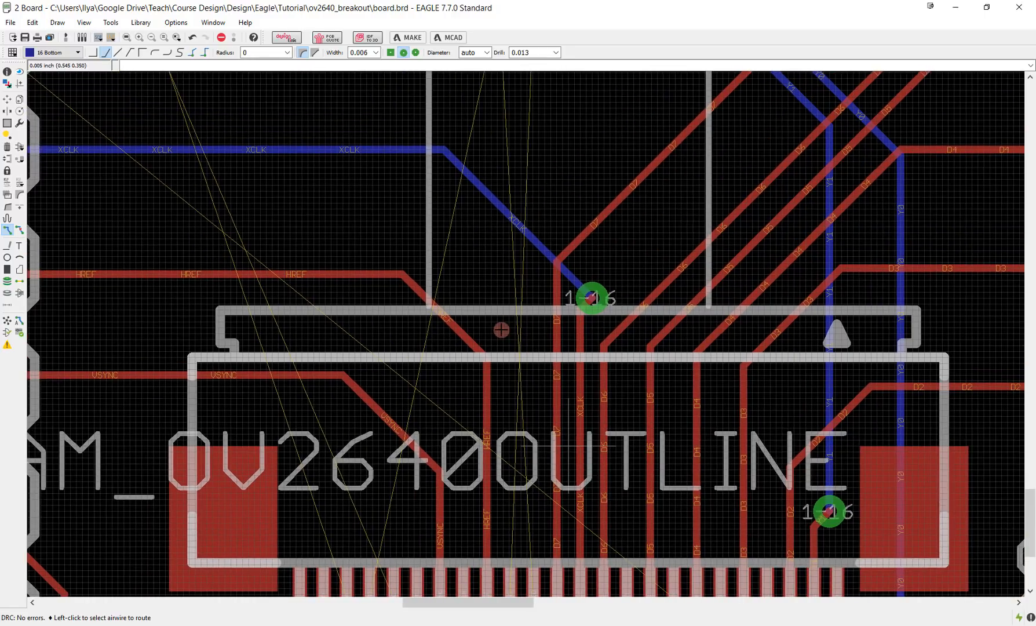
middle_click_drag(209, 243, 433, 384)
left_click(434, 380)
middle_click_drag(703, 480, 497, 352)
left_click(675, 237)
middle_click(676, 247)
middle_click_drag(695, 466, 672, 425)
key("Escape")
left_click(653, 199)
right_click(670, 325)
right_click(670, 327)
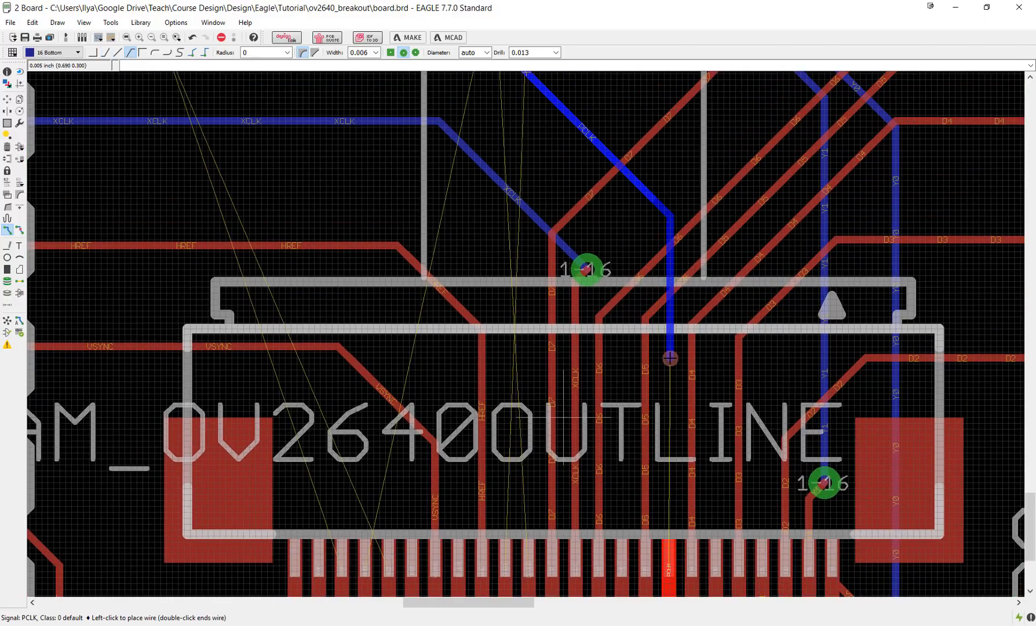
left_click(670, 358)
Finish PCLK with a via and a straight top-layer trace down to its camera connector pad
middle_click_drag(670, 358, 665, 290)
middle_click(665, 292)
left_click(664, 507)
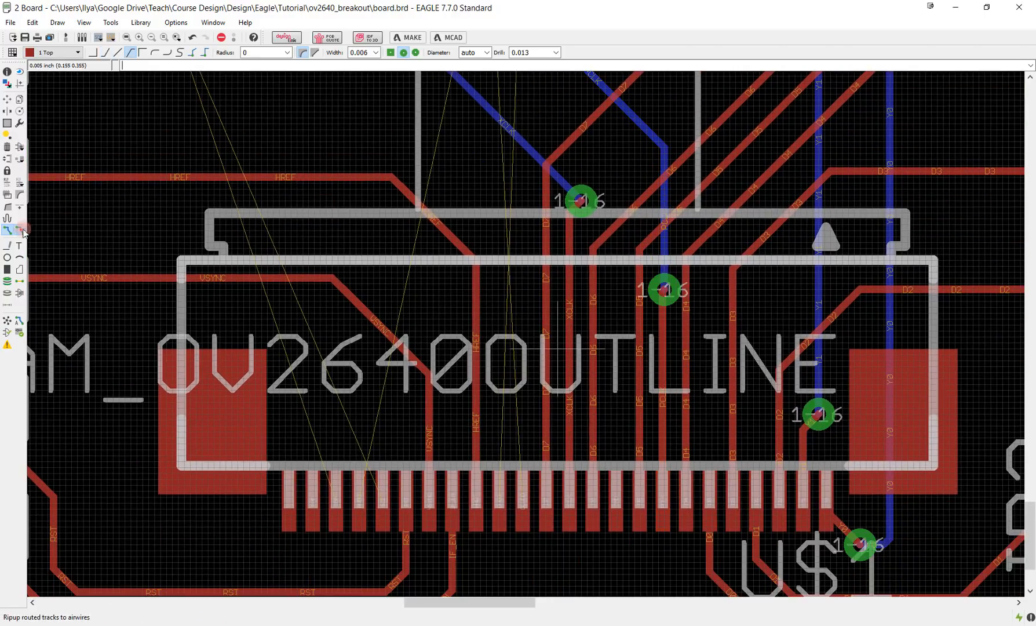
Rip up the vertical D5 and D4 segments on both sides of the PCLK via
left_click(24, 231)
left_click(640, 325)
left_click(687, 324)
Reroute D5 and D4 on the top layer, bending both outward around the PCLK via to their connector pads
left_click(8, 230)
left_click(639, 255)
left_click(617, 335)
left_click(640, 500)
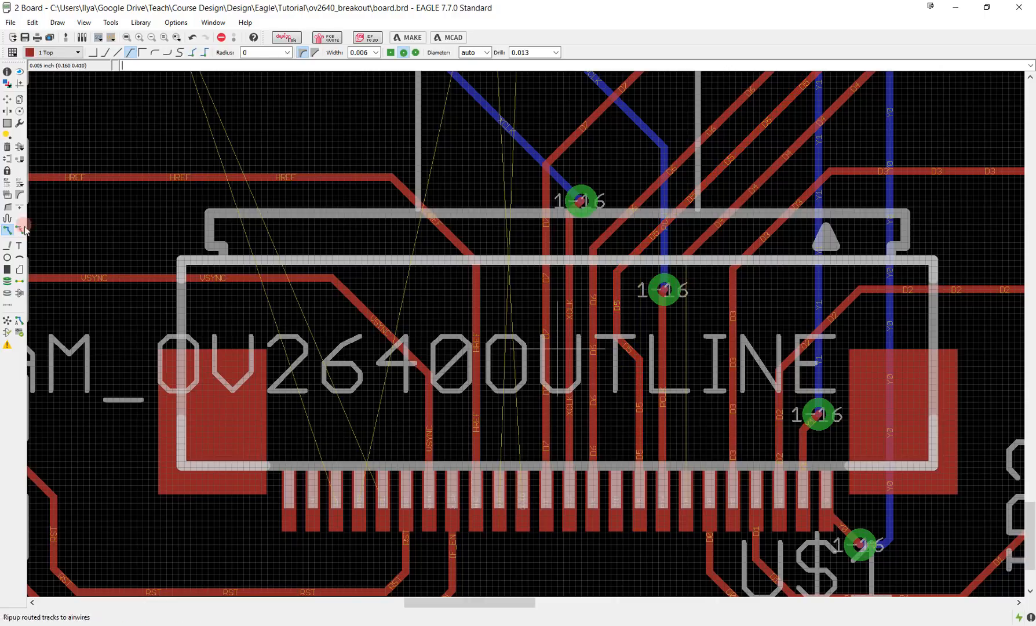
left_click(686, 500)
left_click(706, 313)
left_click(706, 237)
Route SDA and SCL from JP3 to the camera connector, on the top layer with a bottom-layer section between two vias each
left_click(20, 230)
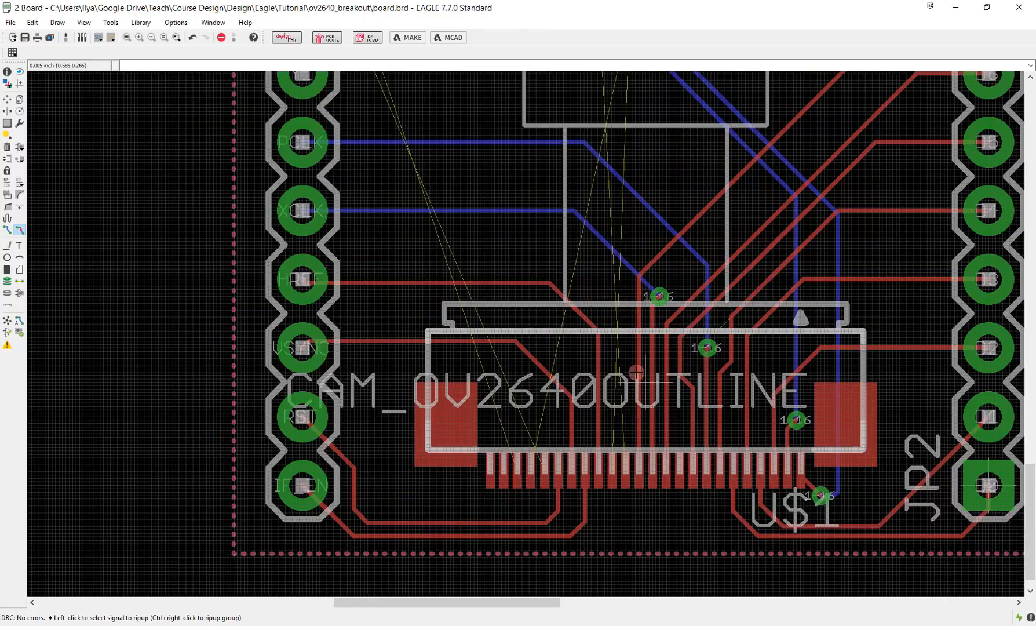
left_click(7, 230)
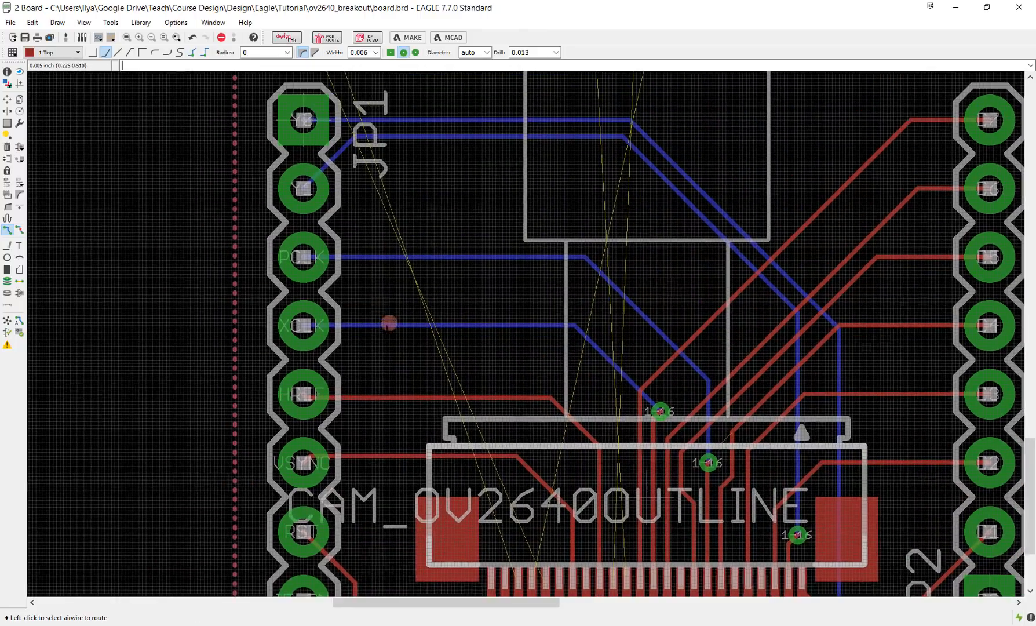
middle_click_drag(376, 292, 371, 312)
middle_click_drag(475, 351, 483, 447)
left_click(489, 468)
left_click(475, 408)
middle_click(475, 408)
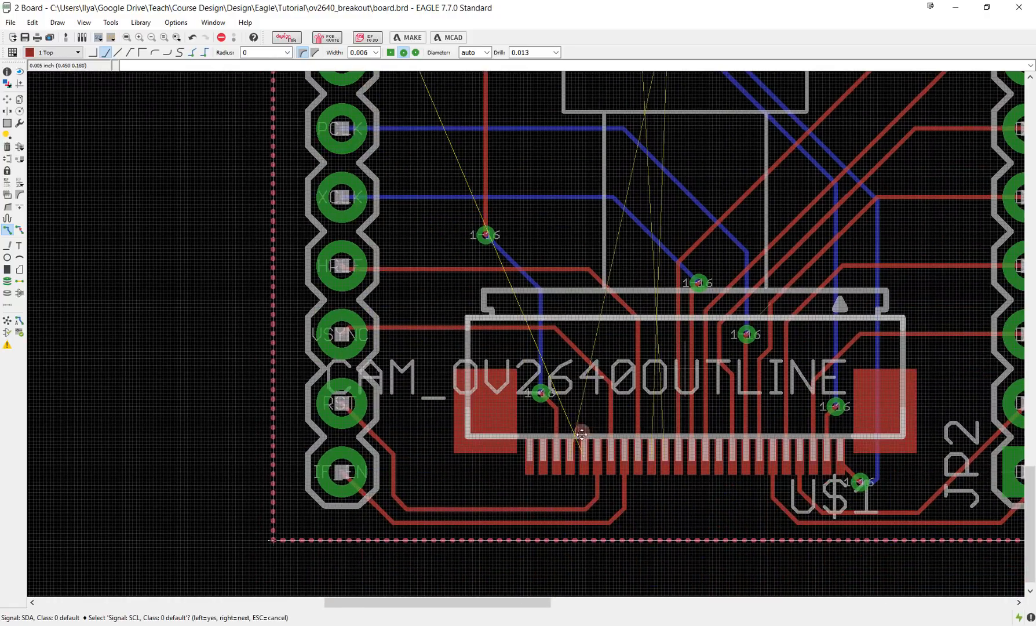
left_click(574, 446)
middle_click_drag(551, 348, 550, 284)
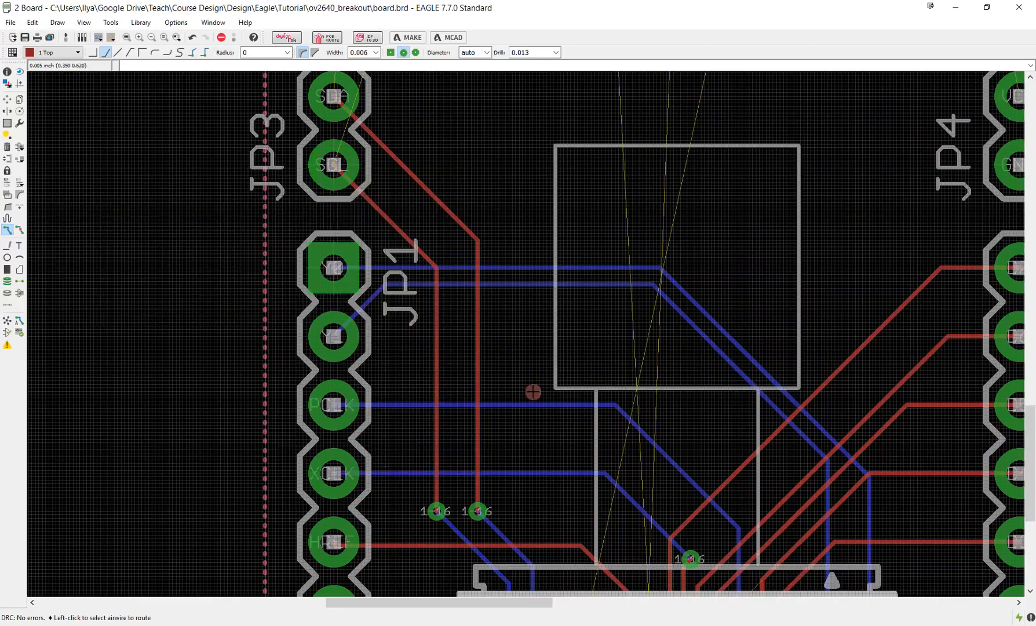
Move regulator U$2 to the upper edge of the camera outline, mirrored to the bottom side and rotated to 90 degrees
scroll(533, 391, "down", 4)
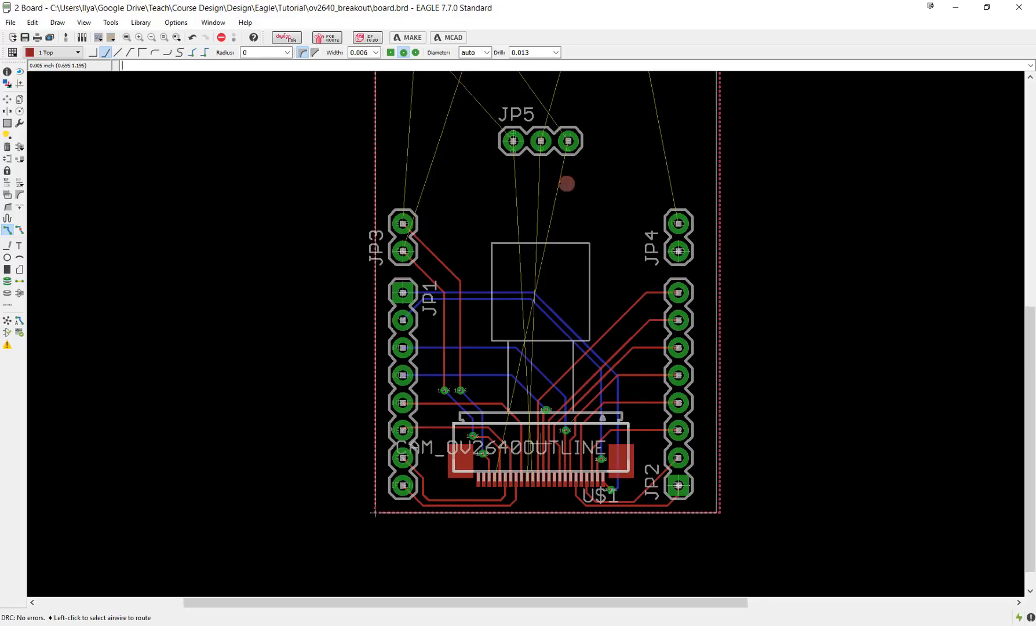
middle_click_drag(567, 180, 556, 367)
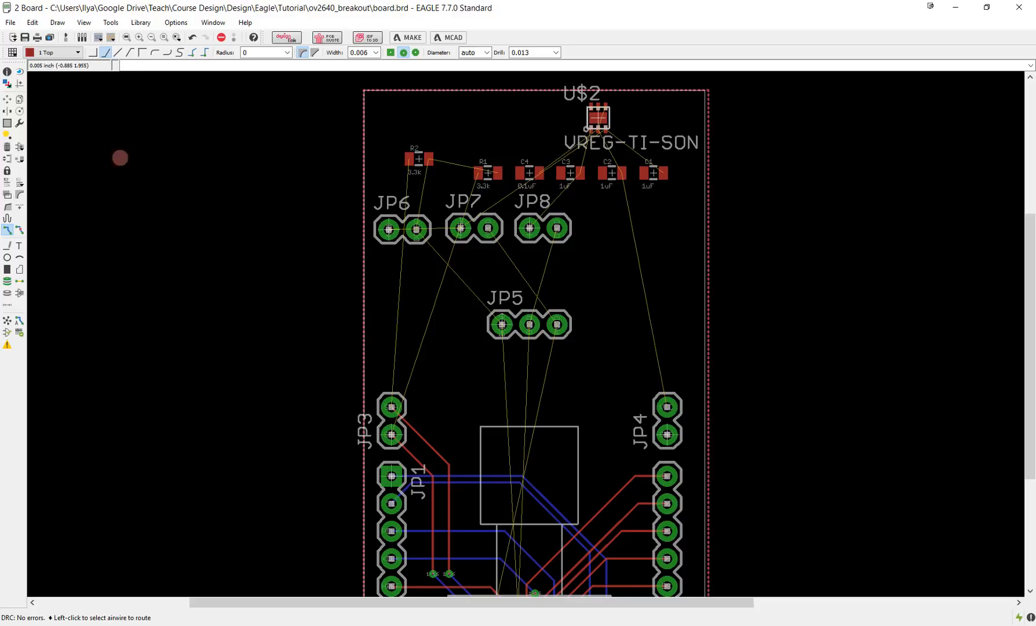
left_click(7, 99)
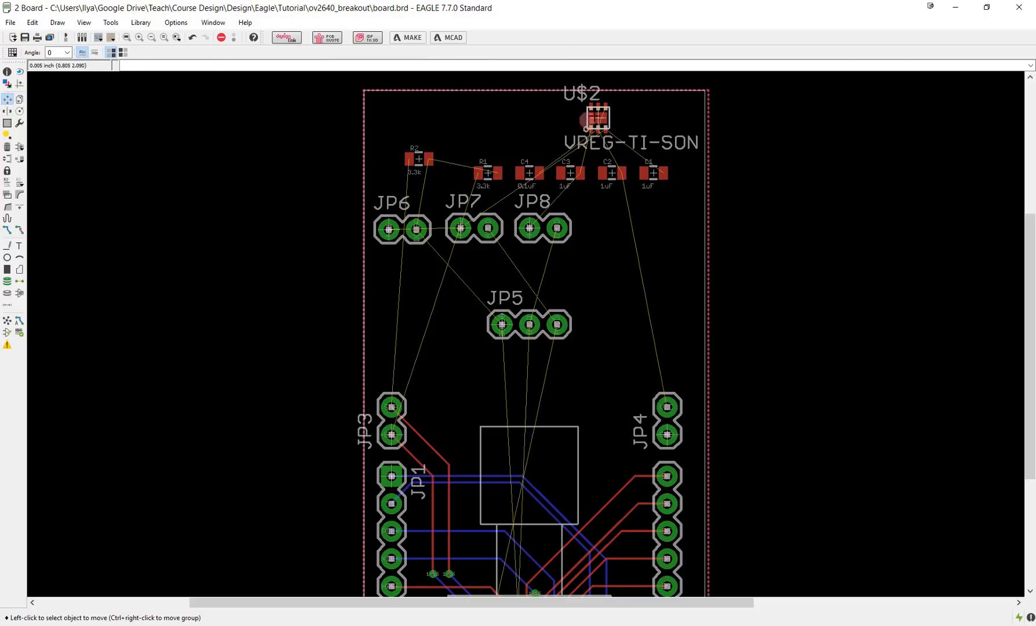
left_click(598, 117)
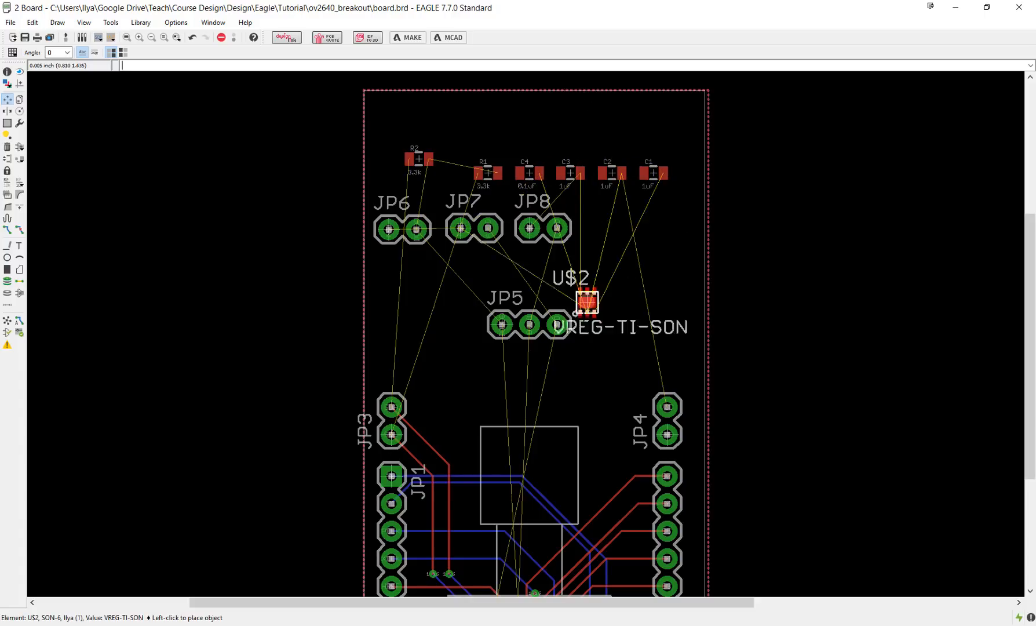
middle_click_drag(530, 407, 583, 255)
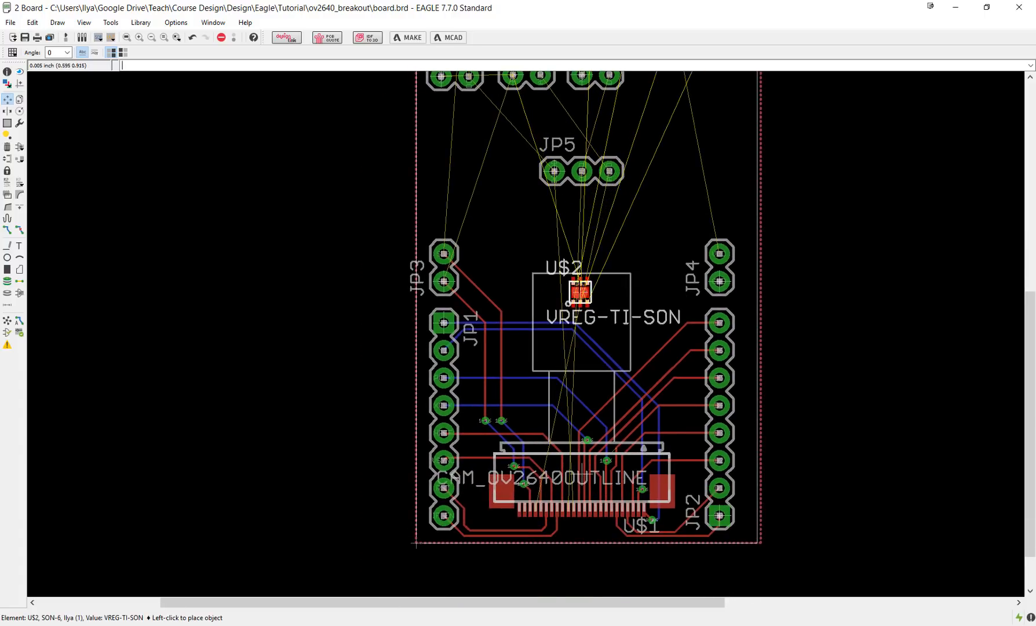
scroll(584, 273, "up", 3)
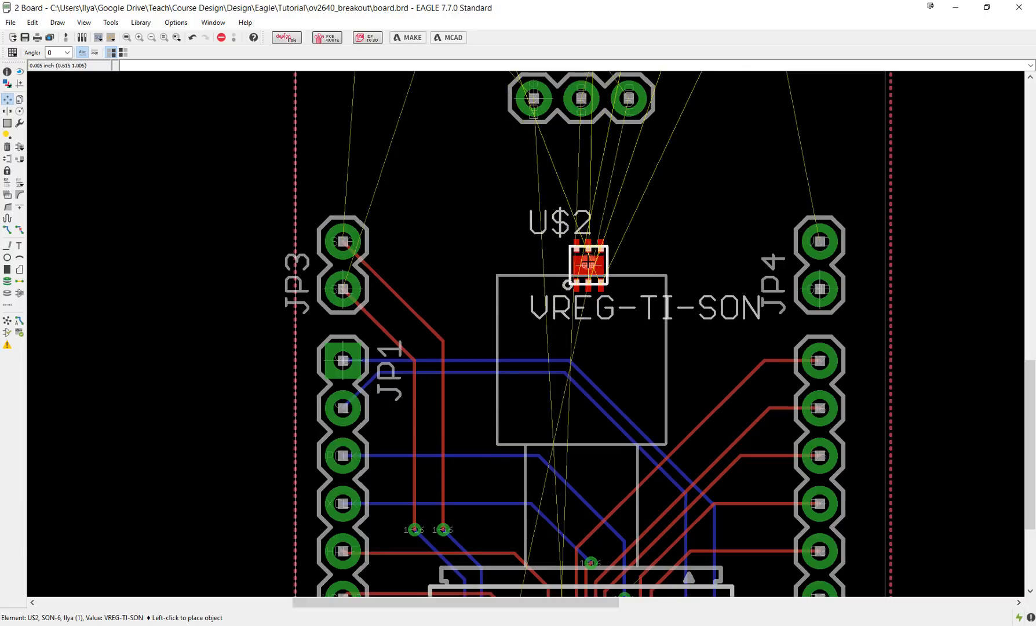
middle_click(588, 264)
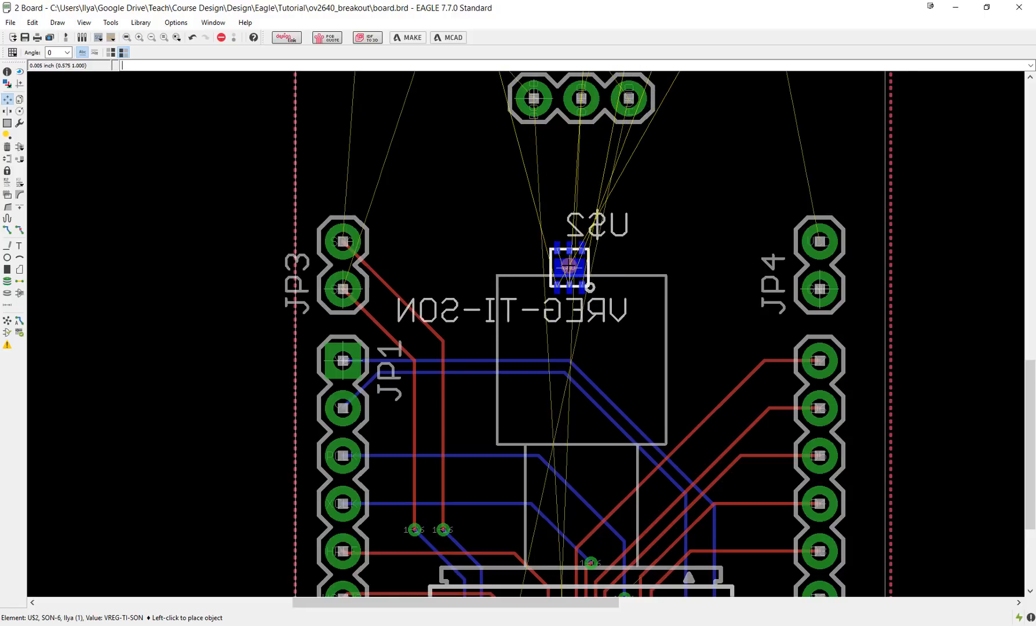
right_click(569, 267)
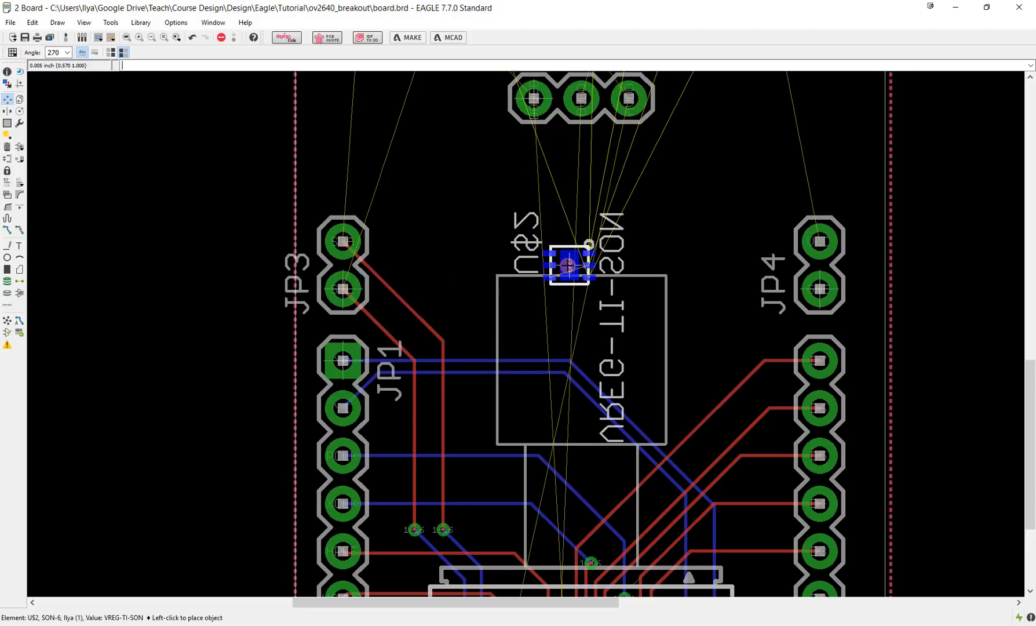
right_click(565, 267)
right_click(576, 273)
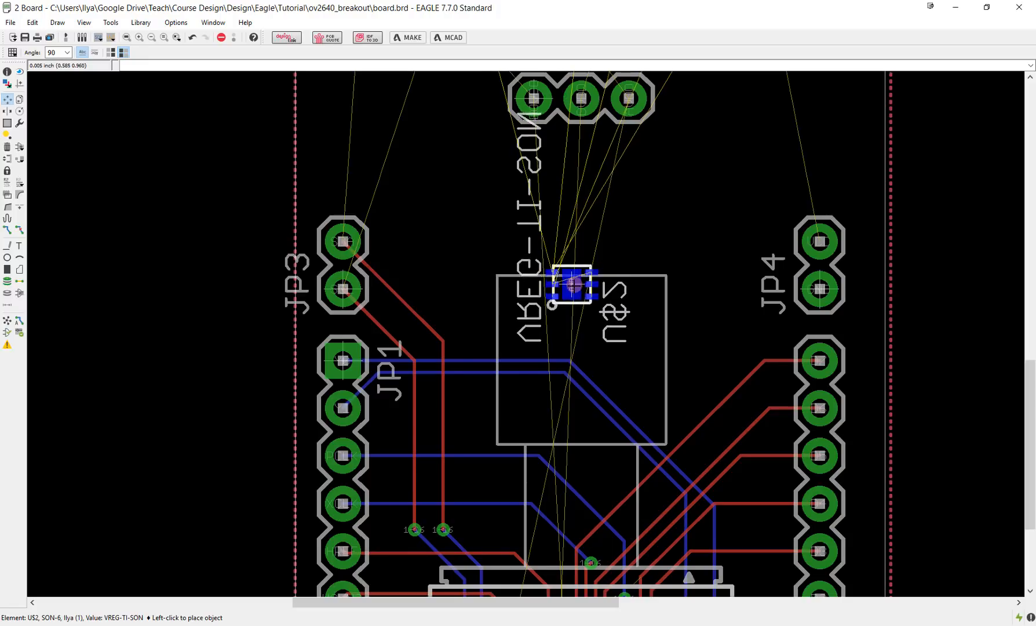
left_click(579, 280)
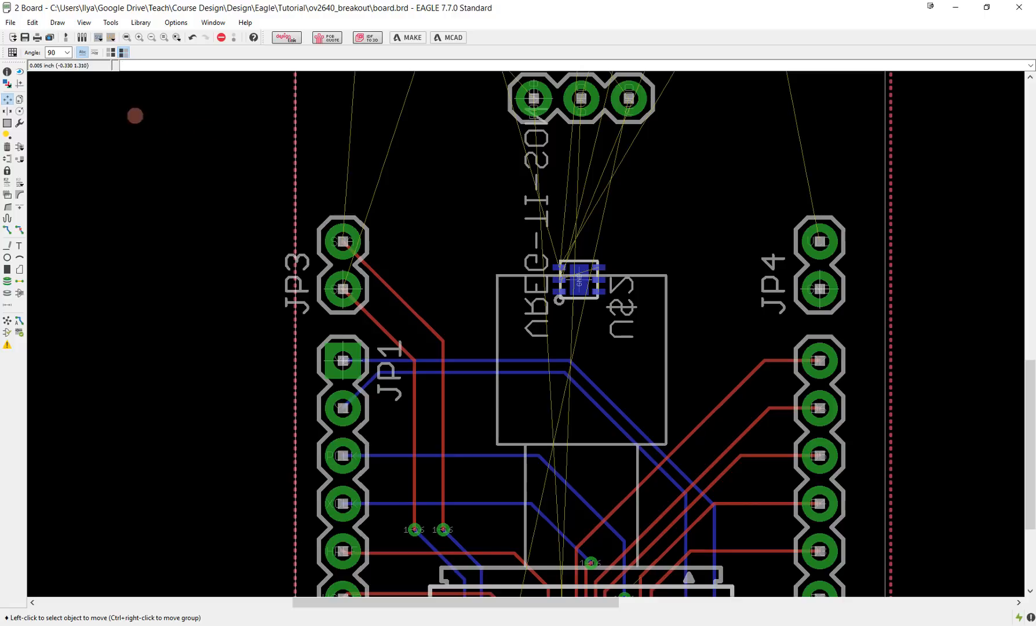
Hide the tValues and bValues layers
left_click(7, 83)
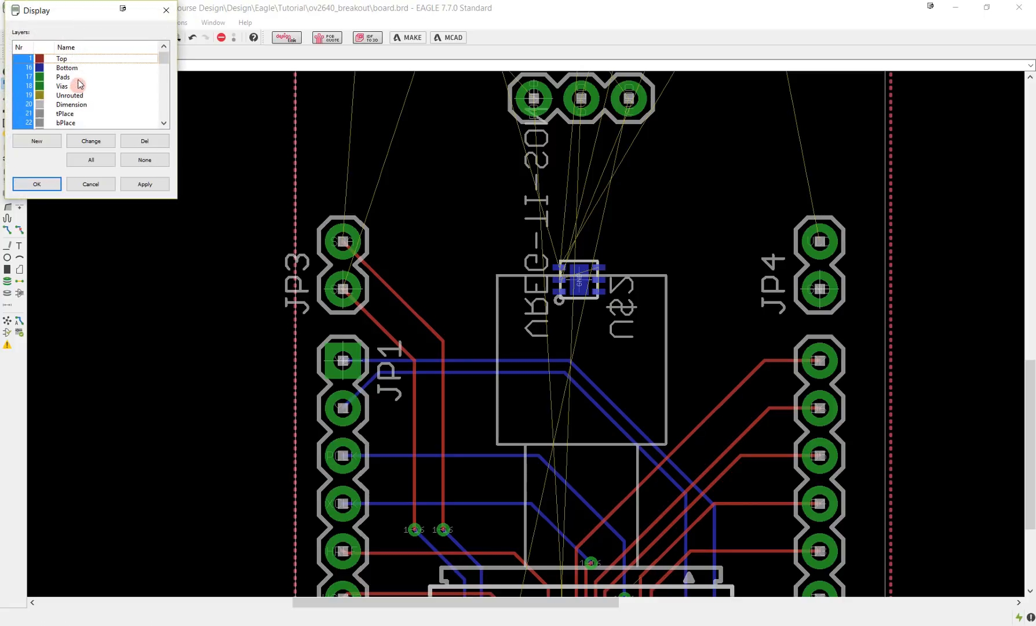
scroll(63, 81, "down", 3)
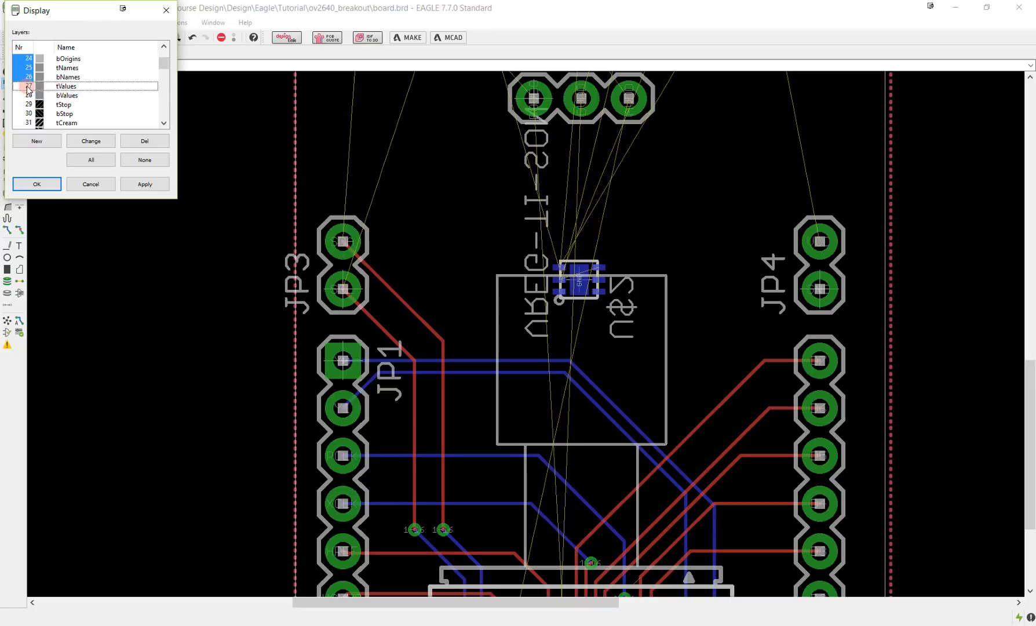
left_click(152, 185)
left_click(36, 183)
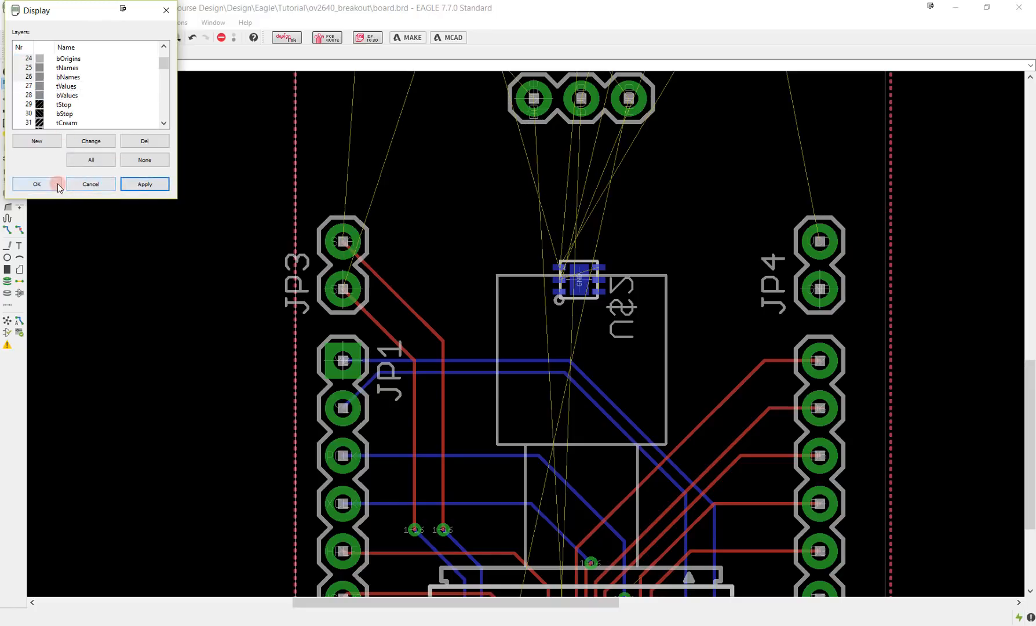
Examine the regulator's airwires on the board, and check in the schematic how its capacitors connect
middle_click_drag(606, 141, 563, 244)
scroll(537, 367, "up", 1)
scroll(537, 367, "up", 1)
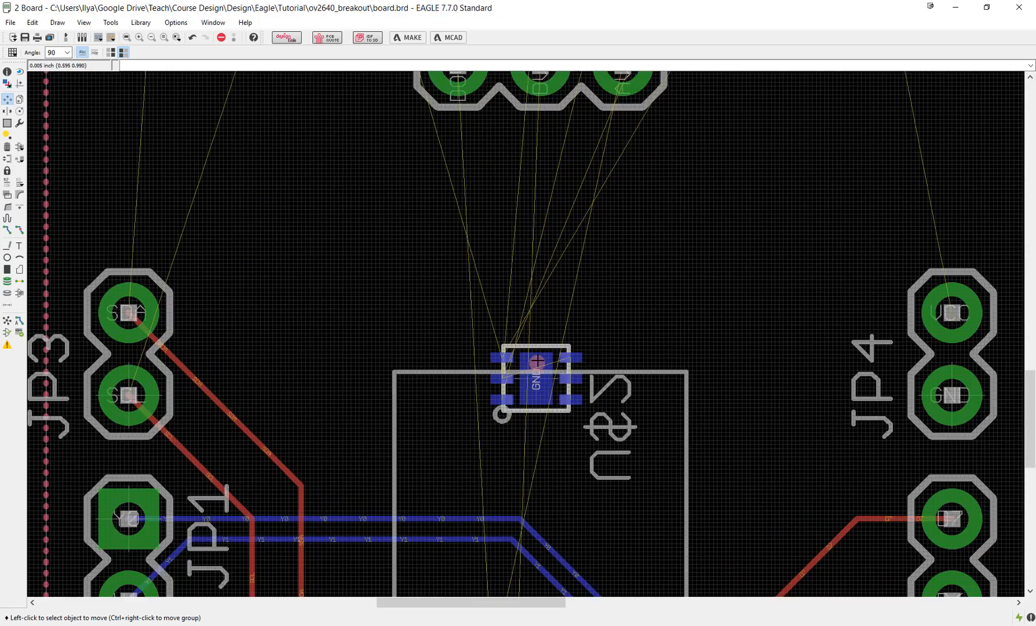
scroll(537, 368, "down", 2)
scroll(538, 370, "up", 1)
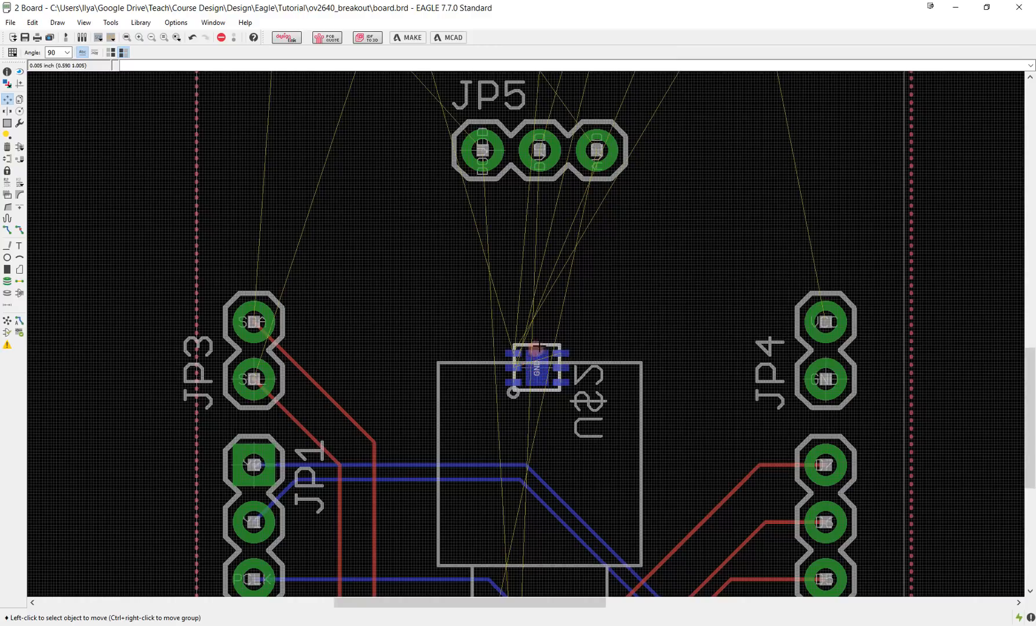
scroll(562, 389, "down", 4)
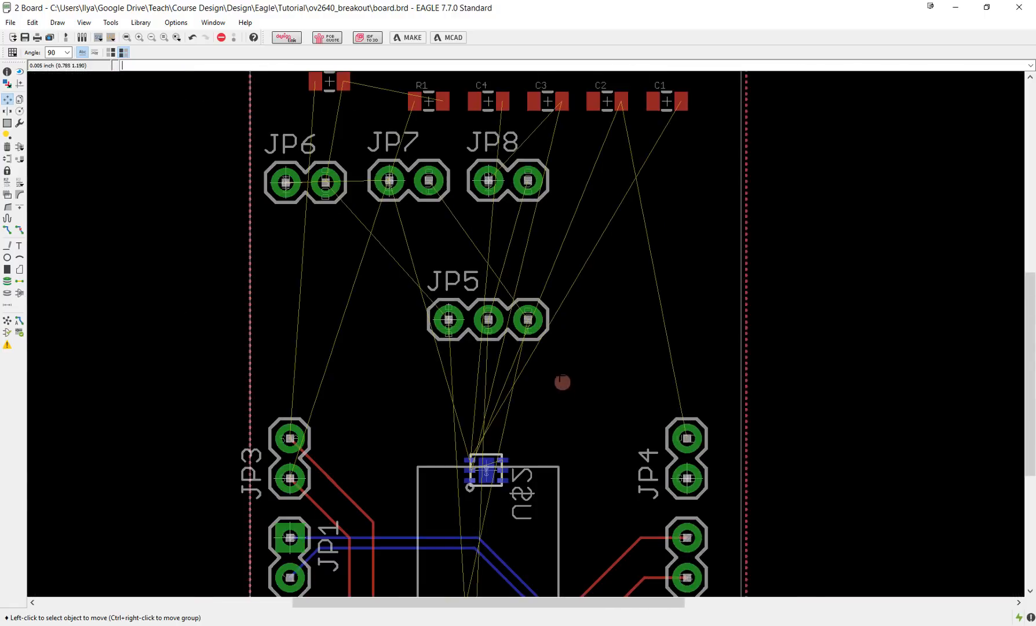
middle_click_drag(571, 232, 559, 253)
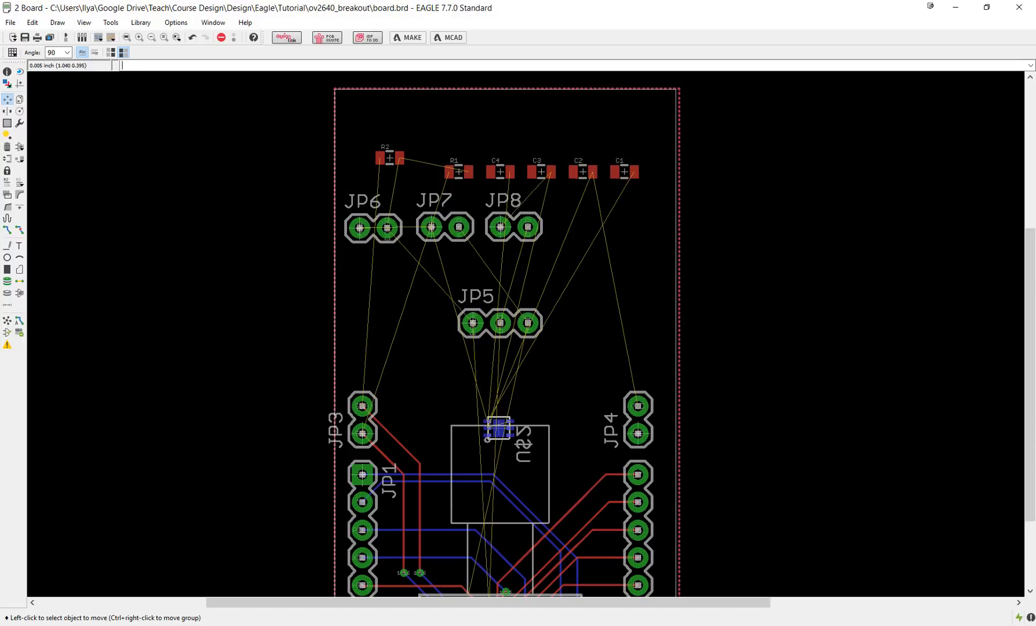
key("alt+Tab")
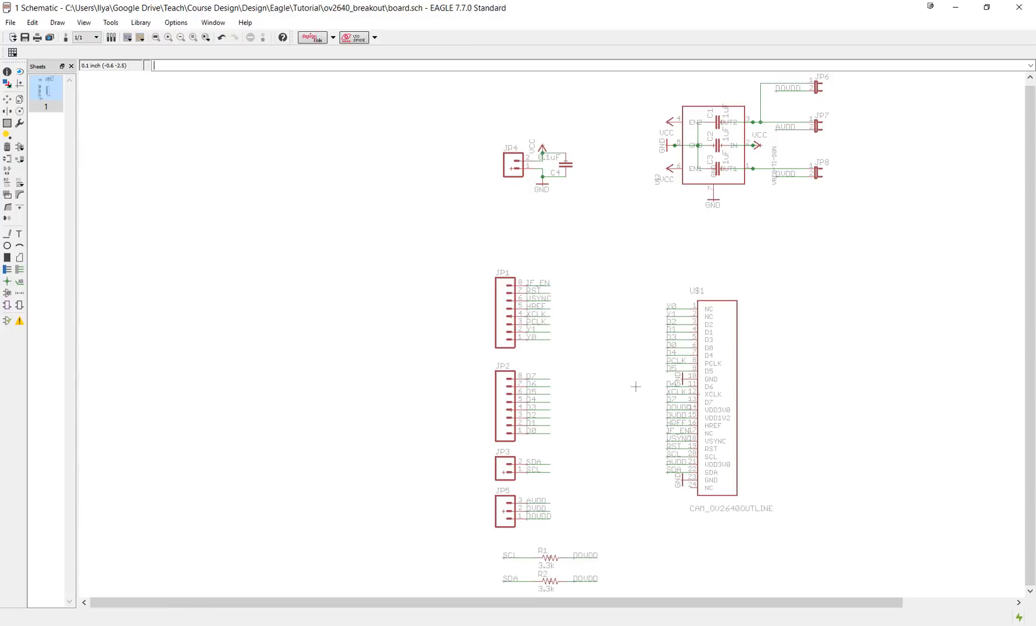
middle_click_drag(757, 329, 620, 489)
scroll(591, 267, "up", 5)
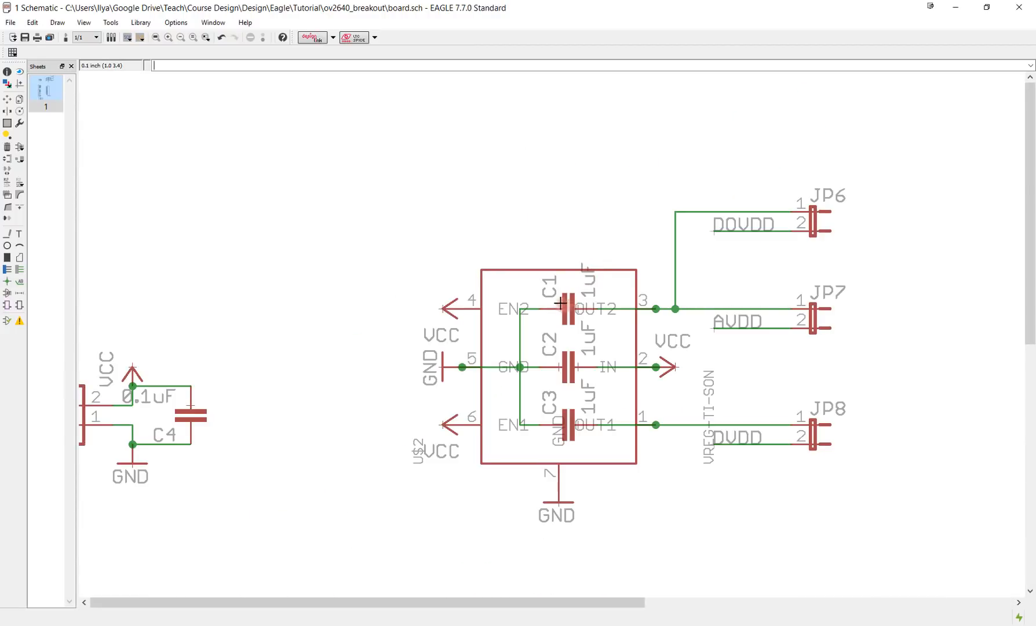
left_click(167, 435)
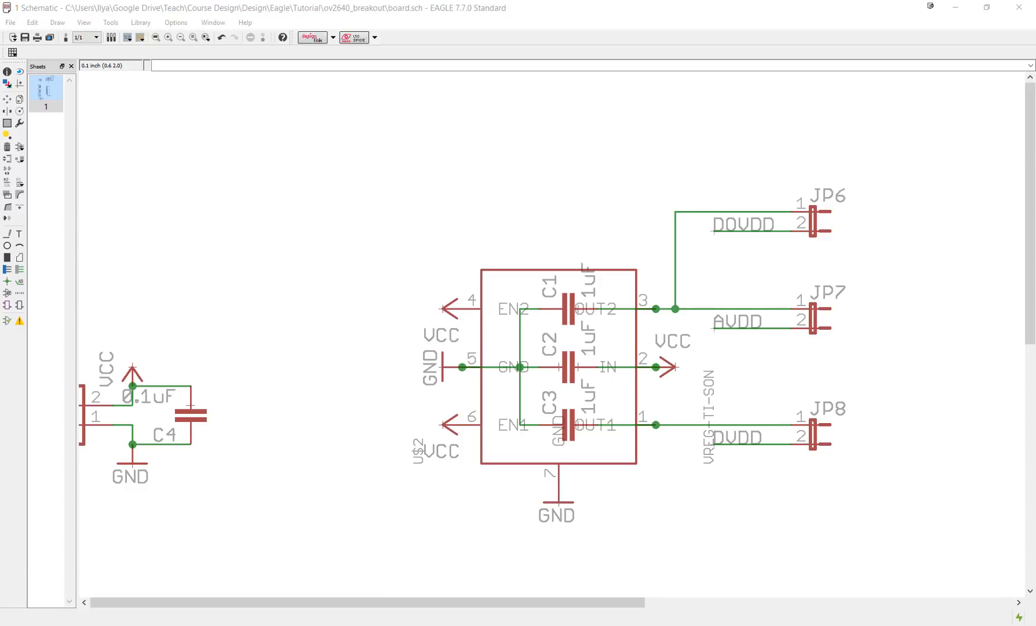
key("alt+Tab")
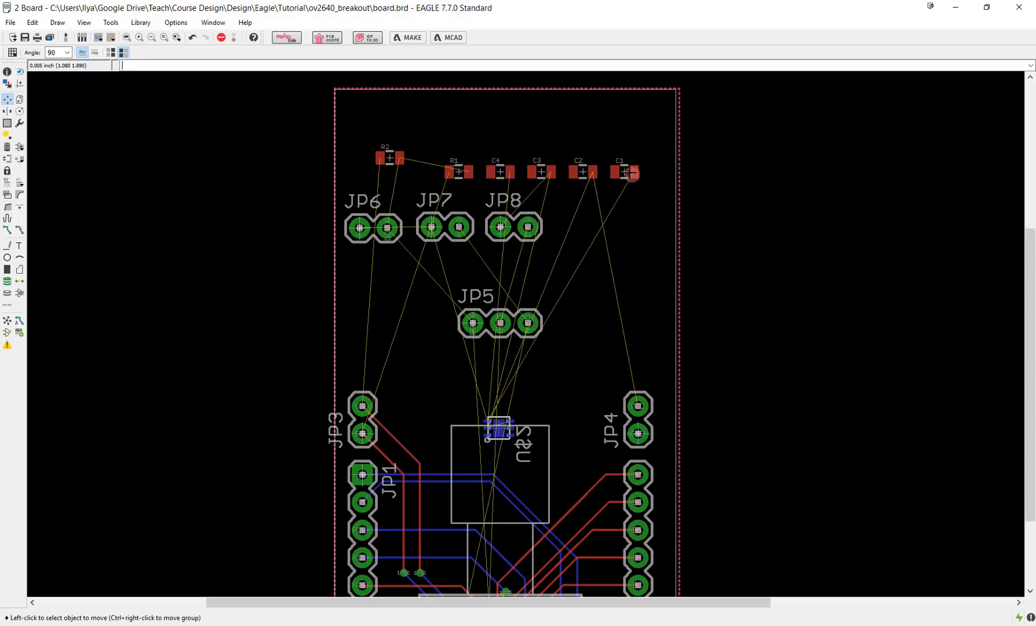
Place capacitor C1 on the bottom side beside U$2, rotated to 270 degrees with its N$1 pad facing the regulator's OUT2 pin
left_click(633, 173)
scroll(446, 373, "up", 4)
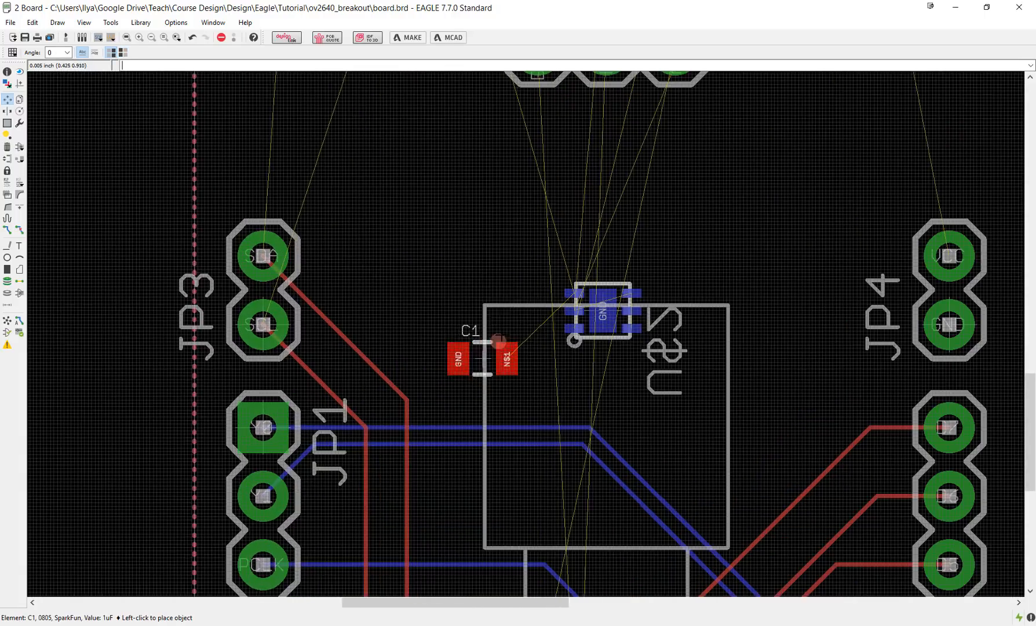
middle_click(497, 284)
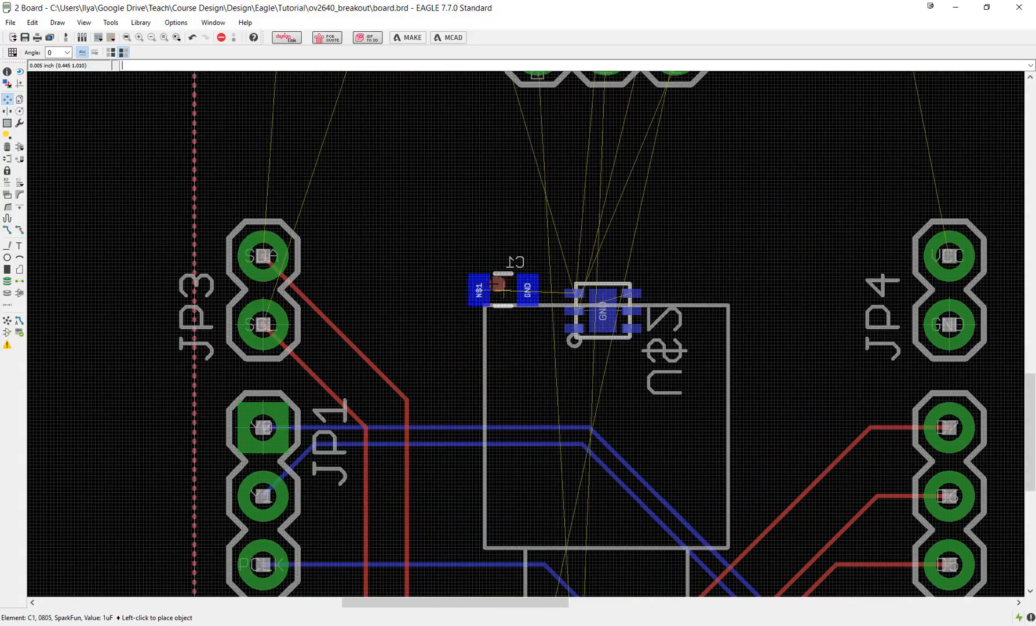
right_click(497, 284)
right_click(497, 284)
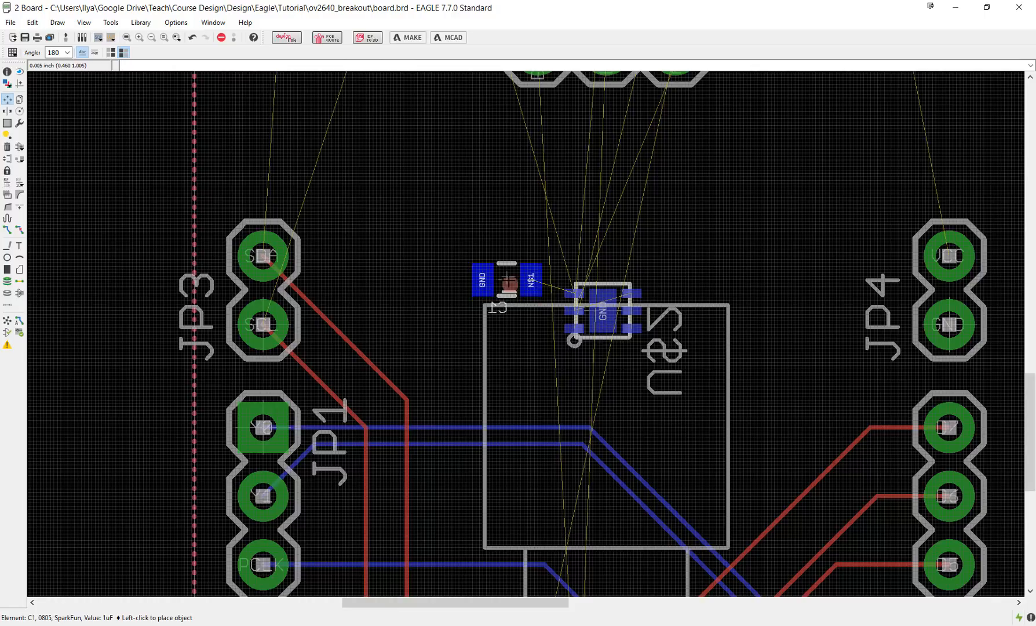
right_click(515, 273)
left_click(515, 271)
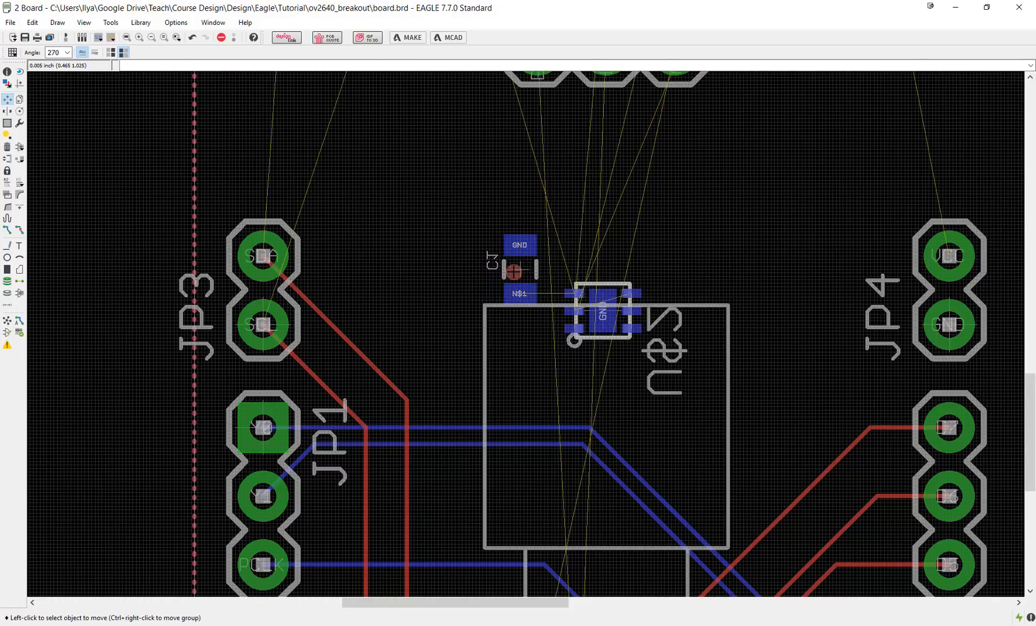
Place capacitor C2 on the bottom side across U$2 from C1, rotated to 270 degrees with its VCC pad nearest the regulator
scroll(713, 218, "down", 5)
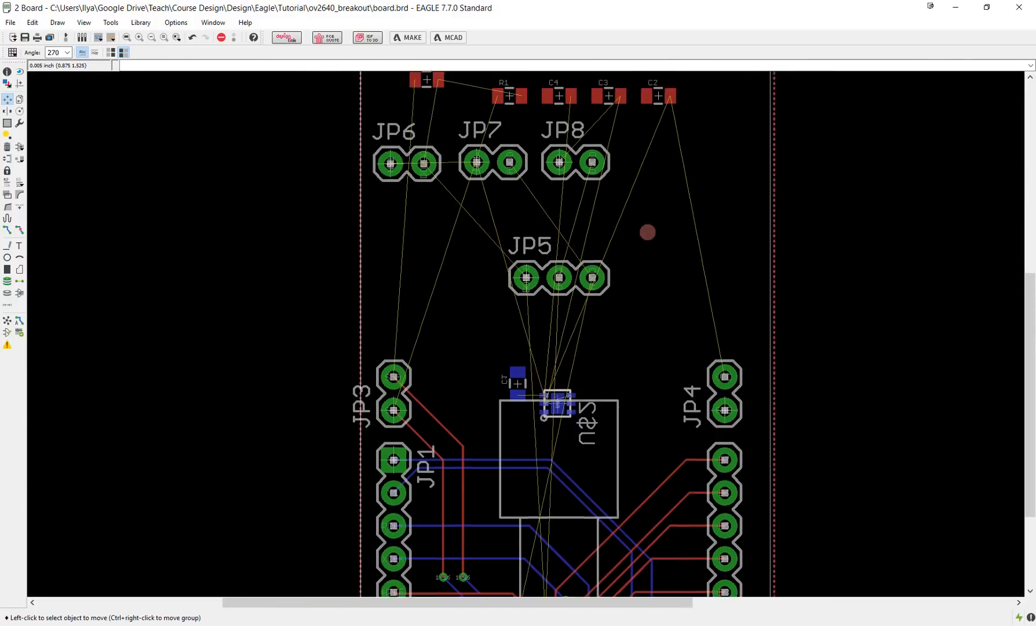
left_click(640, 161)
middle_click_drag(595, 466, 611, 275)
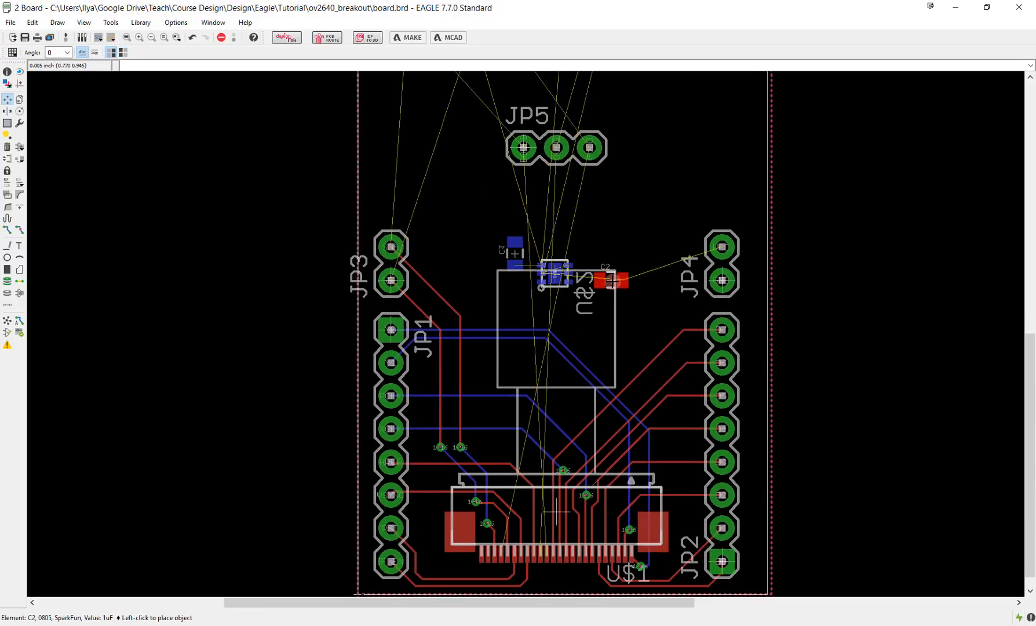
scroll(605, 290, "up", 5)
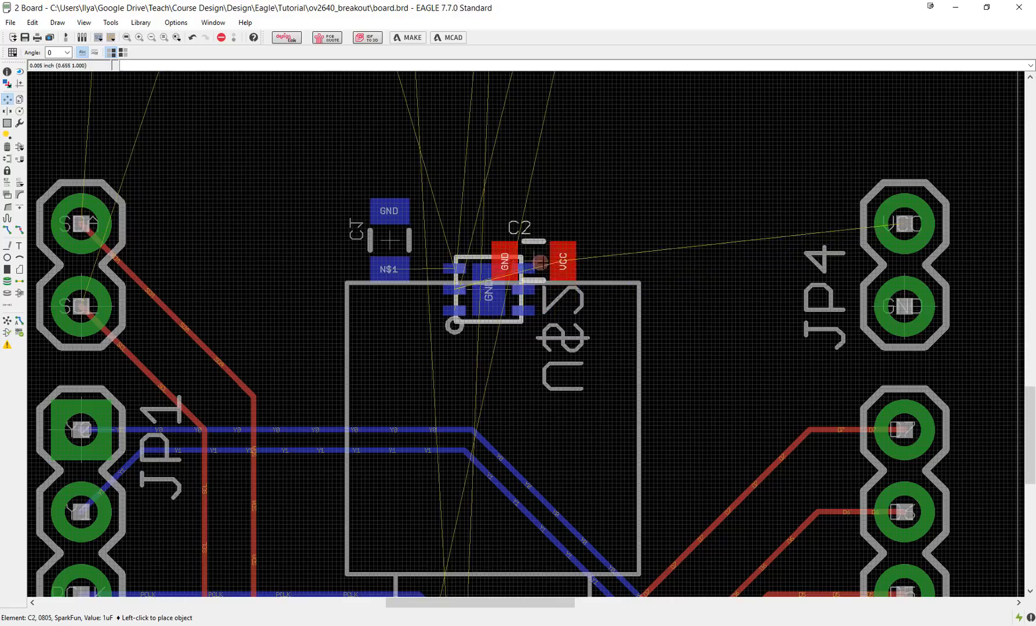
right_click(605, 264)
right_click(592, 238)
right_click(587, 240)
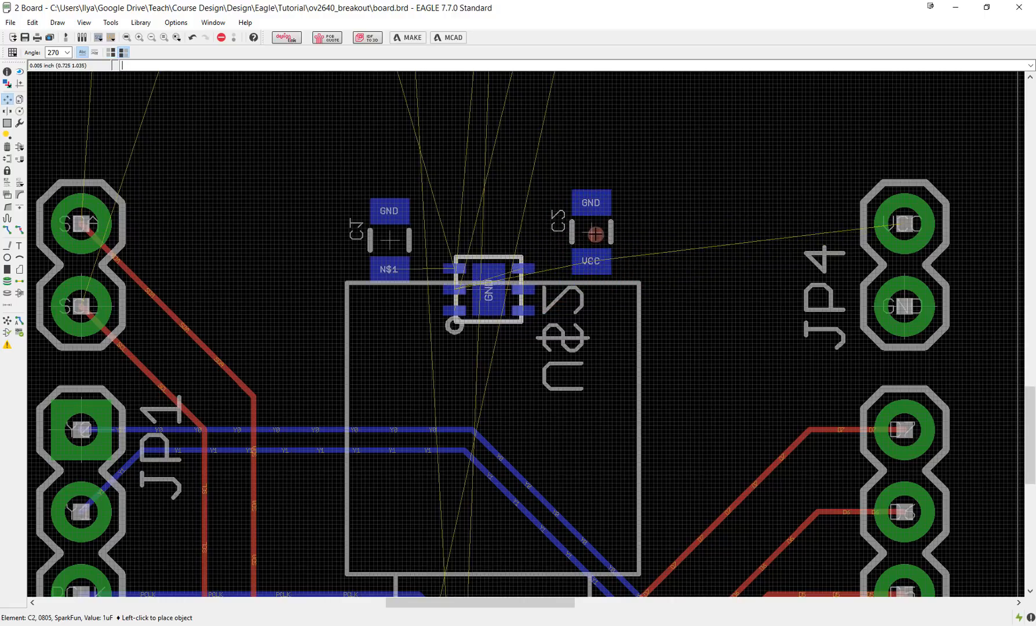
left_click(591, 232)
Place capacitor C3 on the bottom side directly below C1, rotated to 90 degrees with its N$2 pad facing the regulator's N$2 pin
scroll(686, 182, "down", 3)
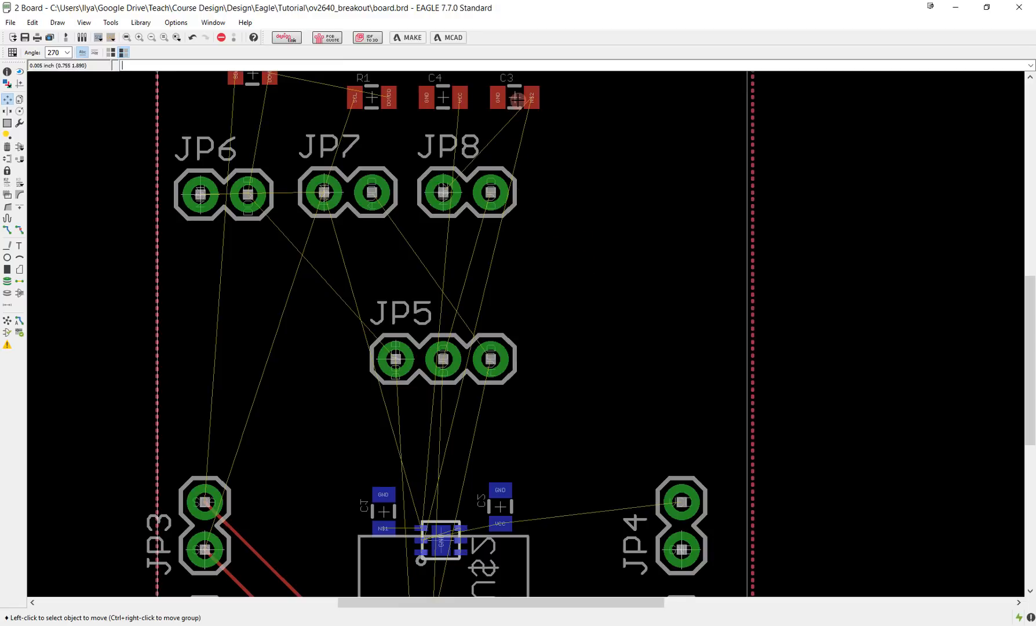
left_click_drag(516, 99, 520, 109)
left_click(537, 103)
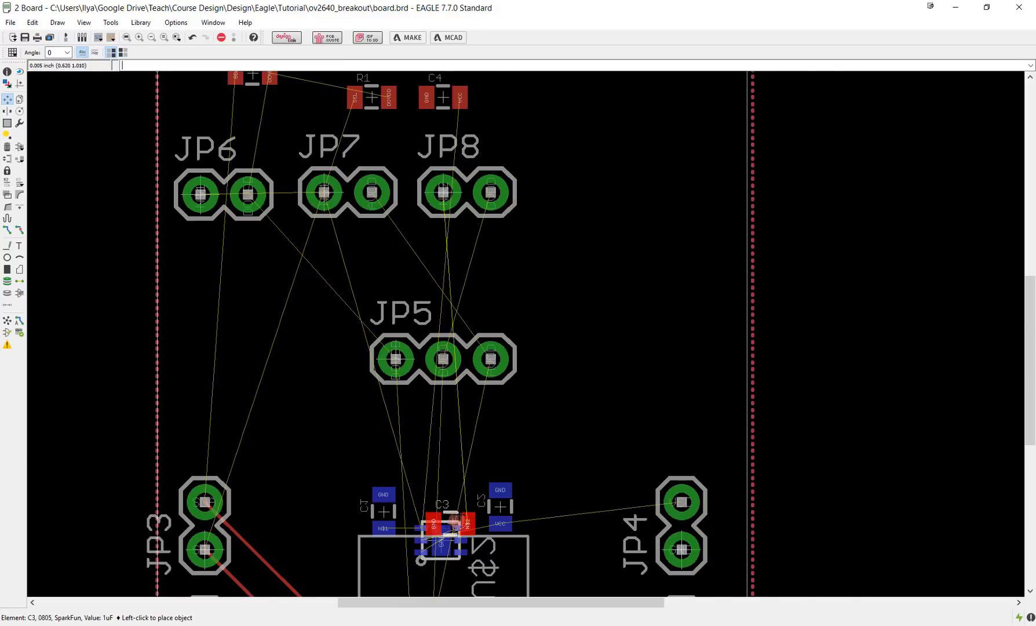
scroll(452, 524, "up", 5)
right_click(502, 358)
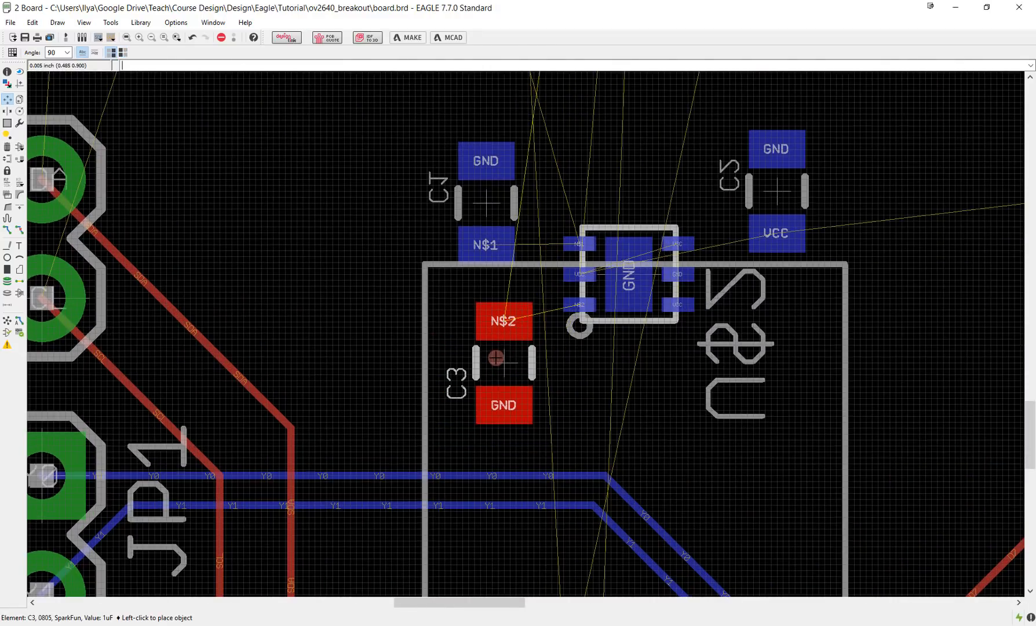
middle_click(484, 366)
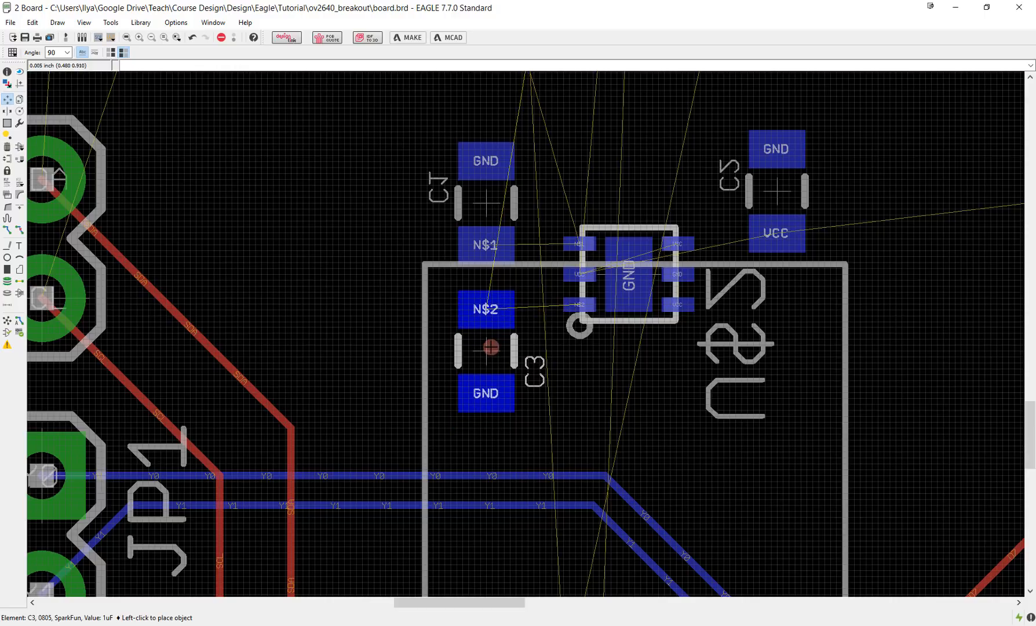
left_click(486, 347)
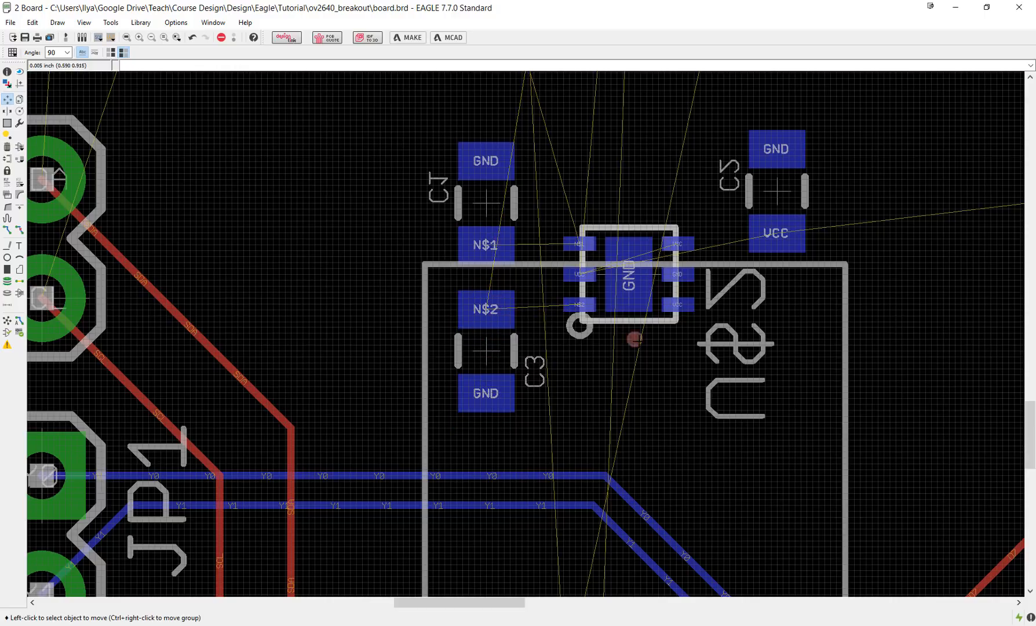
Place capacitor C4 on the bottom side beside header JP4, rotated to 90 degrees so its VCC and GND pads match the header's order
scroll(713, 319, "down", 1)
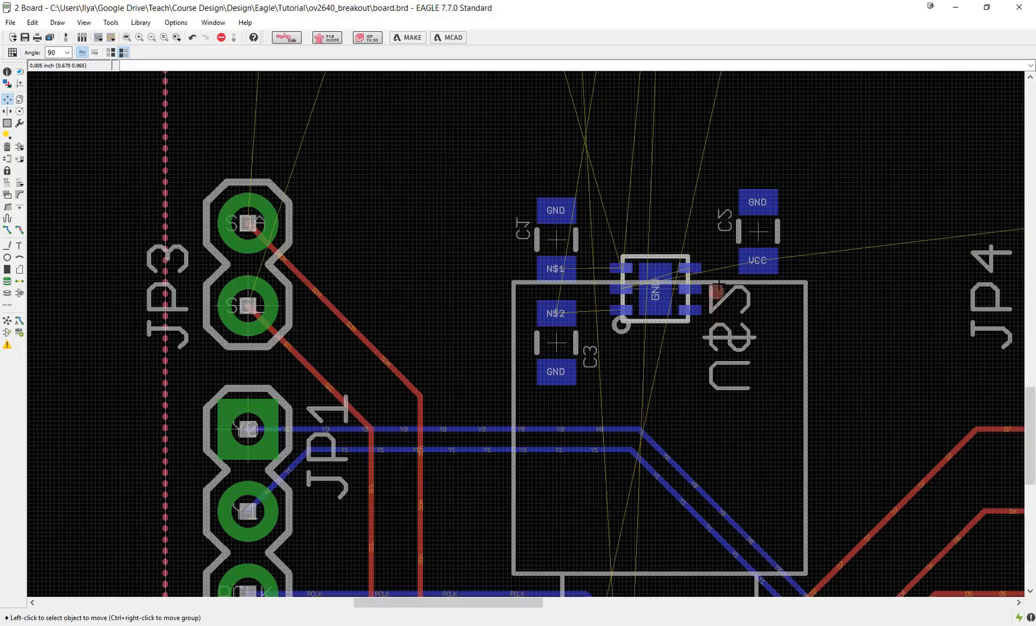
scroll(724, 223, "down", 4)
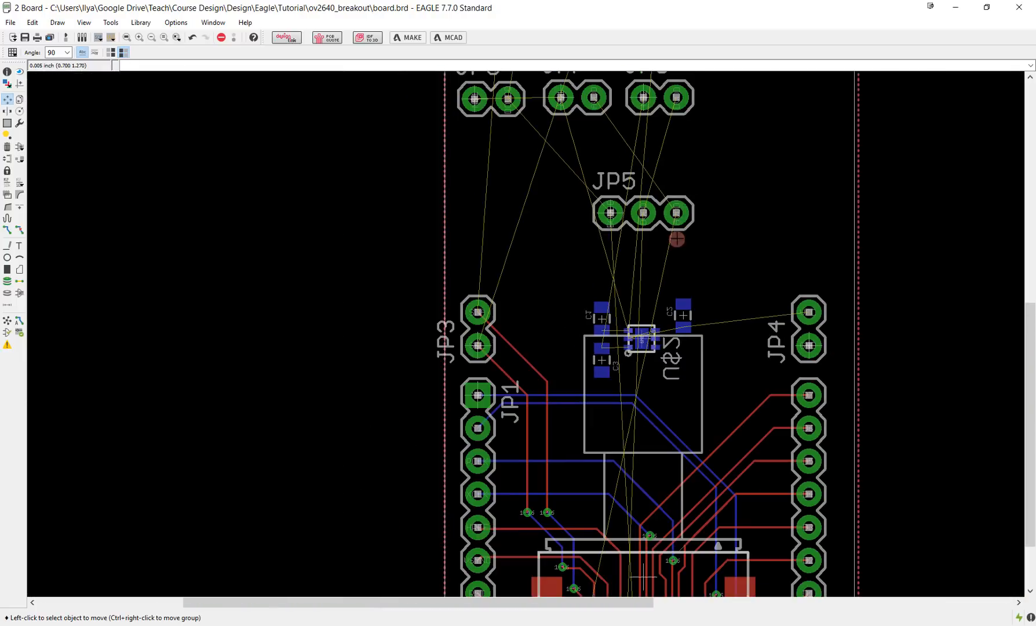
middle_click_drag(686, 200, 647, 312)
left_click(613, 131)
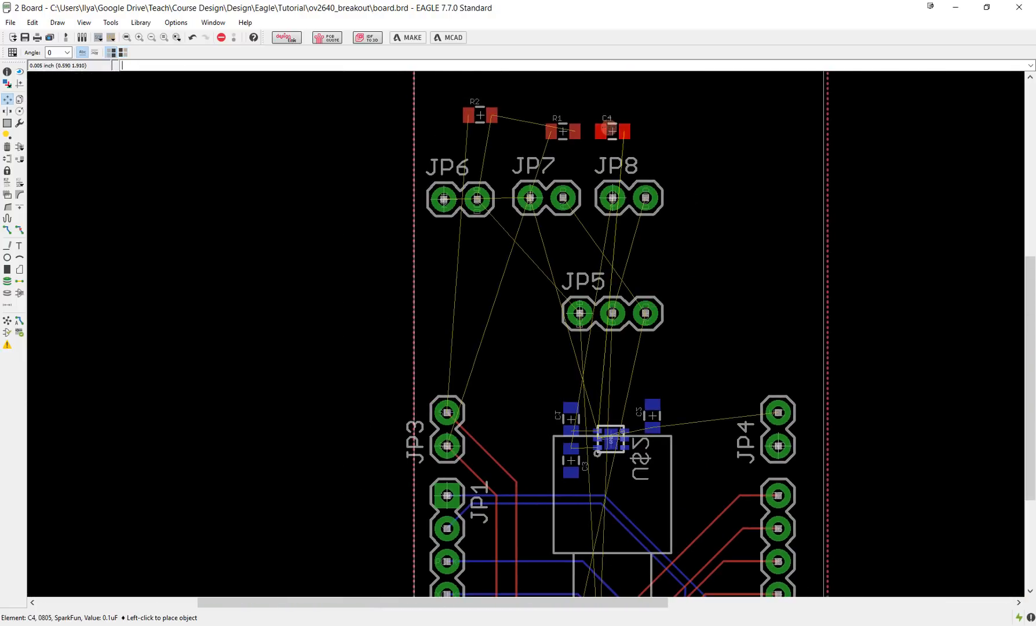
scroll(800, 441, "up", 3)
middle_click_drag(736, 439, 677, 347)
scroll(674, 365, "up", 3)
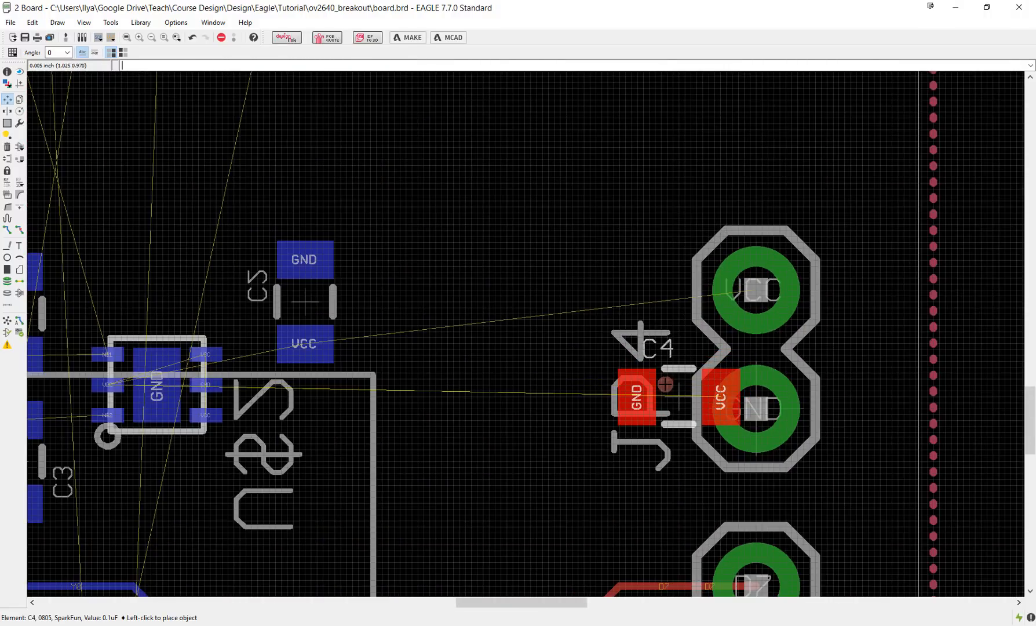
middle_click(667, 371)
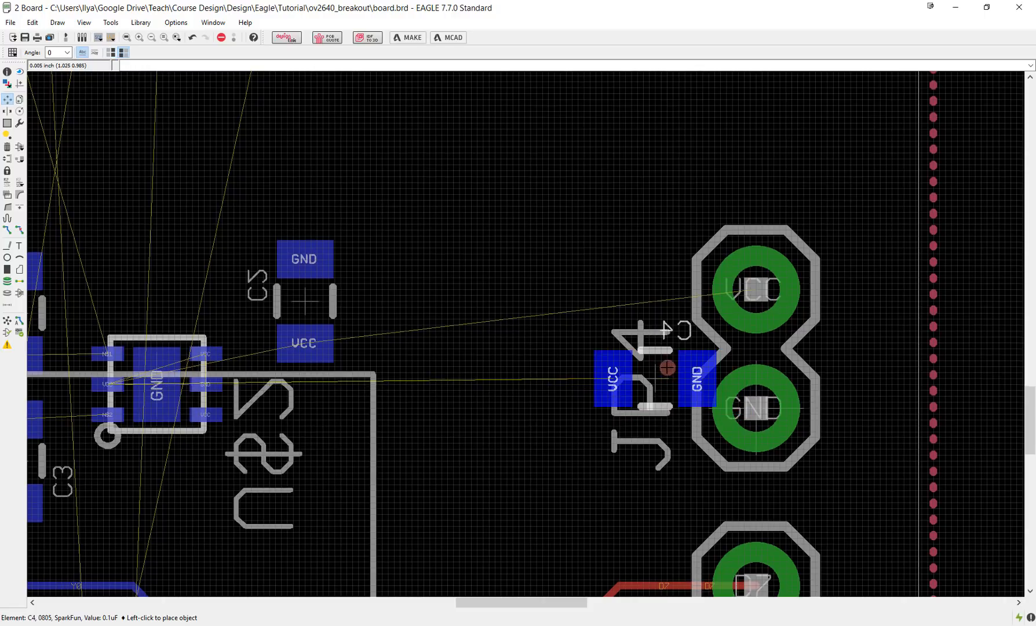
right_click(642, 359)
right_click(635, 350)
right_click(634, 350)
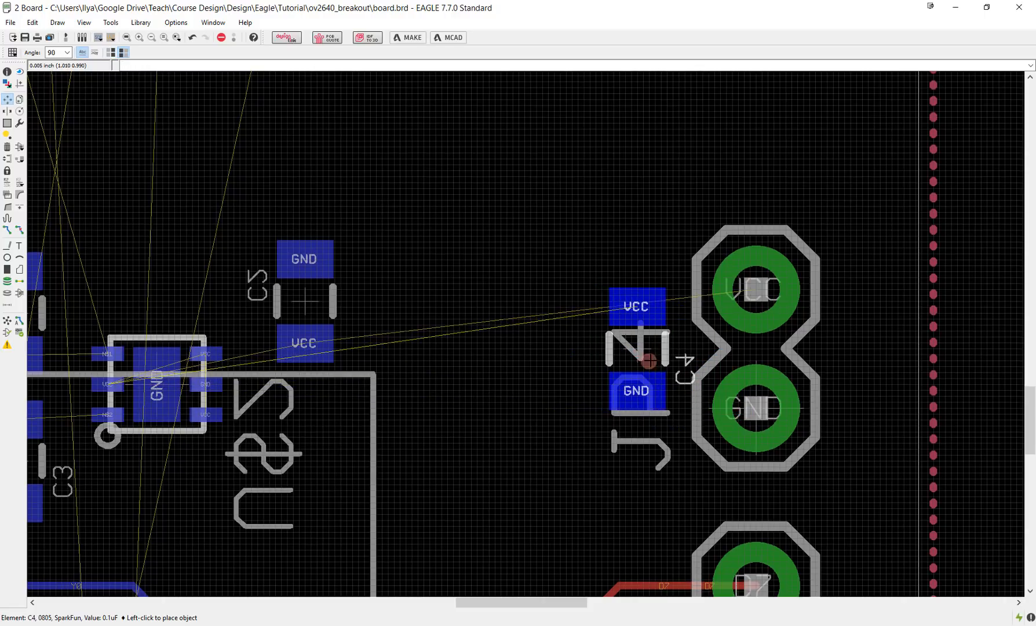
left_click(638, 351)
Move resistors R2 and R1 from above the upper headers to beside header JP3, with R2 above R1
scroll(564, 279, "down", 2)
scroll(564, 280, "down", 3)
middle_click_drag(551, 222, 696, 340)
left_click(475, 125)
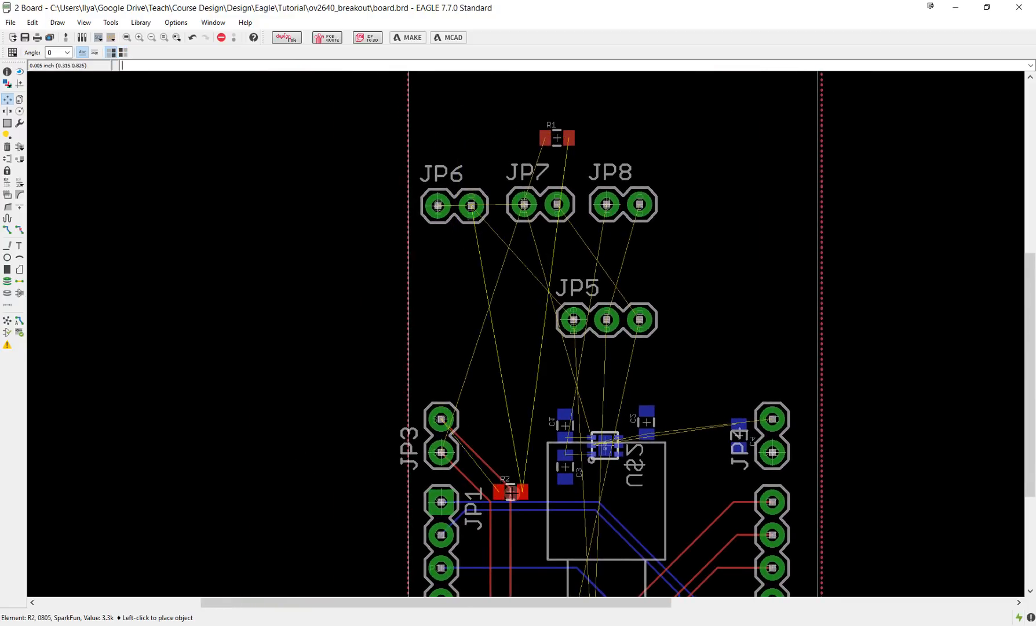
scroll(493, 418, "up", 2)
scroll(493, 422, "down", 2)
left_click(492, 407)
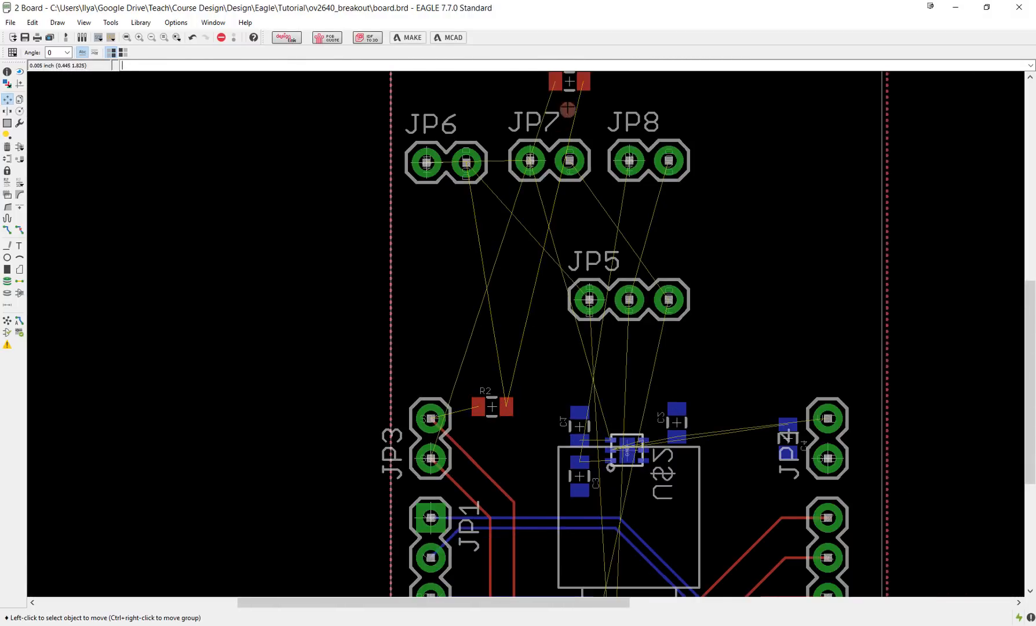
left_click(566, 87)
left_click(489, 460)
scroll(489, 459, "up", 5)
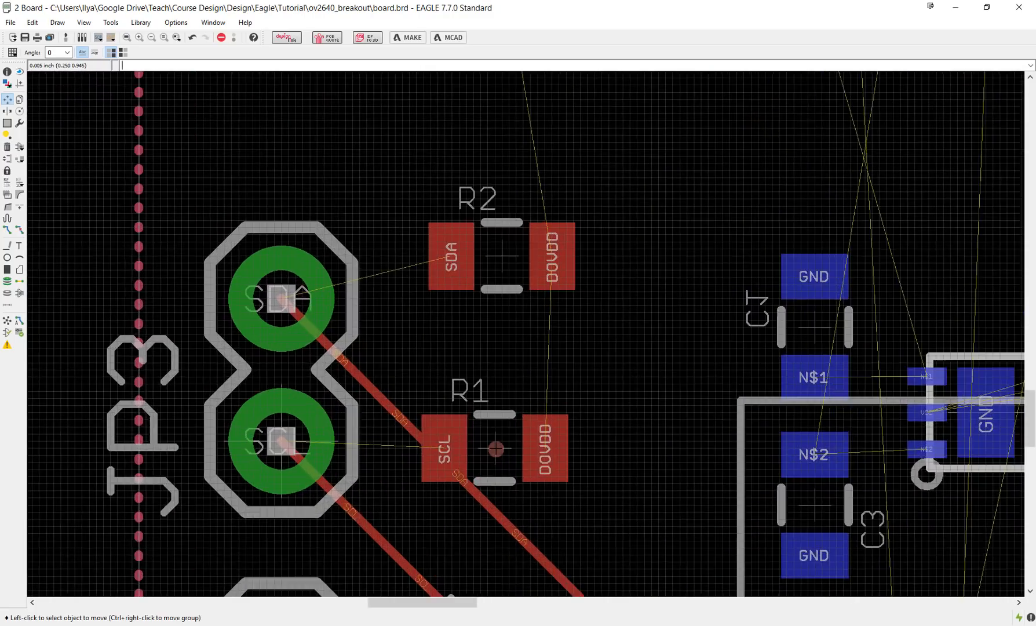
Mirror R1 to the bottom side at 180 degrees and align its SCL pad with JP3's SCL pin
scroll(495, 448, "down", 1)
left_click(494, 447)
right_click(485, 461)
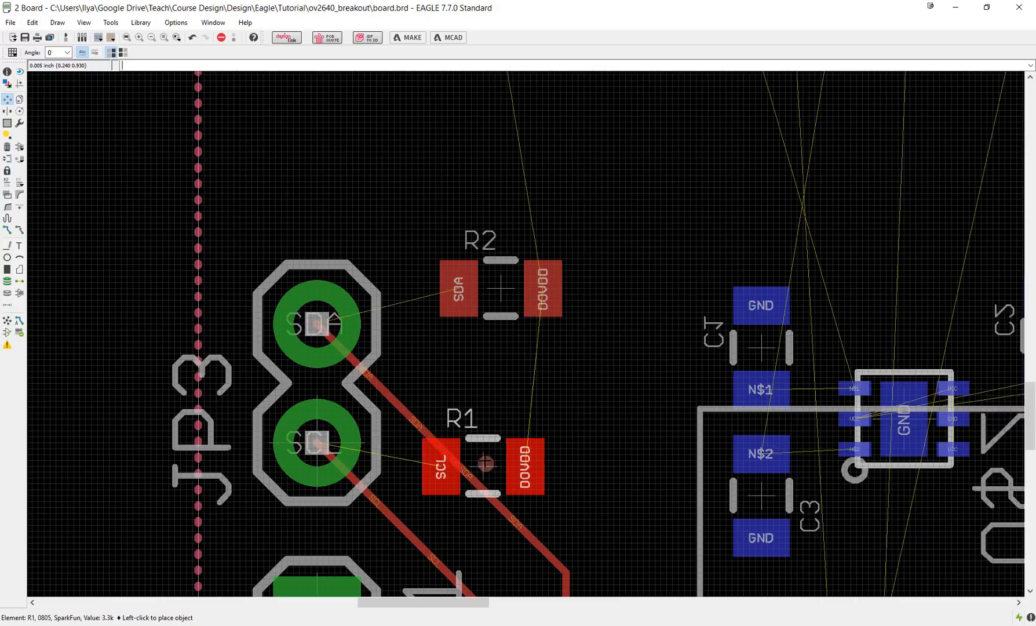
right_click(483, 460)
middle_click(474, 462)
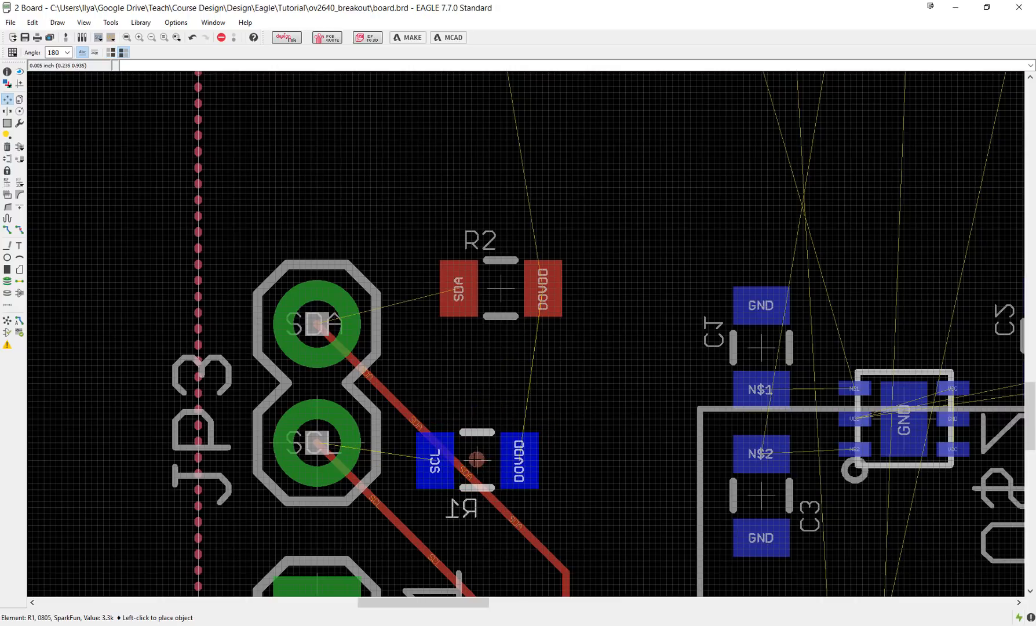
left_click(474, 444)
Mirror R2 to the bottom side at 180 degrees, directly above R1 with its SDA pad level with JP3's SDA pin
left_click(508, 294)
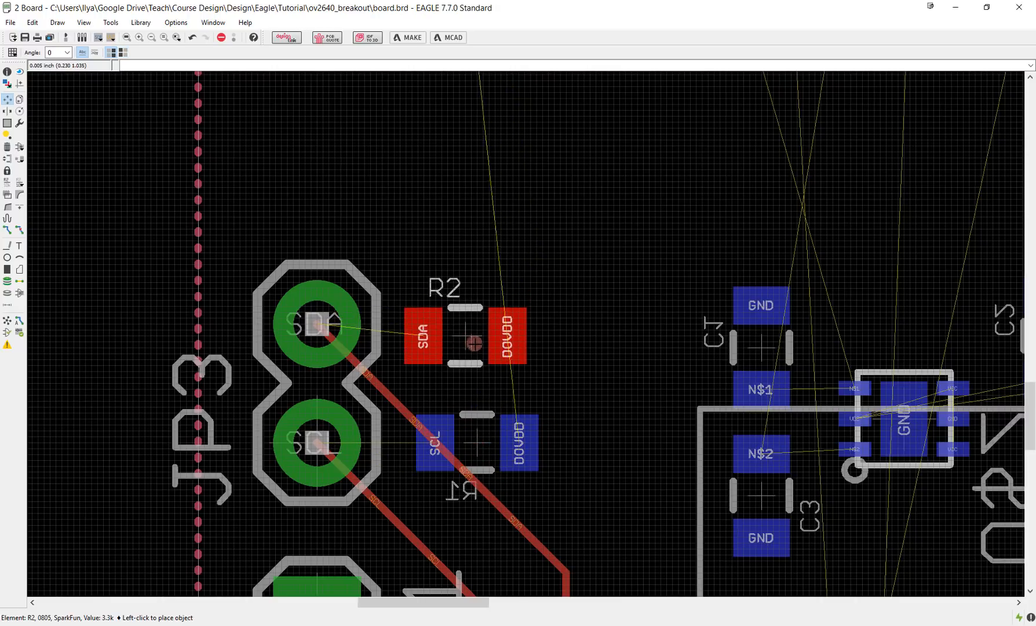
middle_click(481, 330)
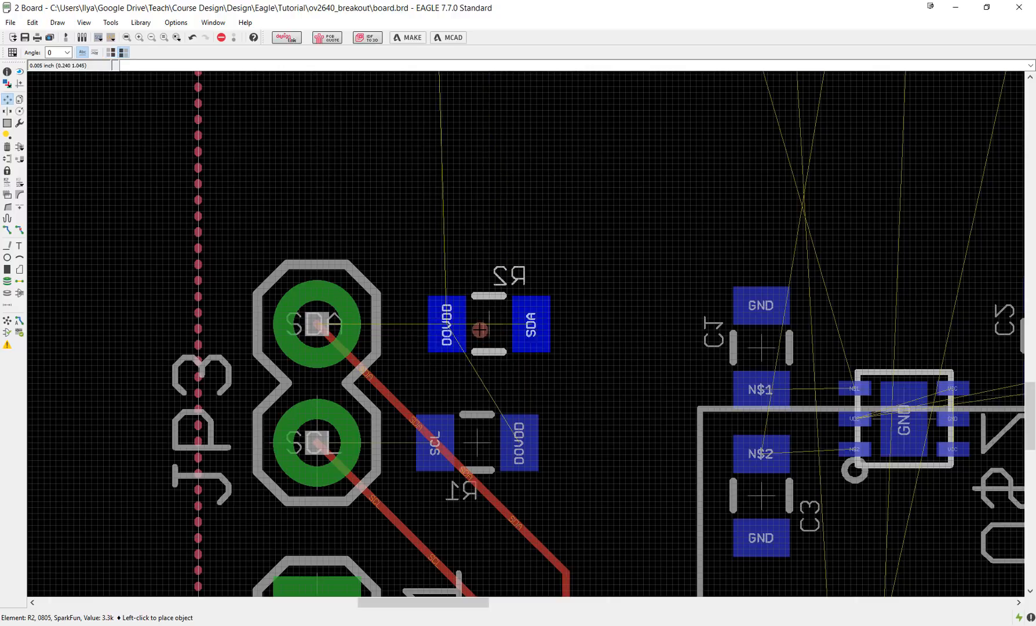
right_click(481, 330)
right_click(480, 329)
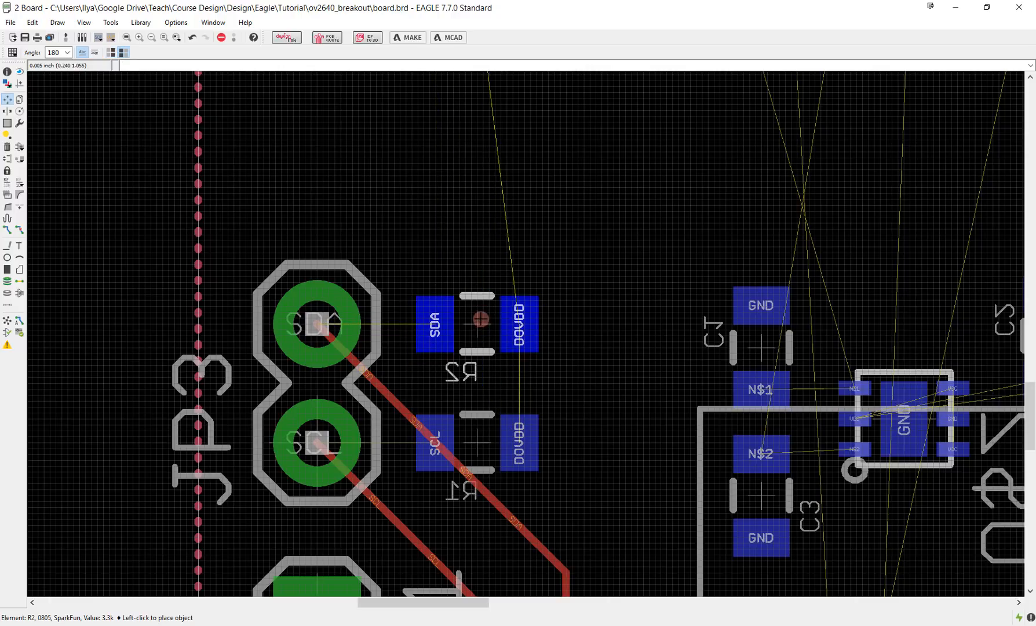
left_click(481, 318)
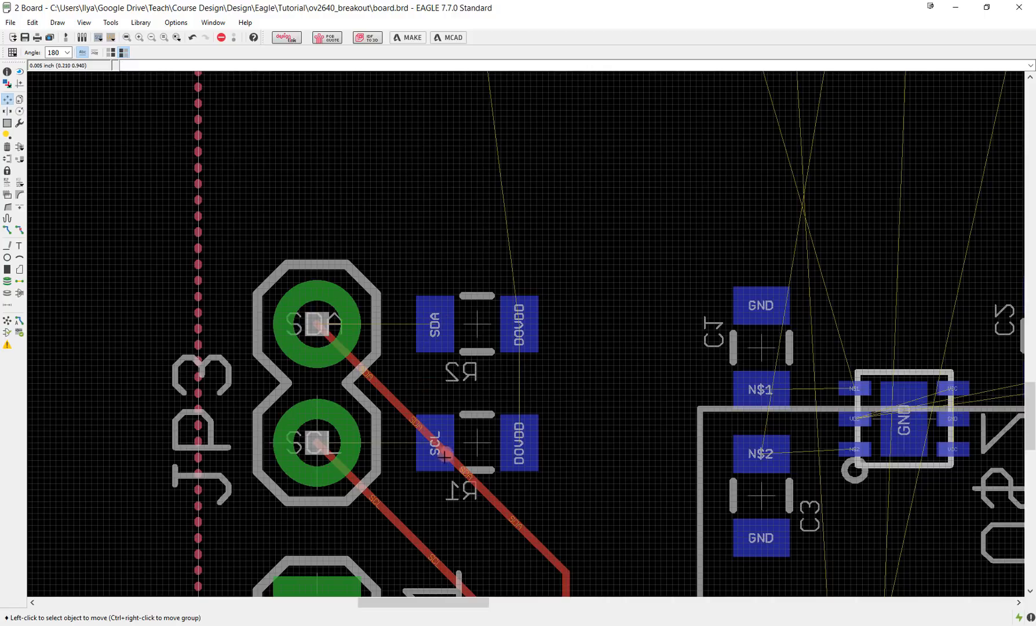
Move header JP5 closer above the regulator and its capacitors, and rotate it to 180 degrees
scroll(678, 476, "down", 5)
middle_click_drag(770, 490, 647, 466)
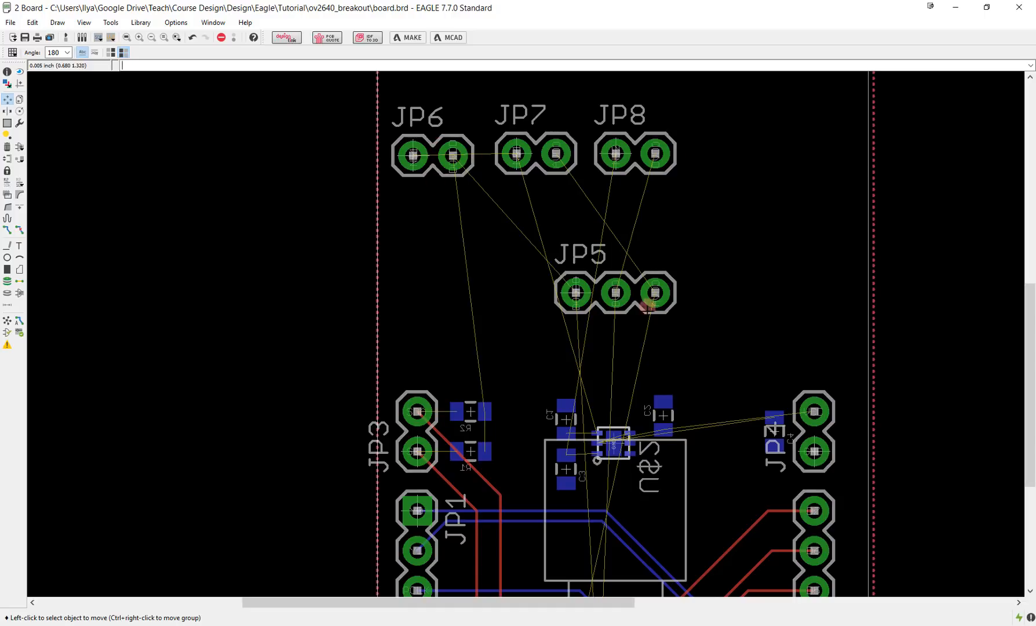
left_click(576, 294)
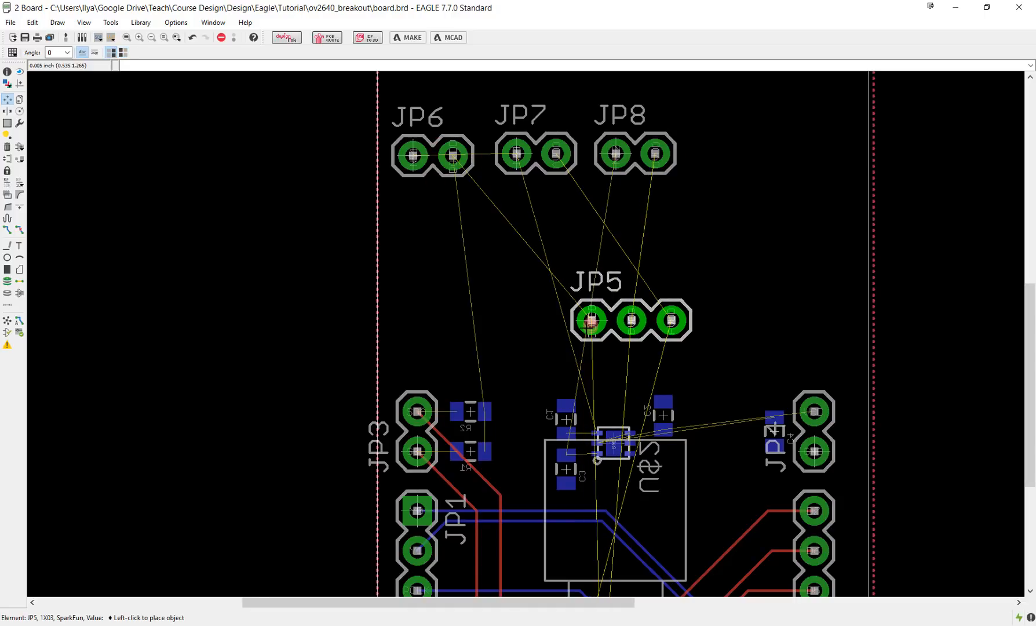
left_click(574, 342)
scroll(574, 342, "up", 2)
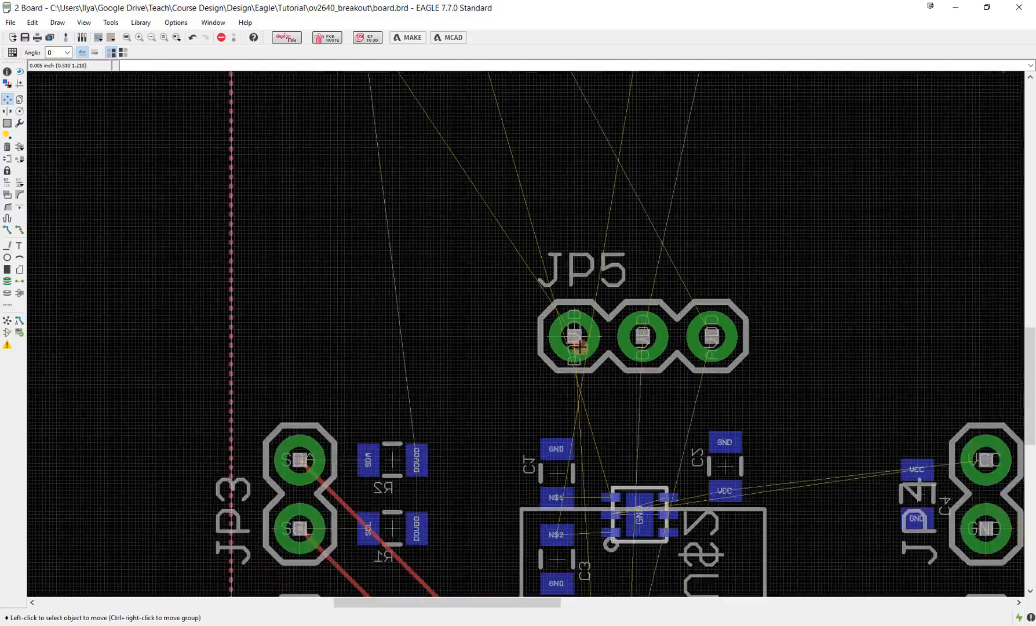
left_click(572, 337)
right_click(573, 339)
right_click(574, 341)
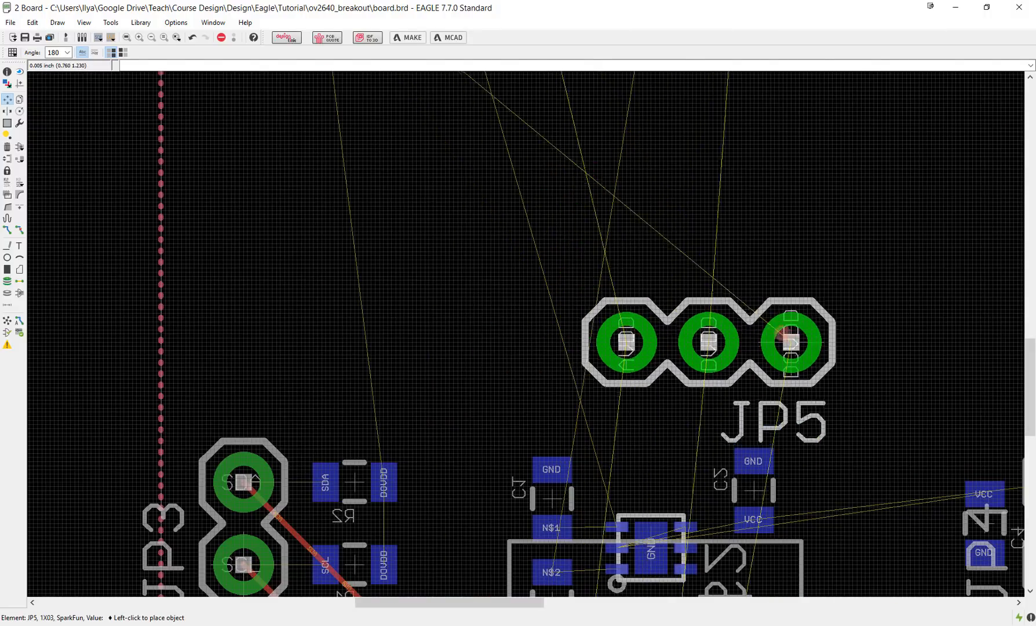
left_click(735, 333)
scroll(737, 335, "down", 2)
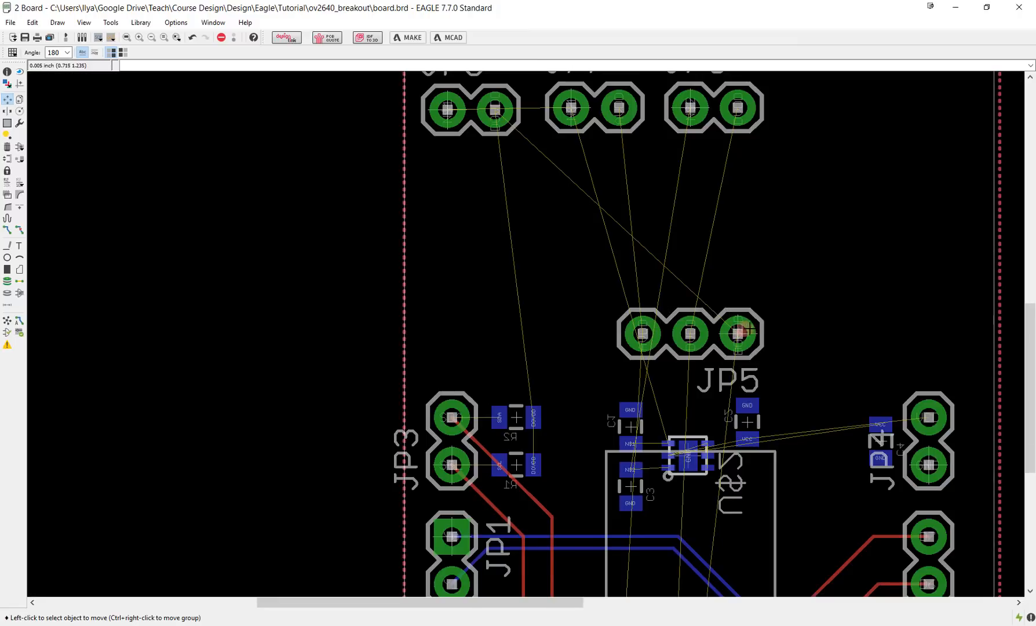
Line up headers JP8, JP7 and JP6 in one row with JP5, JP8 on one side and JP7 and JP6 on the other
middle_click_drag(741, 214, 640, 276)
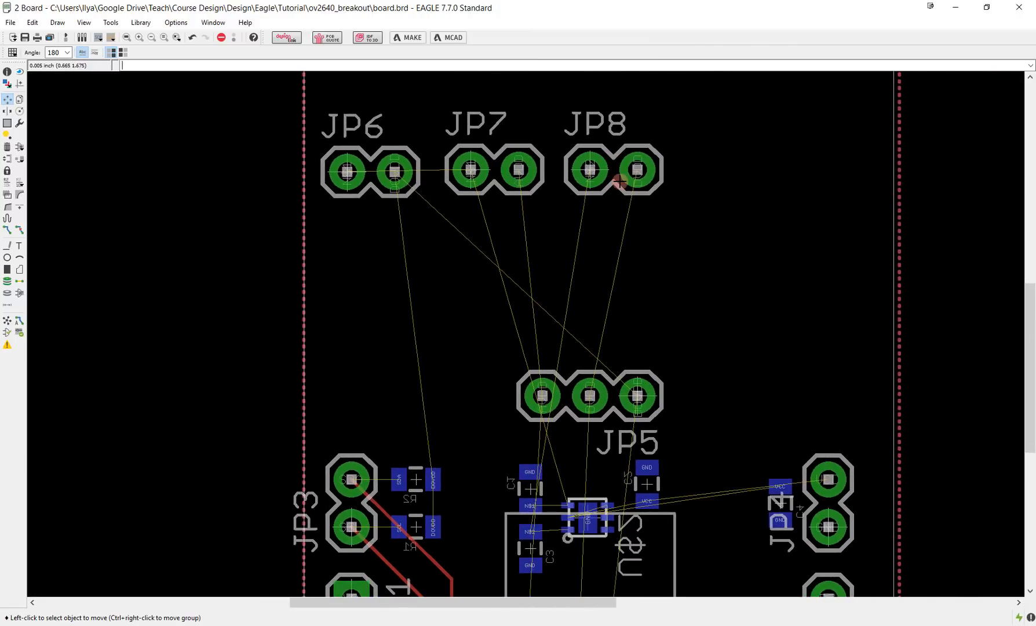
left_click(583, 166)
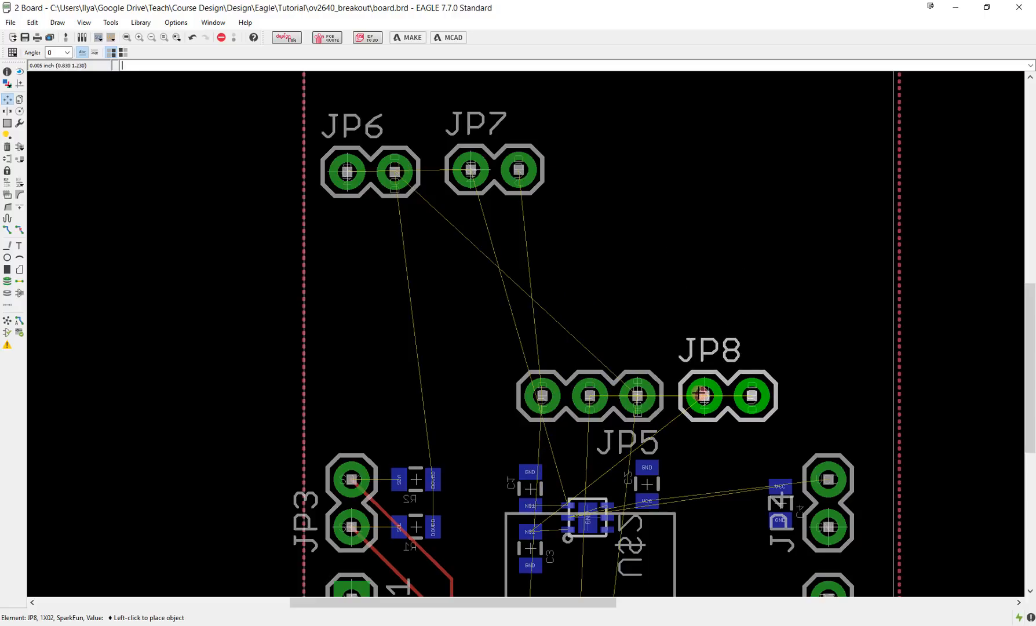
left_click(702, 394)
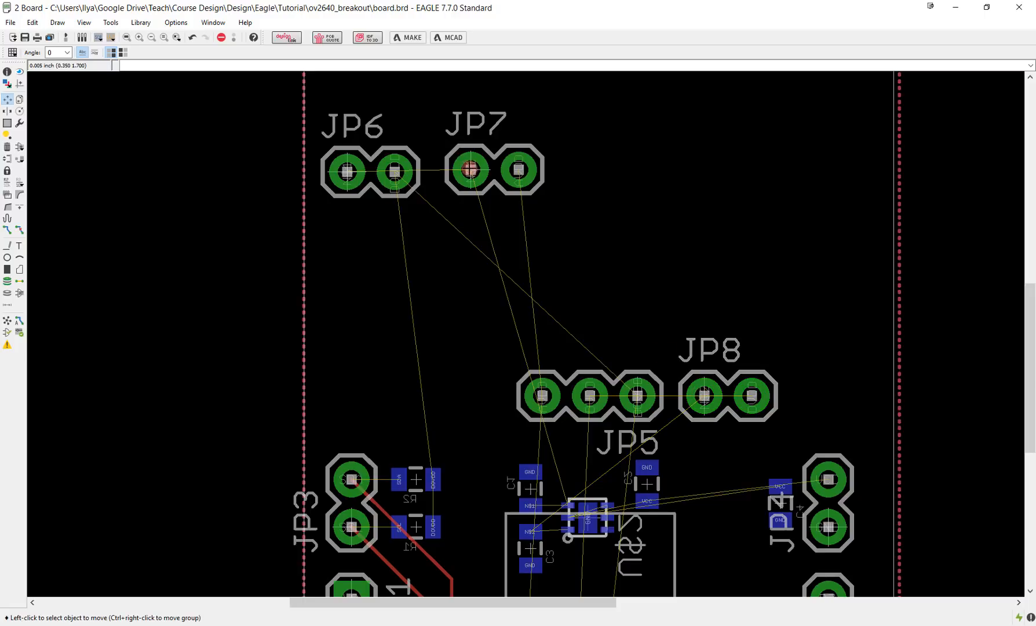
left_click(470, 169)
left_click(433, 396)
left_click(347, 171)
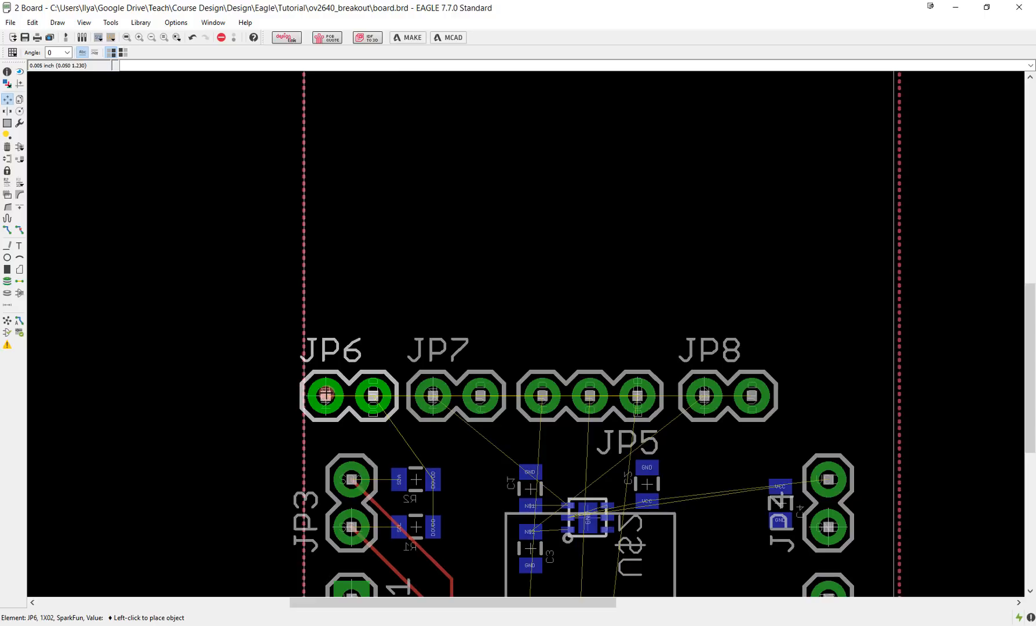
left_click(329, 394)
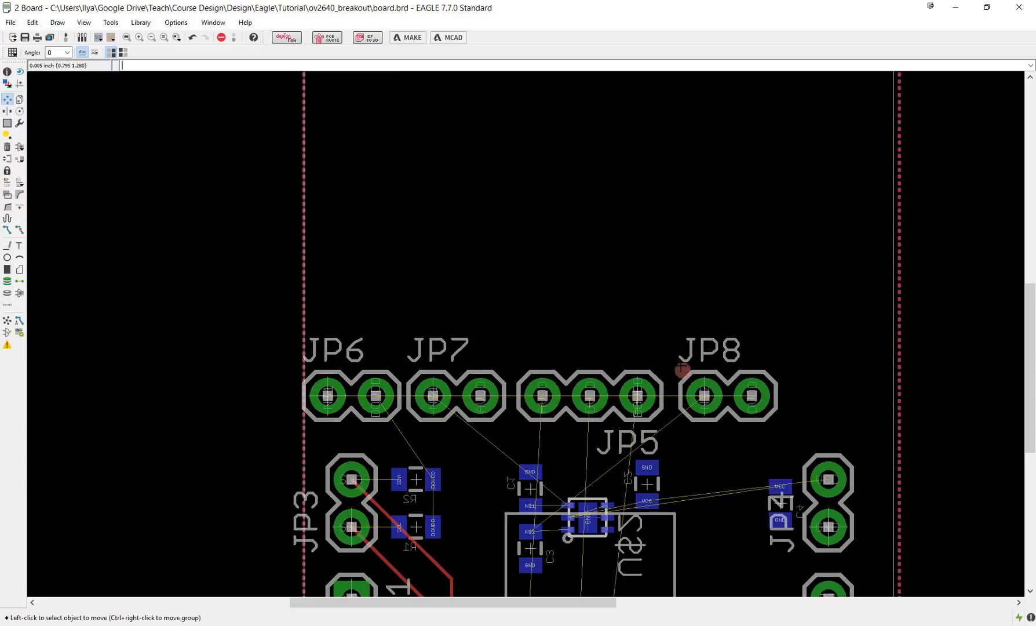
middle_click_drag(664, 339, 594, 253)
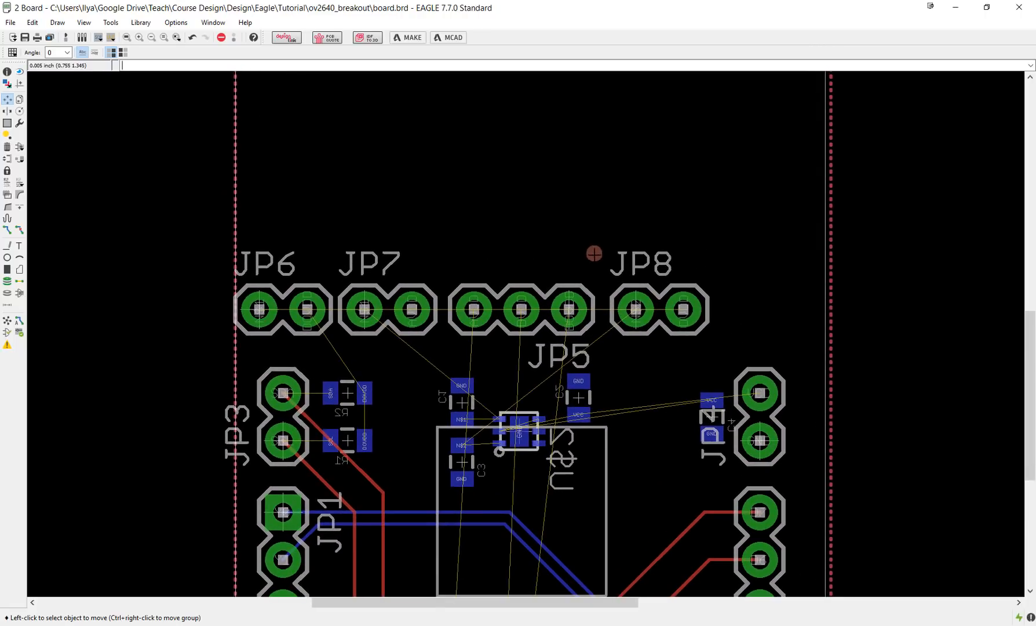
Recalculate the airwires with Ratsnest and clear all polygon fills with the command ripup @;
middle_click_drag(642, 391, 610, 231)
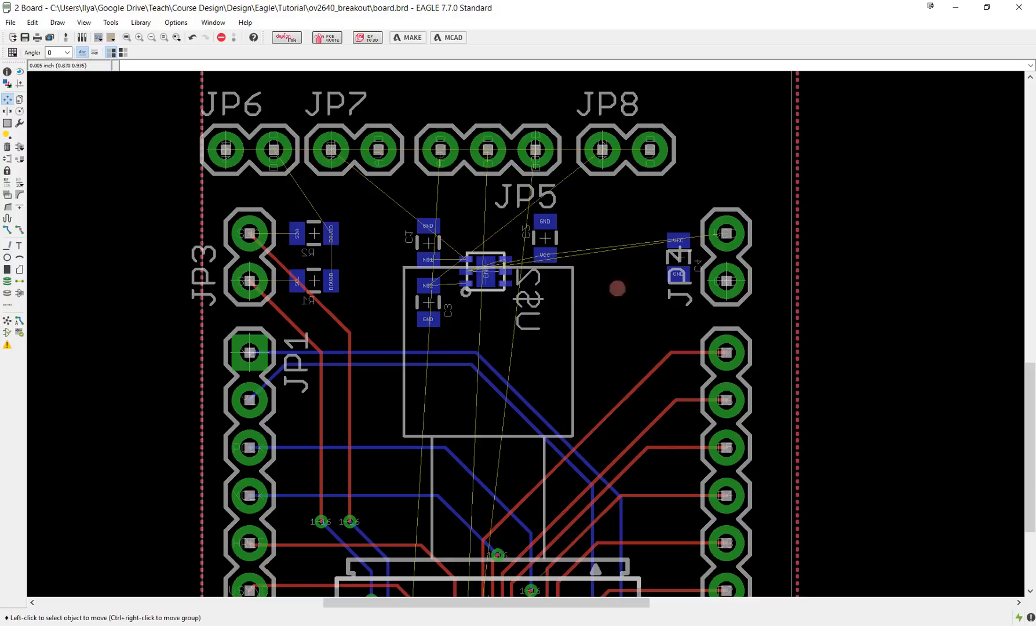
left_click(7, 320)
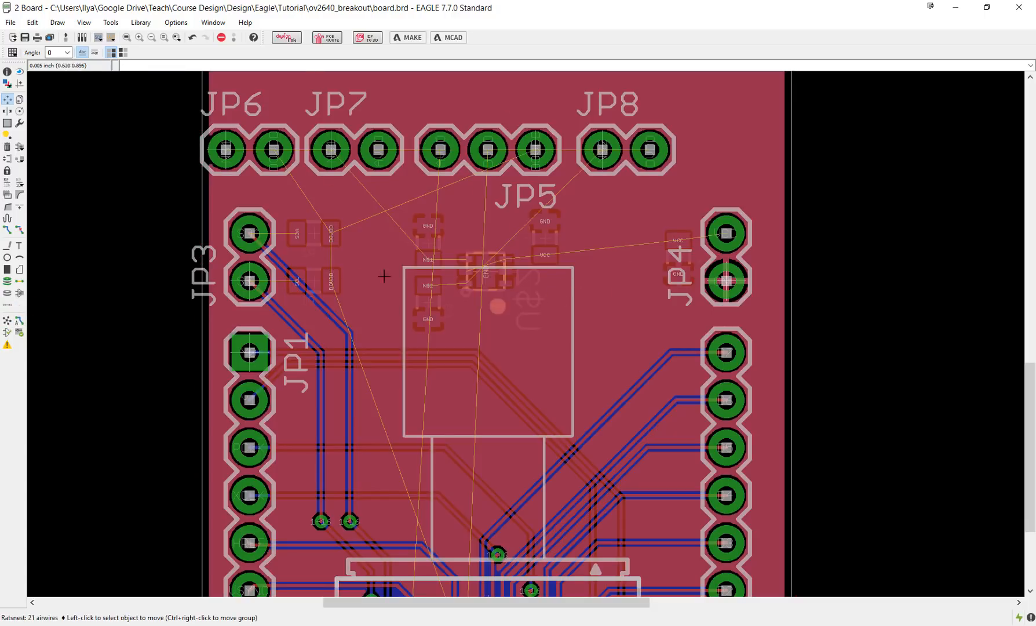
left_click(172, 65)
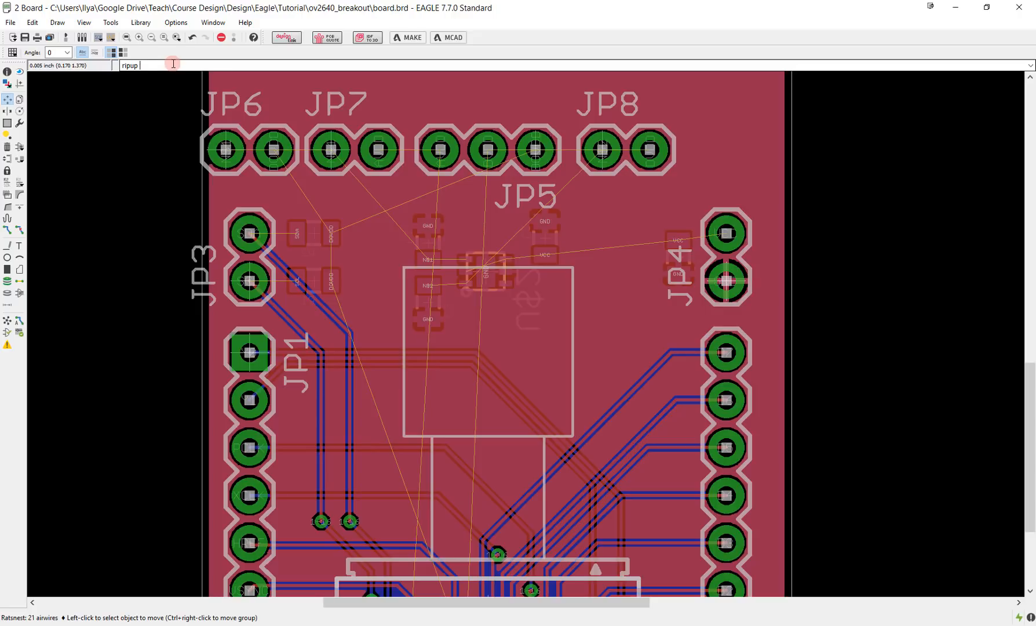
type("ripup @;")
key("Return")
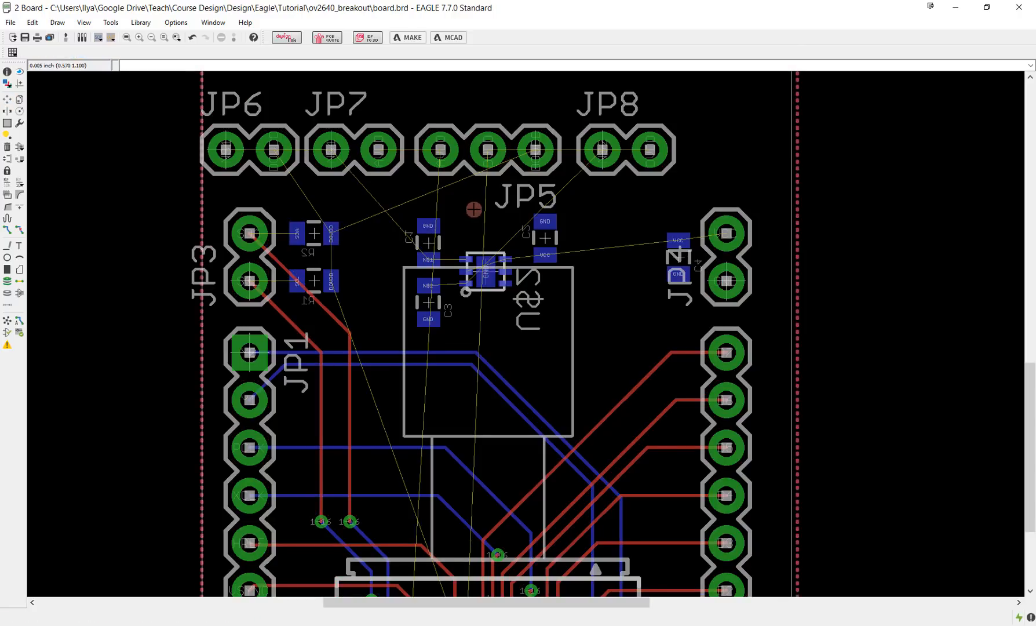
Route N$1 from the regulator to C1 and N$2 from the regulator to C3 on the bottom layer
scroll(473, 210, "up", 3)
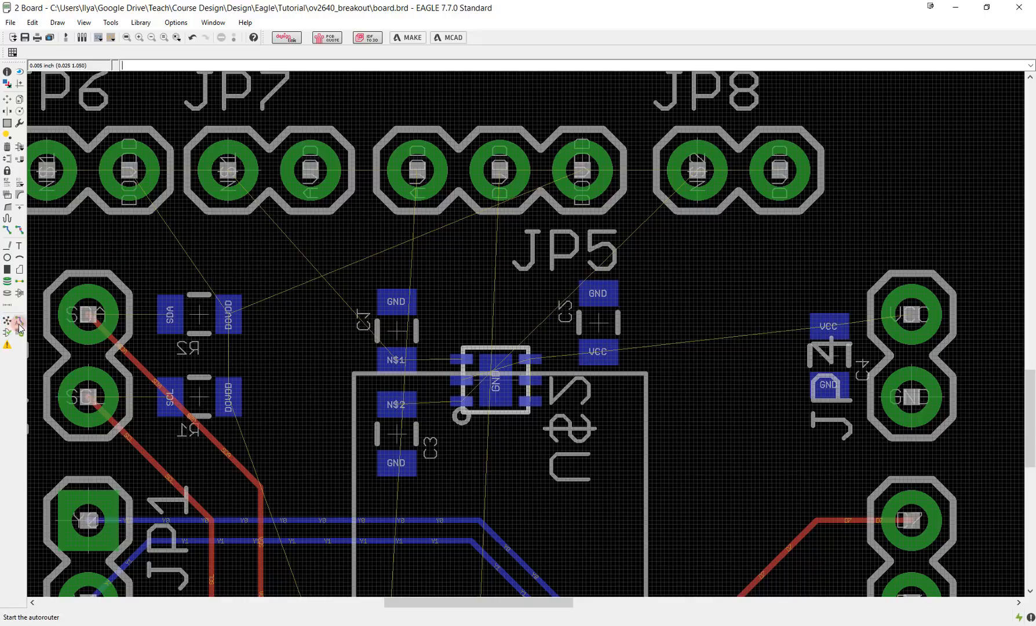
left_click(7, 232)
left_click(464, 358)
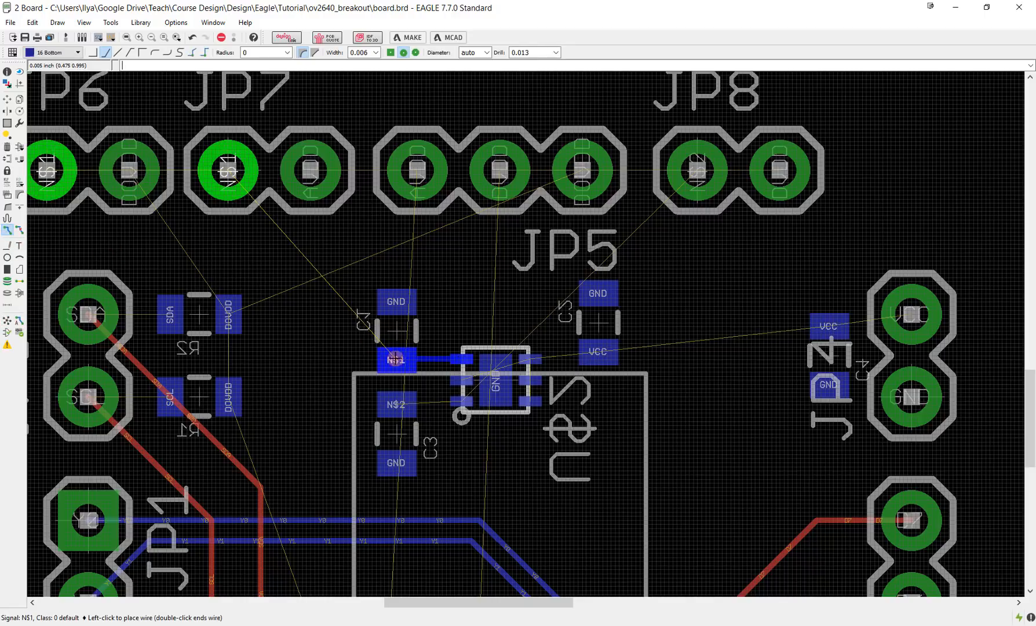
left_click(397, 360)
left_click(463, 402)
left_click(397, 404)
Route the regulator's two VCC pads facing C2 to C2's VCC pad on the bottom layer
left_click(538, 360)
left_click(600, 350)
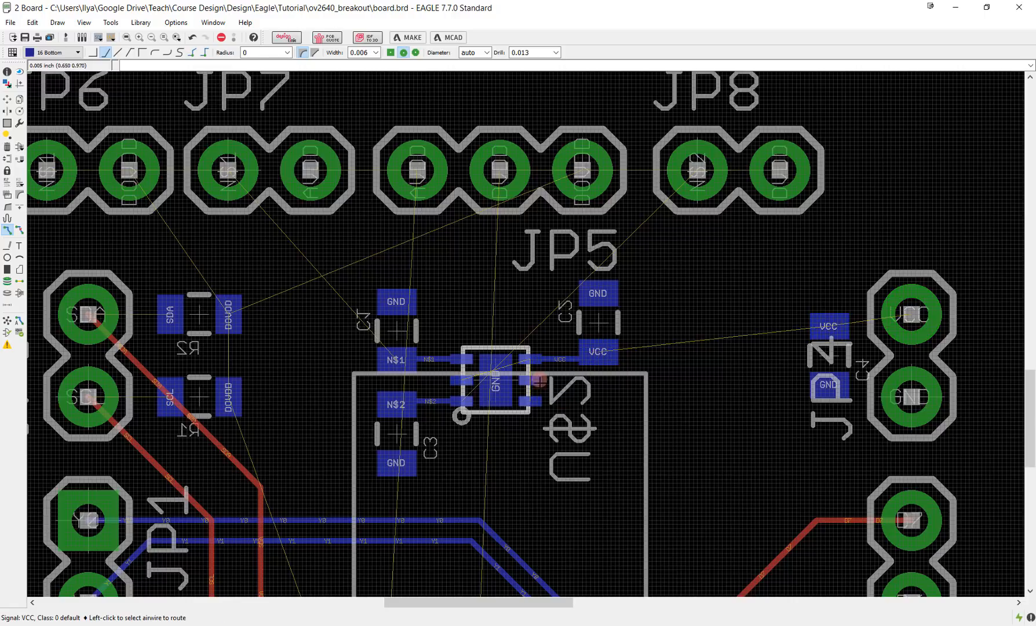
left_click(538, 398)
left_click(600, 357)
Route the regulator's middle VCC pad between C1 and C3, around C3, to its VCC pad on the opposite side
scroll(492, 378, "up", 4)
middle_click_drag(544, 383, 579, 380)
left_click(474, 380)
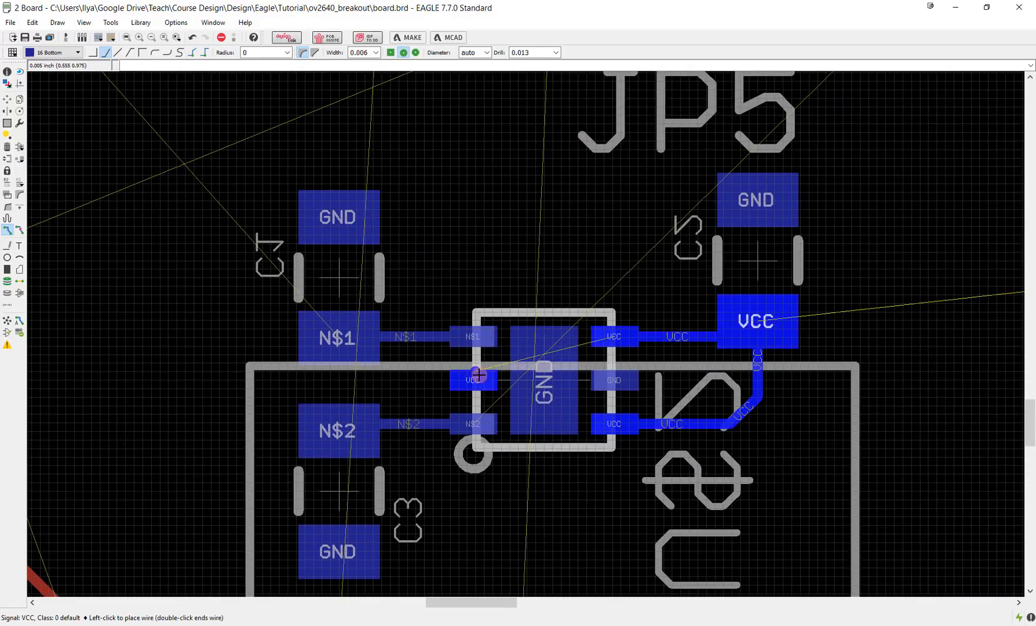
left_click(399, 389)
left_click(212, 412)
middle_click_drag(238, 576, 231, 313)
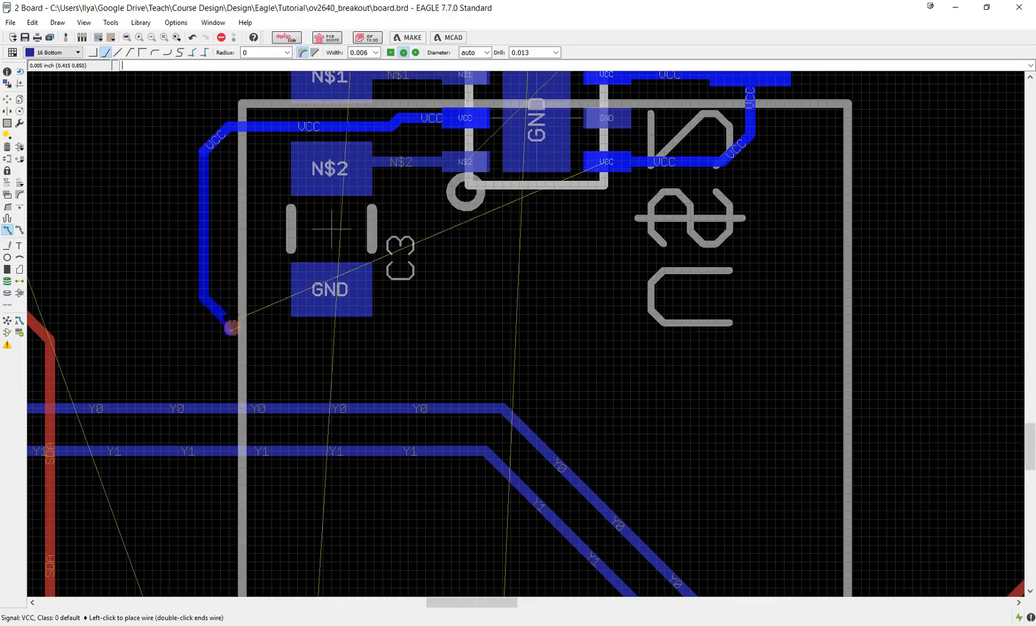
left_click(228, 374)
left_click(604, 247)
left_click(605, 162)
Move C3 and C1 slightly apart to give the VCC trace between them more clearance
middle_click_drag(499, 166, 544, 367)
key("F7")
left_click(366, 427)
left_click(368, 444)
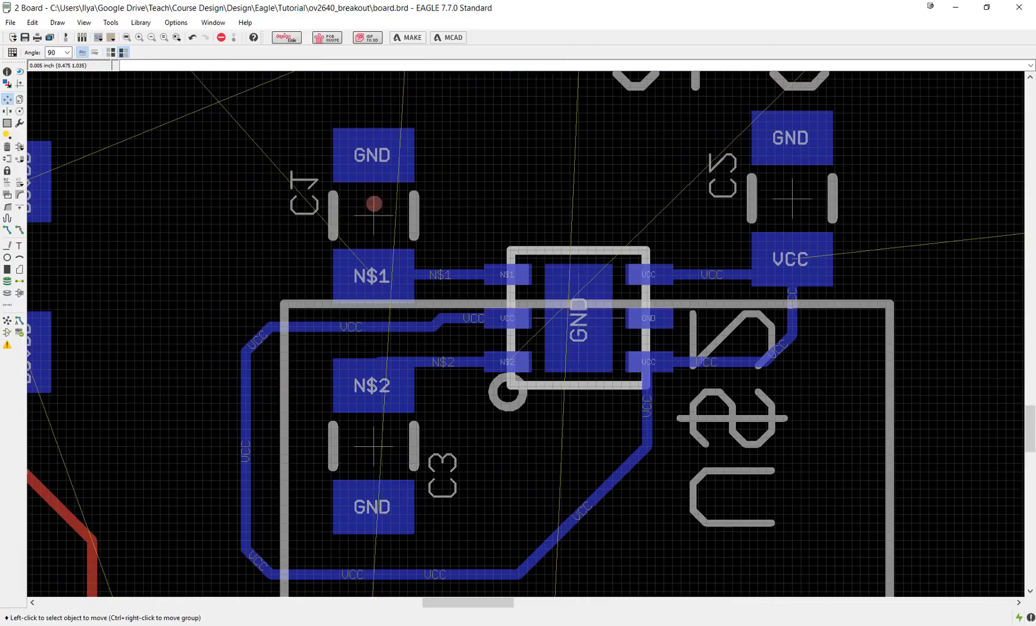
left_click(374, 205)
left_click(365, 199)
Route VCC on the bottom layer from C2 to C4 and on to JP4's VCC pin
left_click(7, 230)
middle_click_drag(830, 226, 343, 329)
left_click(258, 374)
right_click(715, 323)
left_click(724, 321)
left_click(725, 322)
left_click(899, 296)
Route SDA and SCL from JP3 to R2 and R1 and join the resistors' DOVDD pads on the bottom layer
scroll(785, 310, "down", 4)
middle_click_drag(440, 312, 773, 294)
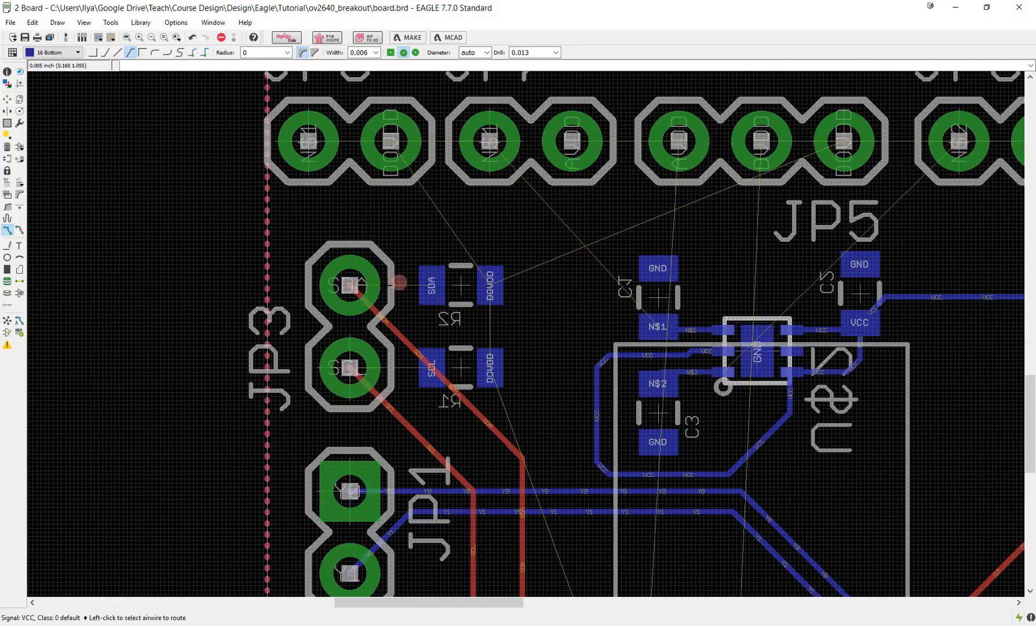
left_click(492, 369)
left_click(491, 286)
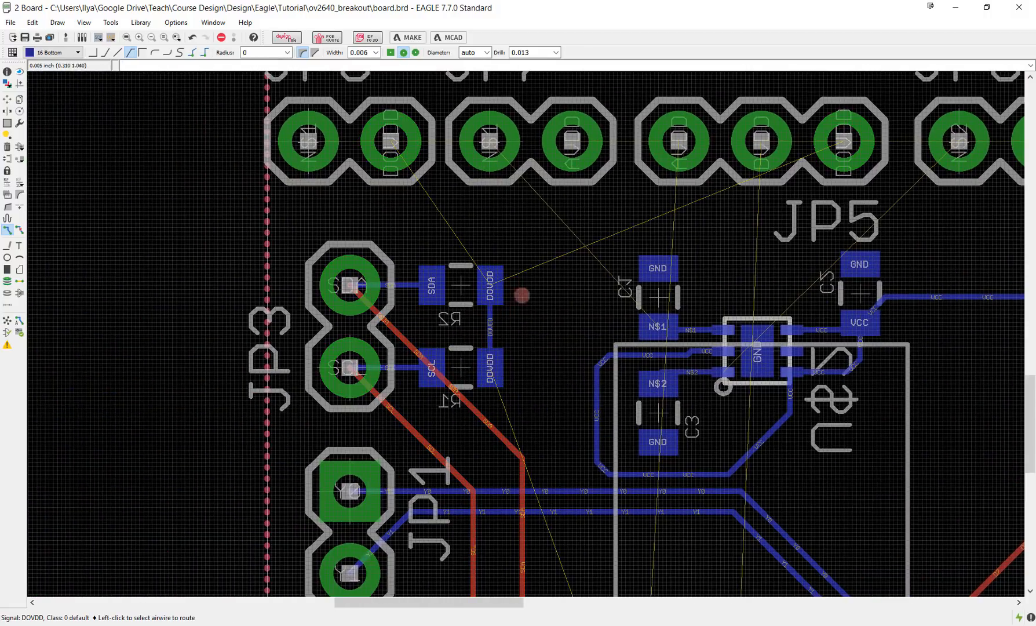
Move headers JP8 and JP5 along their row toward the JP4 side of the board
scroll(847, 250, "down", 2)
middle_click_drag(842, 237, 562, 302)
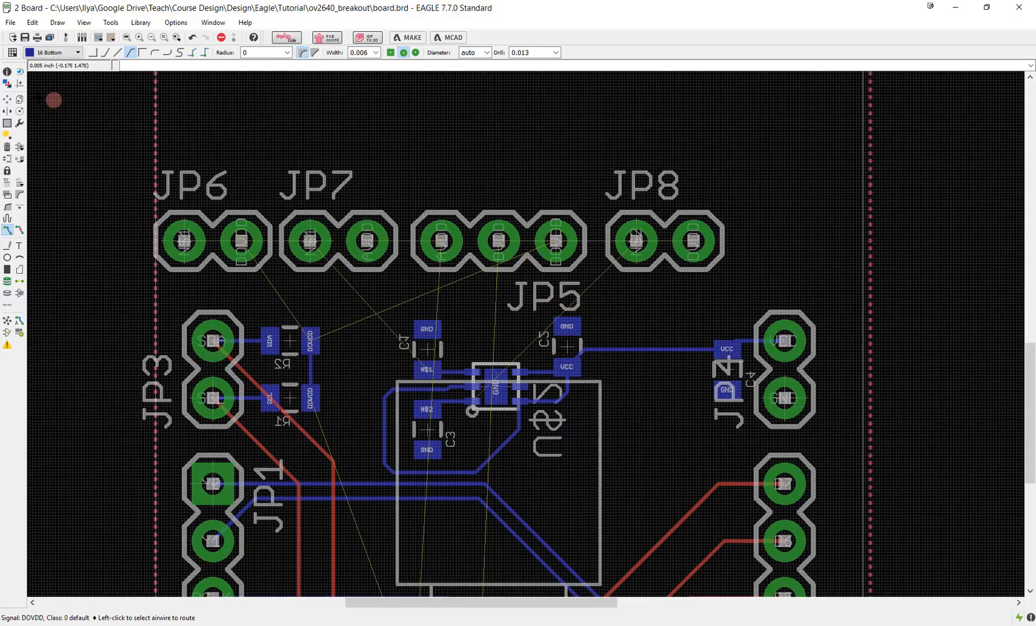
left_click(7, 99)
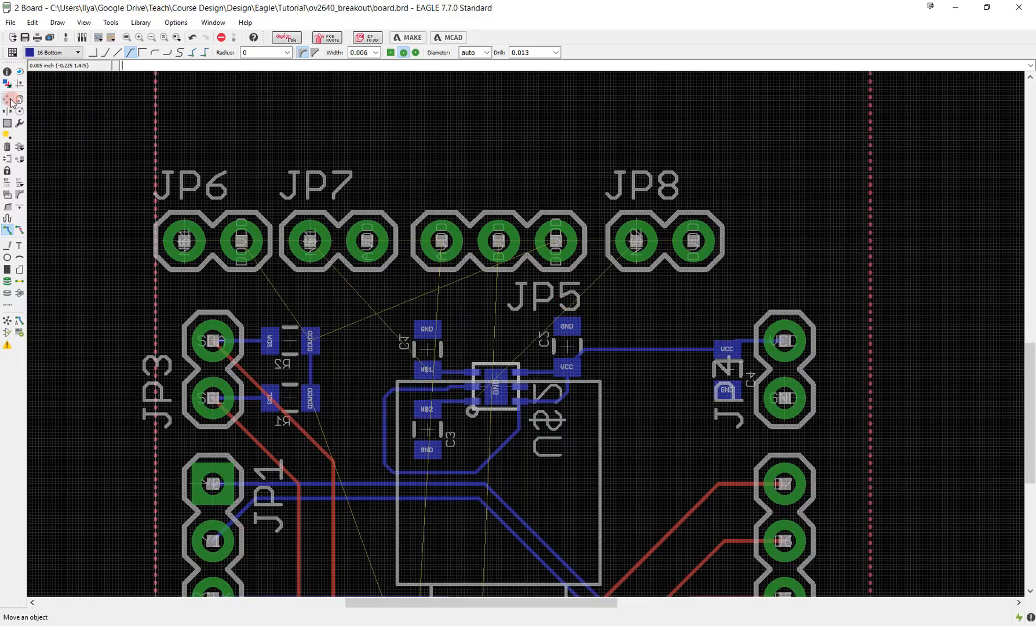
left_click(650, 236)
left_click(684, 240)
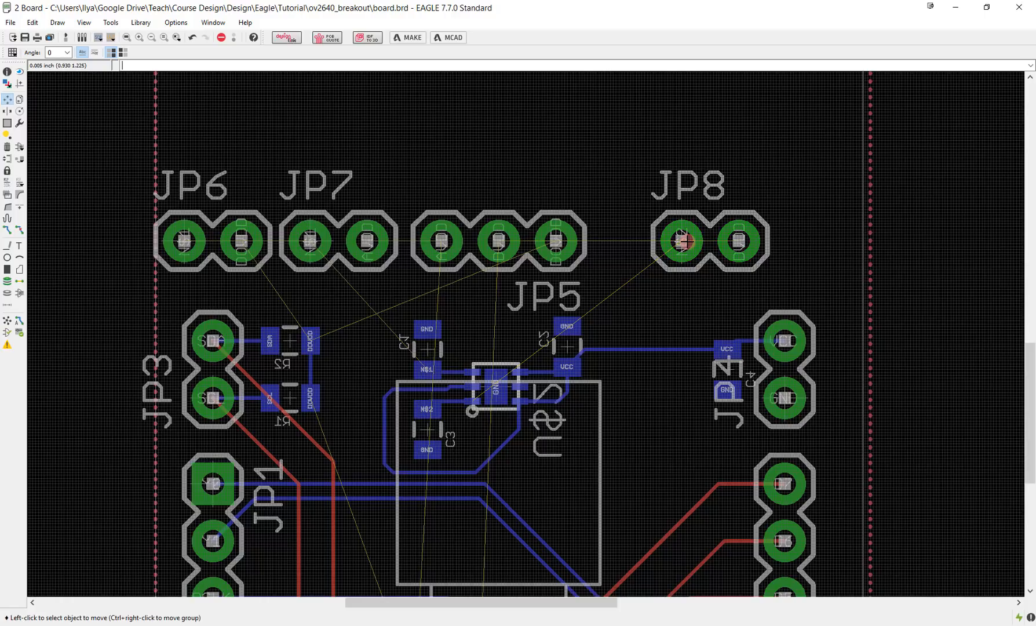
left_click(551, 243)
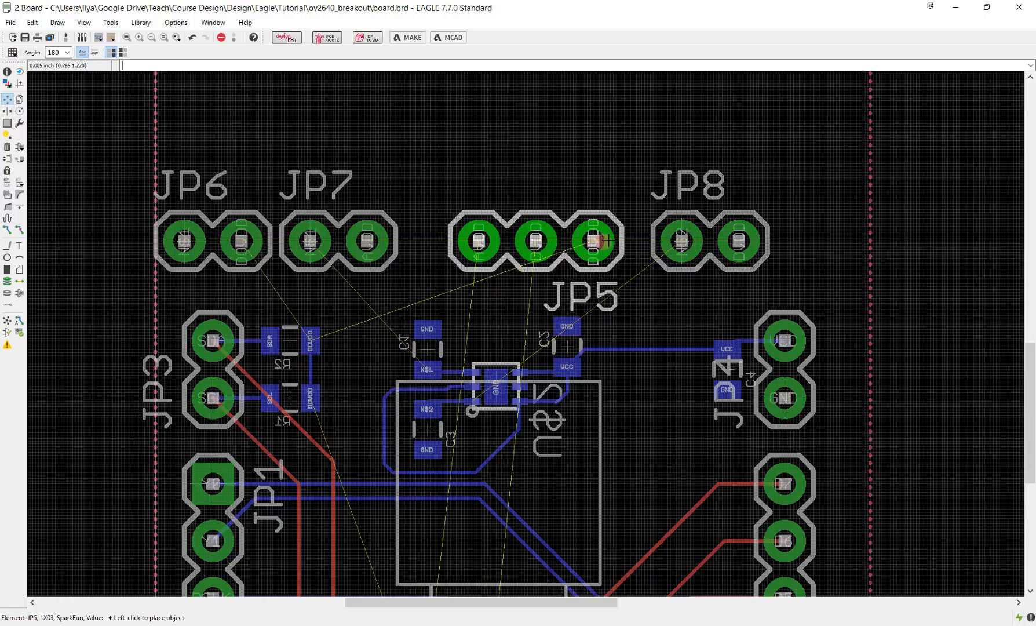
left_click(596, 242)
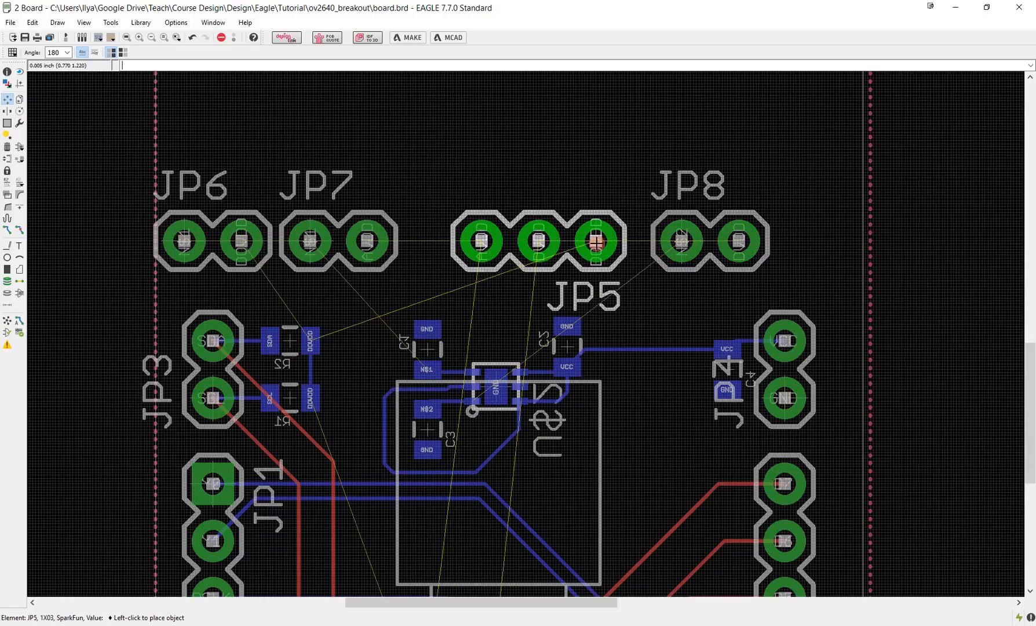
Move headers JP7 and JP6 along the row toward JP5 so that they sit directly side by side
left_click(310, 240)
left_click(340, 241)
left_click(184, 240)
left_click(224, 240)
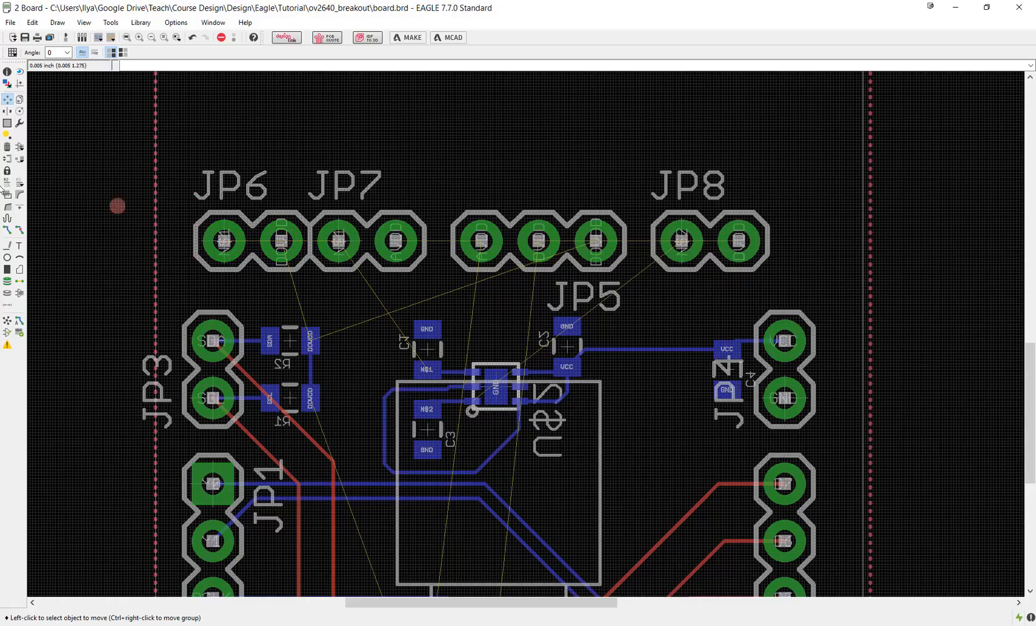
Route N$1 on the bottom layer from C1 to JP7's N$1 pin
left_click(7, 229)
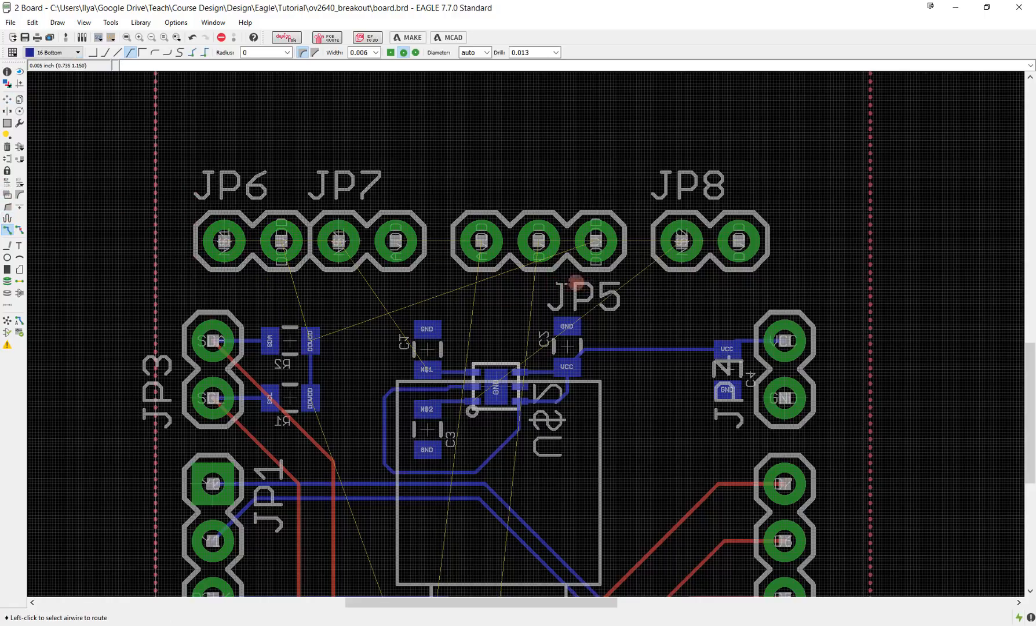
scroll(526, 309, "up", 2)
left_click(423, 502)
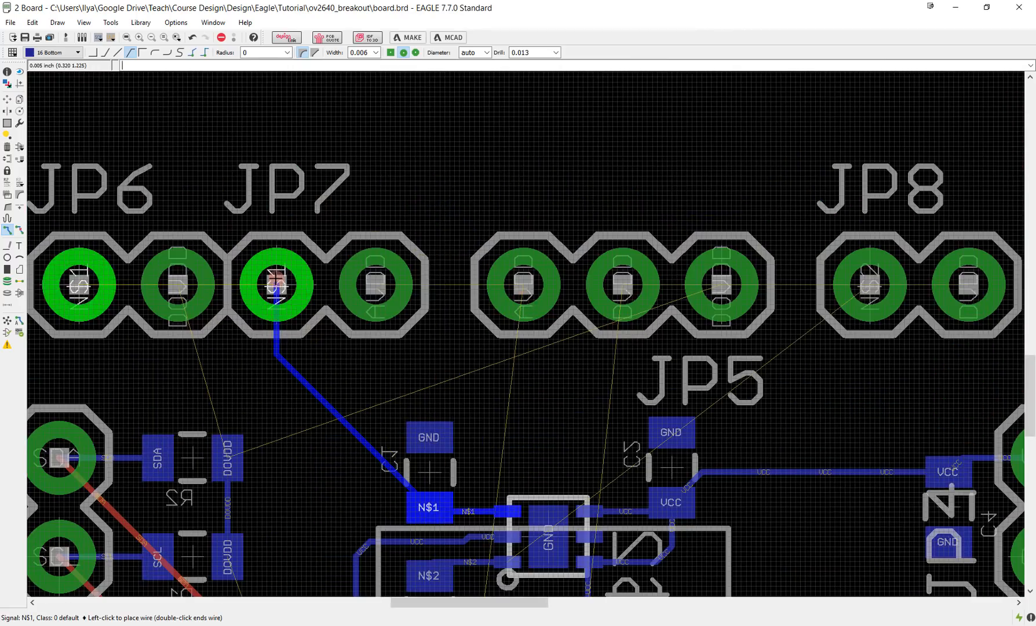
left_click(276, 286)
Route DOVDD on the bottom layer from R2 to JP6's DOVDD pin
left_click(230, 456)
right_click(179, 280)
right_click(179, 280)
right_click(179, 280)
left_click(178, 281)
Route DOVDD on the bottom layer from JP5 past the outer side of the header row to JP6
mouse_move(332, 463)
middle_mouse_down()
mouse_move(321, 384)
mouse_move(329, 474)
middle_mouse_up()
left_click(712, 302)
left_click(715, 300)
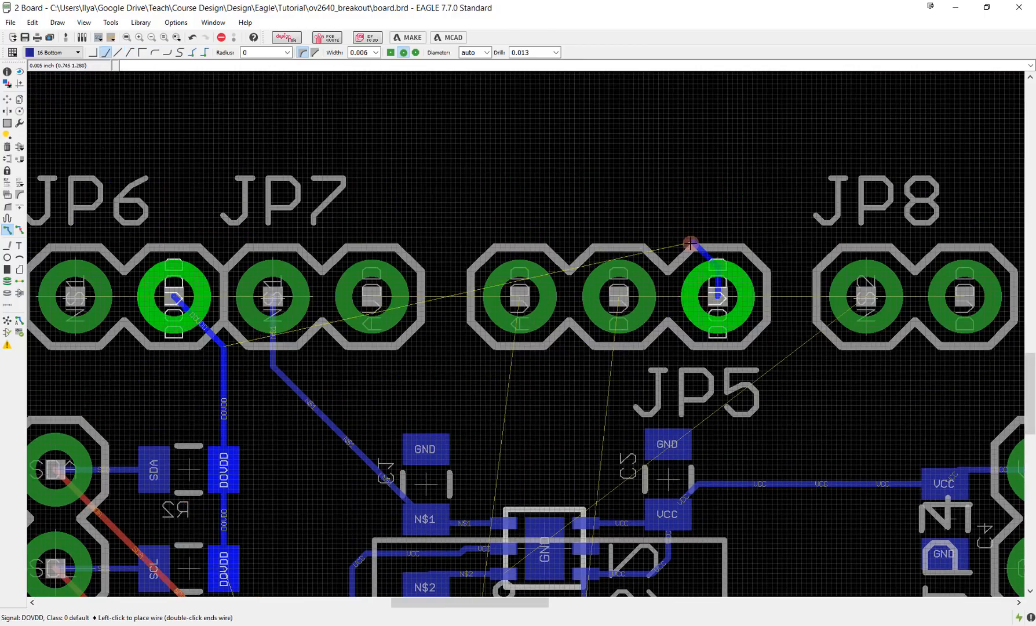
left_click(694, 242)
left_click(178, 296)
Route DVDD on the top layer from JP8 past the outer side of the header row to JP5
middle_click_drag(733, 311, 540, 368)
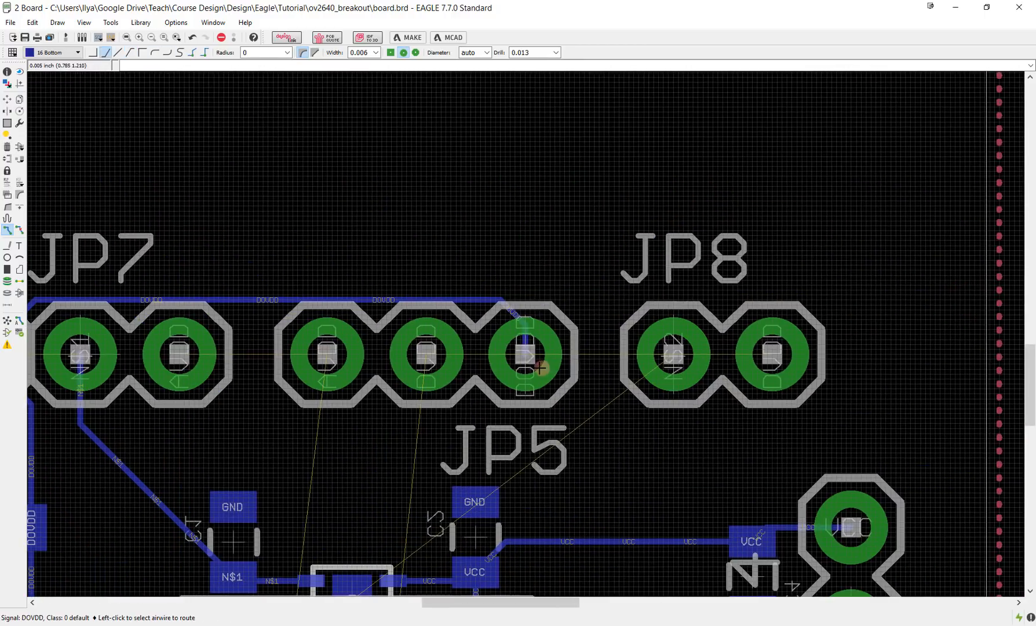
left_click(772, 351)
middle_click(750, 301)
left_click(745, 300)
left_click(428, 350)
Route N$2 on the top layer from JP8 around the regulator, ending through a via at its N$2 pad on the bottom
middle_click_drag(560, 388, 606, 245)
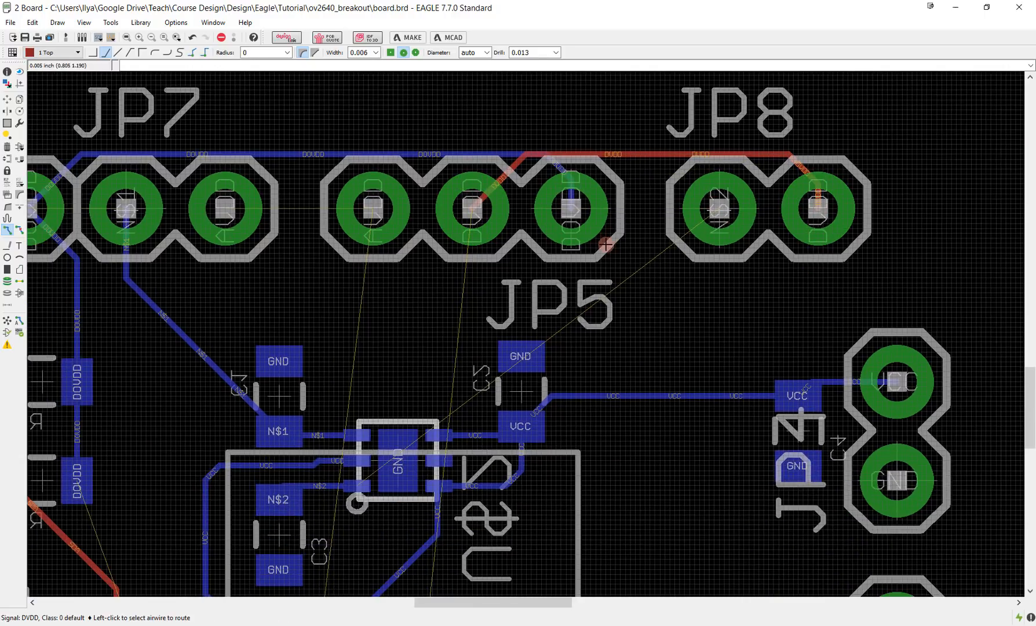
left_click(717, 210)
middle_click_drag(598, 553, 691, 370)
left_click(692, 370)
left_click(441, 350)
middle_click(442, 325)
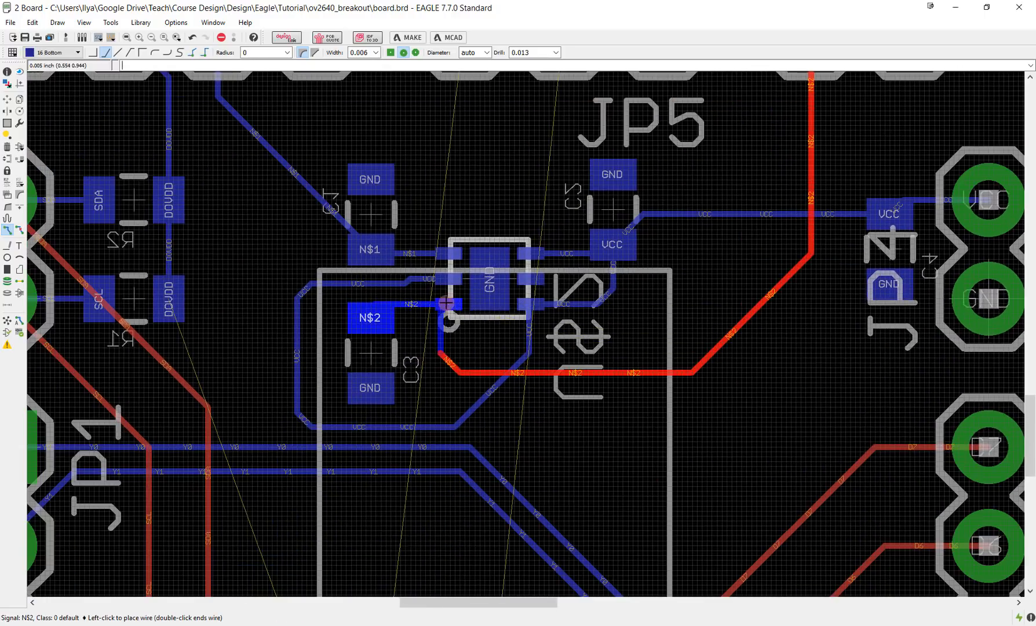
left_click(448, 303)
Route N$1 between JP6 and JP7 and AVDD between JP7 and JP5 on the top layer
scroll(675, 105, "down", 3)
middle_click_drag(674, 105, 664, 283)
middle_click_drag(517, 248, 672, 348)
scroll(725, 333, "up", 2)
left_click(393, 316)
middle_click(417, 272)
left_click(414, 271)
left_click(558, 316)
left_click(594, 338)
left_click(717, 338)
Route DVDD on the top layer from camera connector U$1 up to JP5's DVDD pin
middle_click_drag(756, 417, 528, 266)
scroll(527, 266, "down", 4)
middle_click_drag(554, 341, 564, 275)
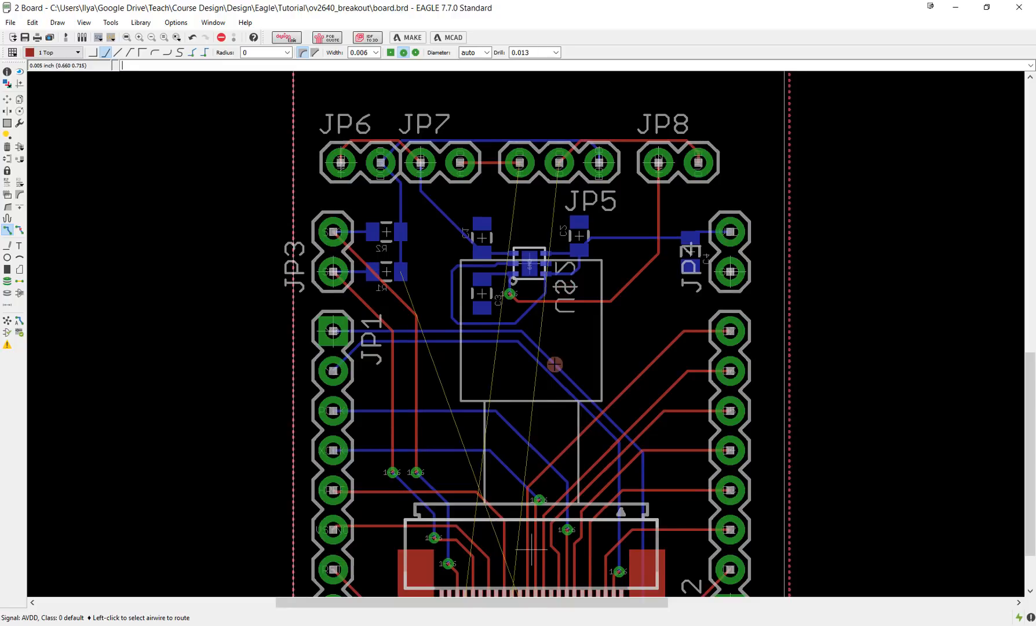
middle_click_drag(531, 549, 540, 449)
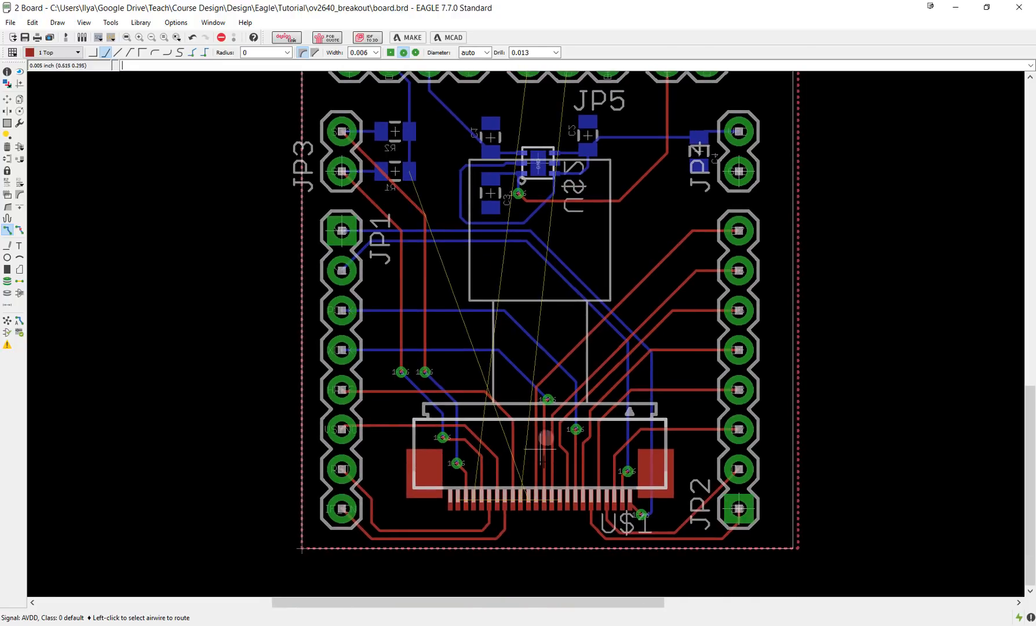
middle_click_drag(540, 449, 556, 515)
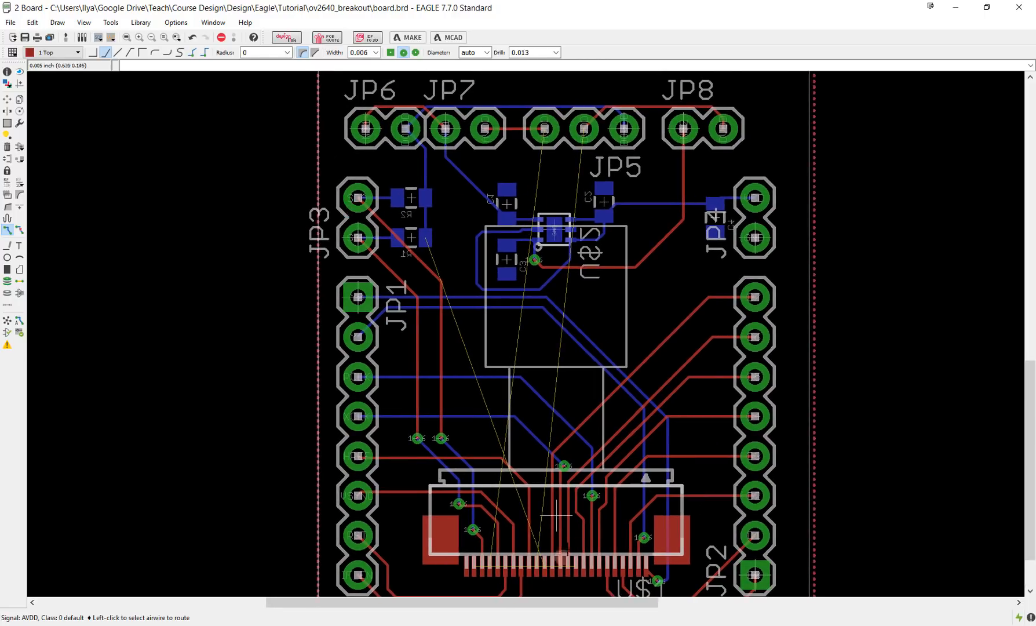
scroll(543, 547, "up", 3)
left_click(535, 572)
left_click(534, 572)
scroll(518, 398, "down", 3)
left_click(518, 399)
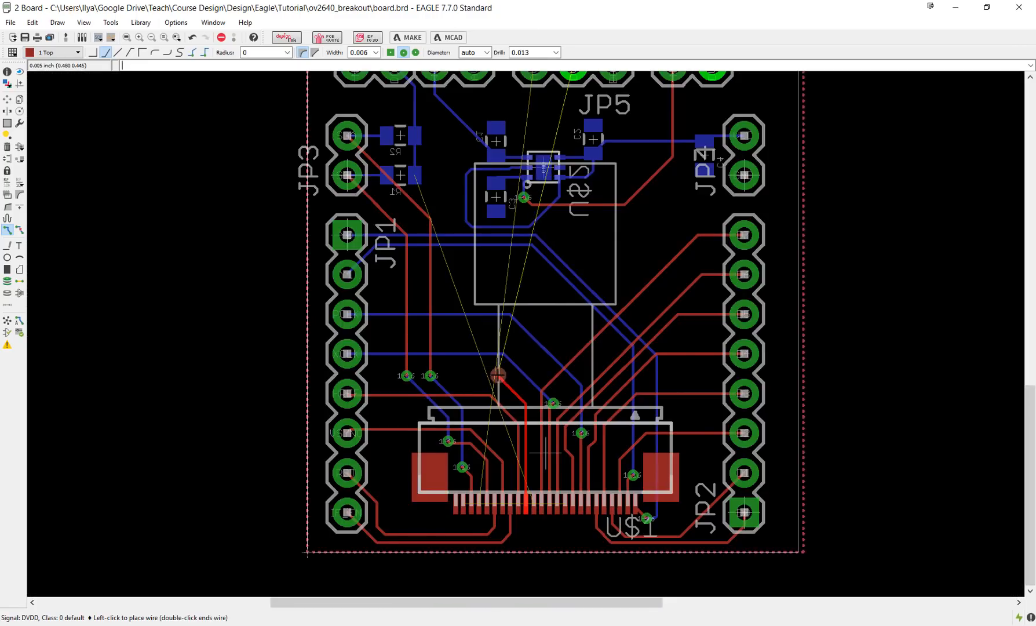
left_click(565, 163)
middle_click_drag(539, 348, 538, 214)
Route DOVDD from connector U$1 to JP6 on the top layer, with a short bottom-layer section between two vias
left_click(525, 461)
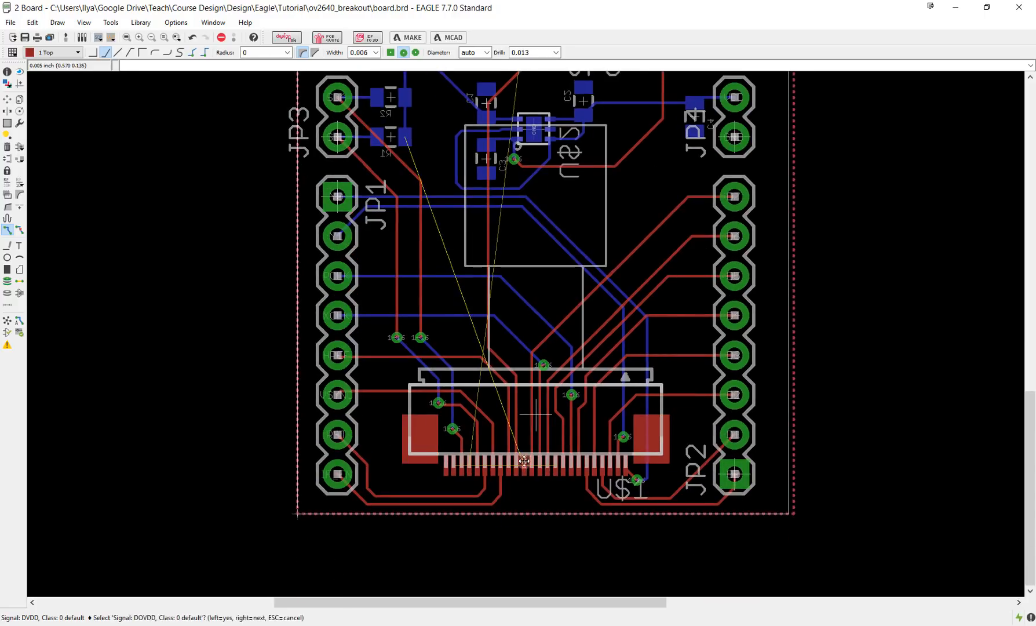
left_click(525, 461)
middle_click_drag(503, 331, 518, 455)
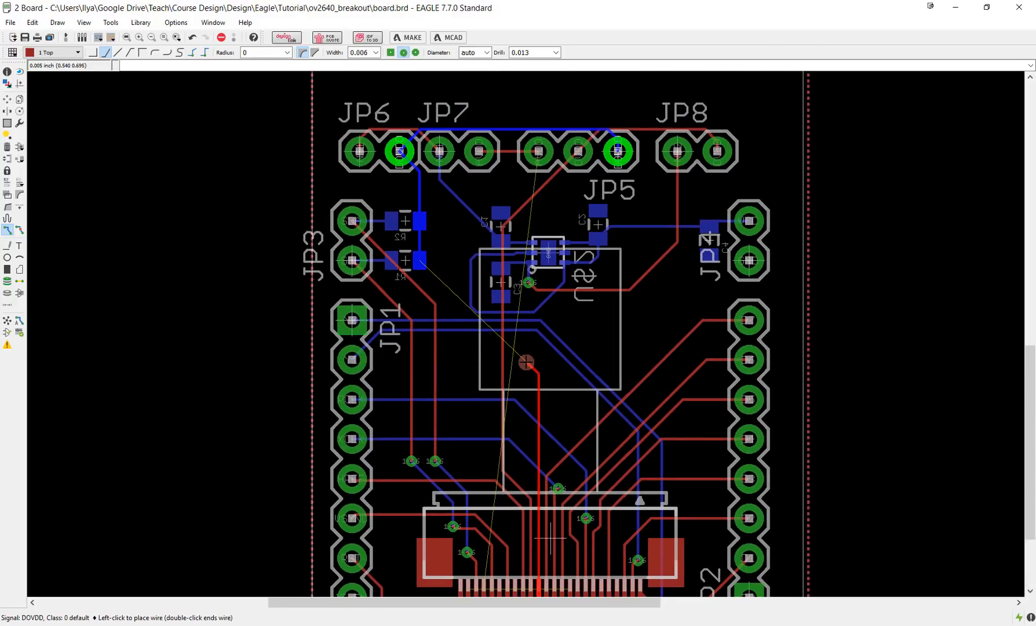
left_click(526, 361)
middle_click(526, 361)
left_click(457, 345)
middle_click(456, 345)
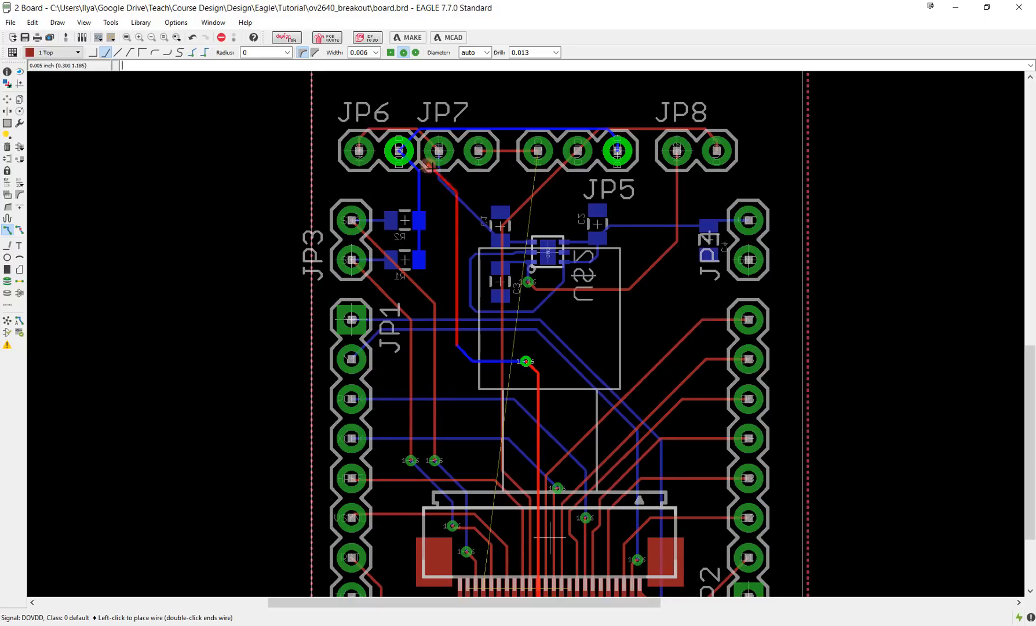
left_click(399, 150)
Route AVDD on the top layer from camera connector U$1 along the board's left edge, past JP1 and JP3, towards JP7
middle_click_drag(484, 574, 477, 498)
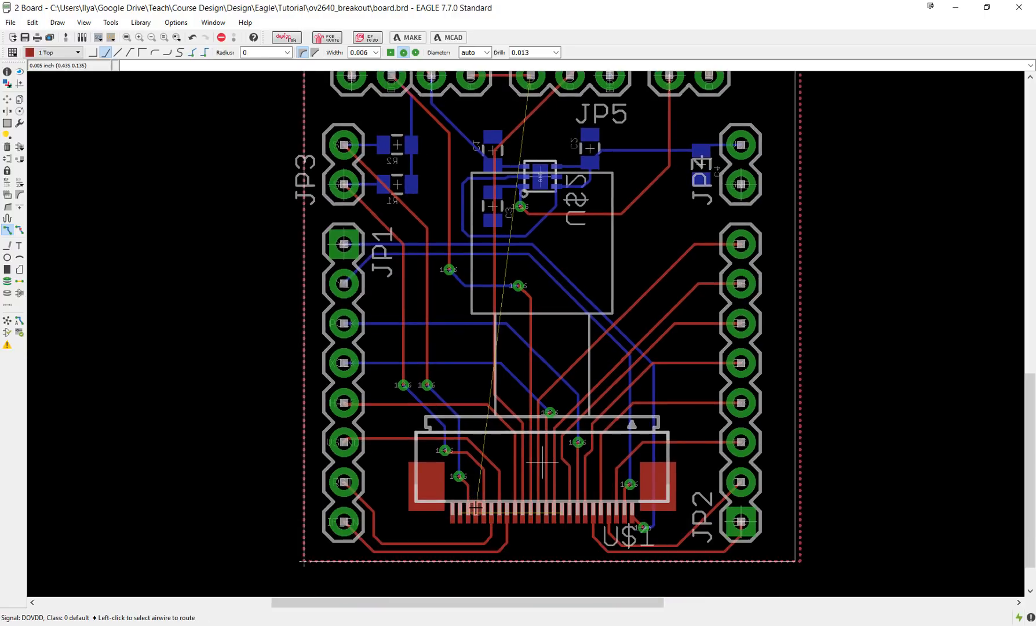
left_click(475, 508)
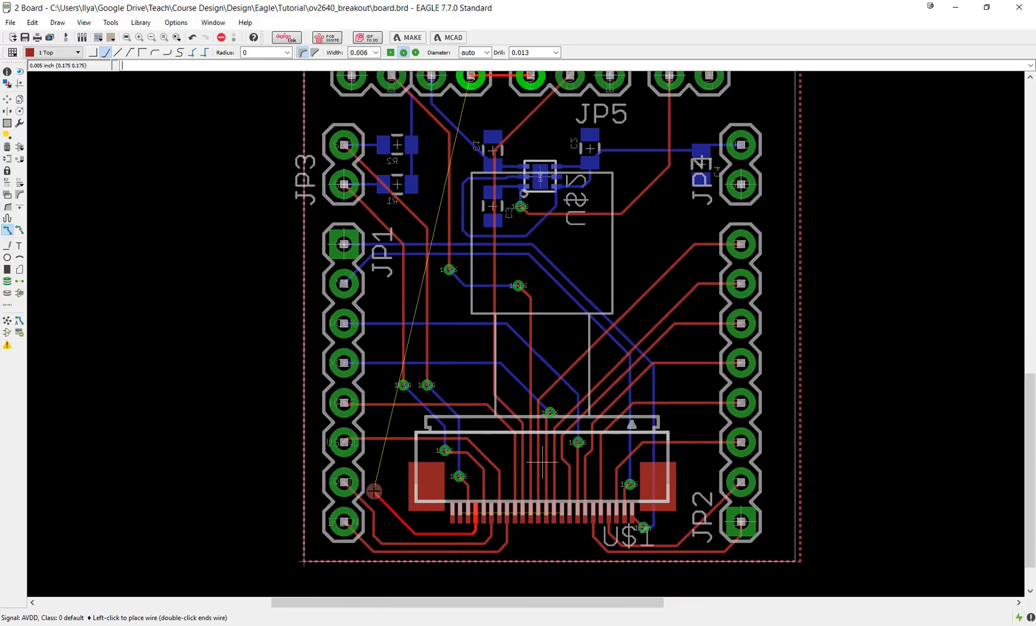
left_click(358, 462)
left_click(316, 448)
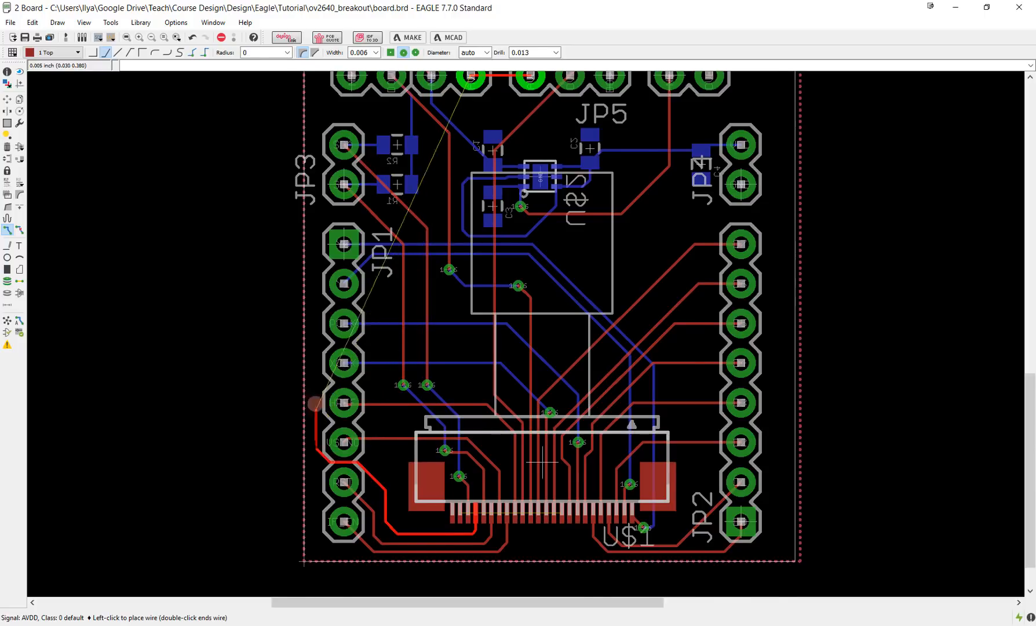
middle_click_drag(336, 128, 318, 258)
left_click(313, 238)
scroll(313, 237, "up", 3)
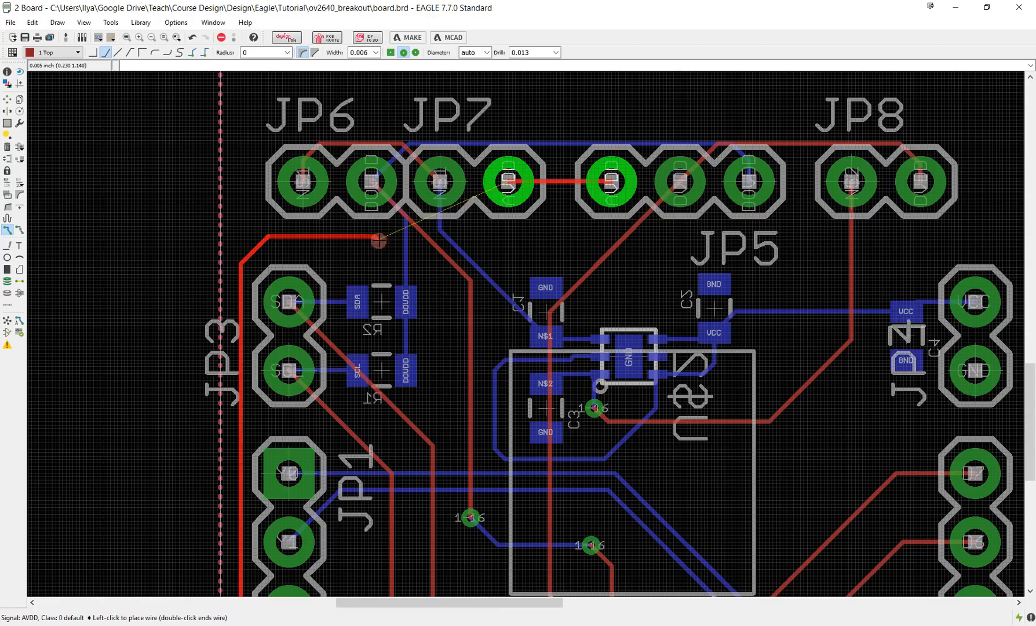
double_click(344, 236)
Rip up the top-layer DOVDD section in AVDD's path, reroute it from its via to R2's DOVDD pad through a new via, and finish AVDD at JP7
left_click(19, 229)
left_click(471, 317)
left_click(7, 230)
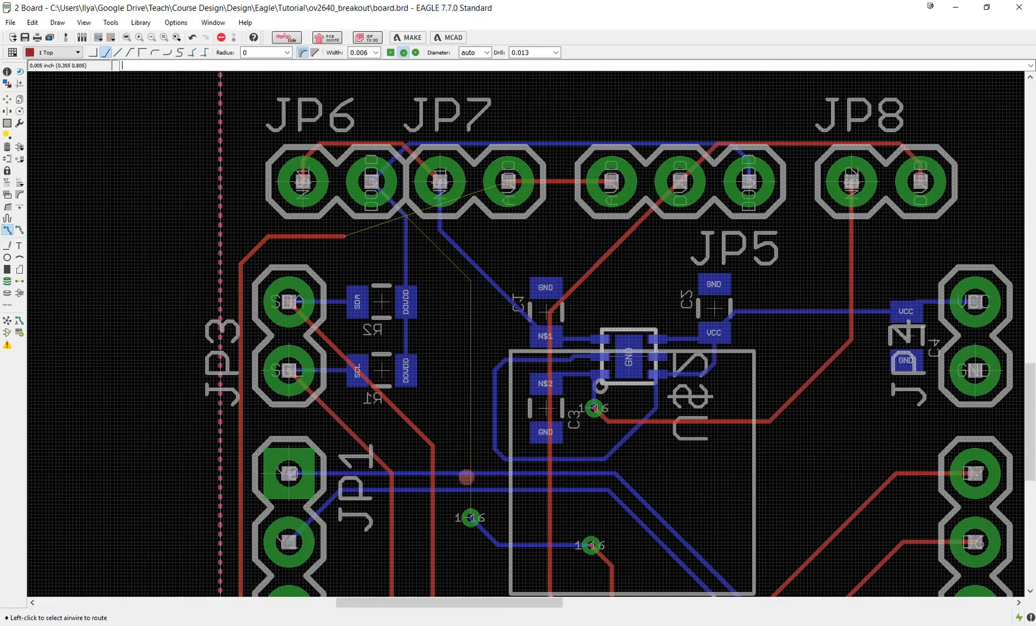
left_click(471, 518)
left_click(454, 302)
middle_click(411, 301)
left_click(411, 302)
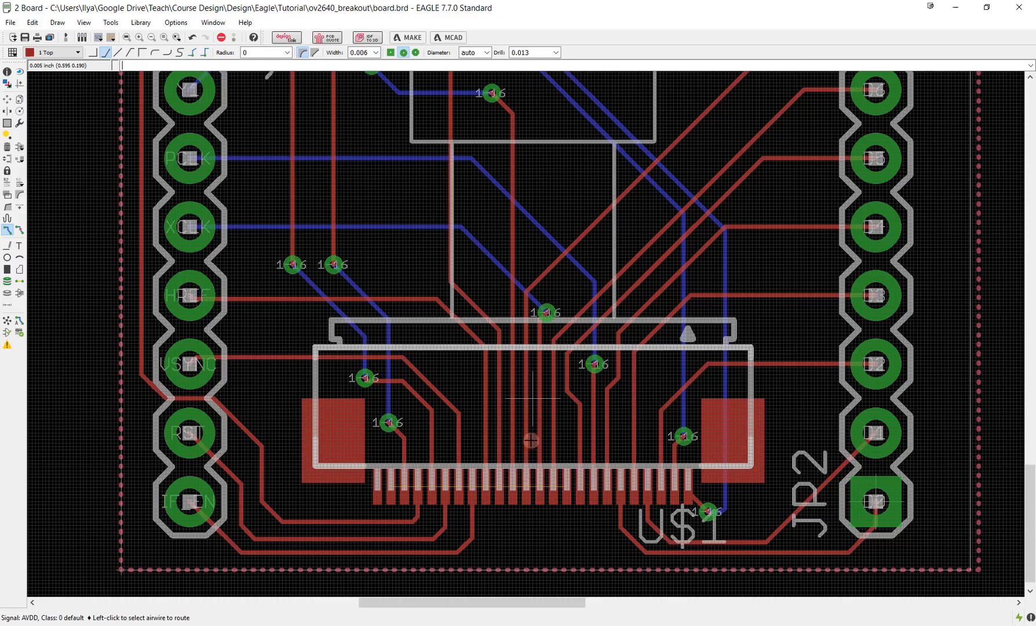
Recalculate the ratsnest with the copper fills and examine the remaining GND airwires around the pads of connector U$1
scroll(493, 472, "up", 2)
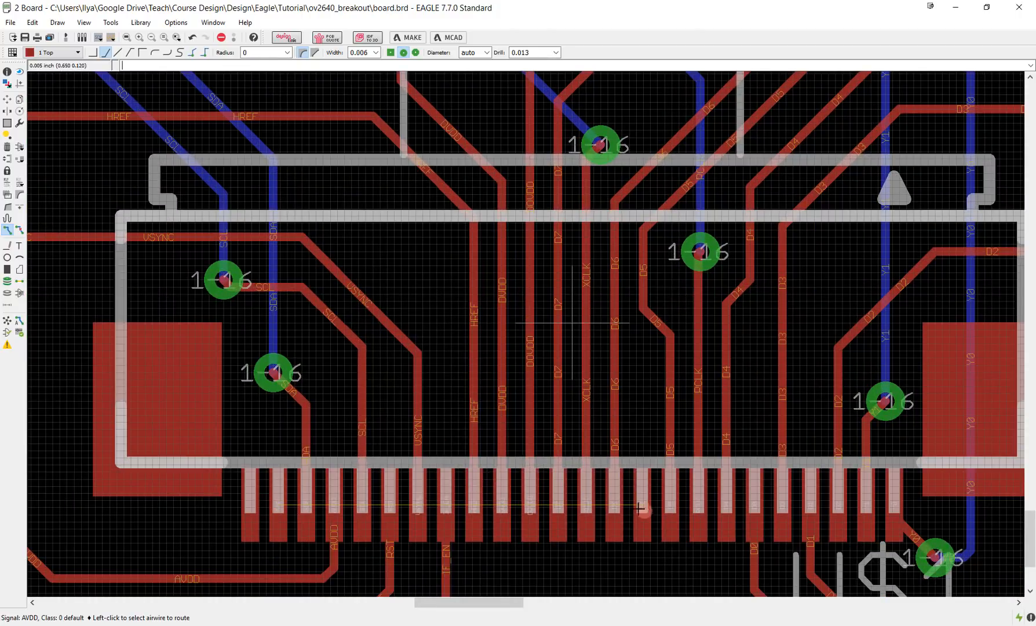
left_click(7, 327)
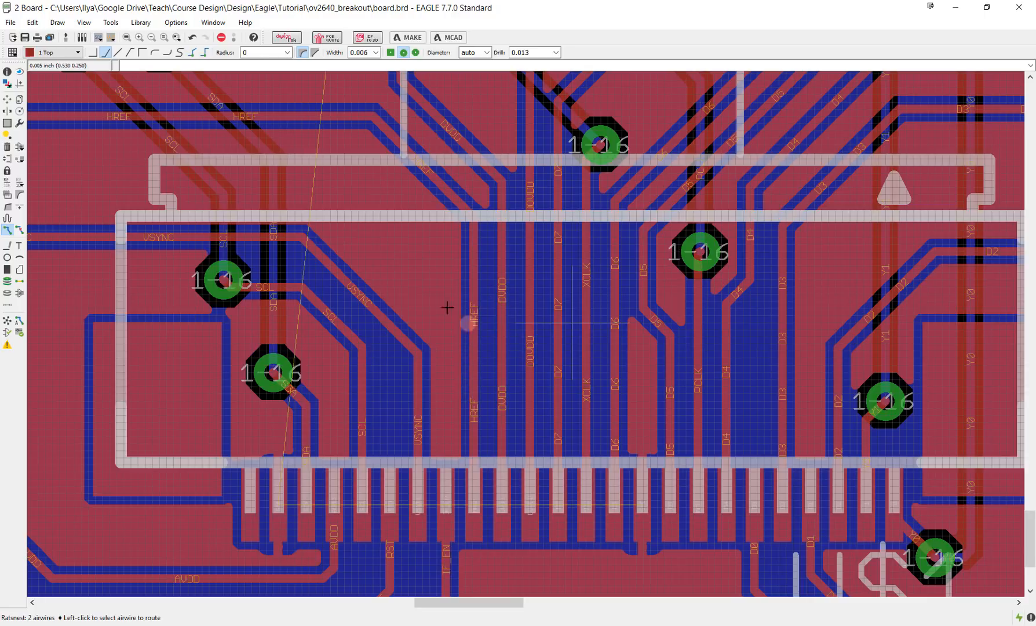
scroll(336, 315, "down", 4)
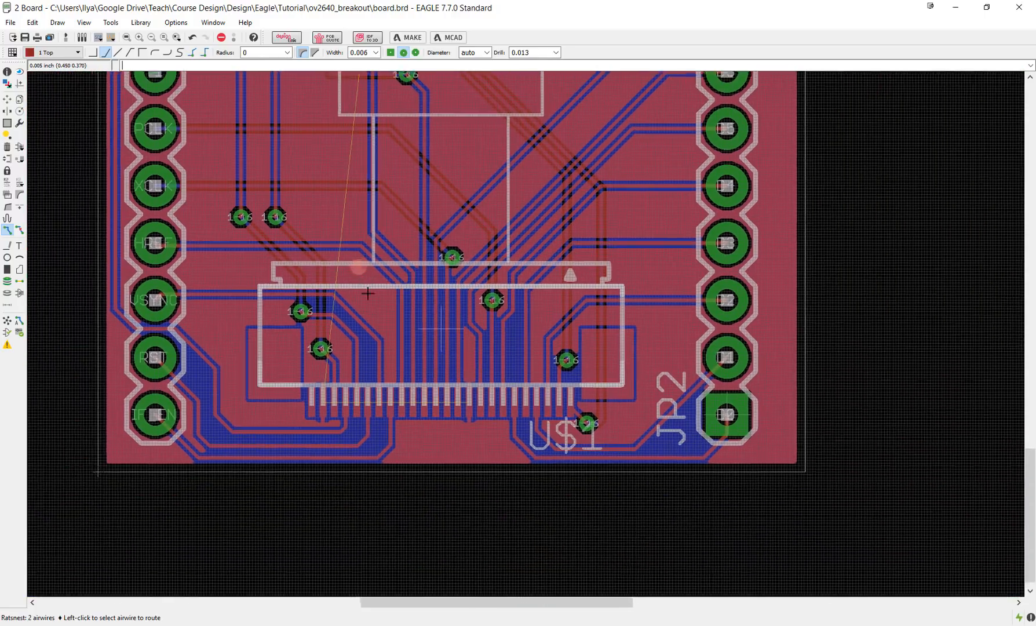
middle_click_drag(368, 294, 413, 386)
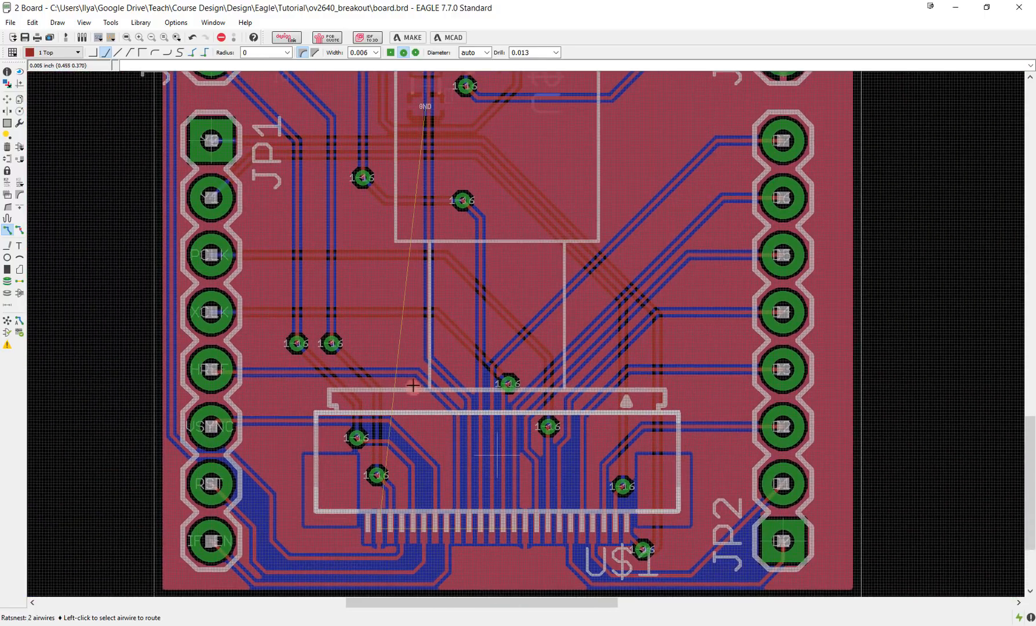
middle_click_drag(415, 469, 429, 366)
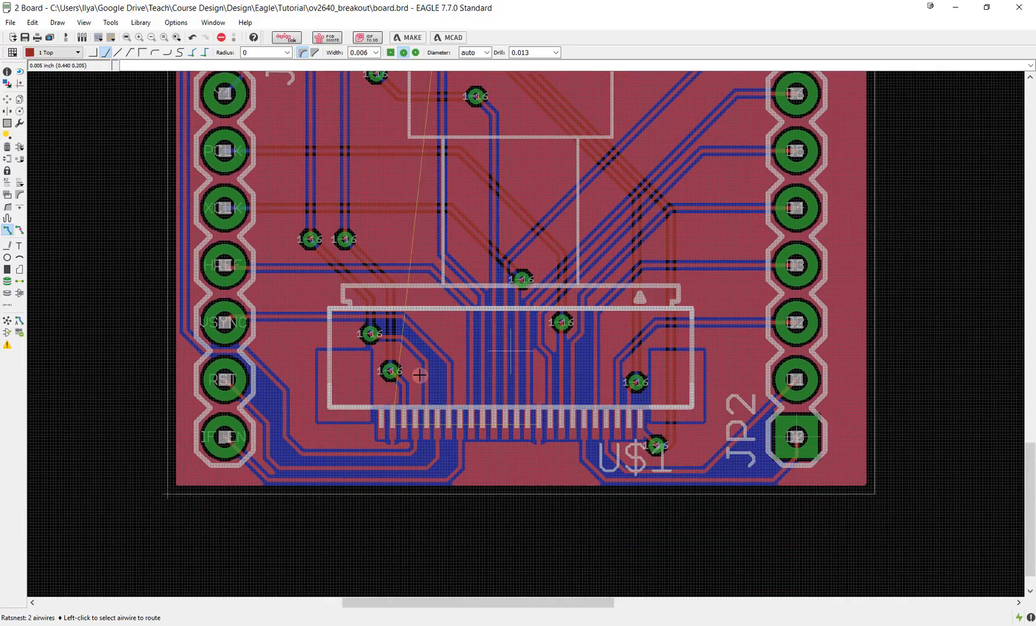
scroll(424, 387, "up", 4)
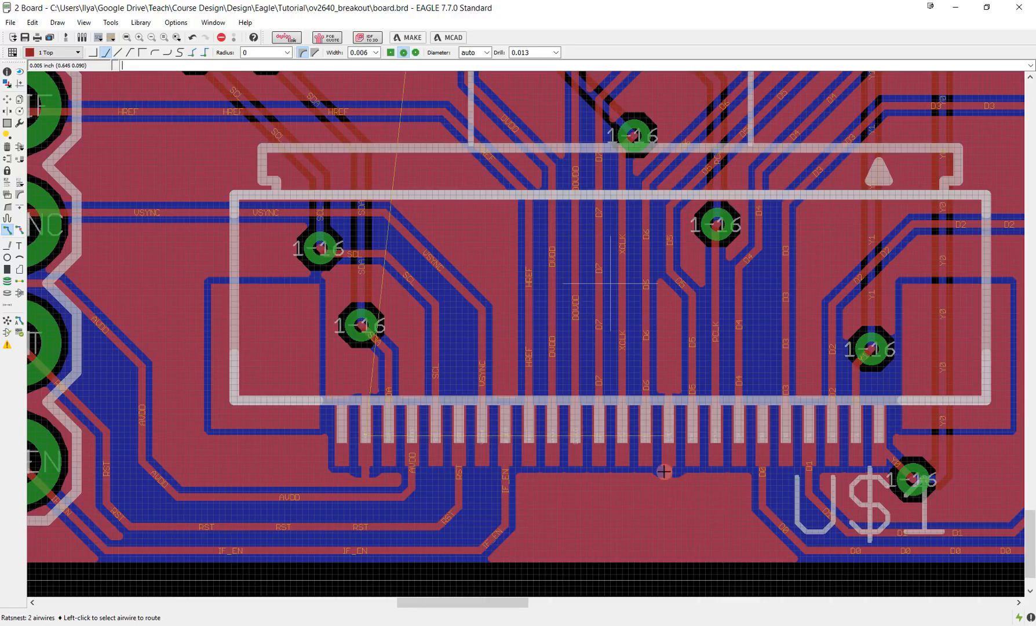
scroll(657, 463, "down", 3)
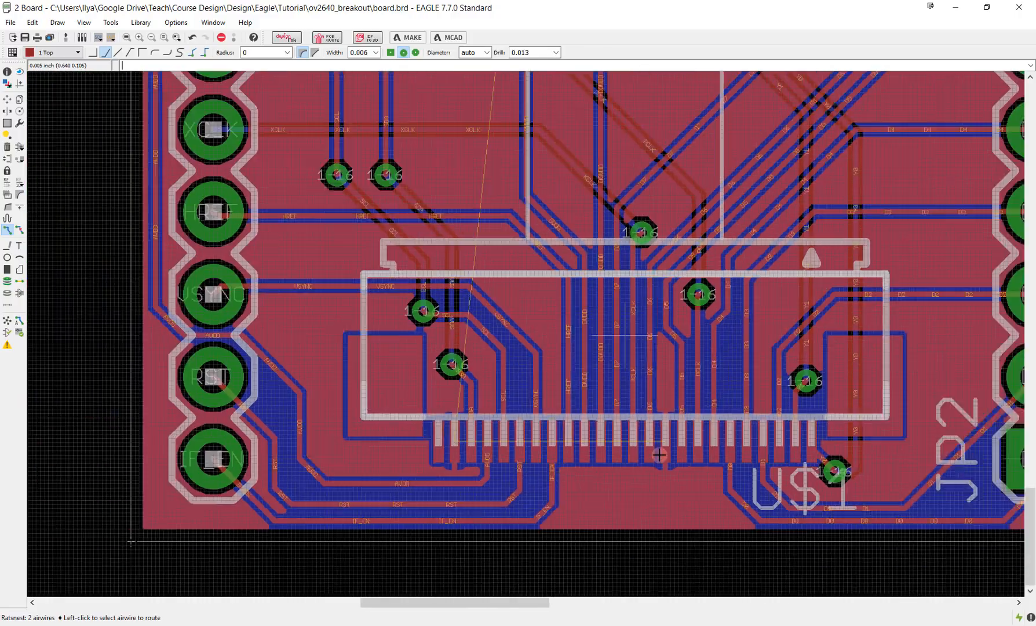
middle_click_drag(668, 410, 541, 372)
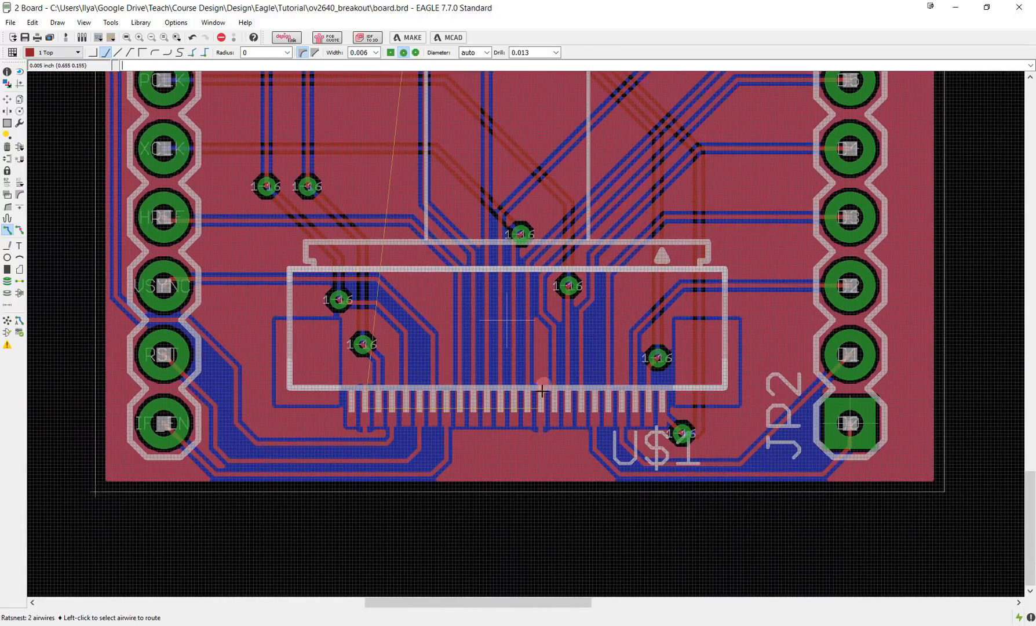
scroll(540, 434, "up", 2)
scroll(540, 434, "up", 1)
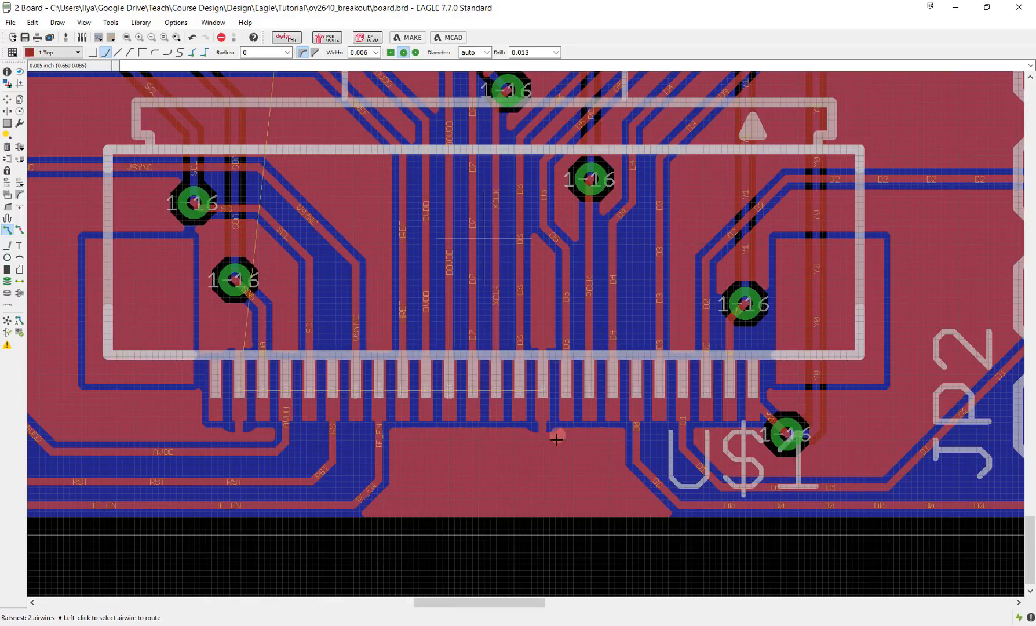
scroll(537, 396, "down", 2)
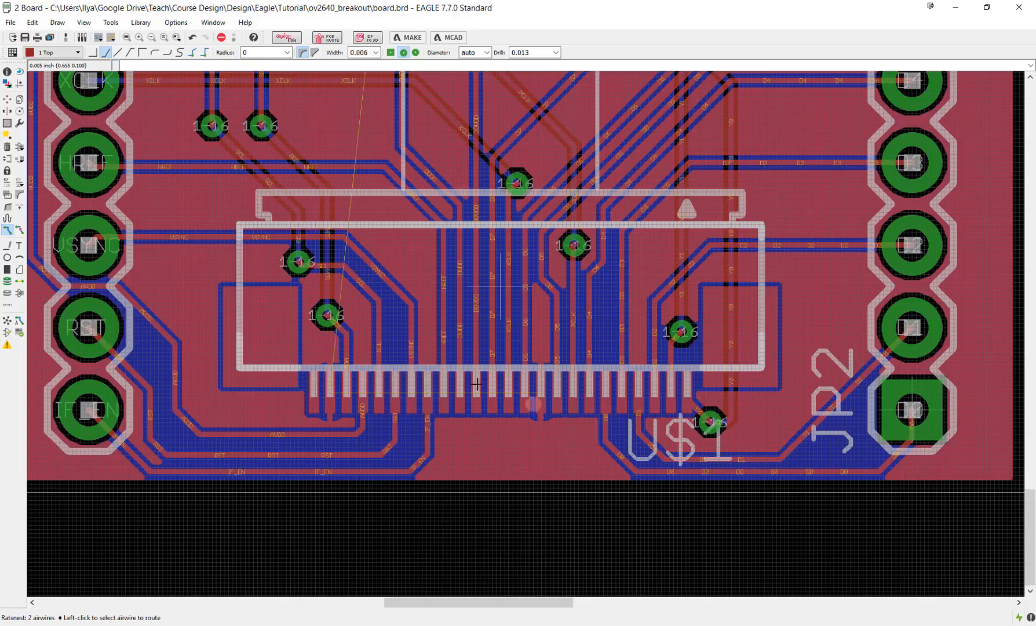
Place a via in the isolated copper area below connector U$1, name it GND, and recalculate the ratsnest
left_click(8, 281)
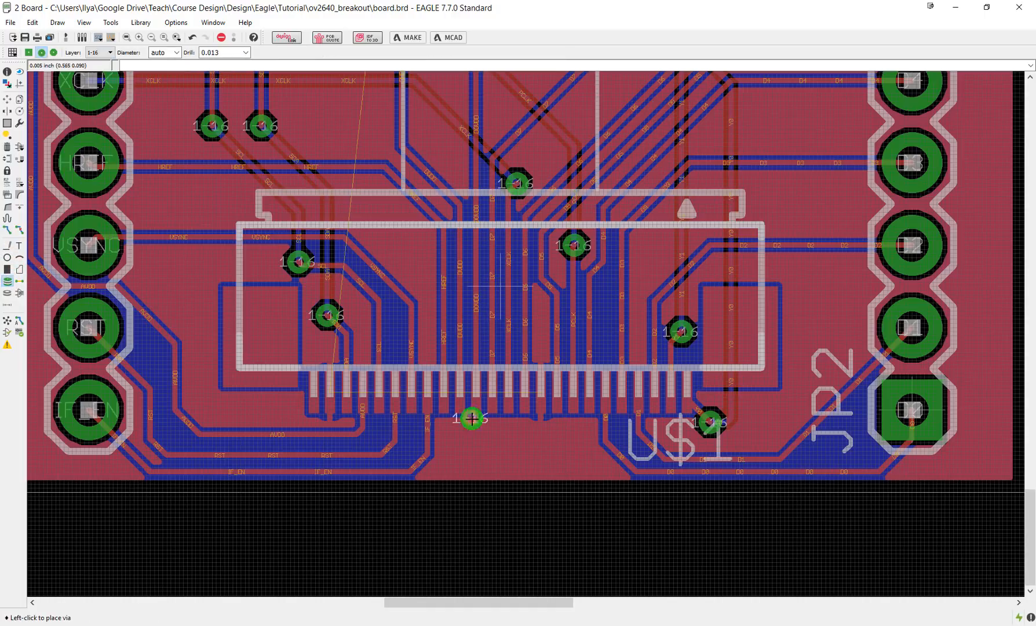
left_click(524, 447)
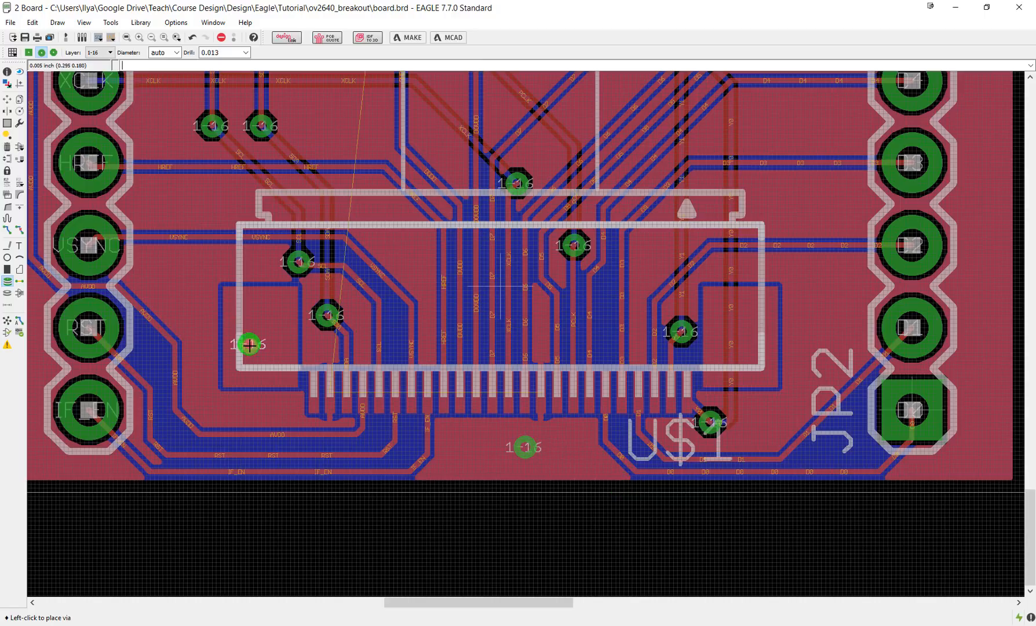
left_click(6, 320)
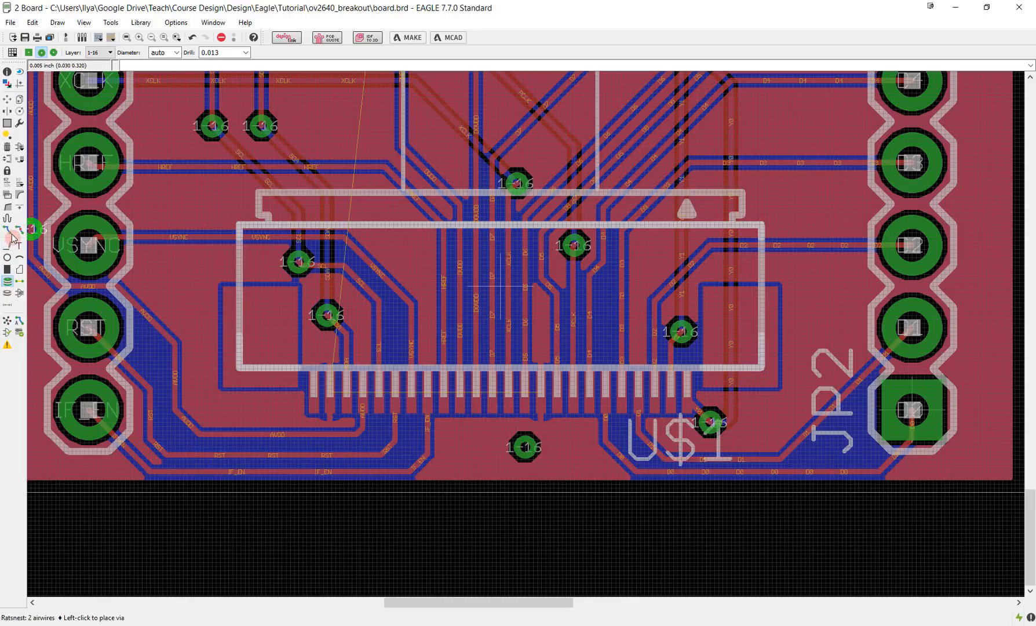
left_click(7, 182)
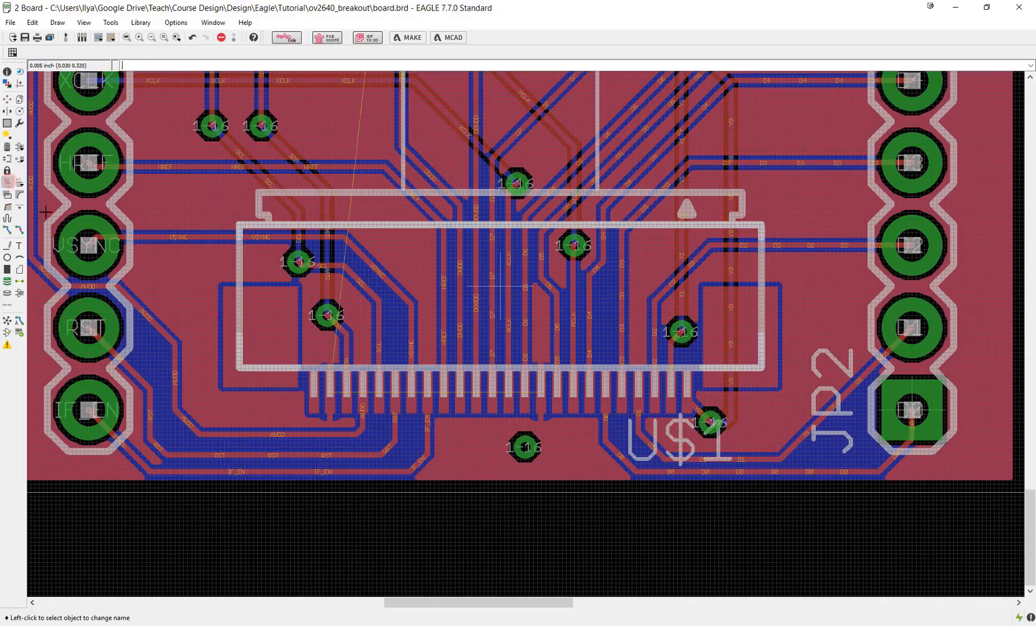
left_click(525, 447)
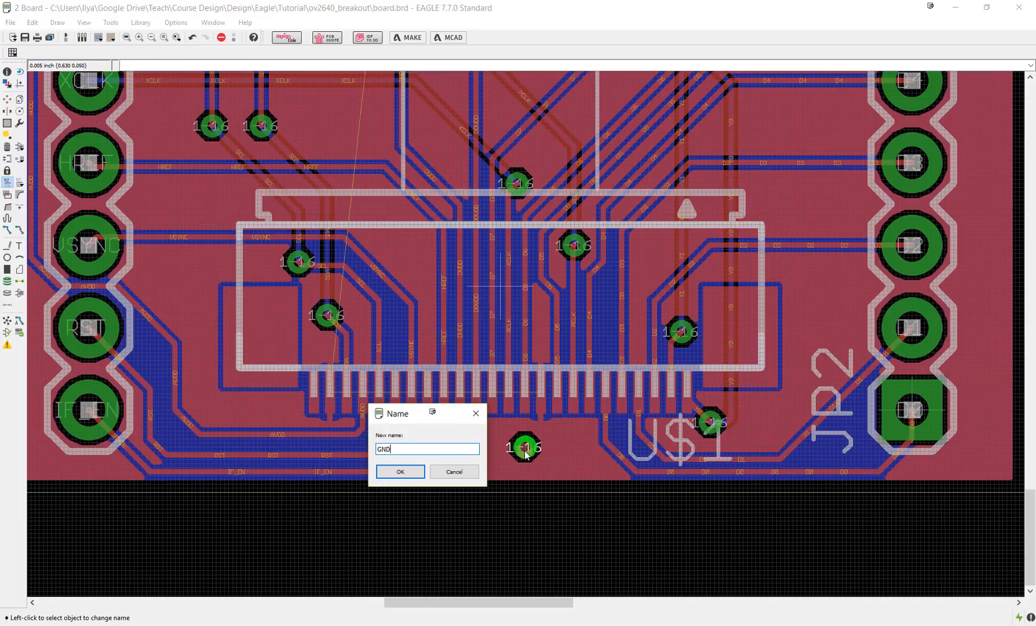
key("Return")
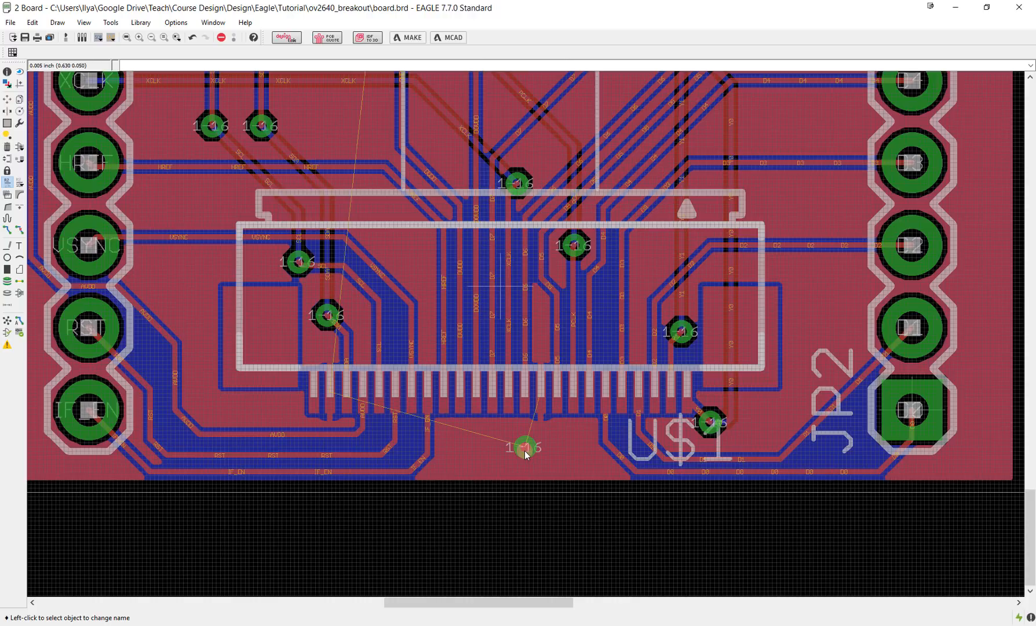
left_click(8, 326)
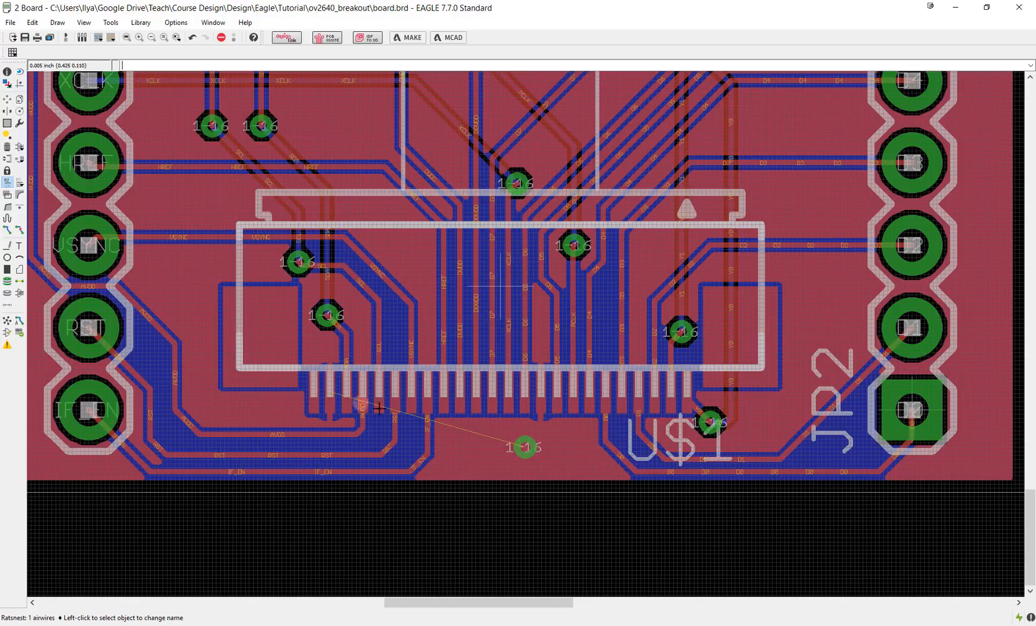
Copy the GND via into the copper area between JP1's VSYNC pin and connector U$1, and recalculate the ratsnest
left_click(19, 100)
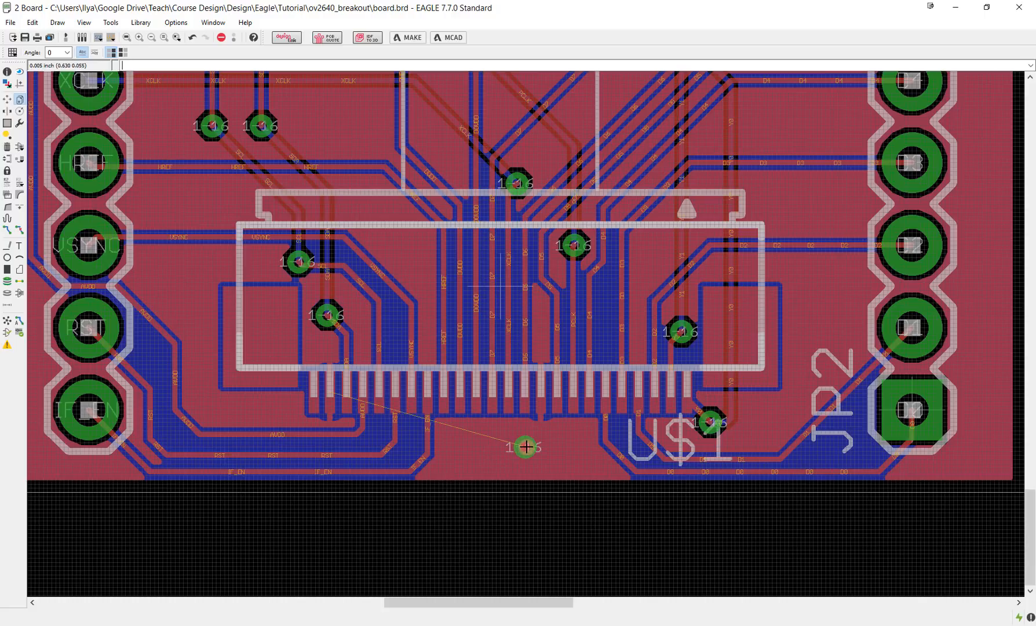
left_click(526, 447)
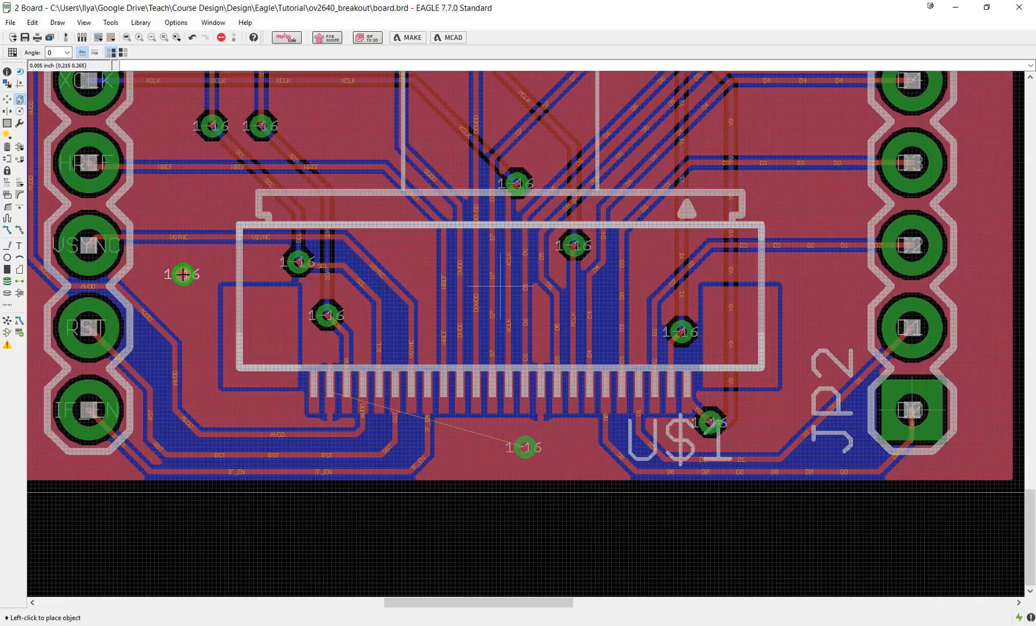
left_click(183, 273)
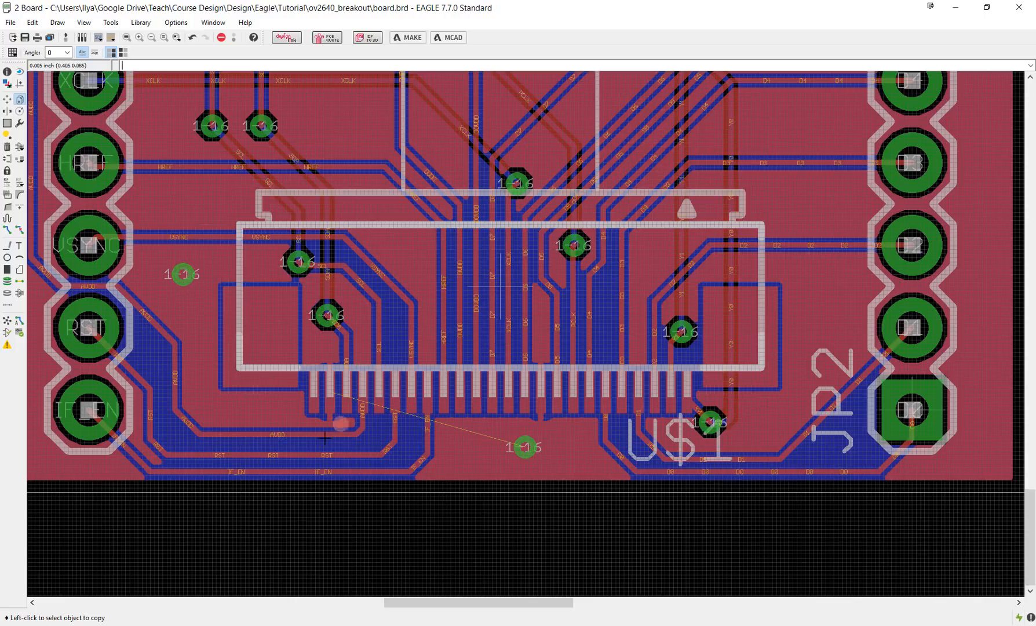
left_click(8, 323)
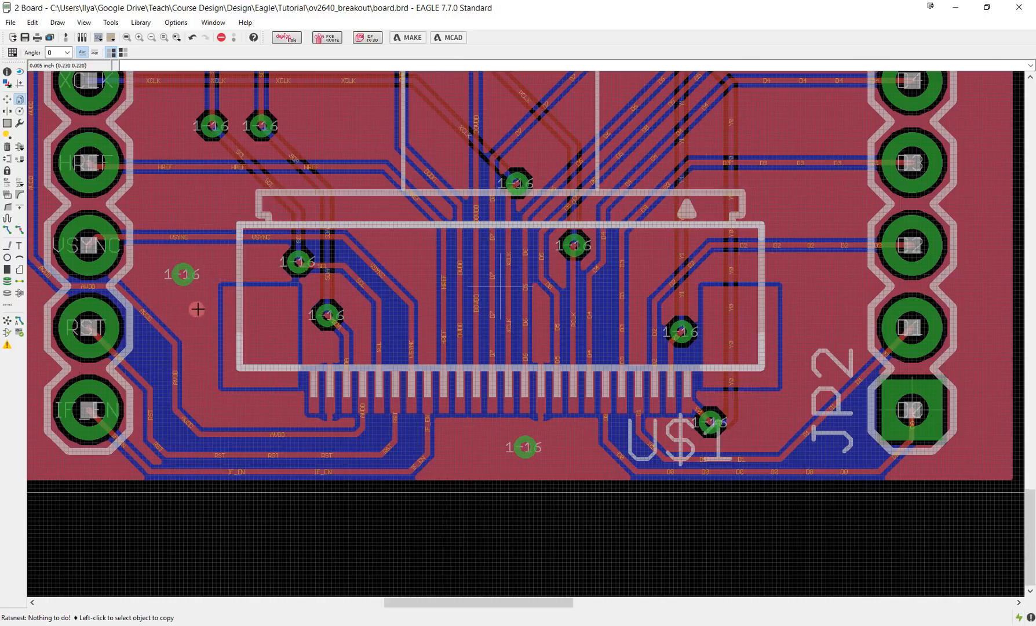
Check the whole board and clear the copper polygon fills so only their outlines are displayed
scroll(197, 309, "down", 4)
middle_click_drag(223, 288, 330, 423)
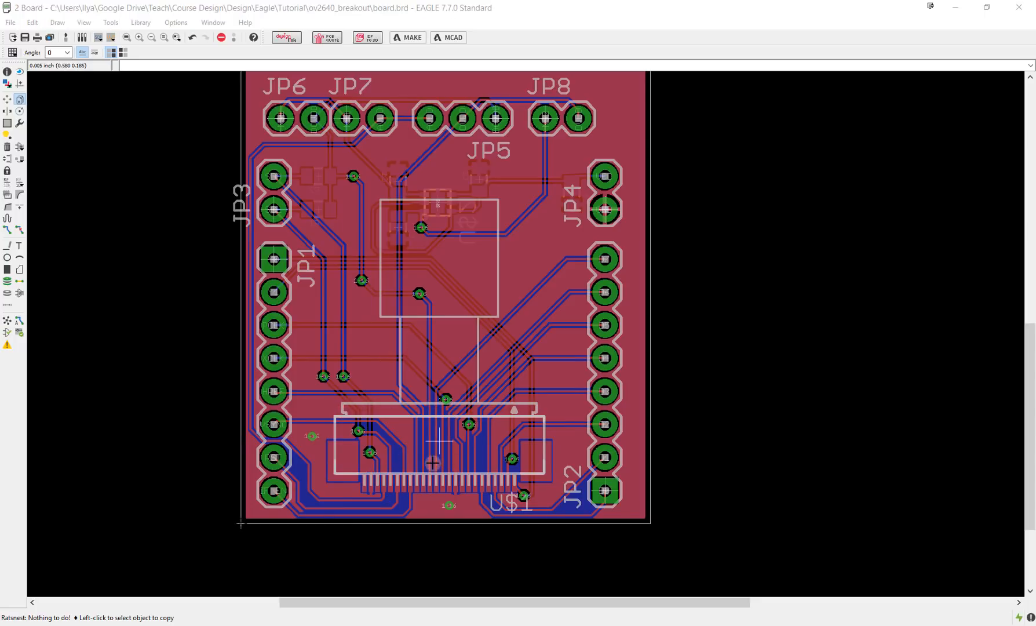
middle_click_drag(435, 452, 494, 513)
scroll(500, 502, "down", 2)
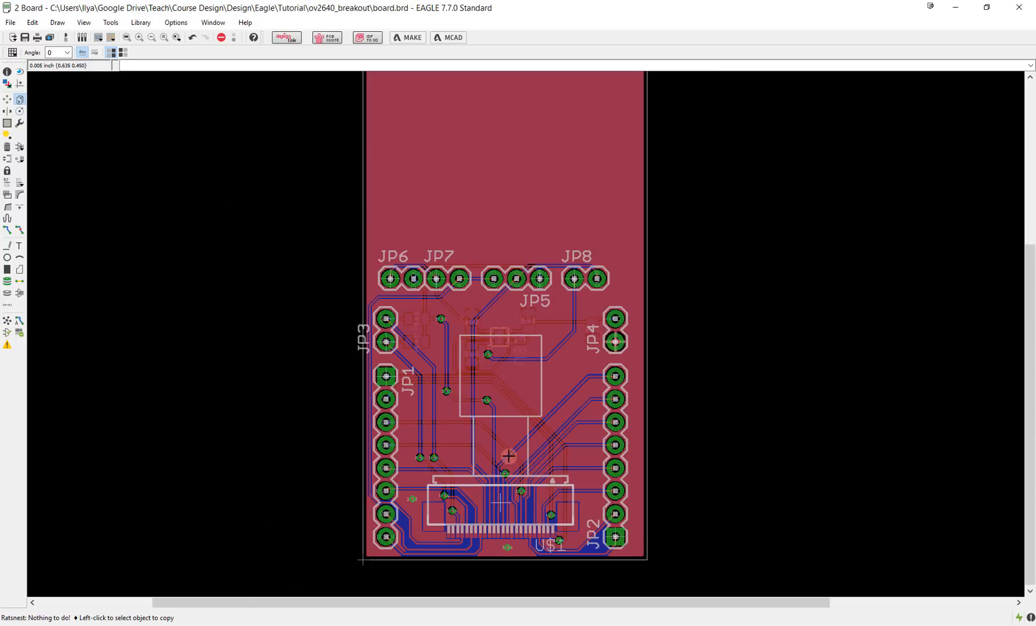
scroll(508, 456, "down", 2)
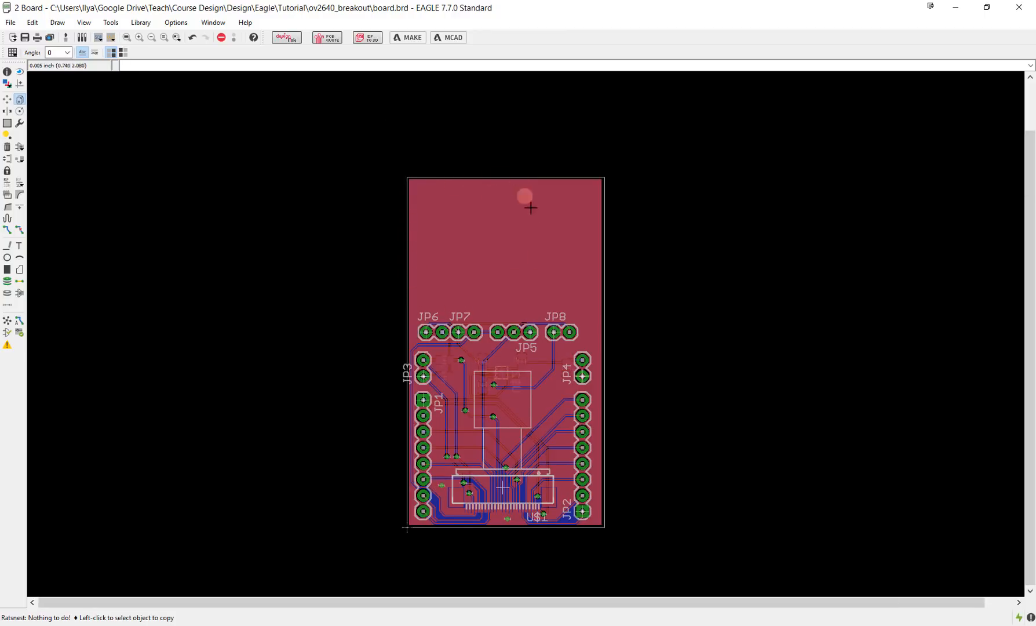
scroll(525, 336, "up", 3)
scroll(524, 336, "down", 2)
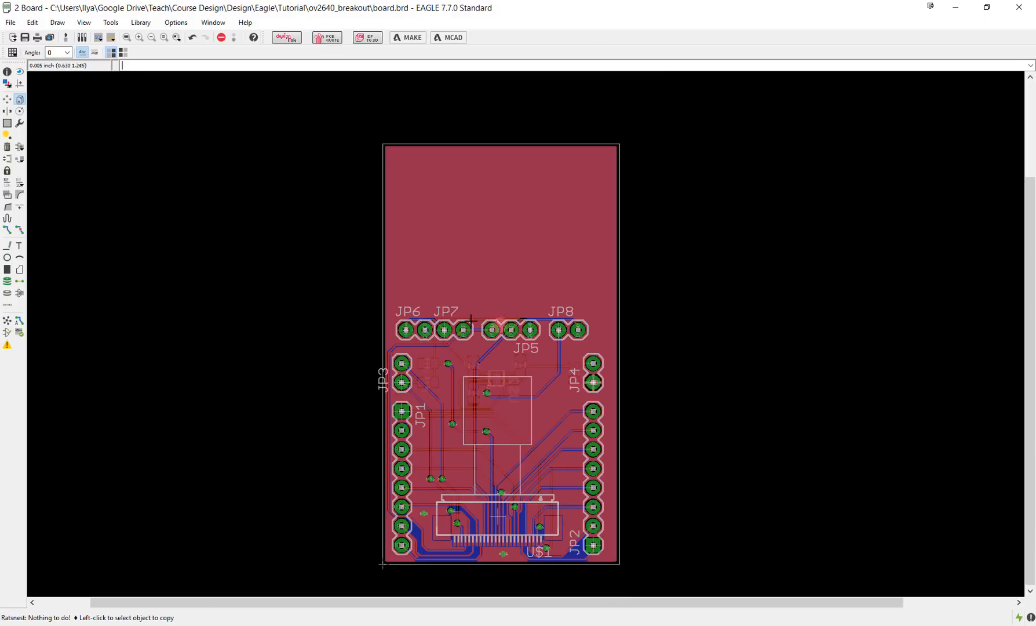
left_click(174, 65)
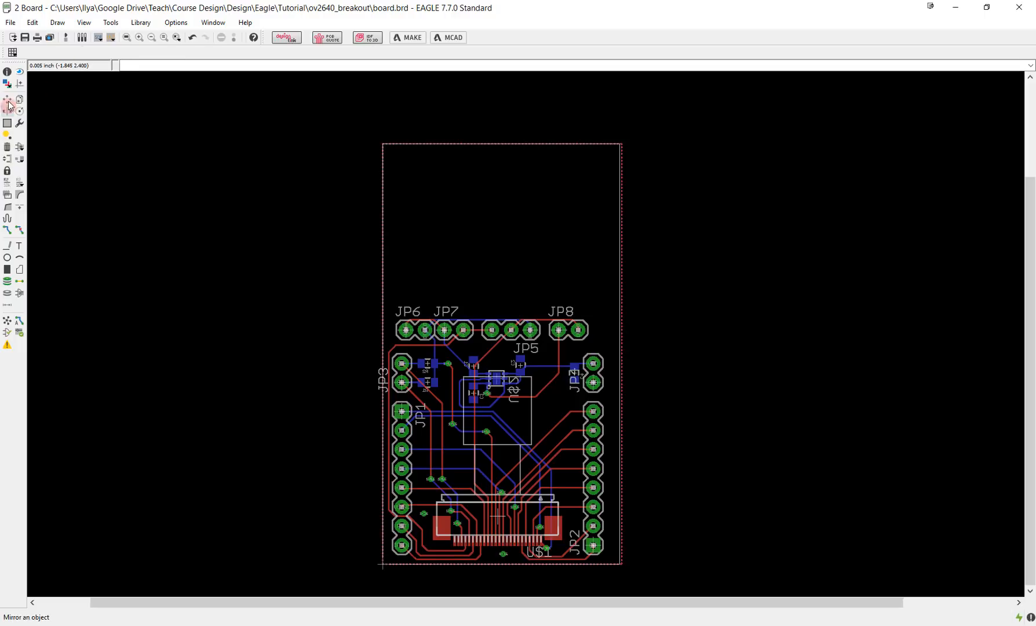
Set the grid to 0.05 inch and move the board outline's upper edge down to just above headers JP6, JP7 and JP8
left_click(25, 64)
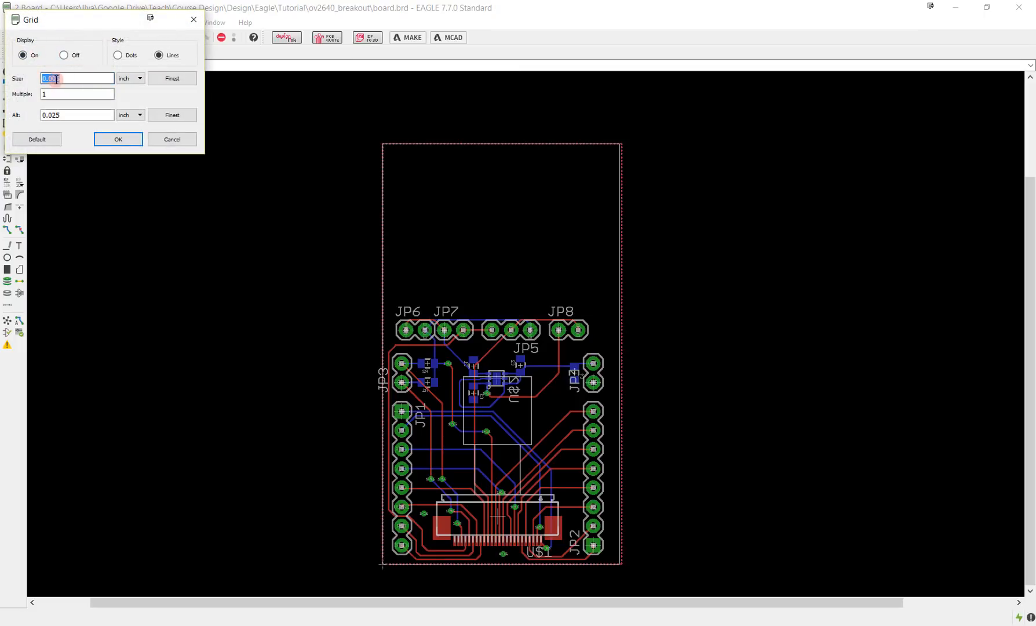
key("BackSpace")
key("Return")
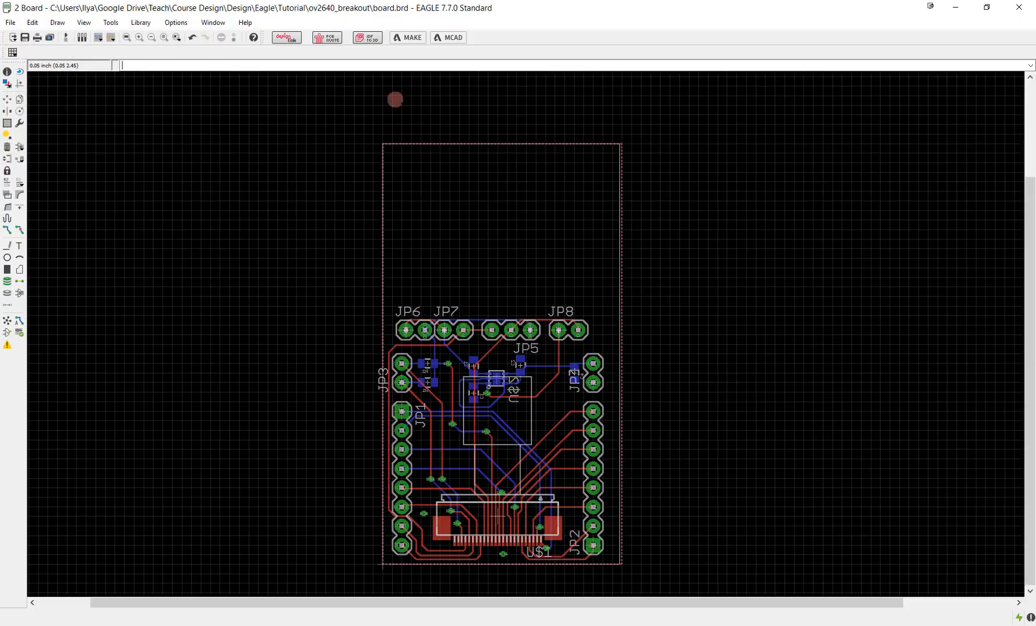
left_click(6, 101)
left_click(502, 144)
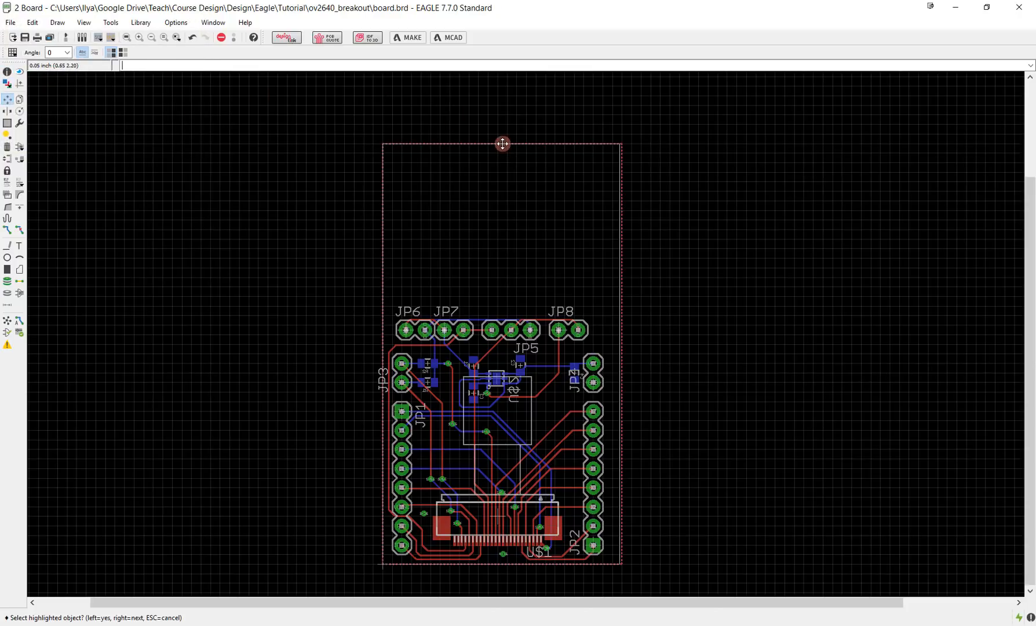
left_click(503, 145)
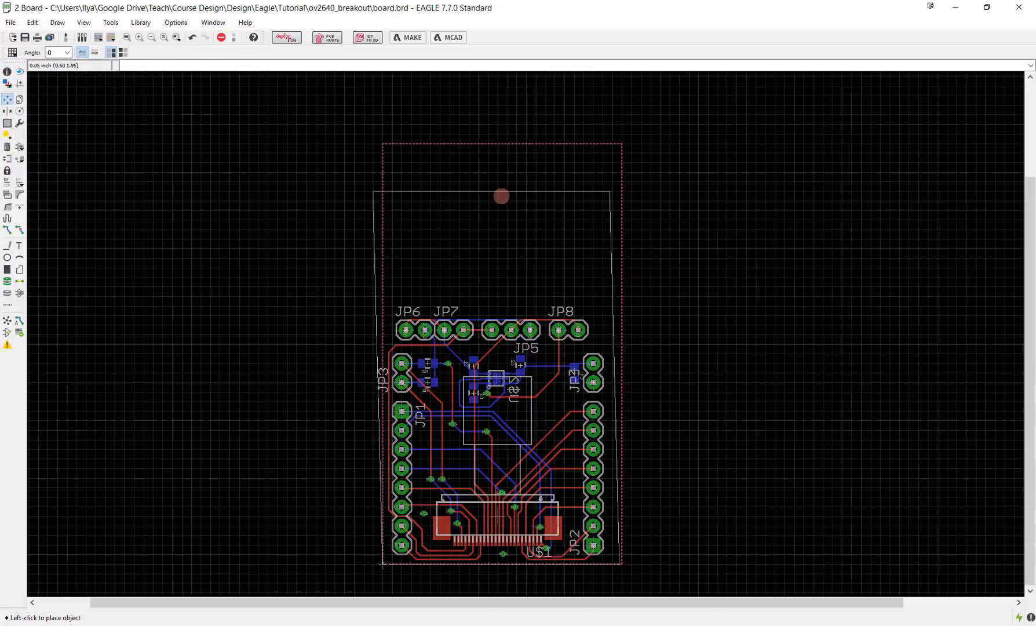
left_click(504, 306)
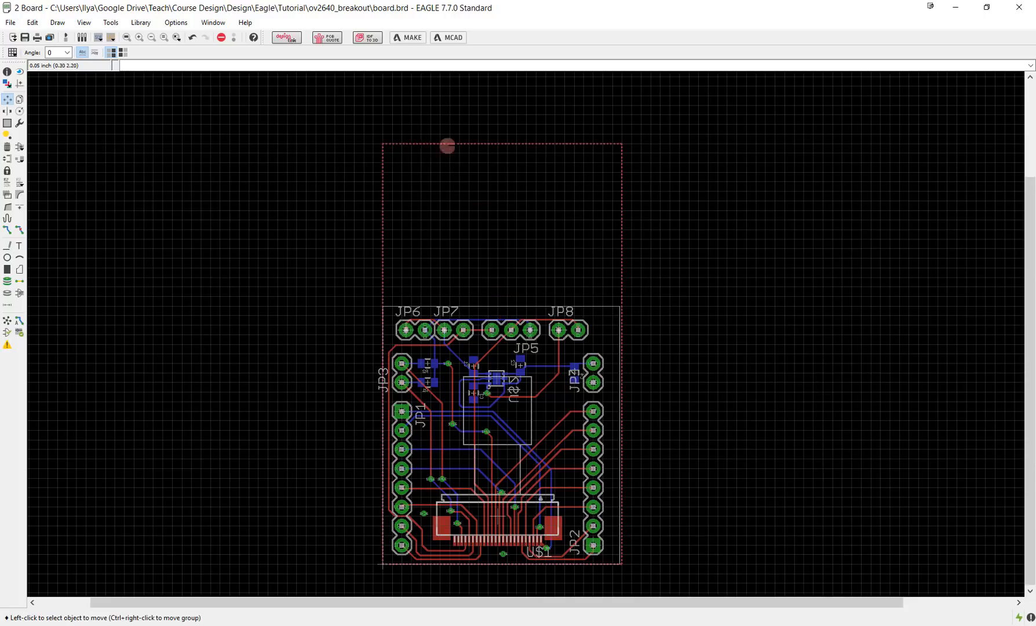
Move the upper edges of the blue and red GND copper polygons down onto the board outline's upper edge
left_click(493, 146)
left_click(495, 154)
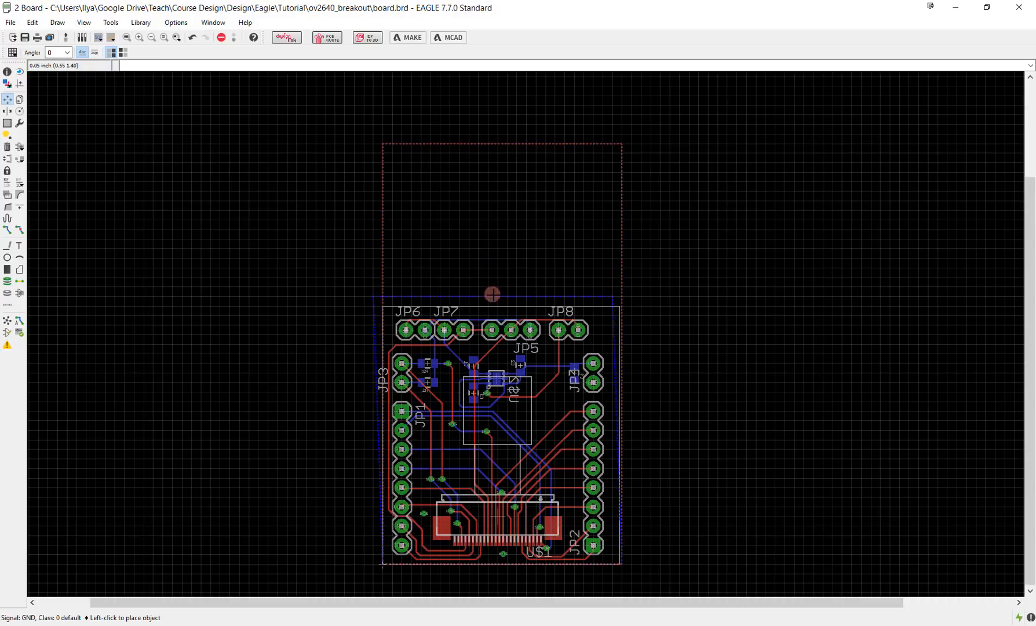
left_click(497, 305)
left_click(505, 145)
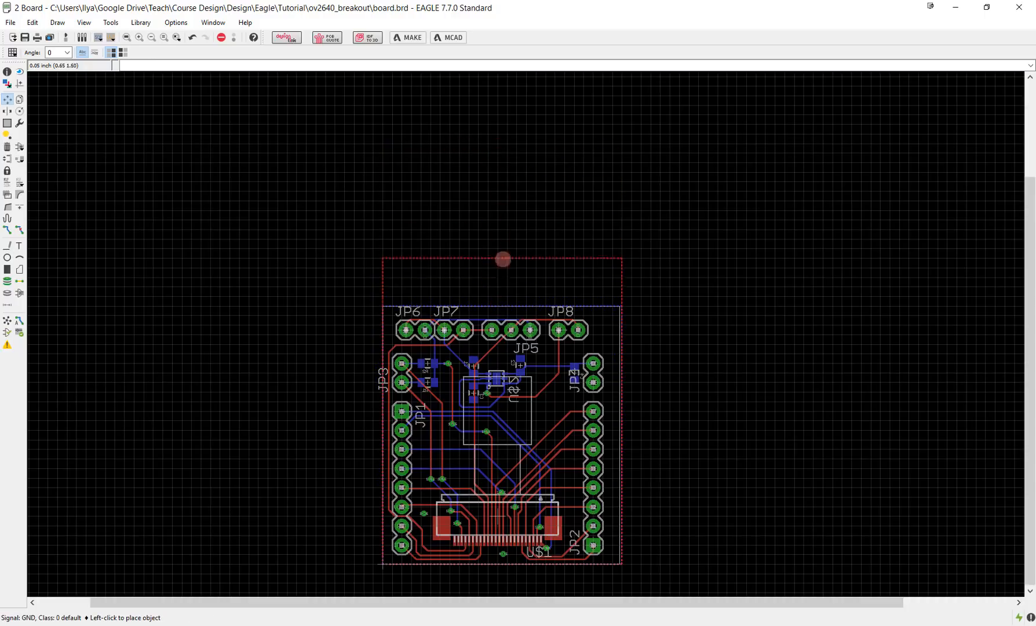
left_click(504, 306)
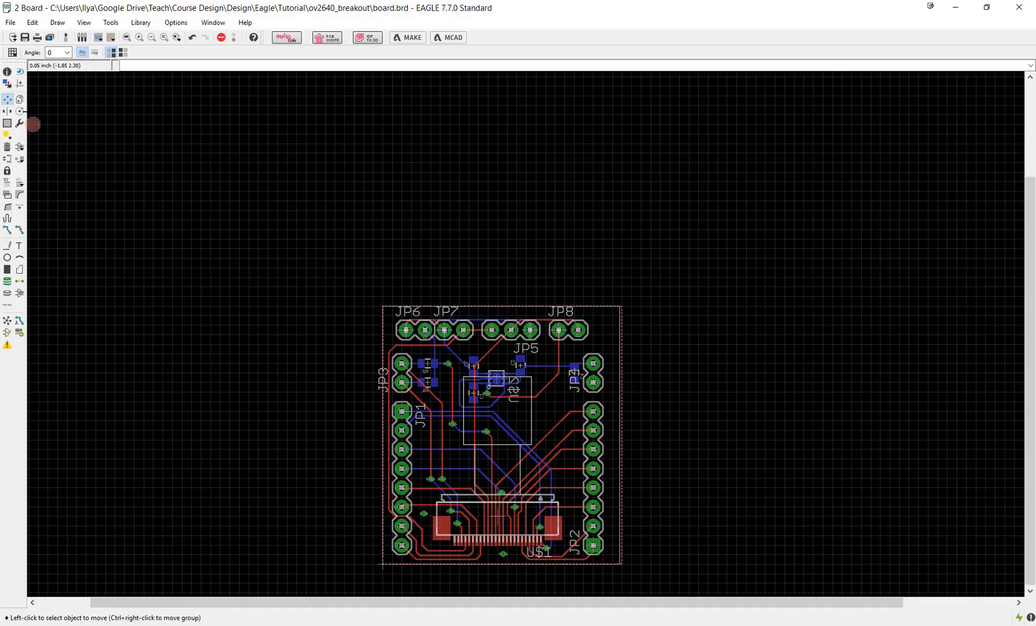
Recalculate the ratsnest to refill the copper polygons, and run the design rule check with the LaenPCBOrder rules
left_click(7, 321)
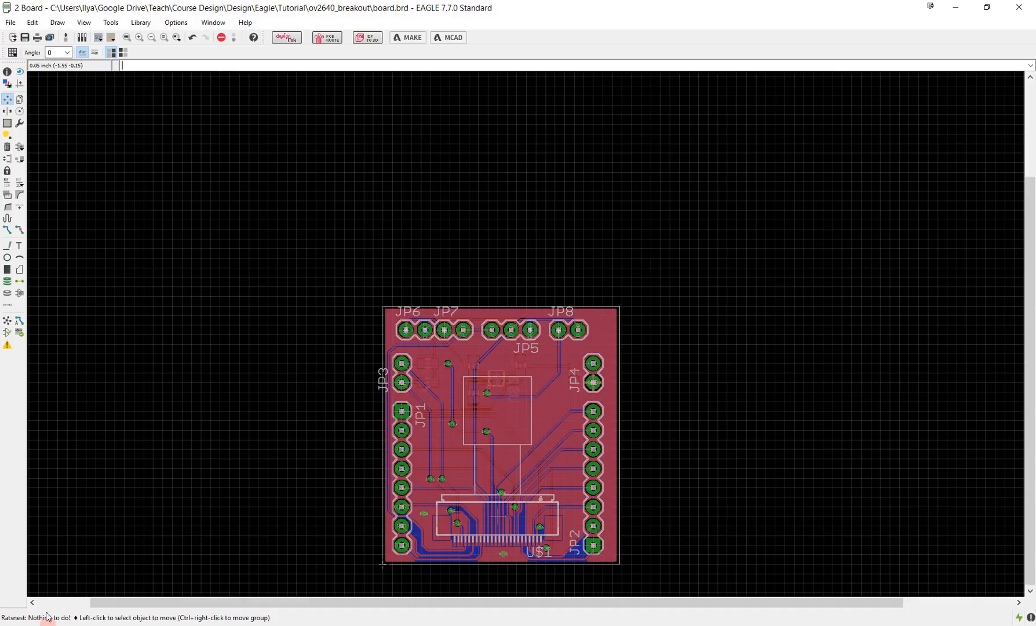
left_click(19, 332)
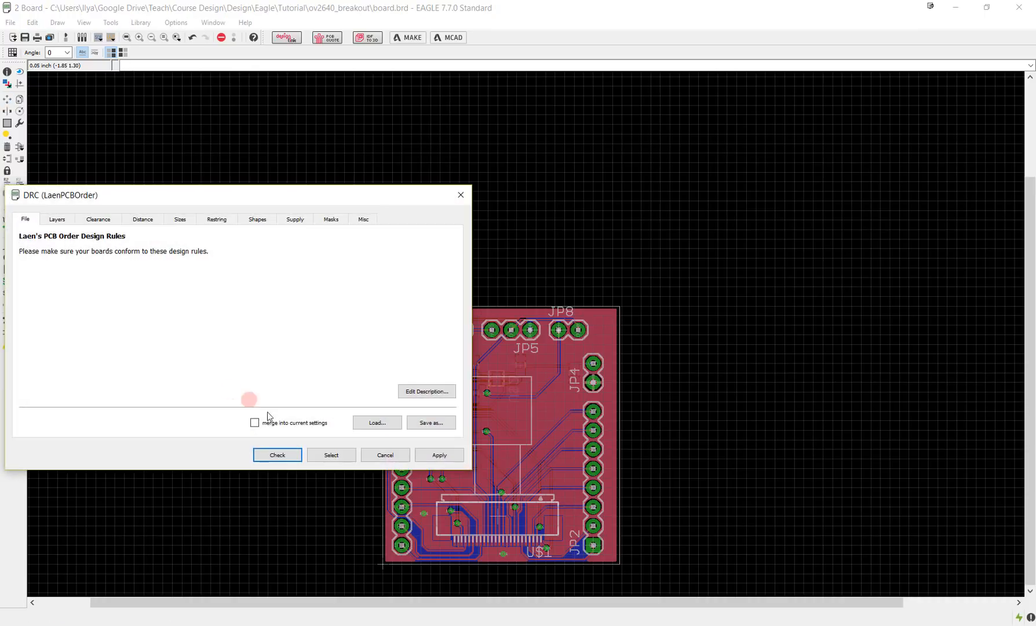
left_click(273, 454)
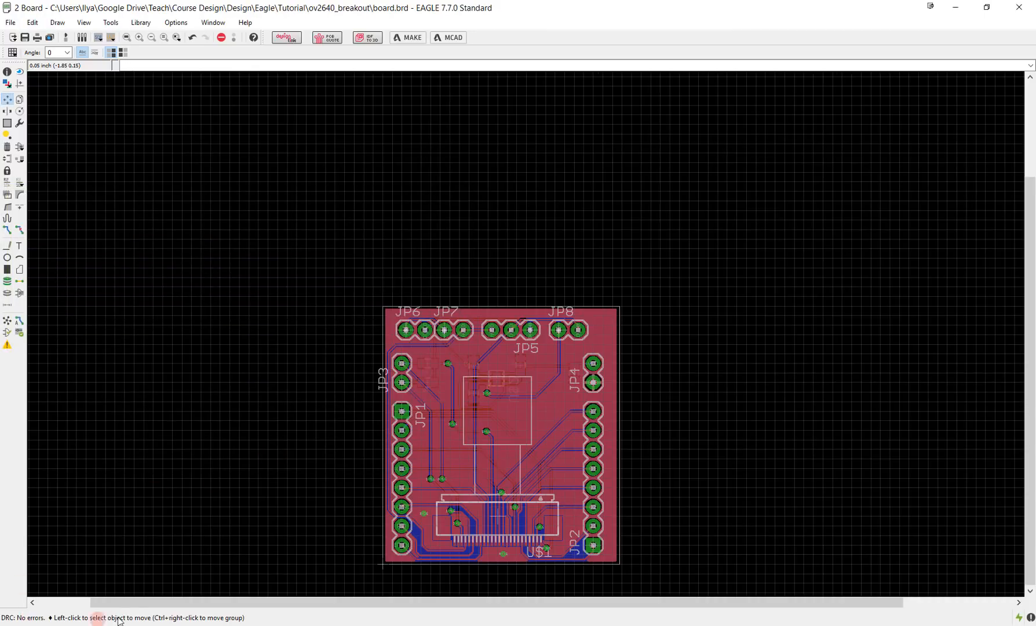